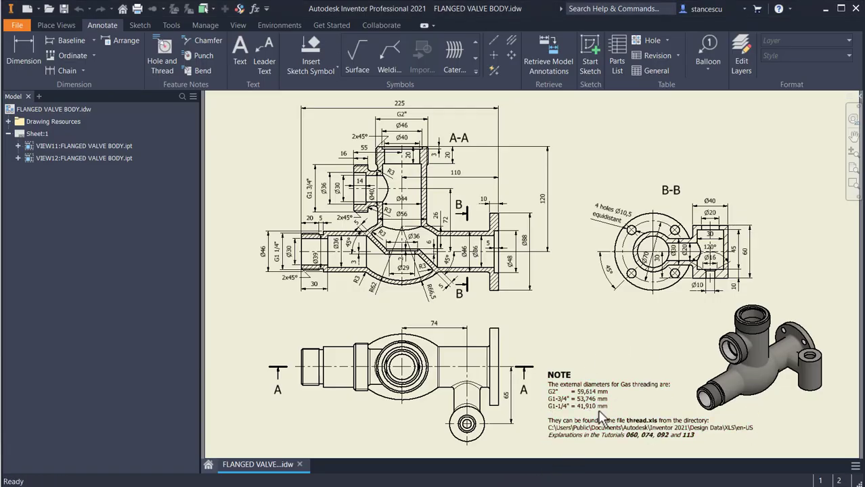
- Examine the drawing note for the external gas thread diameters and the location of the thread.xls file
scroll(598, 413, "up", 5)
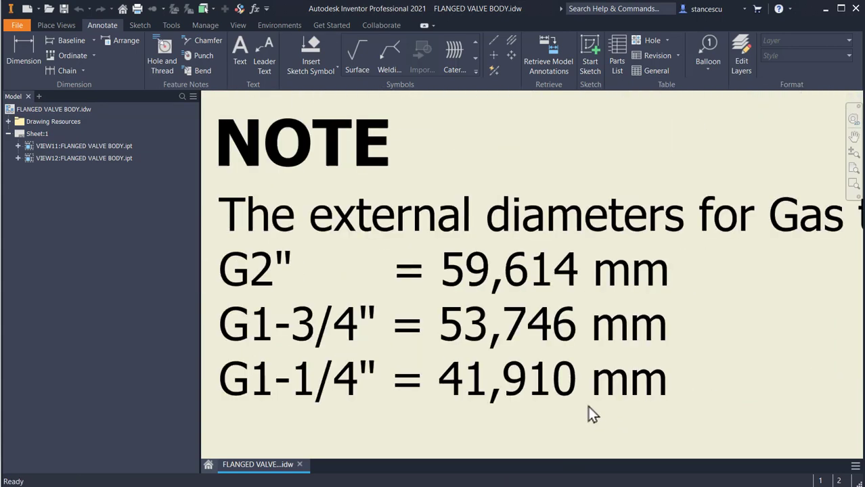
scroll(588, 411, "down", 2)
mouse_move(588, 411)
middle_mouse_down()
mouse_move(492, 354)
mouse_move(438, 271)
middle_mouse_up()
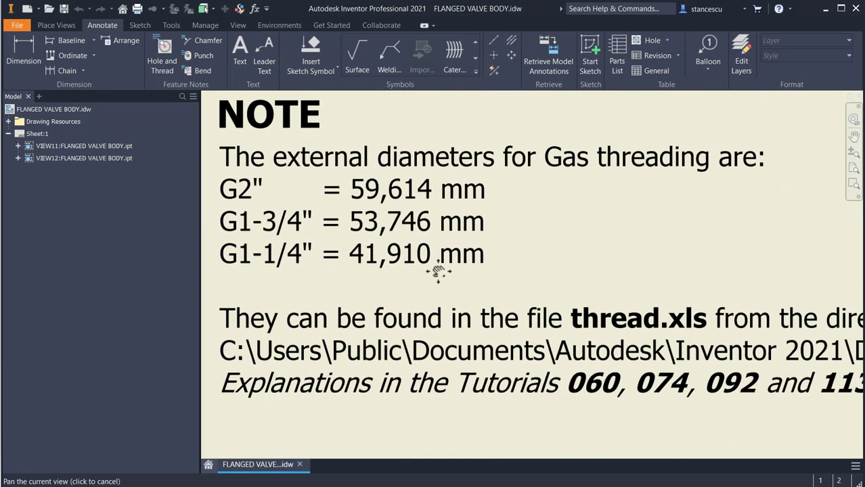
scroll(438, 270, "down", 2)
middle_click_drag(467, 301, 471, 323)
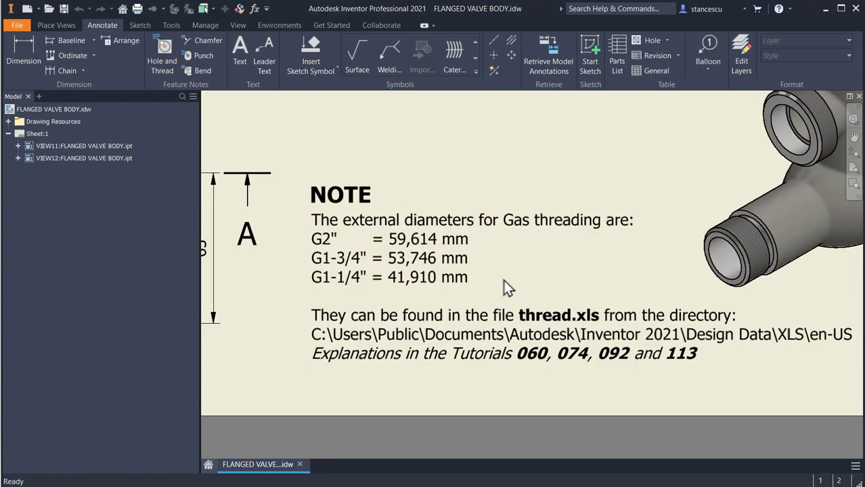
left_click(338, 257)
middle_click_drag(610, 390, 587, 389)
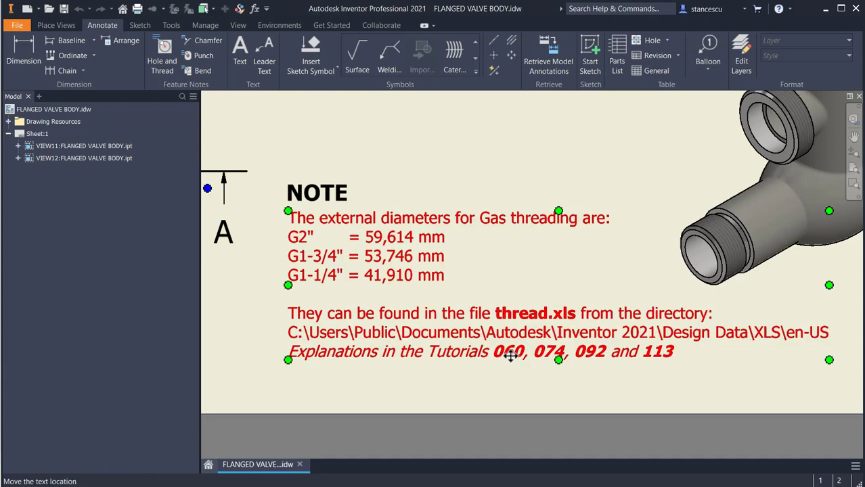
scroll(504, 362, "up", 3)
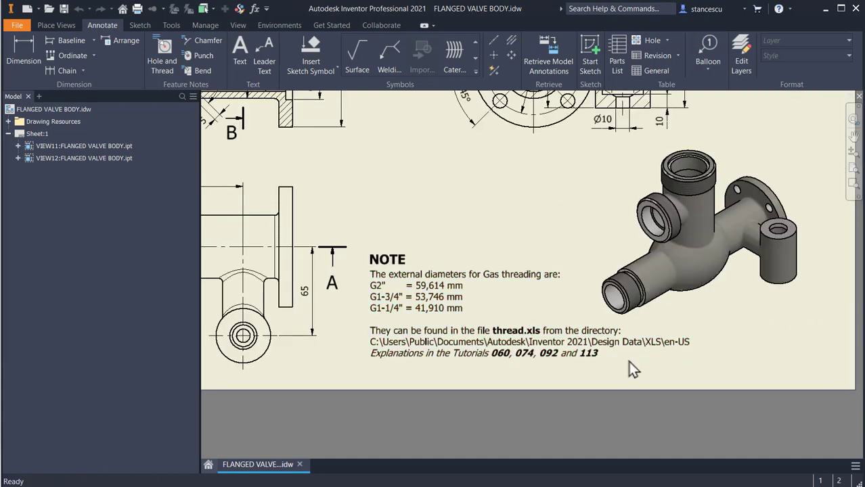
- Examine section A-A of the valve body, focusing on the slanted internal partition and its radius and angle dimensions
mouse_move(524, 226)
middle_mouse_down()
mouse_move(587, 269)
mouse_move(575, 289)
mouse_move(634, 335)
middle_mouse_up()
scroll(569, 254, "up", 3)
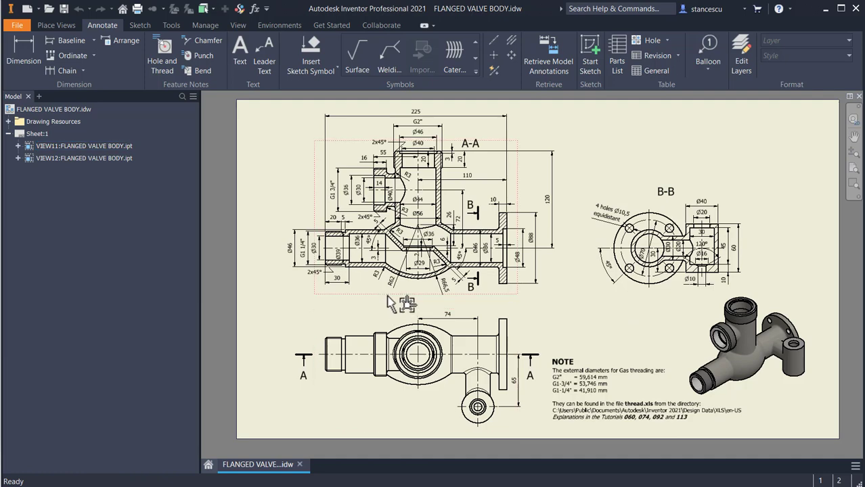
scroll(397, 298, "up", 4)
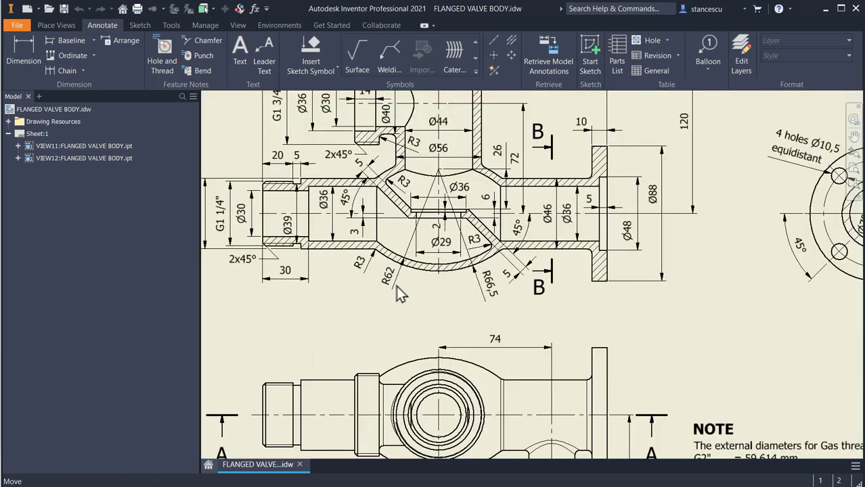
scroll(413, 289, "up", 2)
middle_click_drag(411, 290, 433, 386)
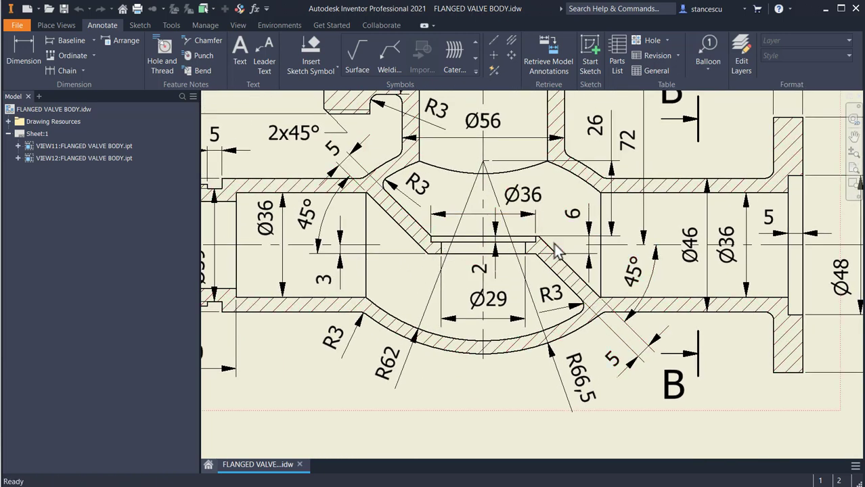
scroll(562, 280, "down", 2)
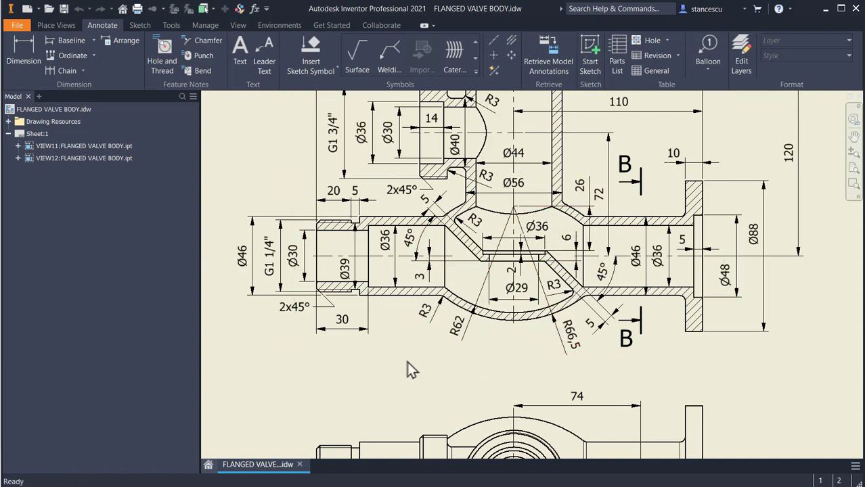
mouse_move(424, 360)
middle_mouse_down()
mouse_move(421, 250)
mouse_move(443, 375)
middle_mouse_up()
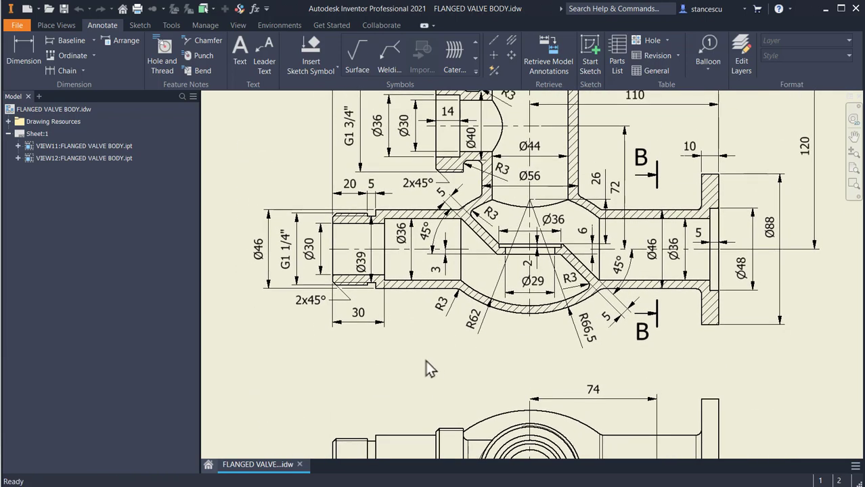
left_click_drag(458, 213, 594, 288)
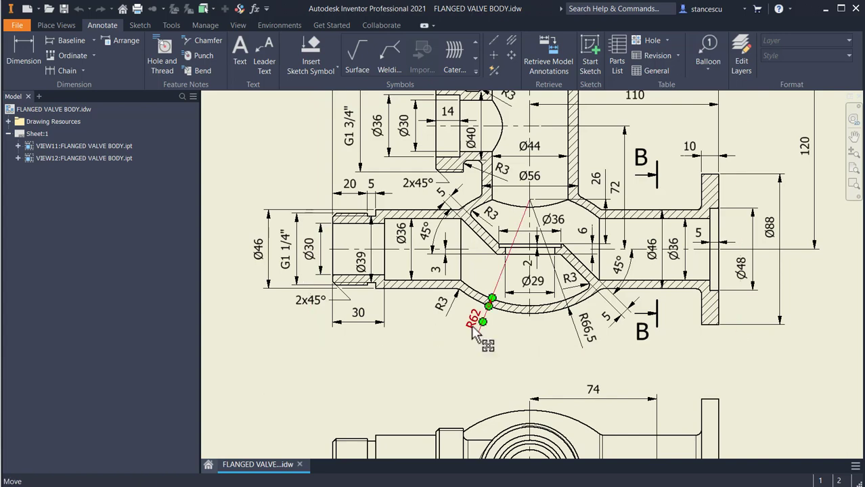
scroll(472, 332, "down", 5)
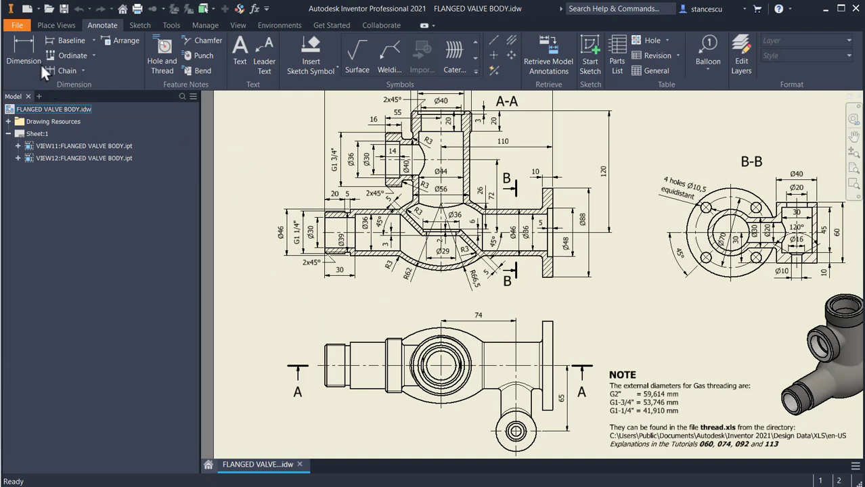
- Create a new part from the metric Standard (mm).ipt template and start a 2D sketch on the XY plane
left_click(26, 9)
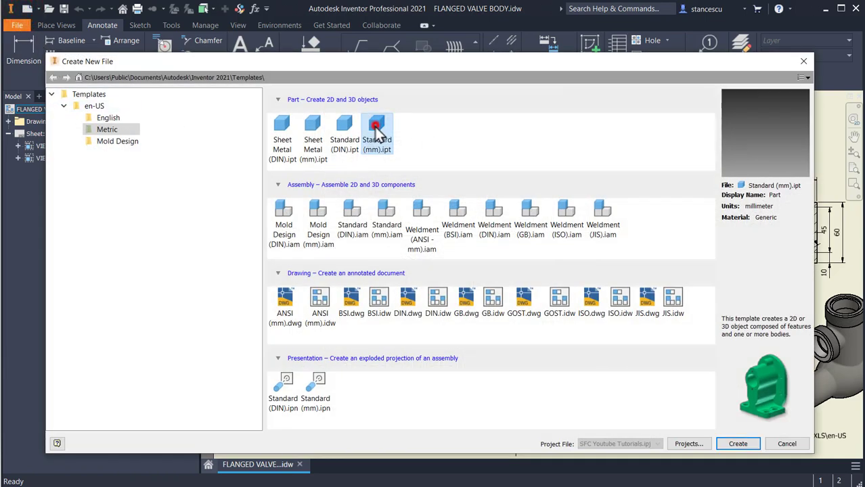
double_click(375, 133)
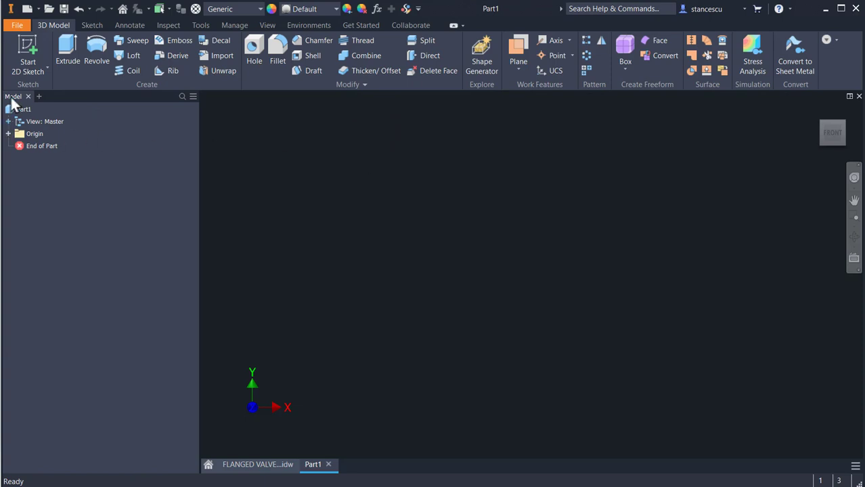
left_click(25, 45)
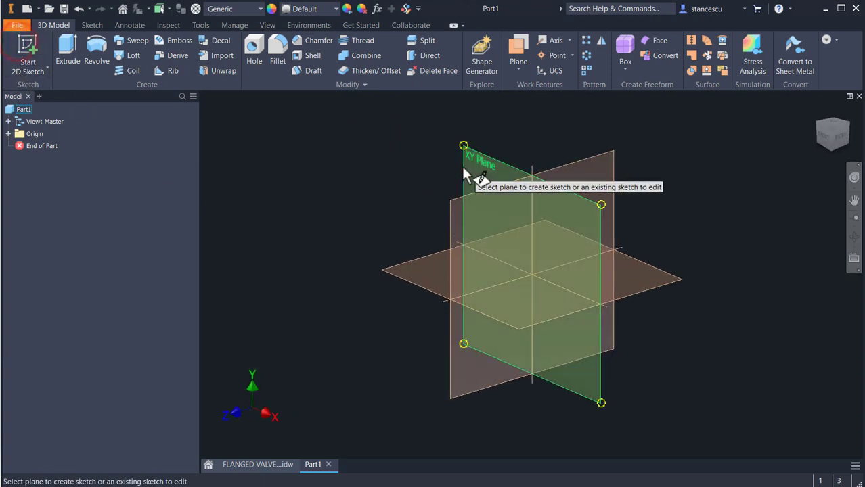
left_click(476, 176)
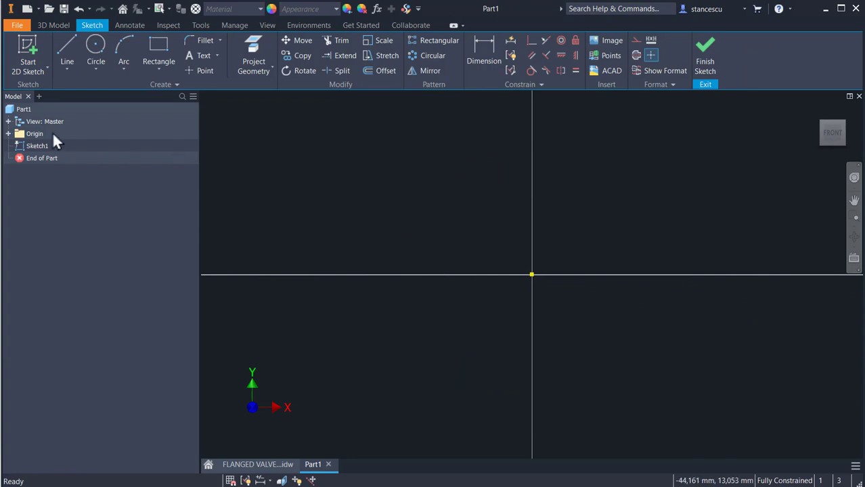
- Sketch a closed eight-line Z-shaped partition profile around the origin, with a horizontal middle, parallel slanted arms and perpendicular ends
left_click(61, 53)
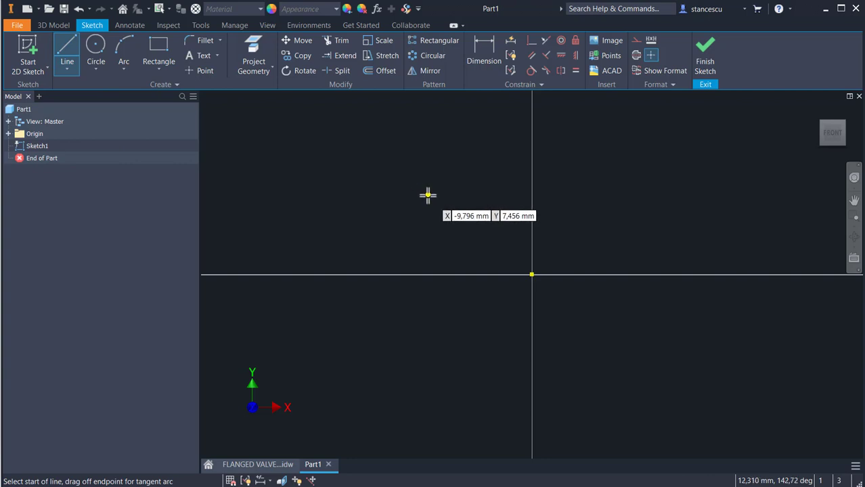
left_click(428, 196)
left_click(473, 263)
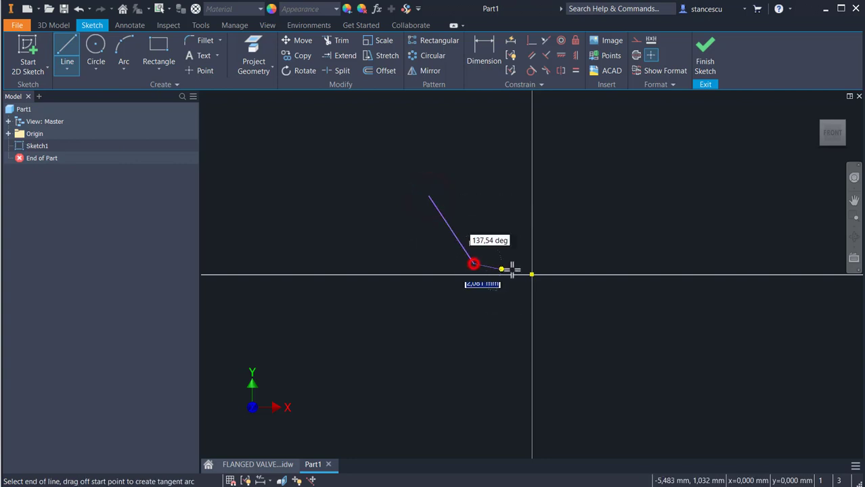
left_click(580, 263)
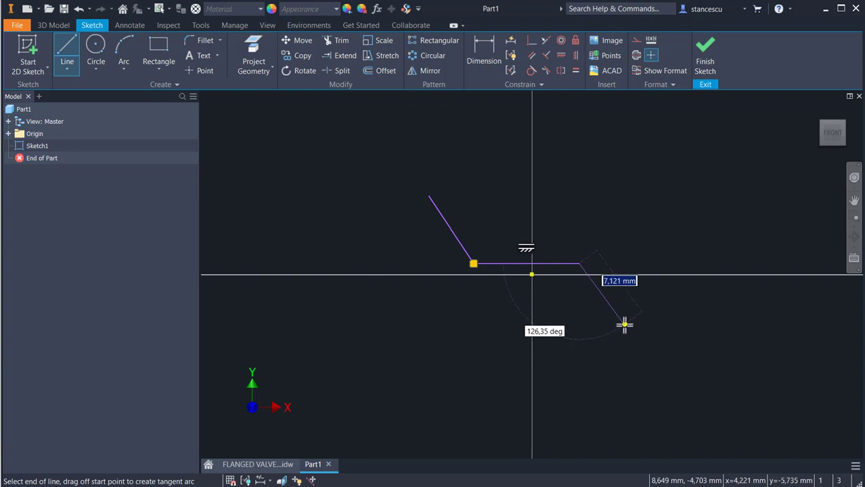
left_click(621, 326)
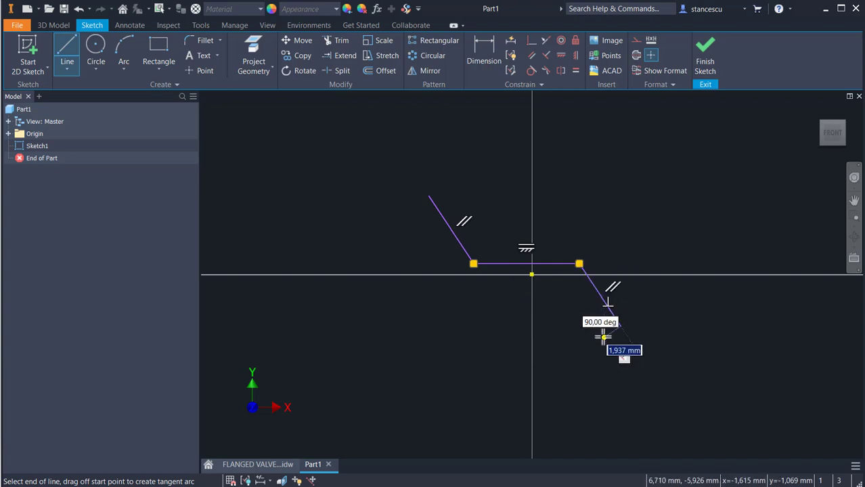
left_click(569, 286)
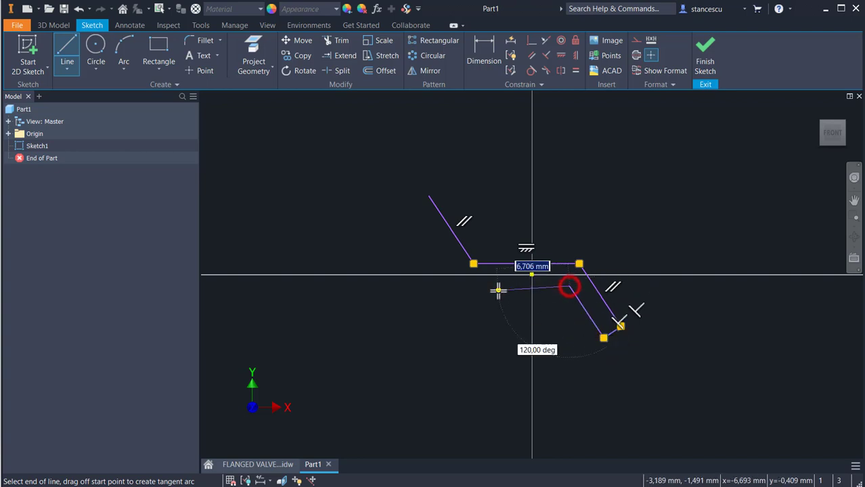
left_click(460, 286)
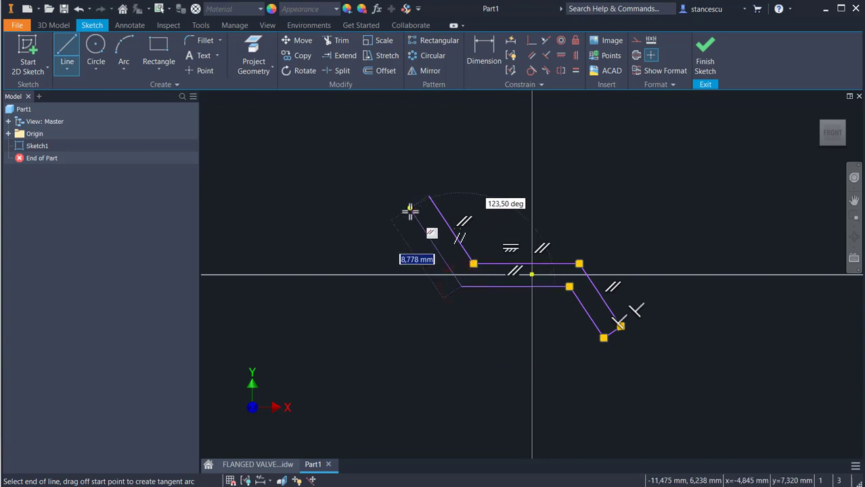
right_click(387, 166)
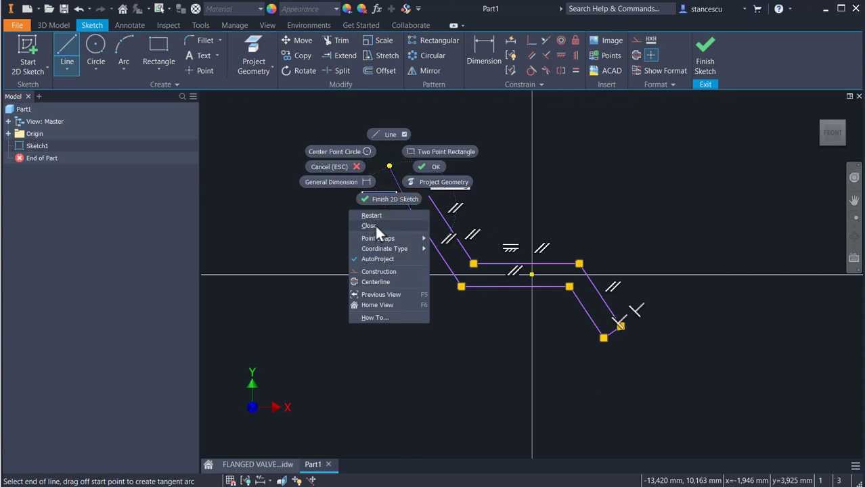
left_click(374, 226)
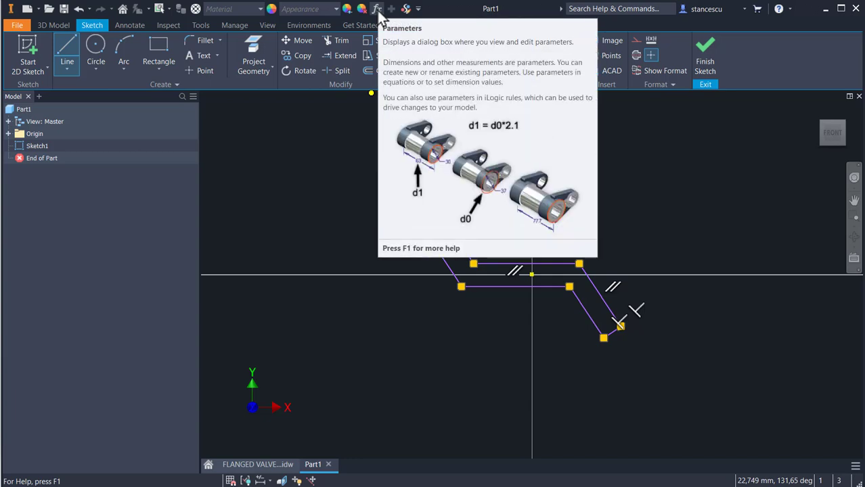
left_click(201, 25)
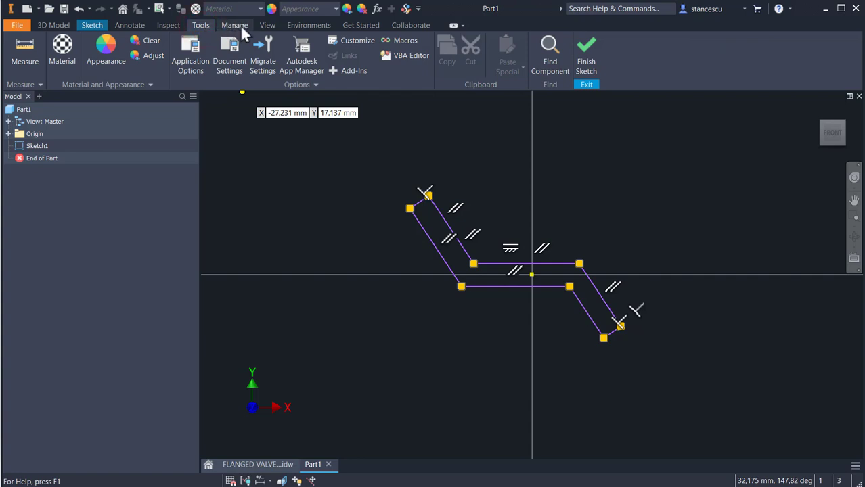
left_click(235, 26)
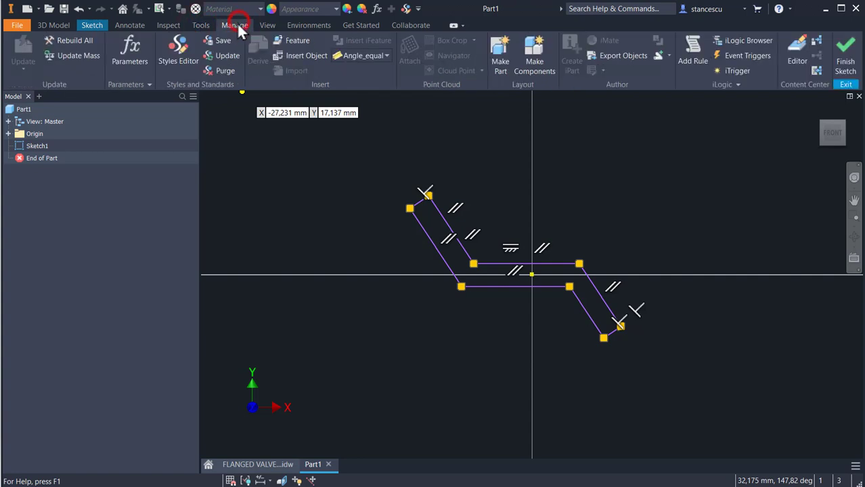
left_click(120, 49)
right_click(121, 50)
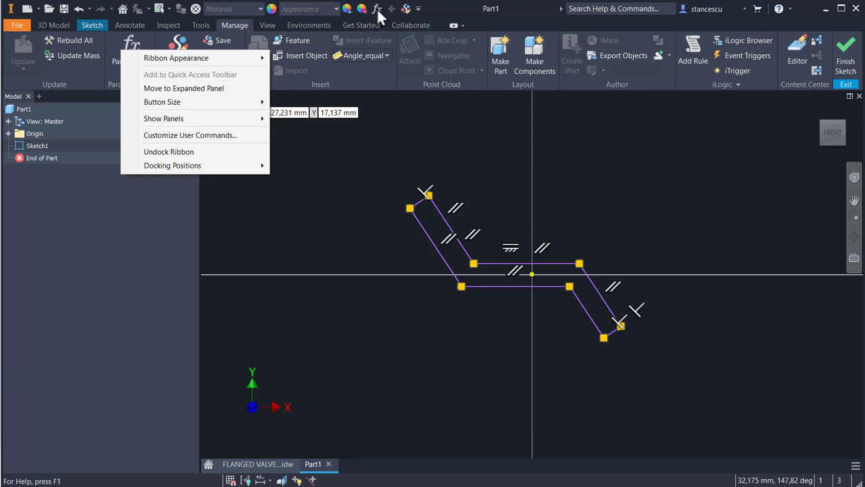
left_click(305, 154)
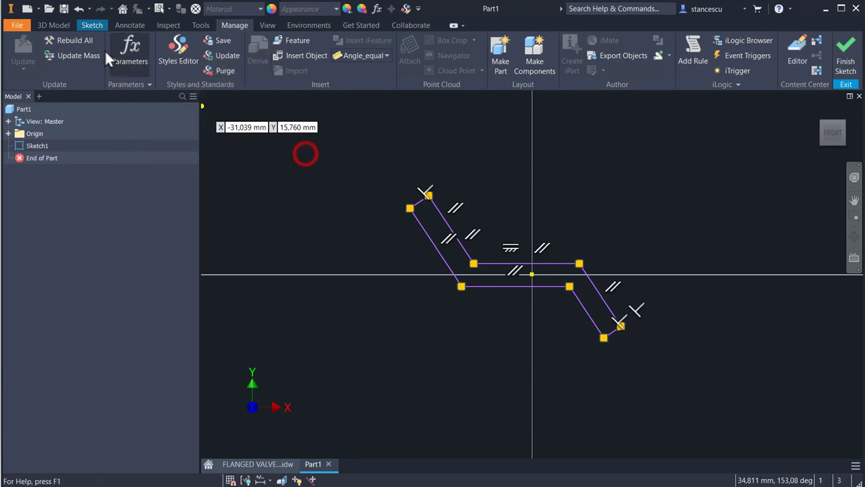
left_click(53, 25)
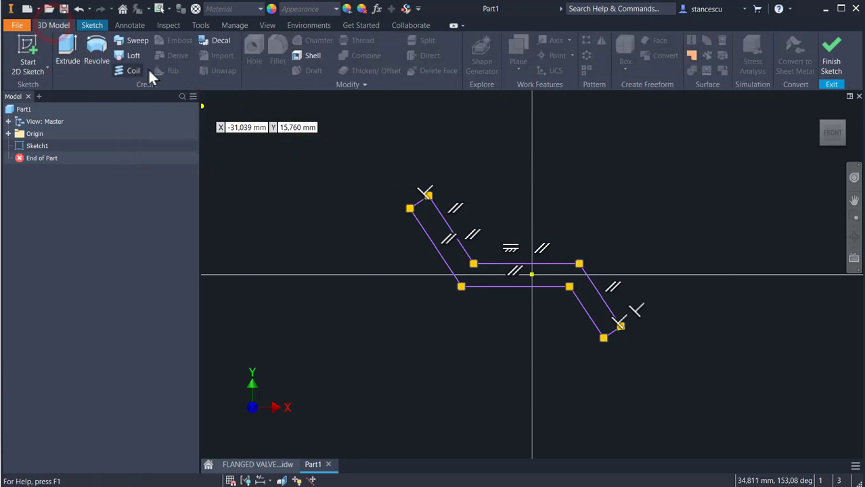
left_click(85, 25)
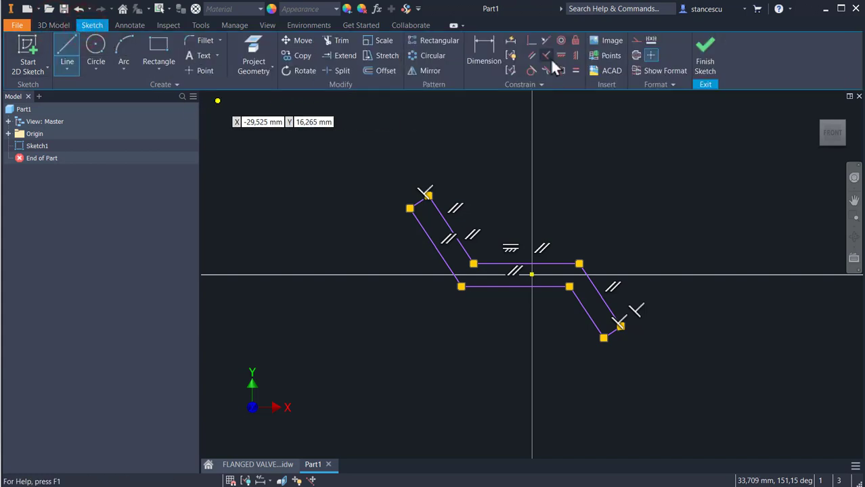
- Add a numeric user parameter named DiaFlange in the Parameters table and set its equation to 88 mm
left_click(376, 8)
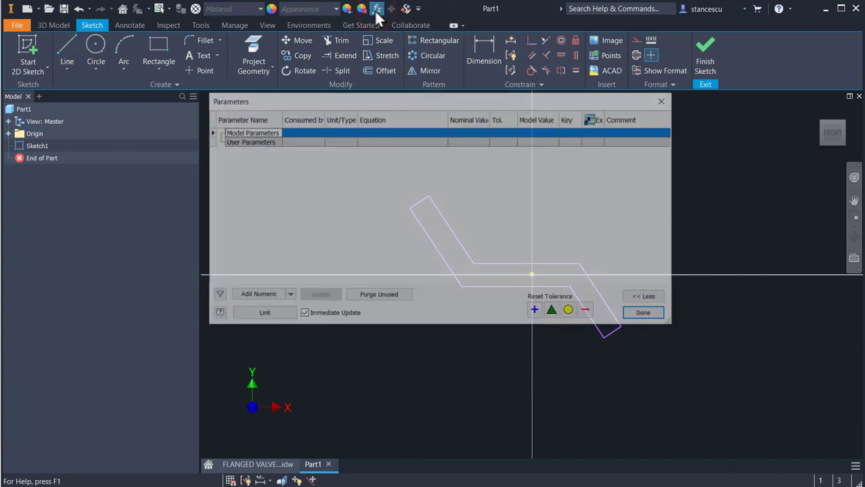
left_click(264, 298)
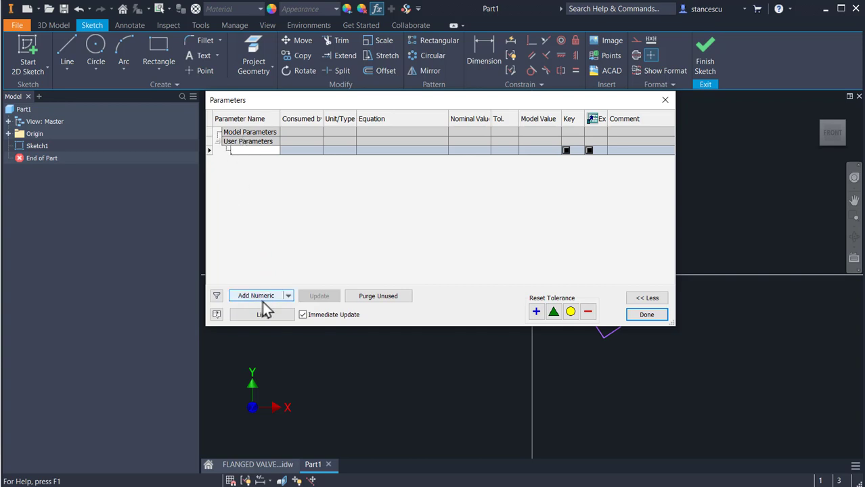
type("p")
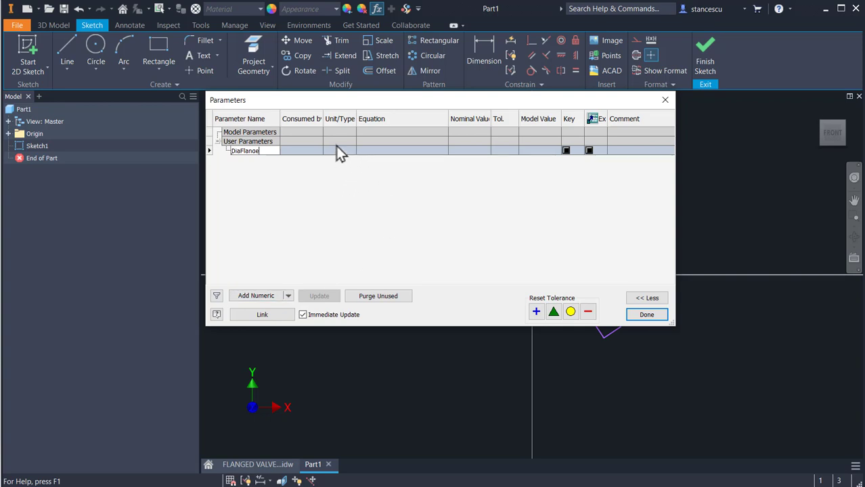
left_click(369, 150)
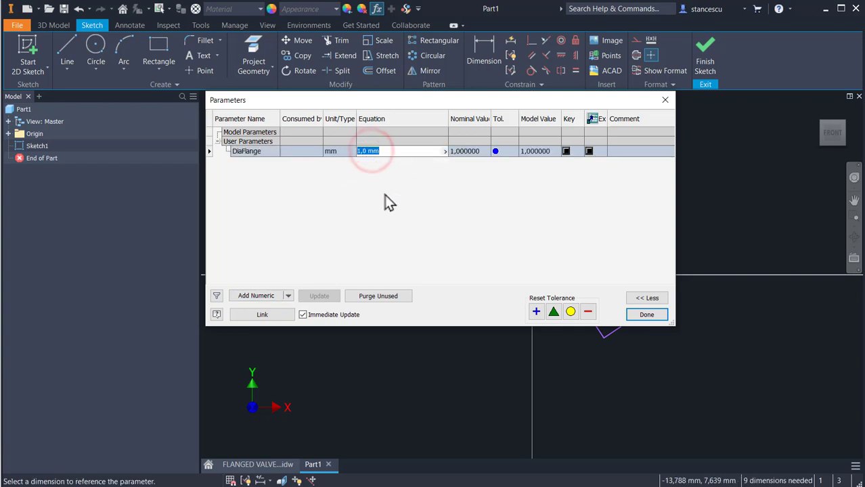
type("88")
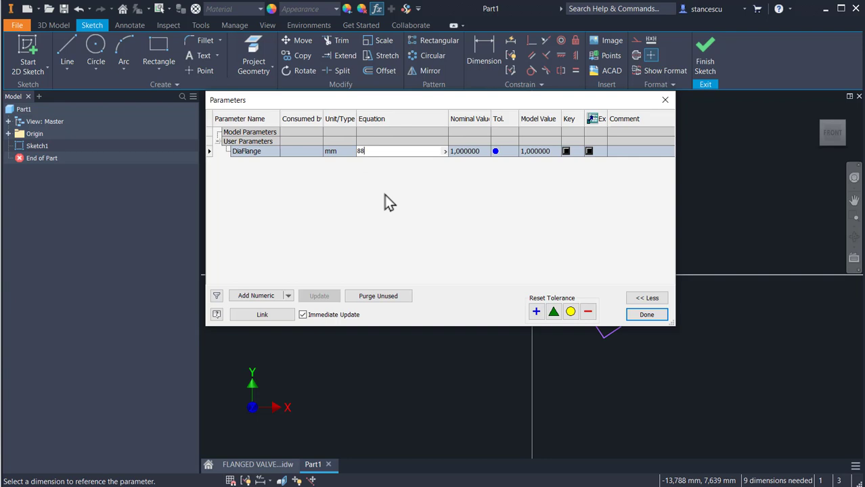
- Finish the DiaFlange entry and close the Parameters table
left_click(648, 314)
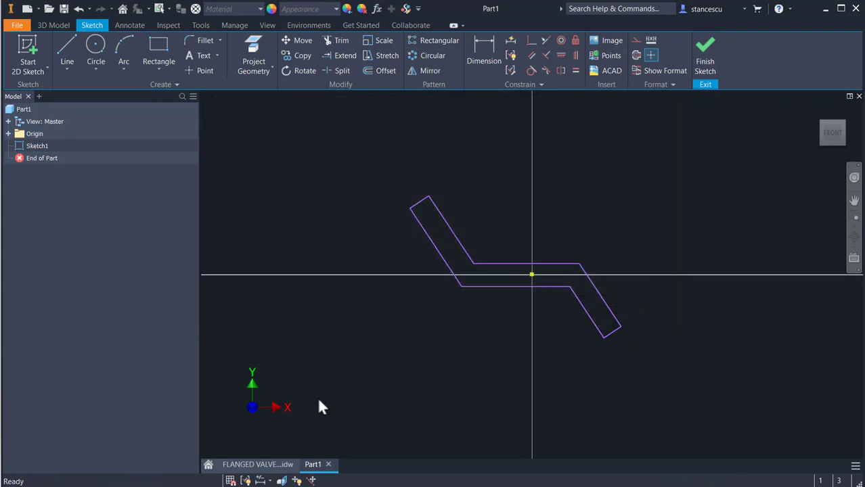
- Examine section A-A in the FLANGED VALVE BODY drawing for the partition's thickness, width and angle dimensions and the flange diameter
left_click(268, 464)
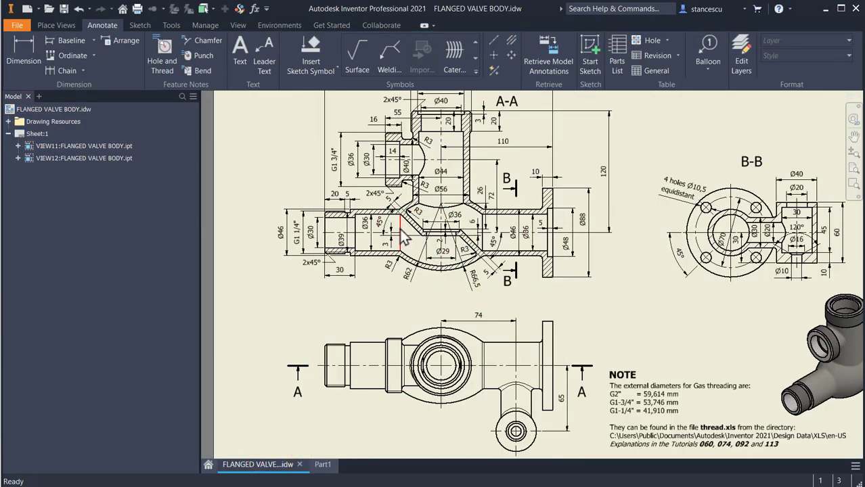
scroll(399, 237, "up", 3)
middle_click_drag(481, 238, 398, 283)
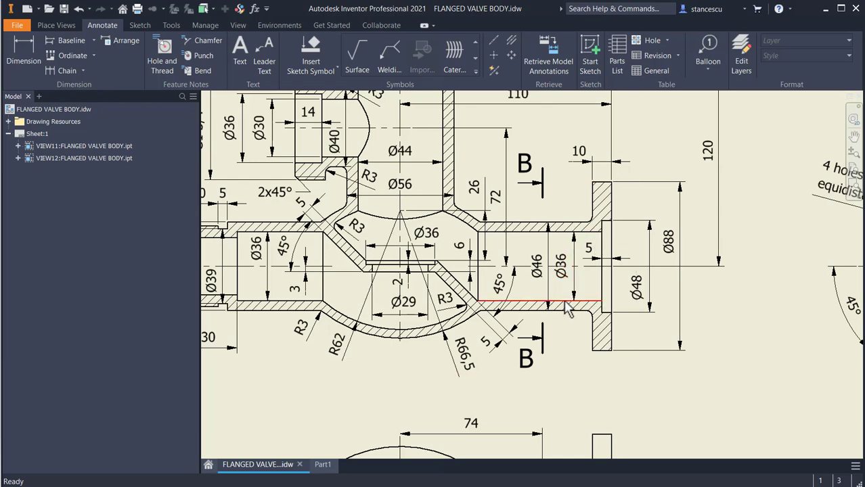
scroll(562, 301, "down", 3)
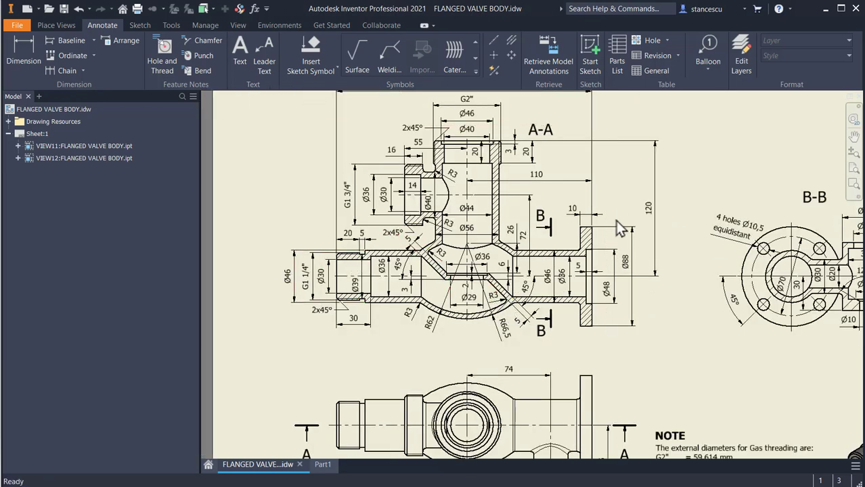
left_click(631, 270)
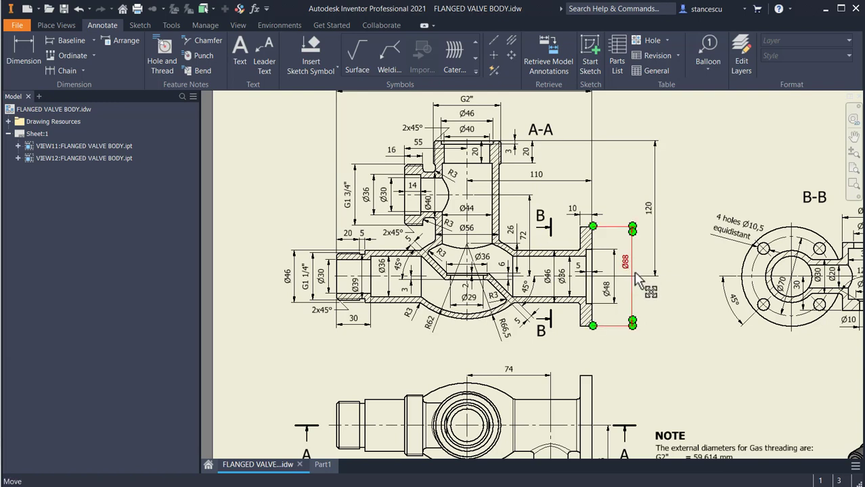
key("Escape")
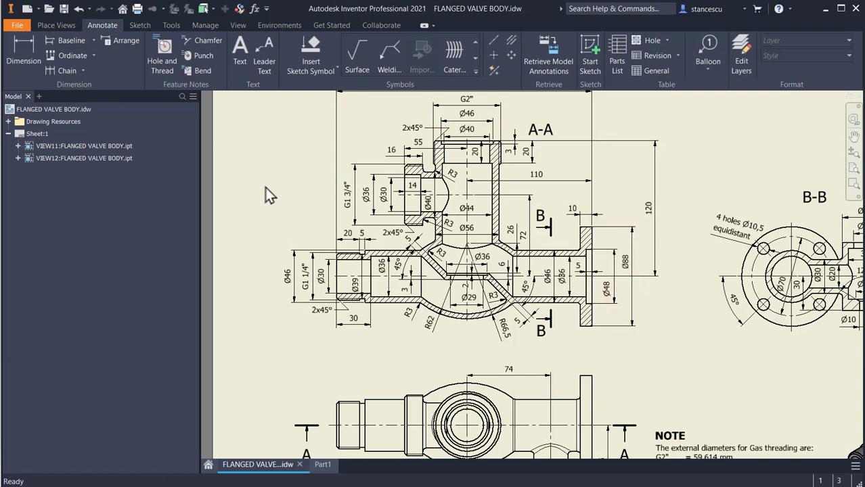
- Return to the Part1 sketch and dimension the thickness of the partition's upper slanted arm as 5 mm
left_click(323, 464)
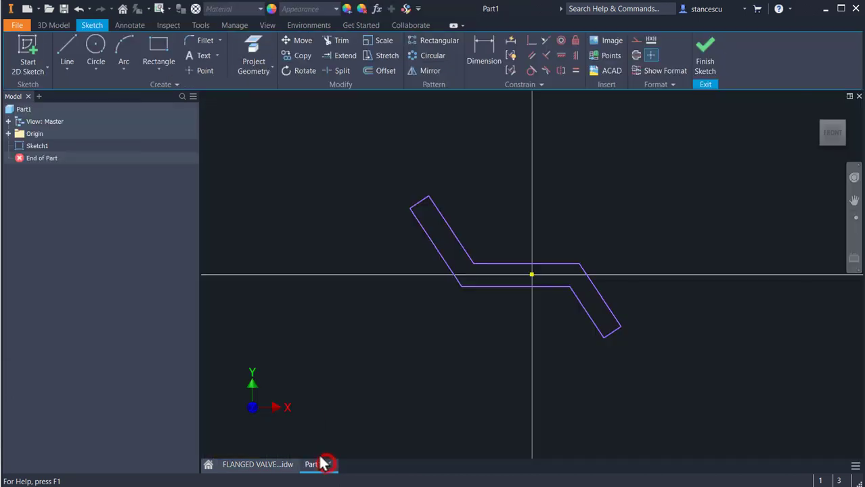
left_click(475, 63)
left_click(430, 240)
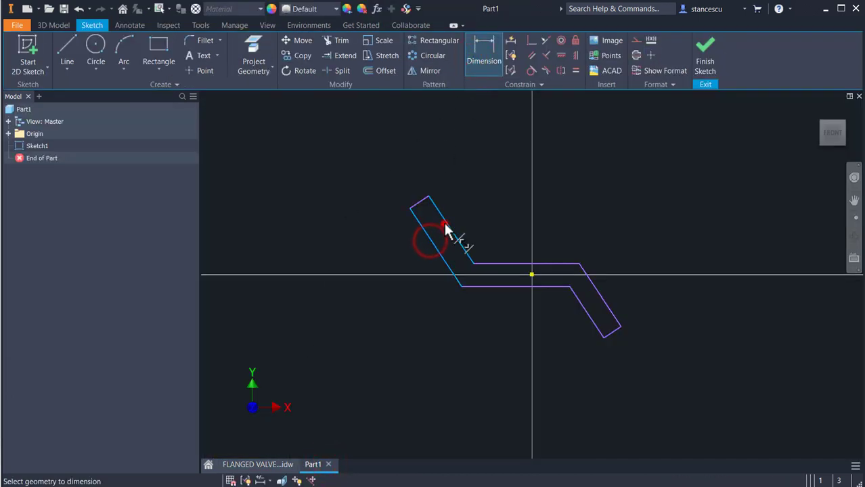
left_click(446, 226)
left_click(387, 168)
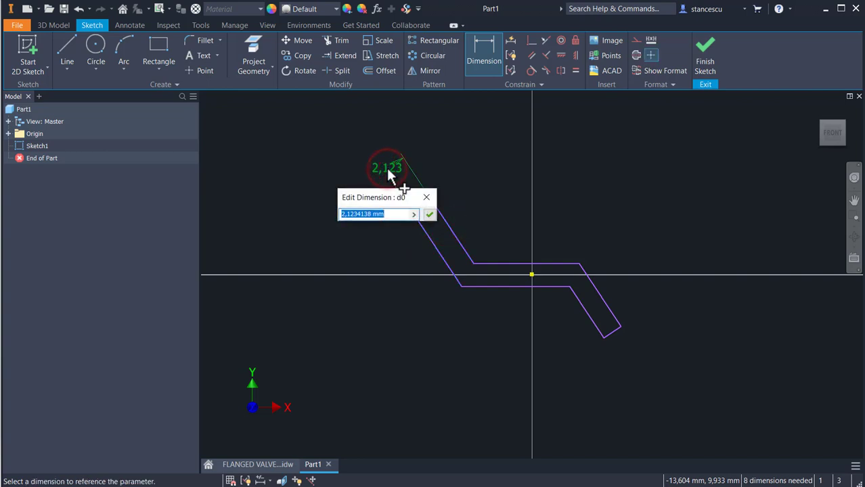
type("5")
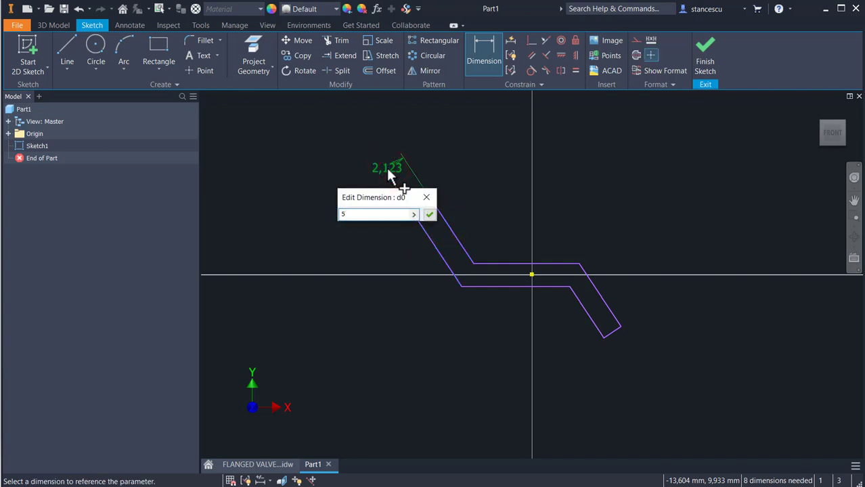
key("Return")
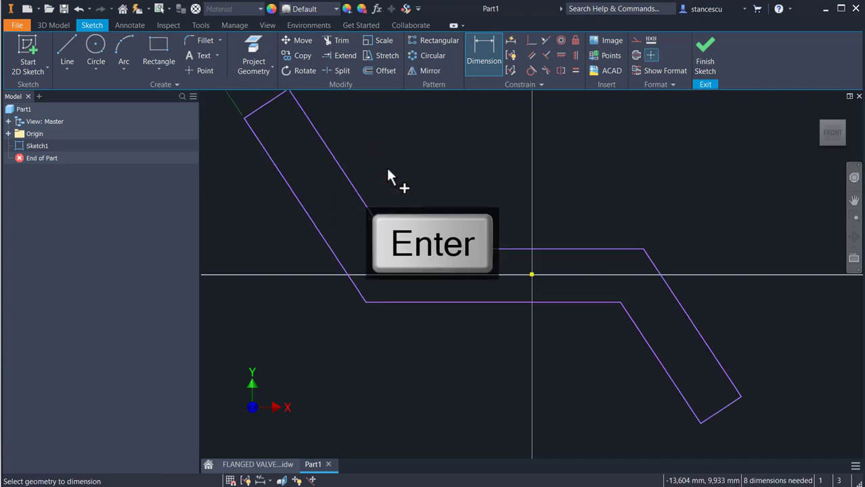
- Dimension the thickness of the partition's lower slanted arm as 5 mm
left_click(649, 346)
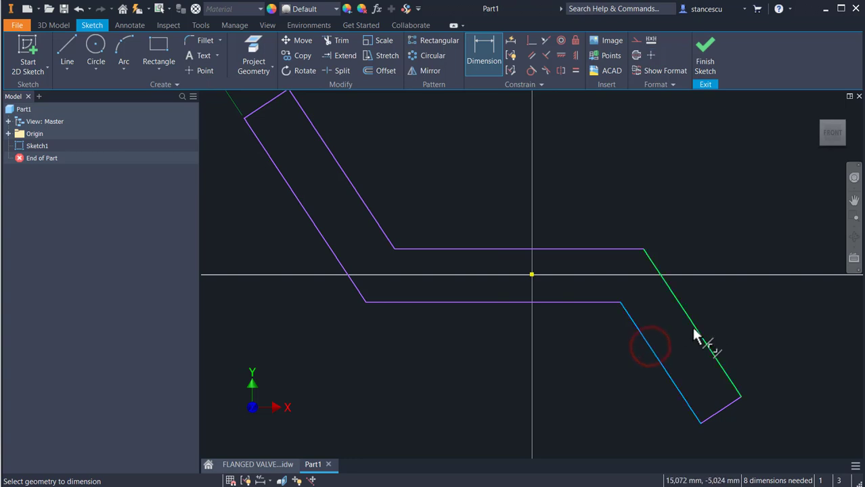
left_click(693, 333)
left_click(746, 338)
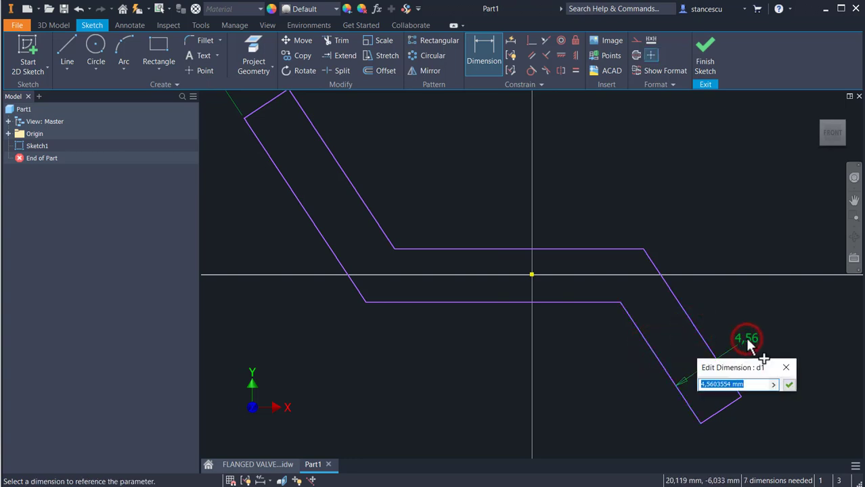
type("5")
key("Return")
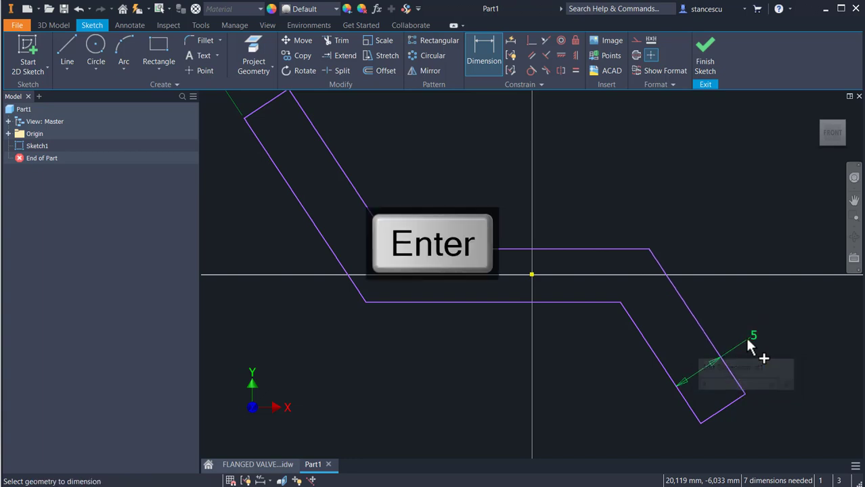
- Dimension the distance between the two horizontal middle lines of the partition as 6 mm
left_click(483, 302)
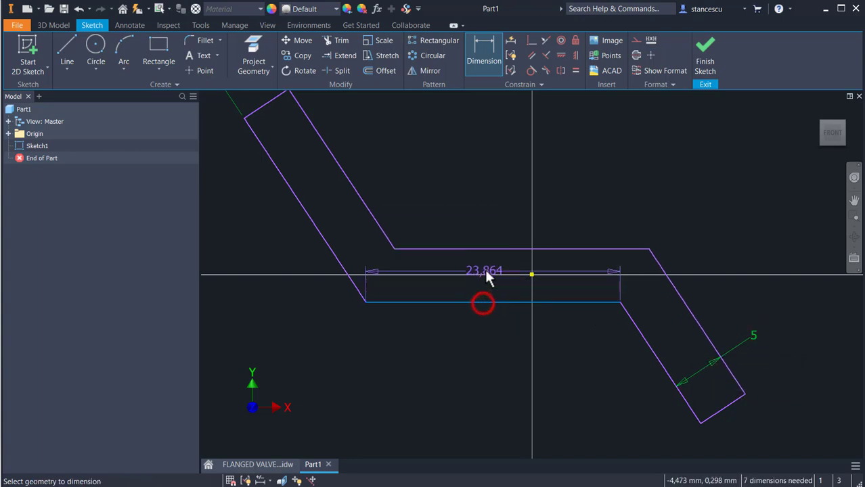
left_click(487, 249)
left_click(492, 200)
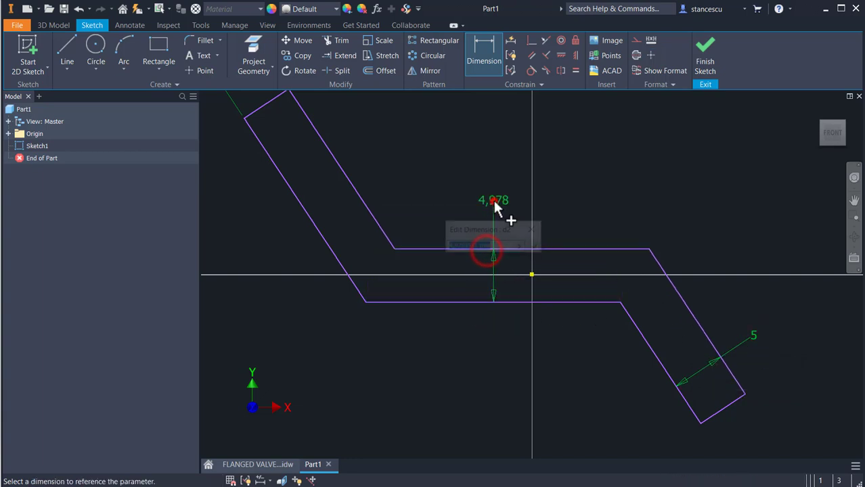
type("6")
key("Return")
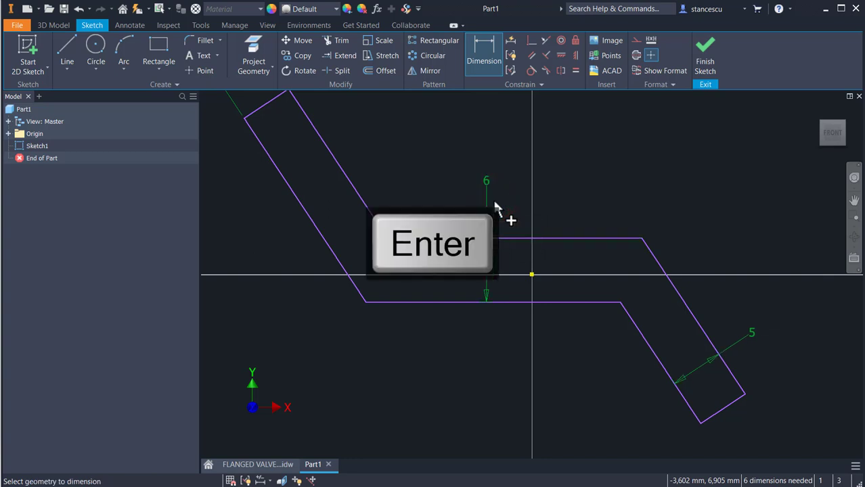
- Dimension the horizontal distance from the origin to the upper middle line's corner at the upper arm as 36/2 mm
scroll(514, 326, "down", 3)
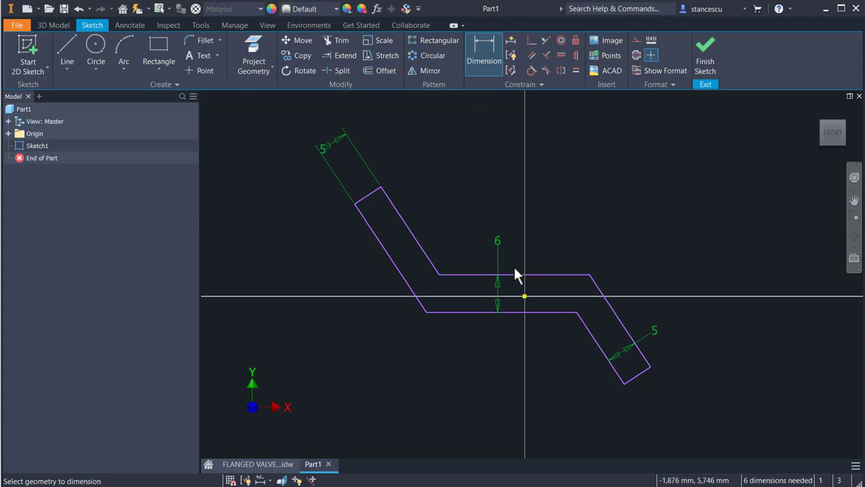
left_click(524, 296)
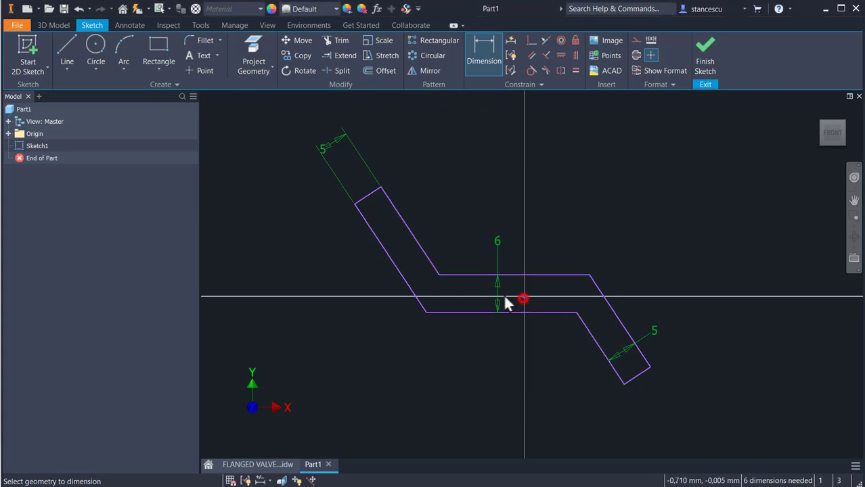
left_click(438, 275)
left_click(481, 197)
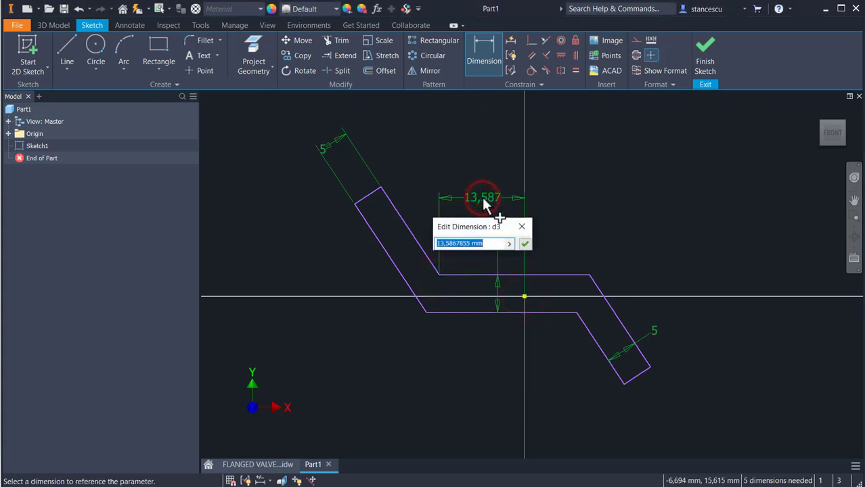
type("36/2")
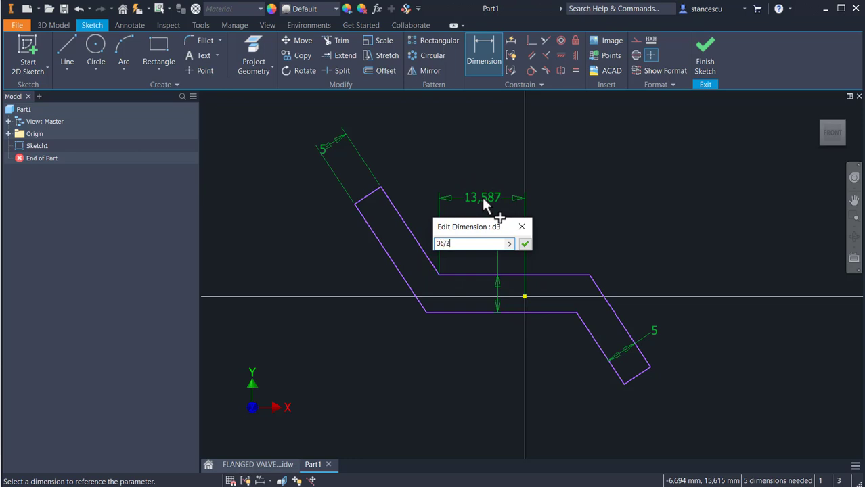
key("Return")
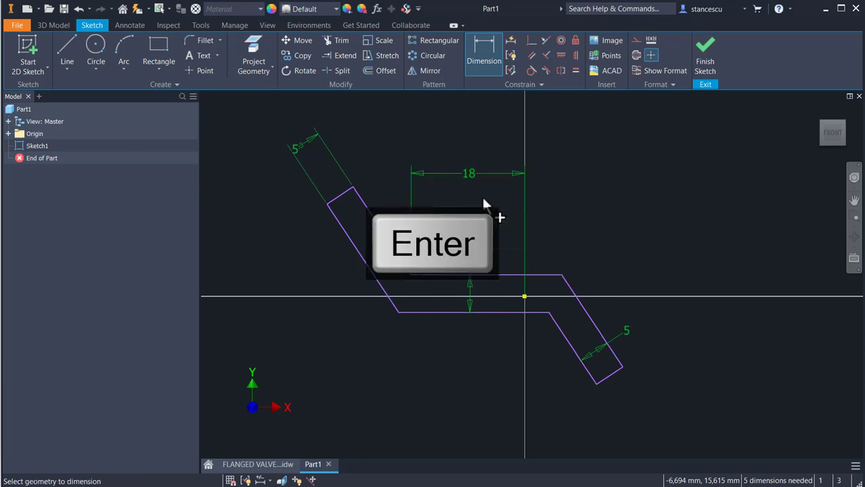
- Dimension the horizontal distance from the origin to the lower middle line's corner at the lower arm, linking it to the 18 mm dimension d3
left_click(525, 296)
left_click(550, 313)
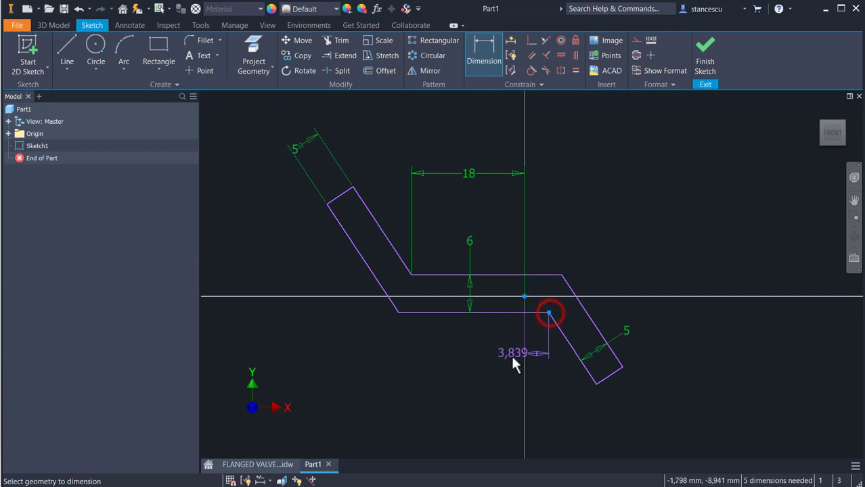
left_click(486, 375)
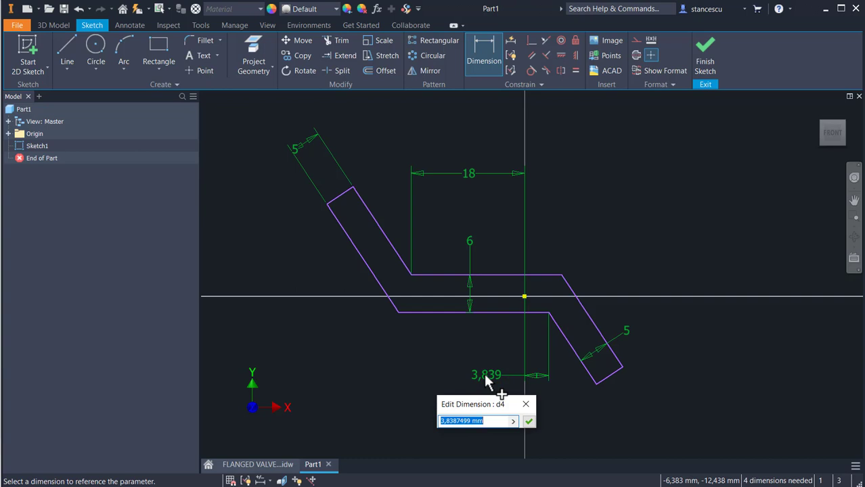
left_click(471, 178)
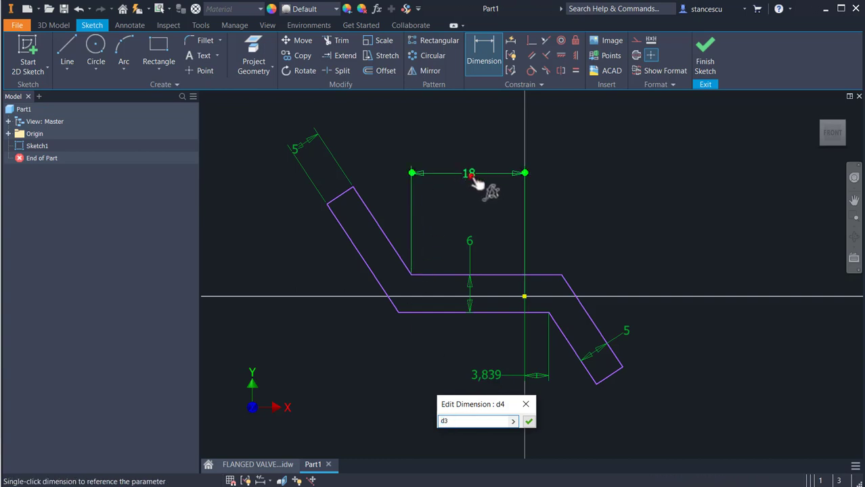
left_click(530, 422)
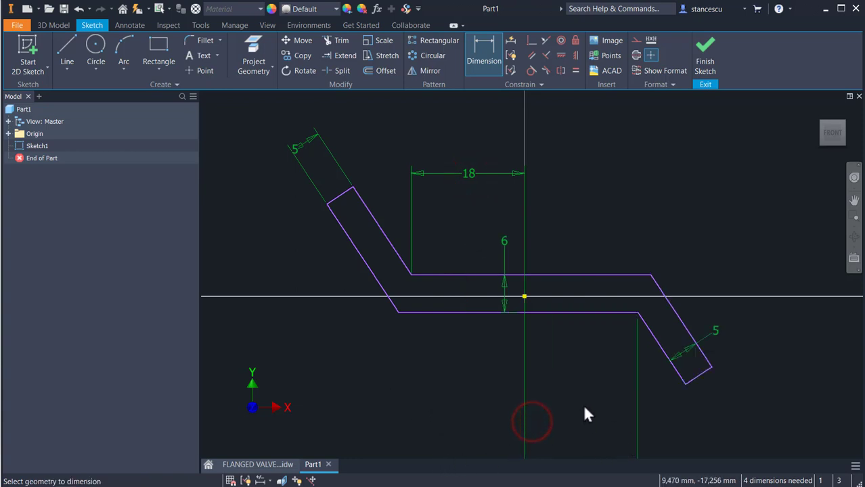
- Dimension the upper middle line's height above the origin as d2/2, referencing the 6 mm thickness dimension
left_click(525, 297)
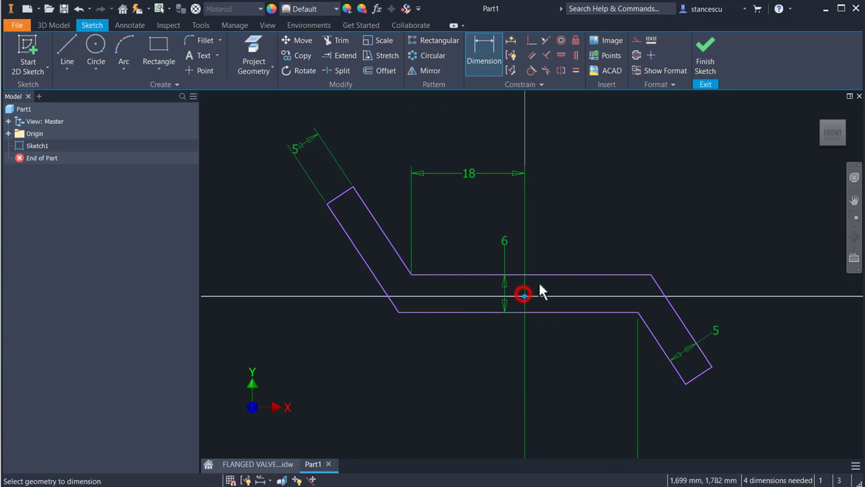
left_click(552, 274)
left_click(587, 227)
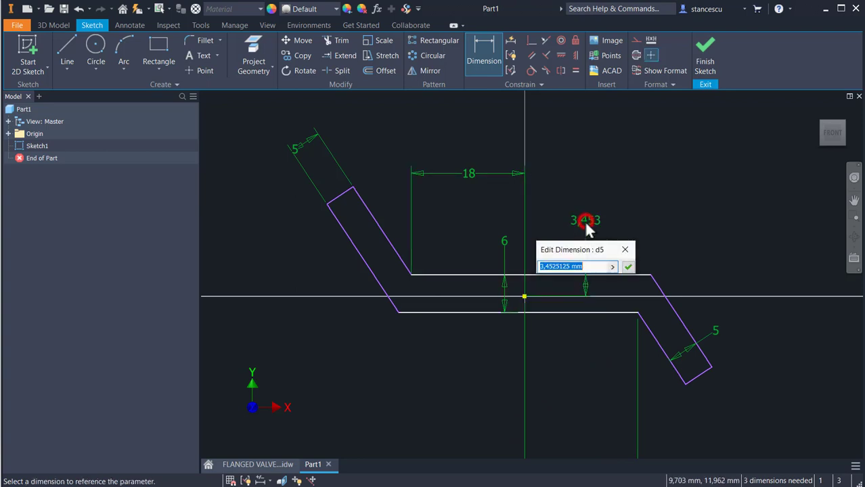
left_click(506, 242)
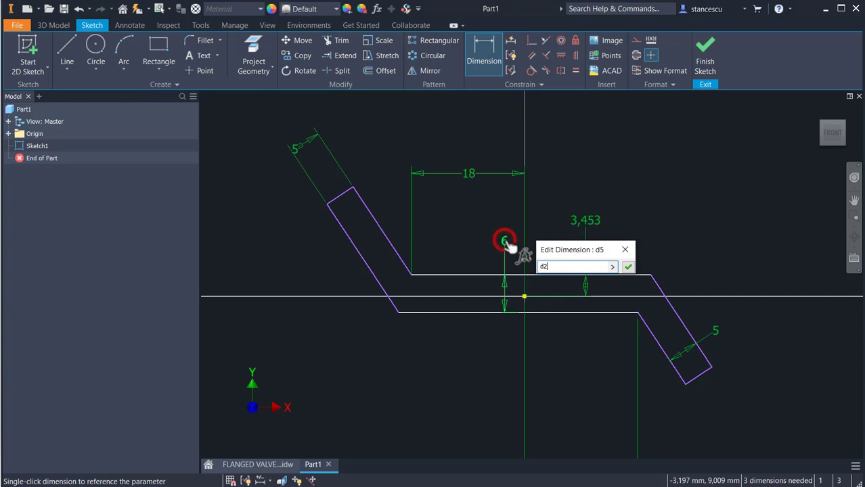
type("/")
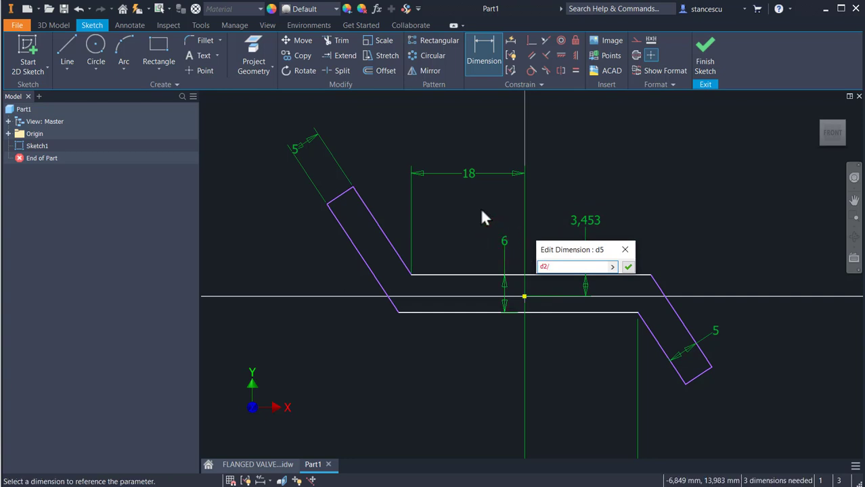
type("2")
key("Return")
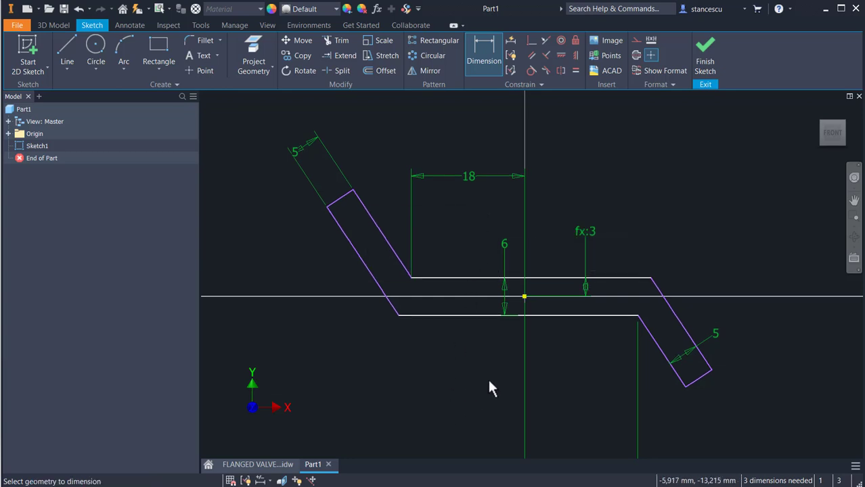
- Dimension the angle between the upper middle line and the lower arm's outer edge as 45 degrees
middle_click_drag(489, 387, 518, 367)
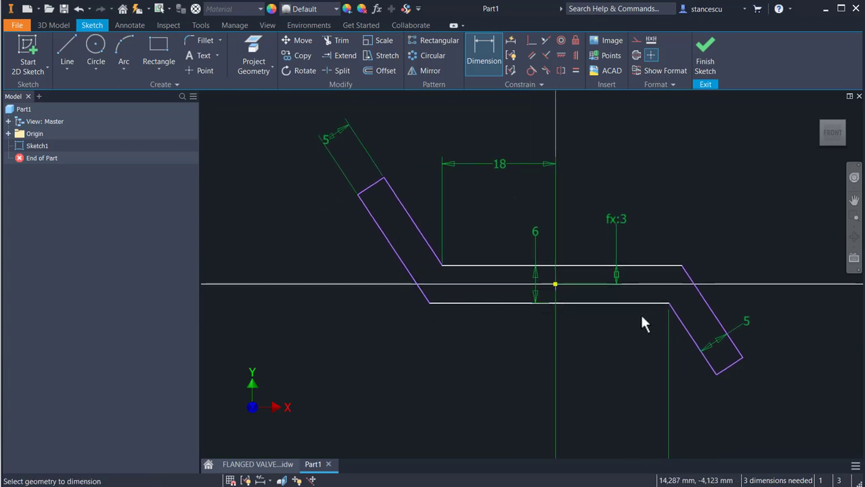
left_click(661, 265)
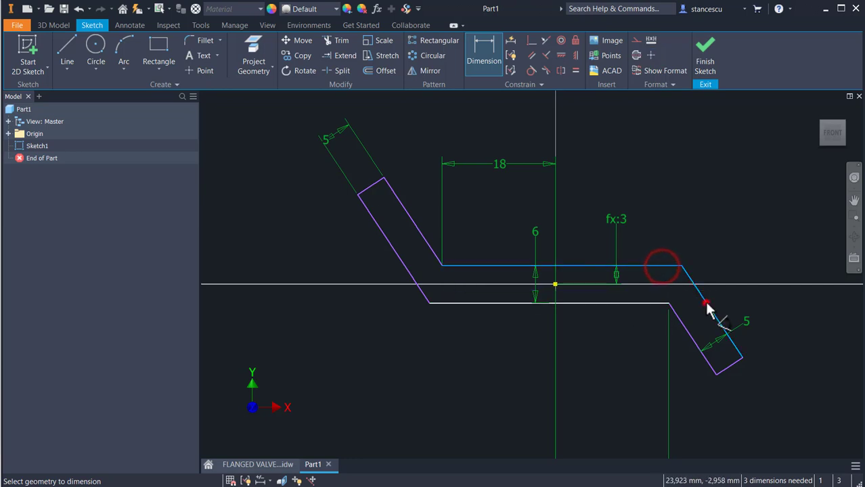
left_click(704, 303)
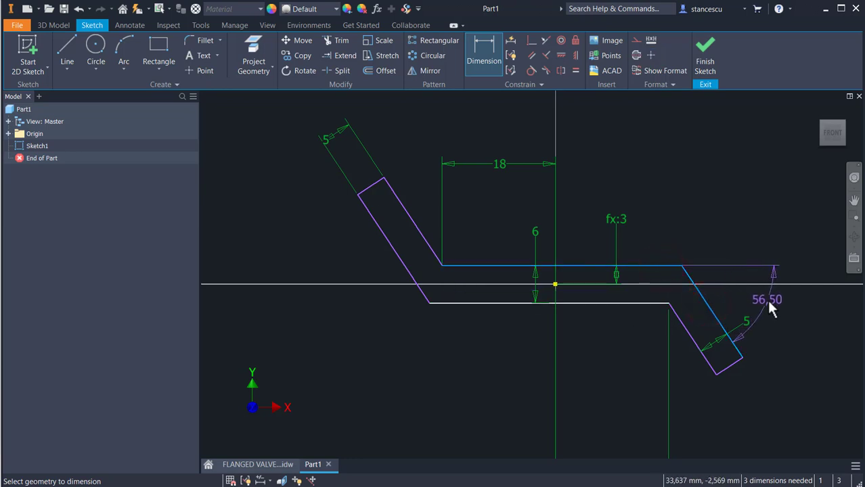
left_click(769, 303)
type("45")
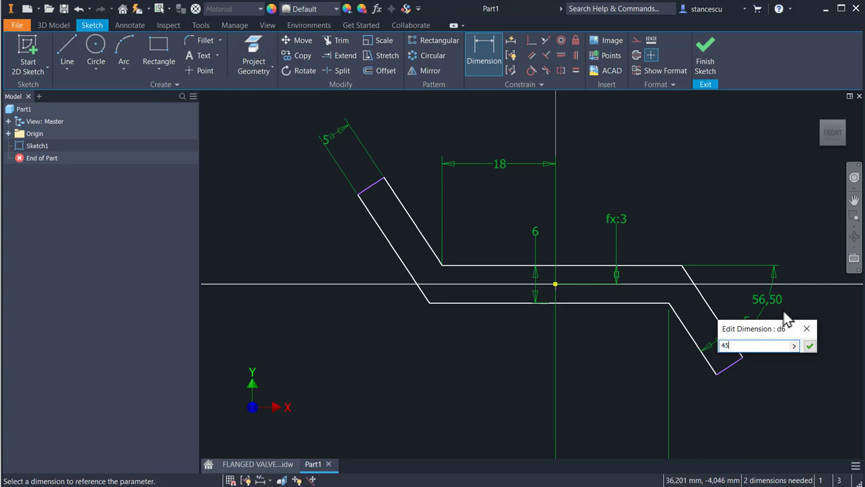
key("Return")
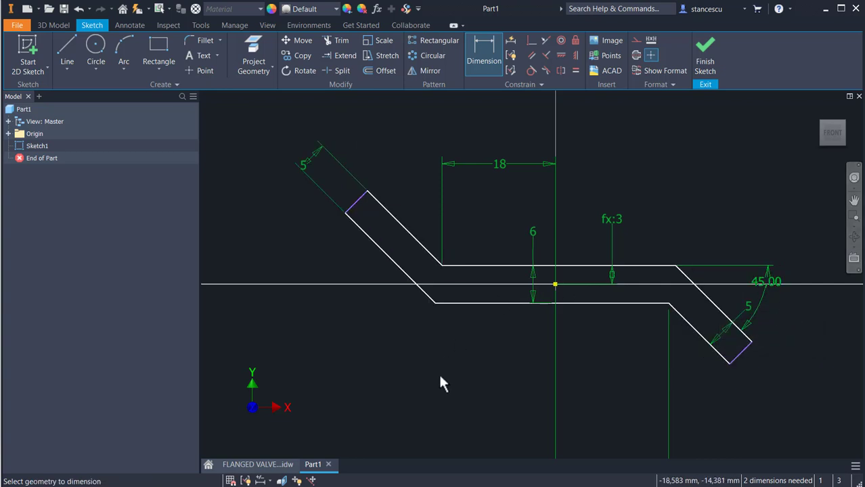
- Dimension the vertical distance between the upper arm's top corner and the lower arm's bottom corner, linking it to the DiaFlange parameter
middle_click_drag(398, 346, 321, 312)
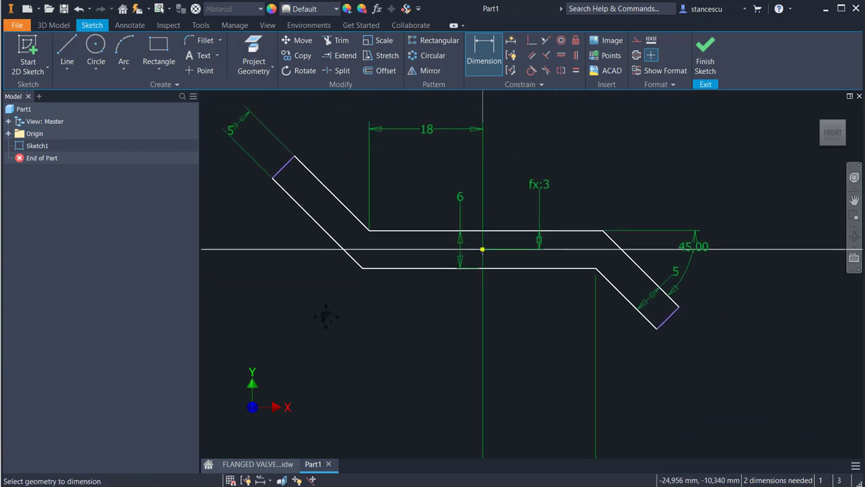
left_click(295, 158)
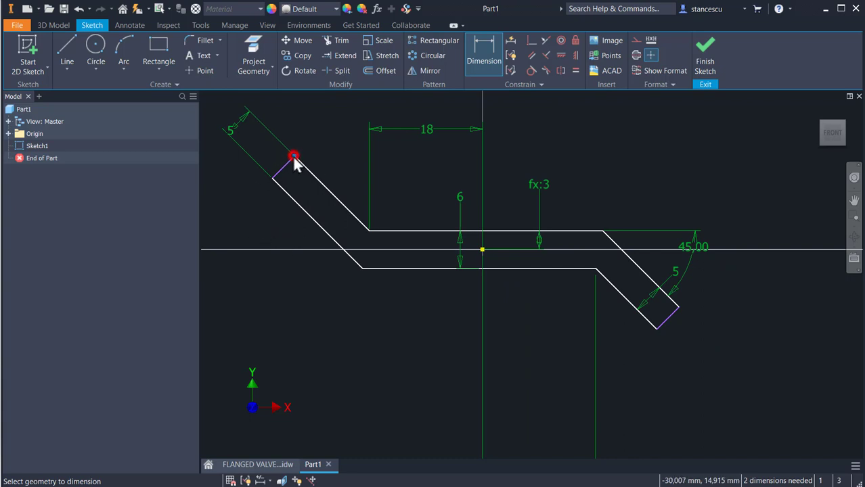
left_click(653, 330)
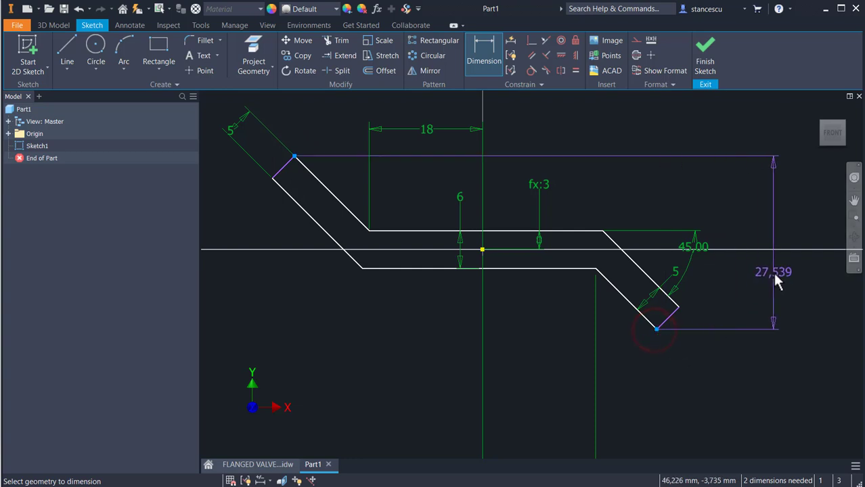
left_click(772, 270)
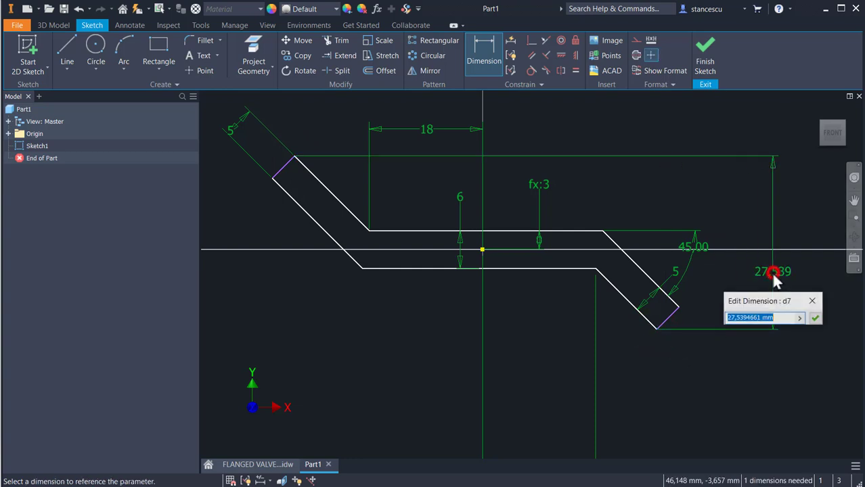
left_click(800, 318)
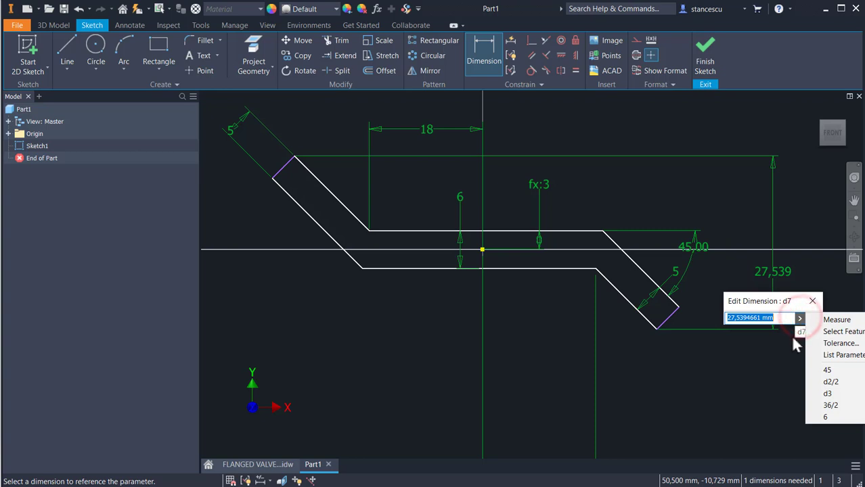
left_click(844, 357)
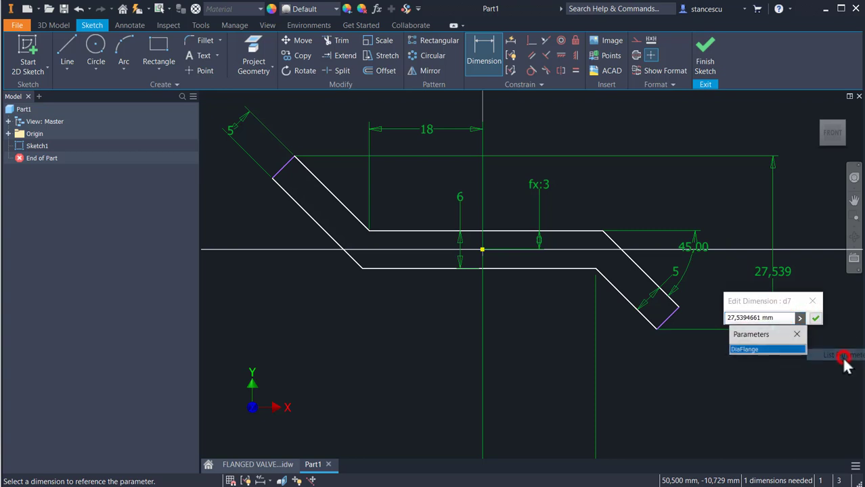
left_click(767, 351)
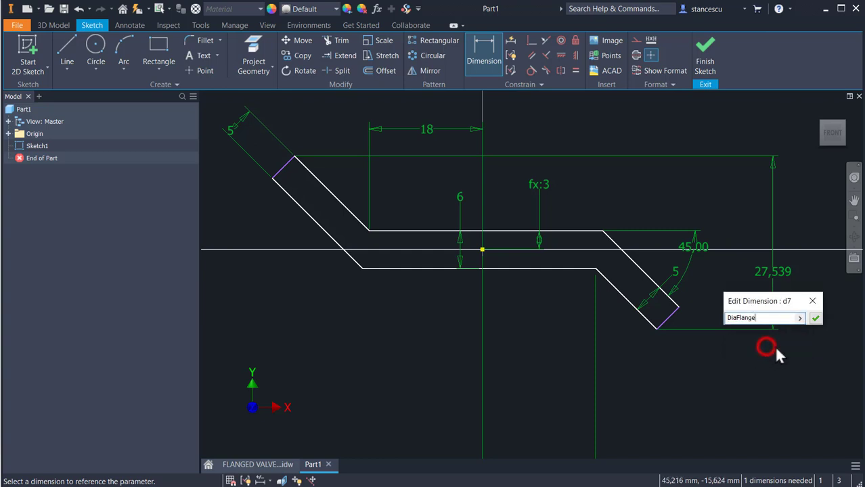
left_click(815, 318)
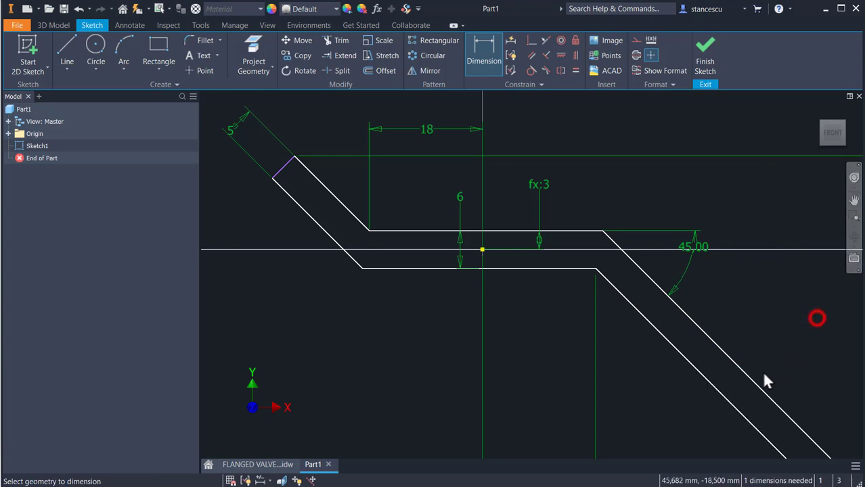
- Apply an Equal constraint between the lower arm's outer edge and an edge of the upper arm
scroll(482, 376, "down", 3)
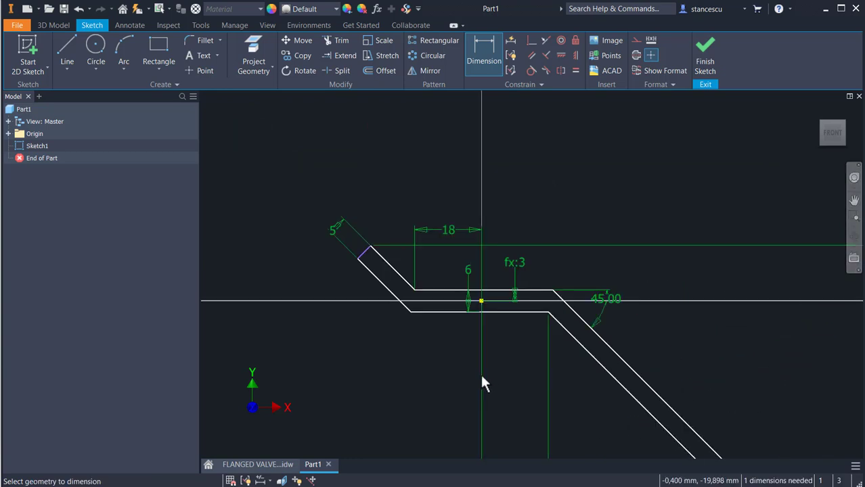
middle_click_drag(481, 375, 375, 267)
scroll(413, 300, "down", 3)
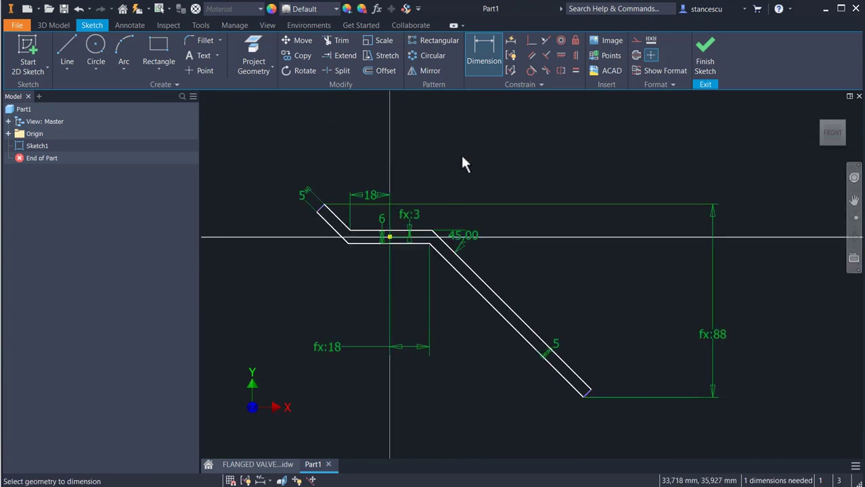
left_click(573, 69)
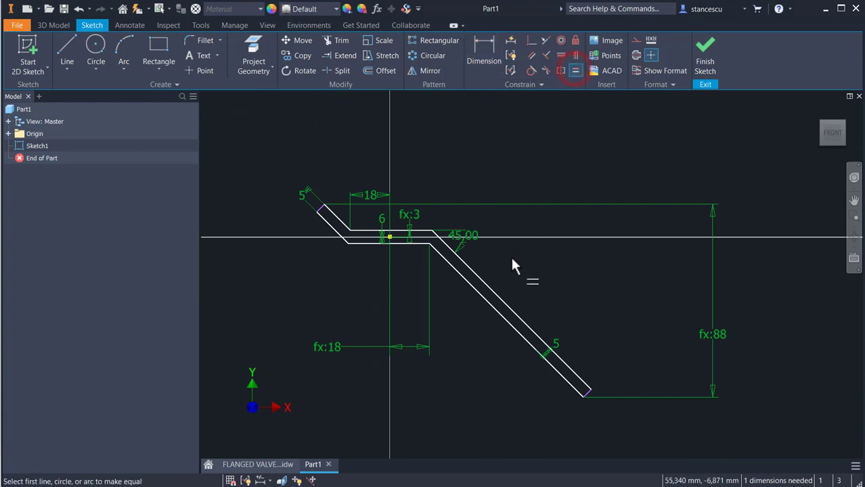
left_click(496, 291)
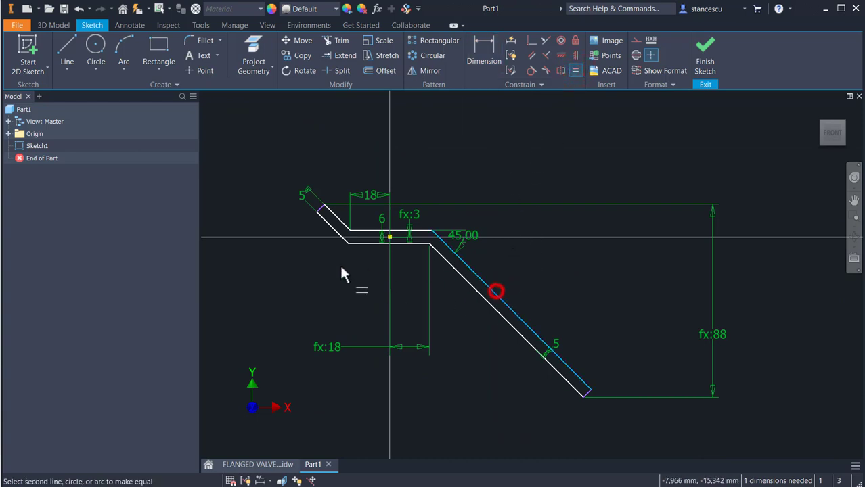
left_click(329, 227)
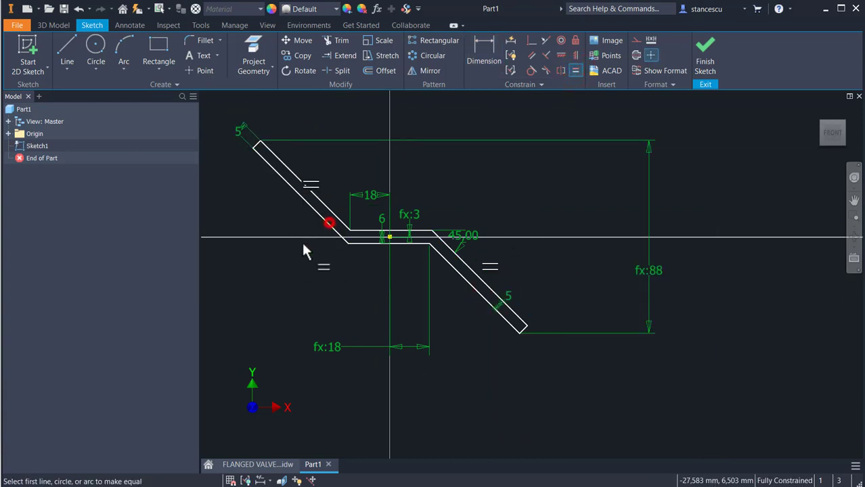
middle_click_drag(285, 265, 399, 308)
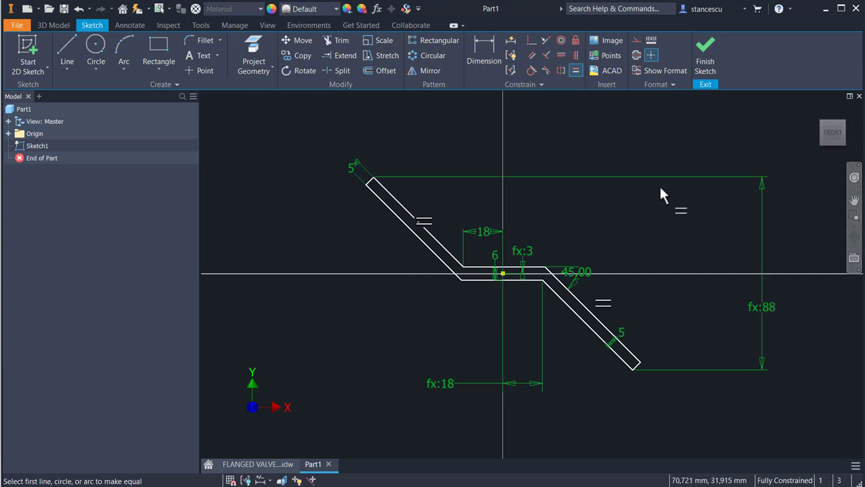
- Finish the sketch and extrude the partition profile symmetrically about the sketch plane by a distance of 66.5*2 mm
left_click(704, 62)
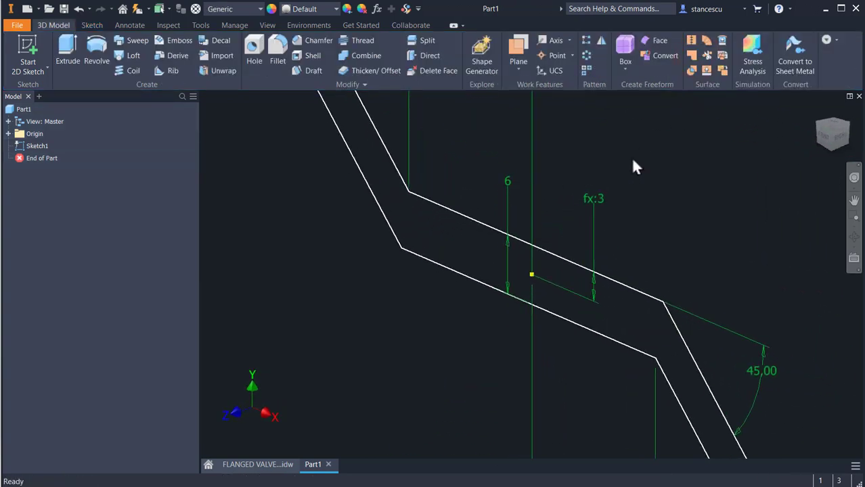
key("F6")
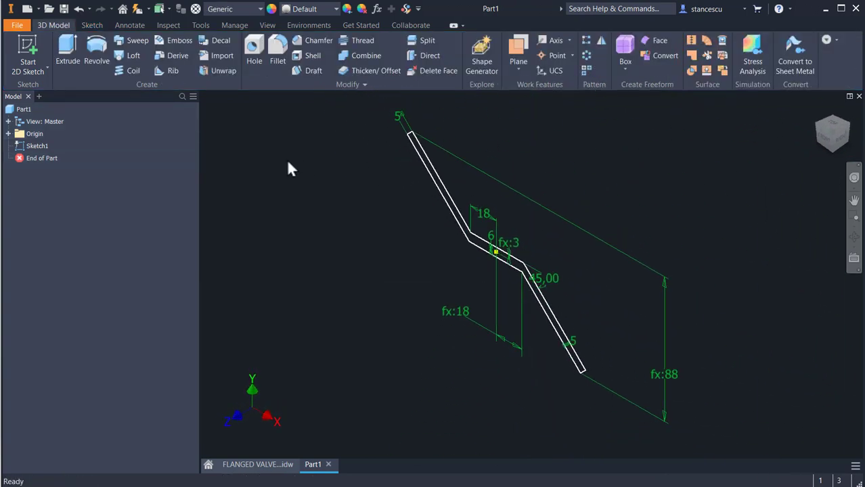
left_click(67, 49)
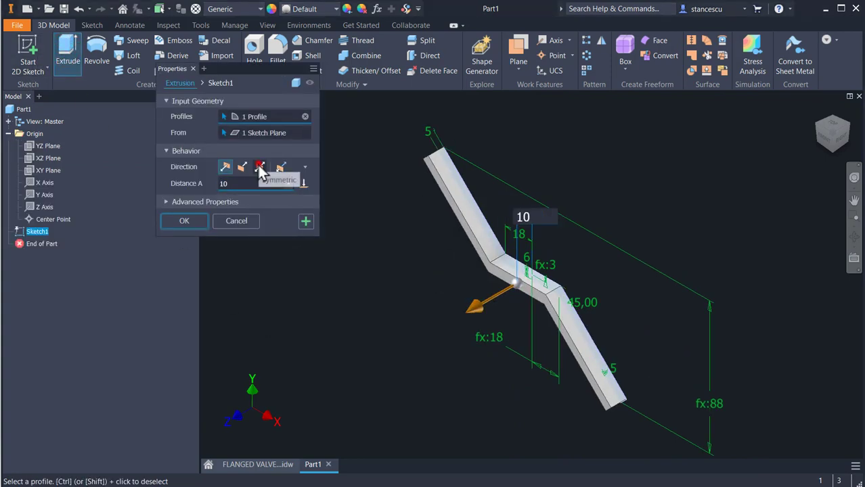
left_click(259, 167)
left_click(241, 182)
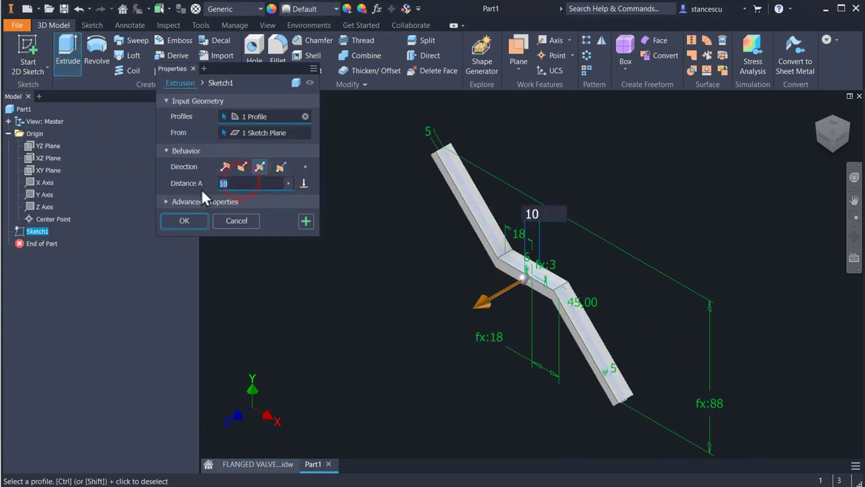
type("66.5")
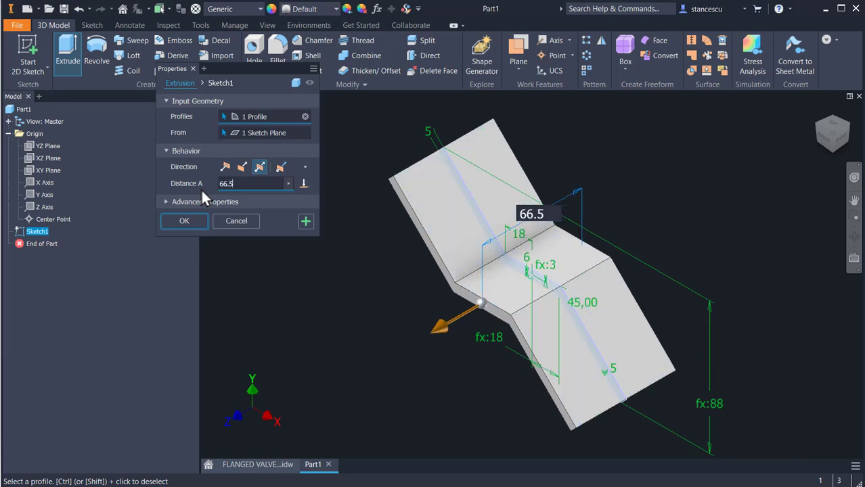
type("*2")
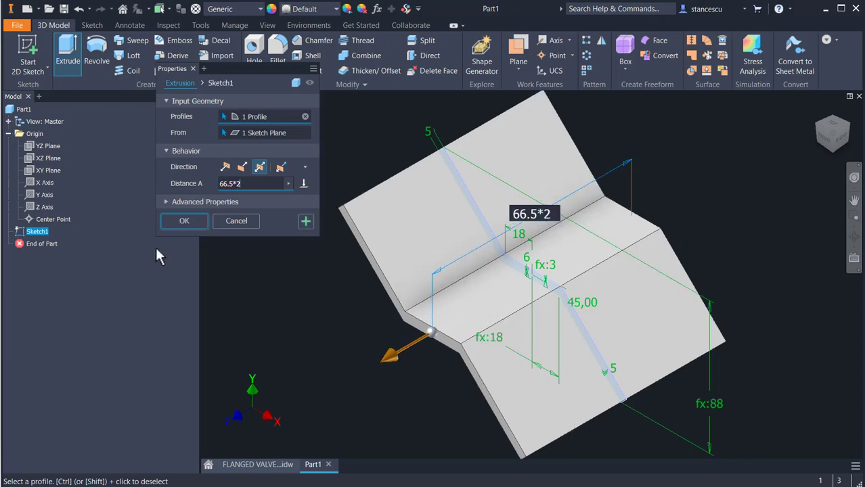
left_click(183, 222)
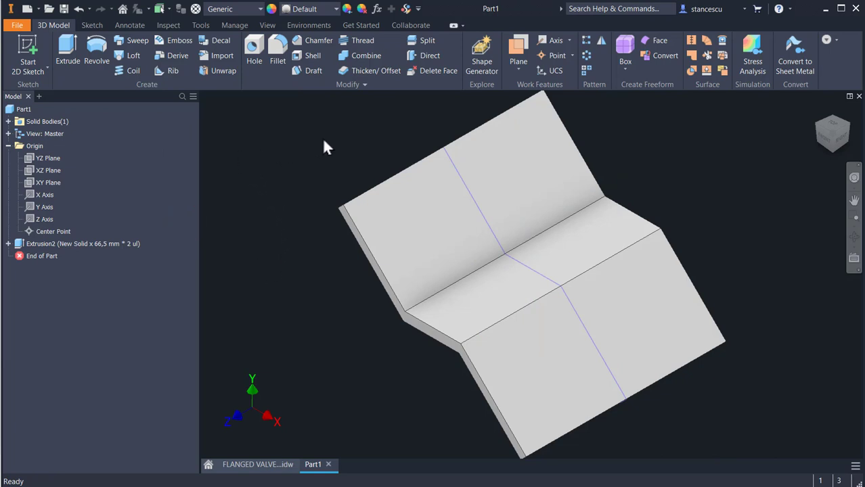
- Start a sketch on the XY plane and draw a three-point arc above the horizontal axis with endpoints about 122 mm apart
left_click(30, 181)
left_click(544, 269)
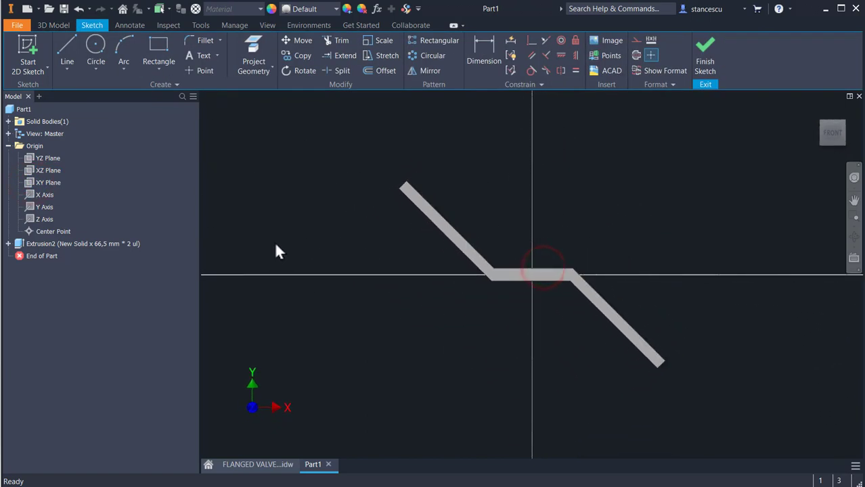
left_click(121, 48)
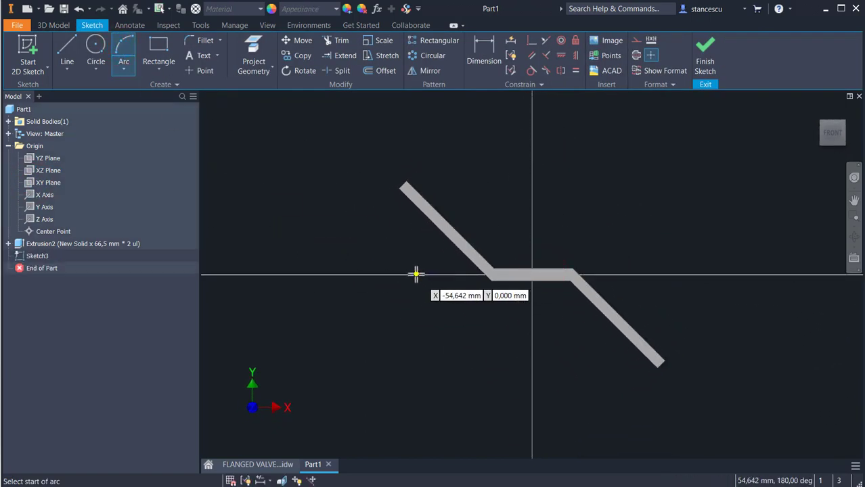
left_click(415, 274)
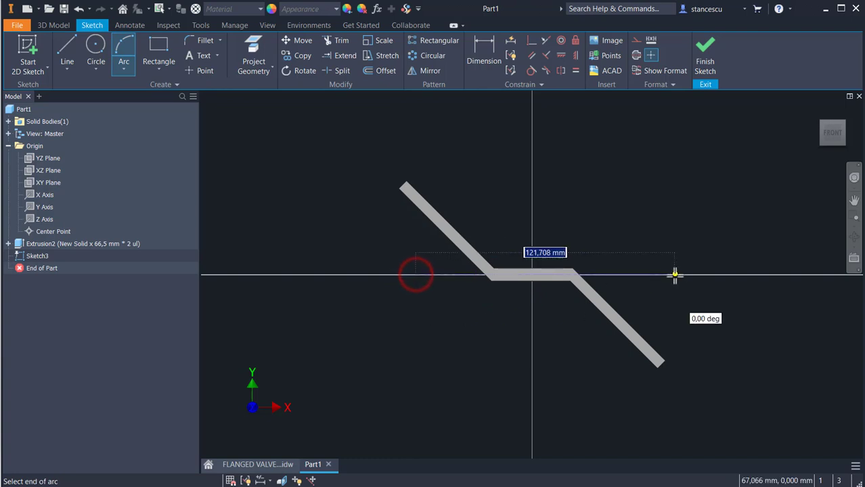
left_click(674, 275)
left_click(623, 227)
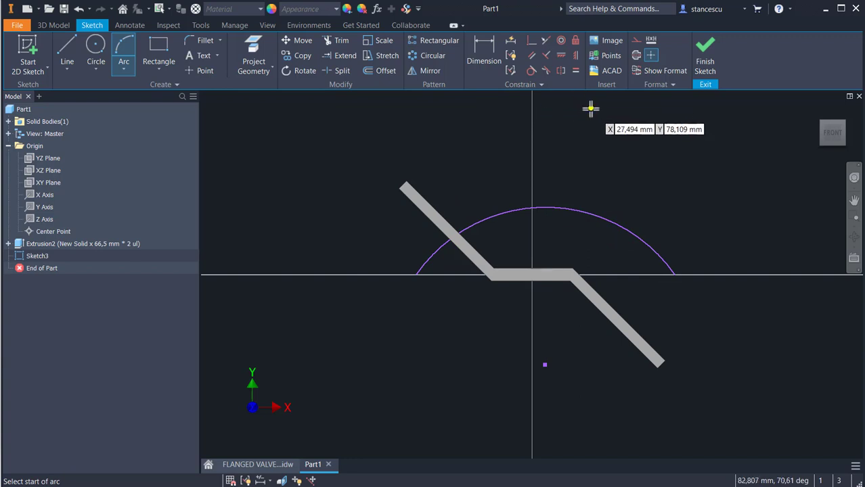
- Slice the view at the sketch plane and constrain both arc endpoints horizontally to the origin
key("F7")
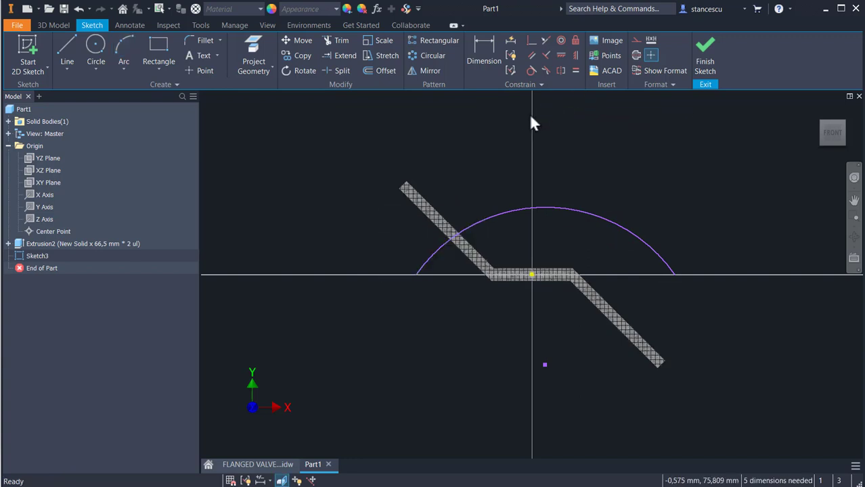
left_click(559, 55)
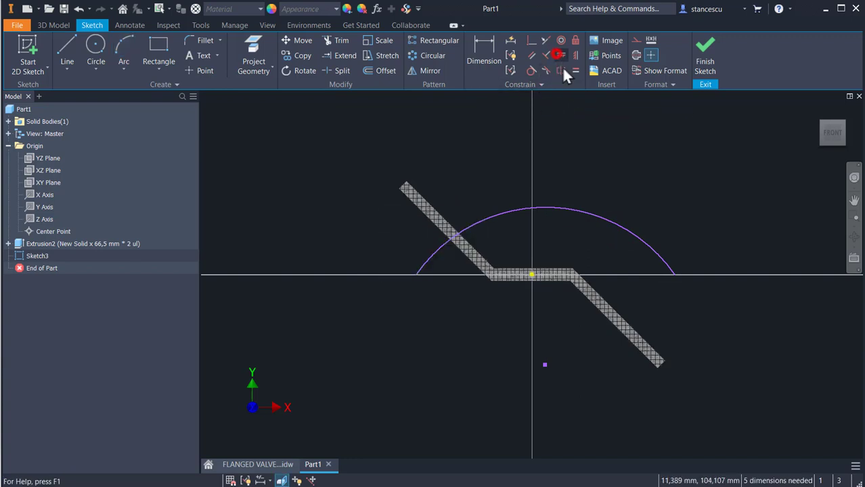
left_click(415, 275)
left_click(532, 273)
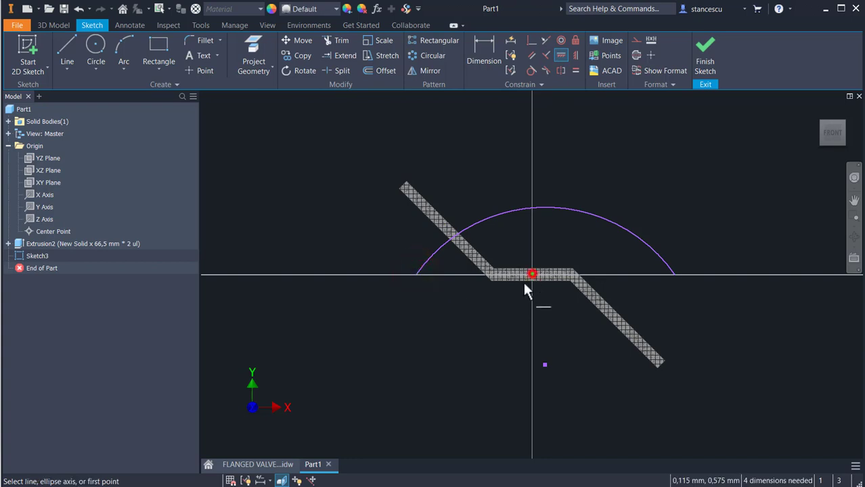
left_click(676, 273)
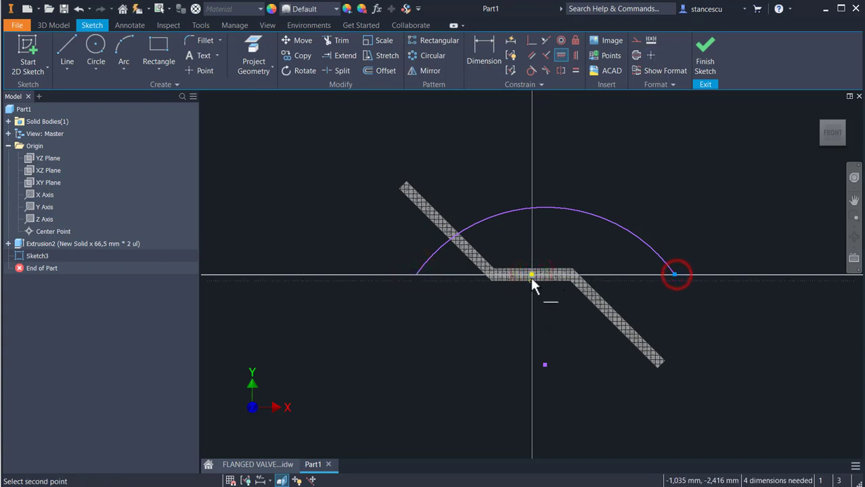
left_click(531, 273)
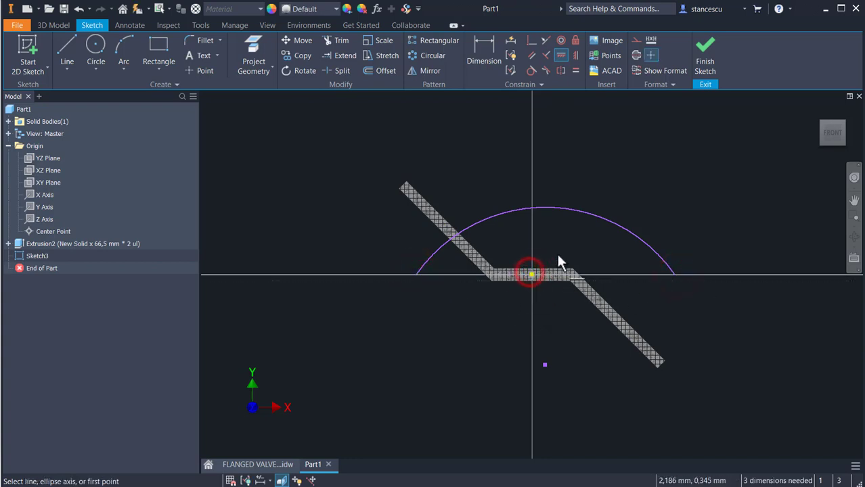
- Constrain the arc's center point vertically to the sketch origin
key("Escape")
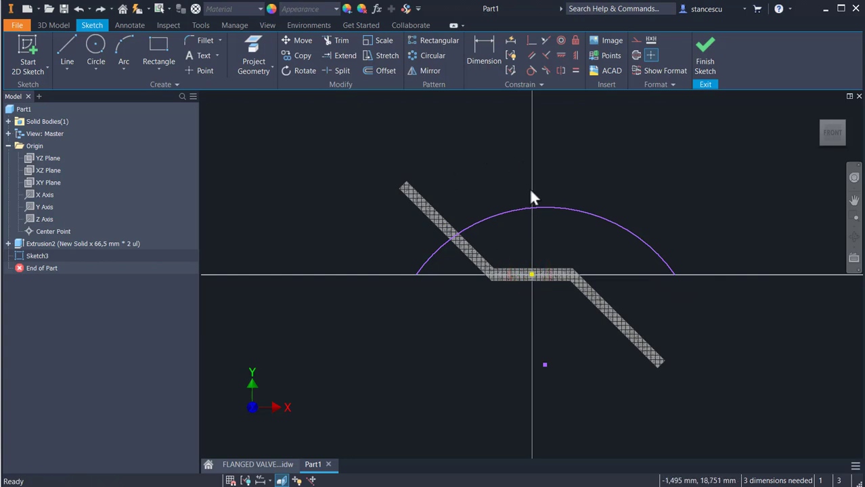
left_click(574, 56)
left_click(531, 273)
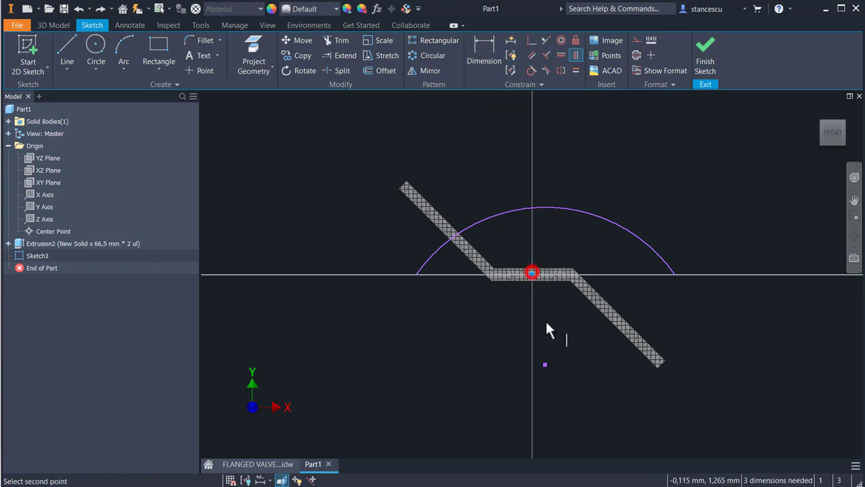
left_click(545, 366)
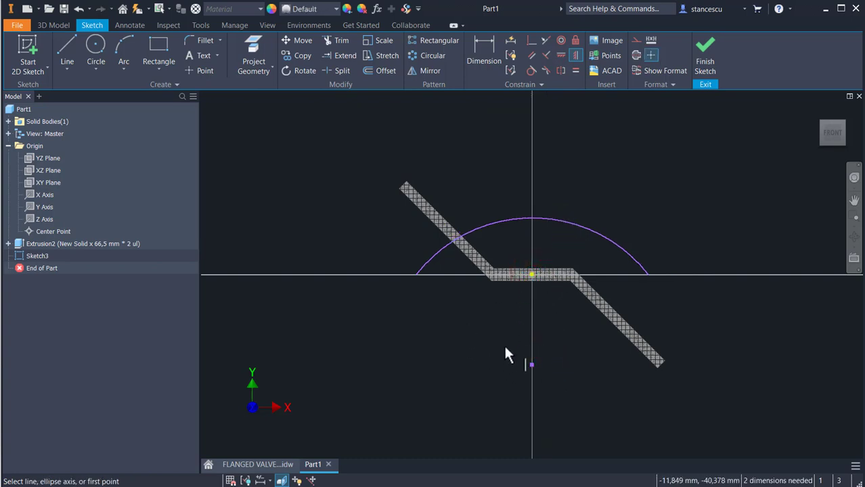
- Dimension the arc's radius and set it to 66.5 mm
left_click(485, 47)
left_click(607, 239)
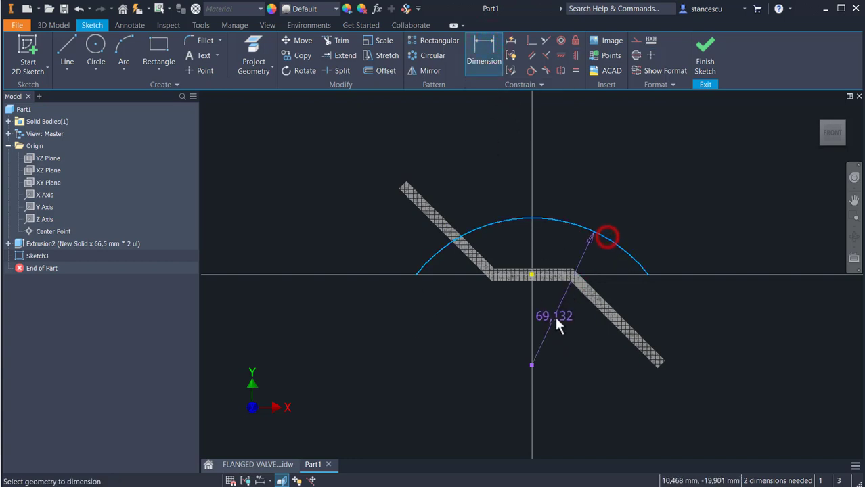
left_click(554, 315)
type("6")
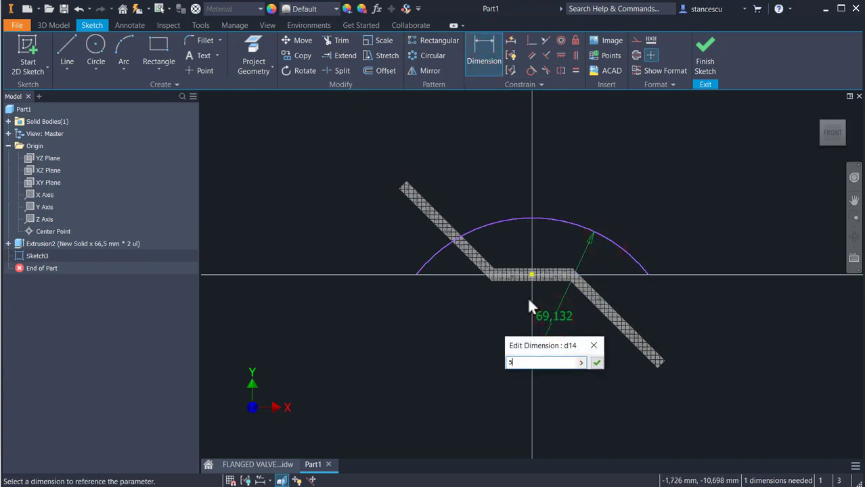
key("BackSpace")
type("66.5")
key("Return")
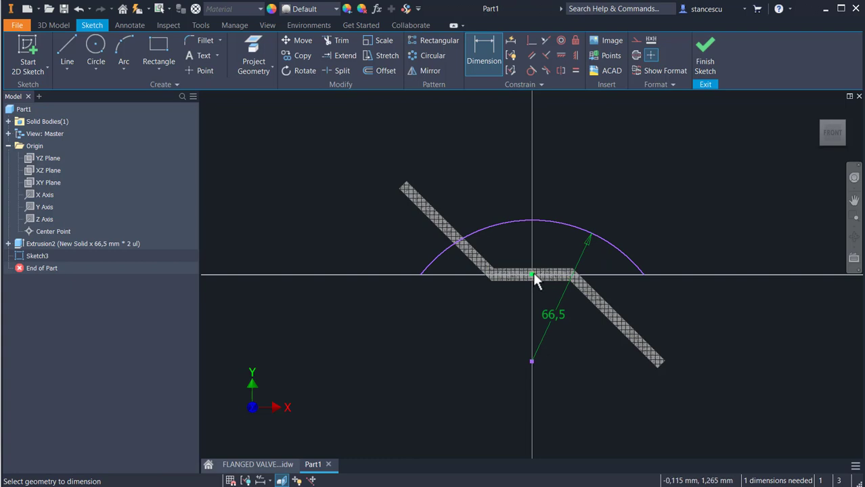
- Dimension the vertical distance between the origin and the arc's center point as 26 mm
left_click(533, 274)
left_click(530, 361)
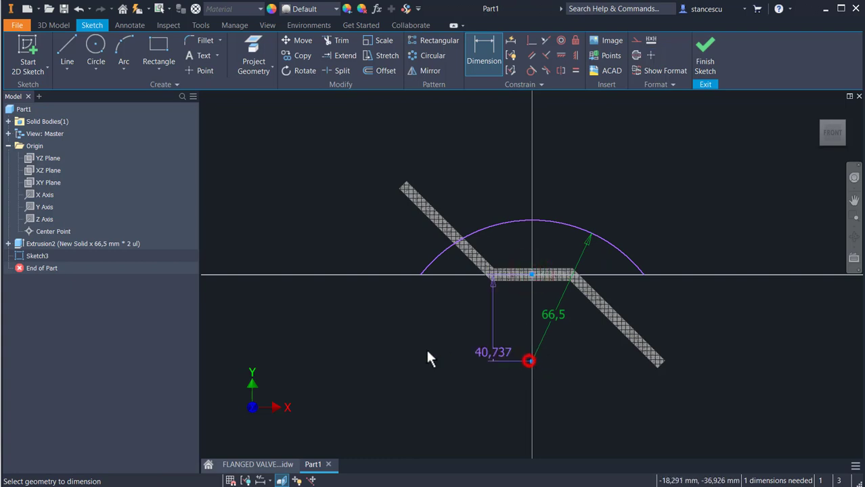
left_click(387, 325)
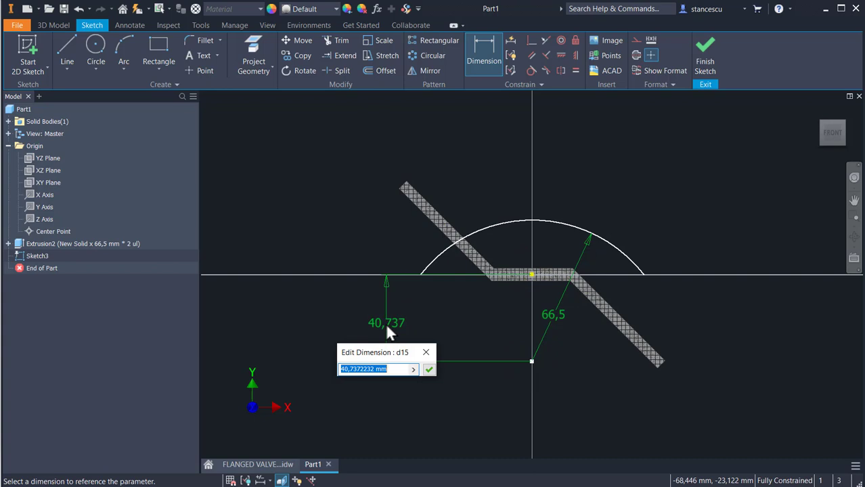
type("26")
key("Return")
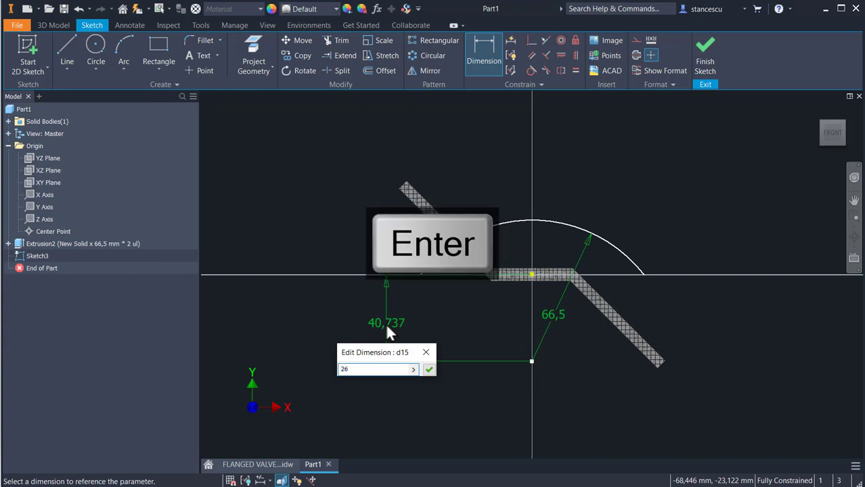
- Draw a horizontal centerline joining the two endpoints of the arc, then turn the centerline format off
left_click(70, 67)
left_click(636, 55)
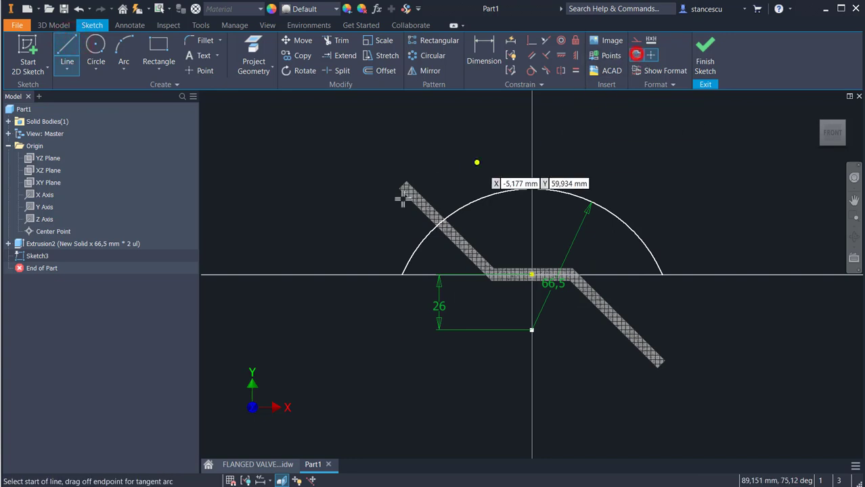
left_click(399, 278)
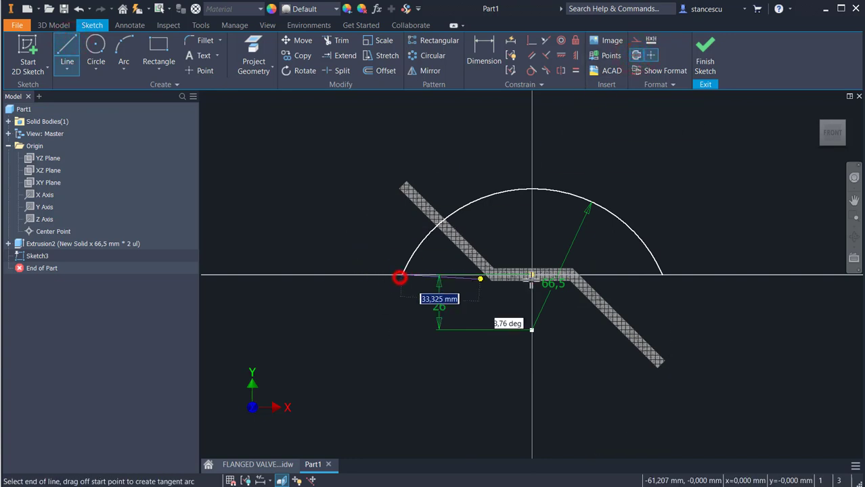
double_click(661, 275)
key("Escape")
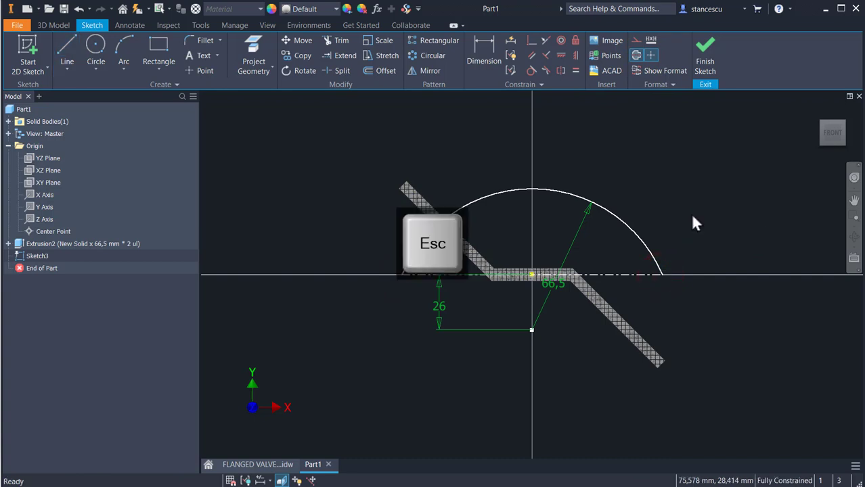
left_click(636, 55)
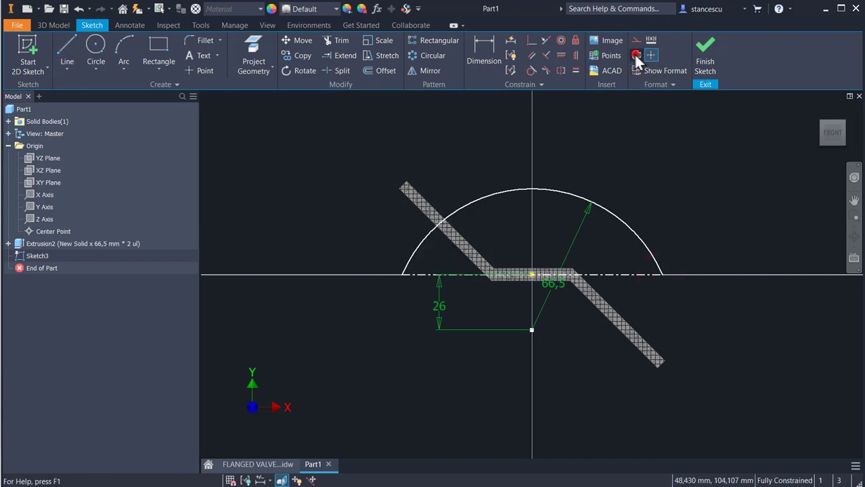
- Finish the sketch and revolve the arc profile a full turn about the centerline, using Intersect to trim the partition
left_click(704, 53)
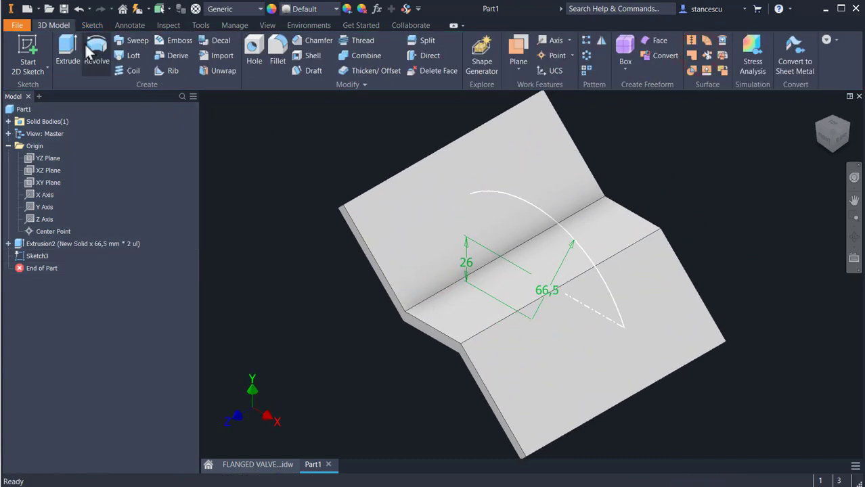
left_click(96, 48)
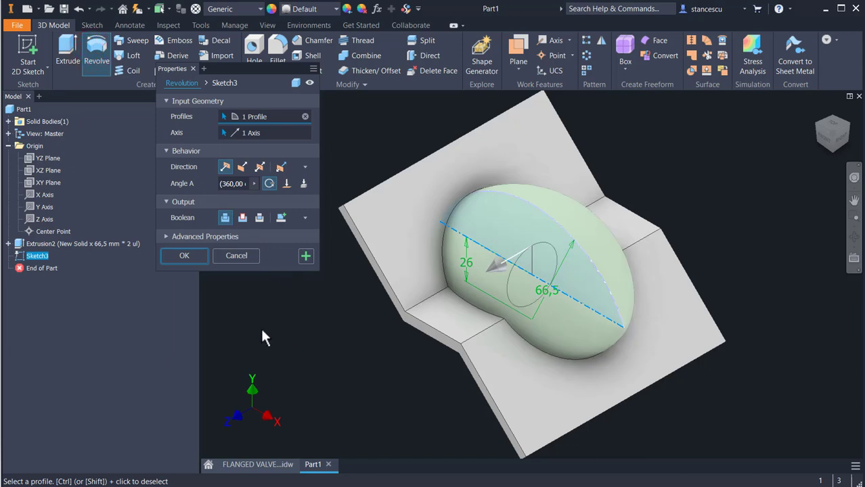
left_click(259, 218)
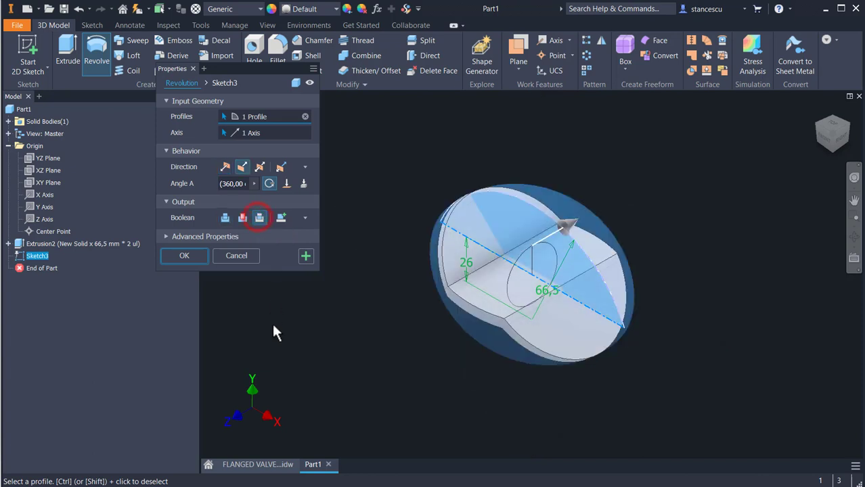
left_click(184, 256)
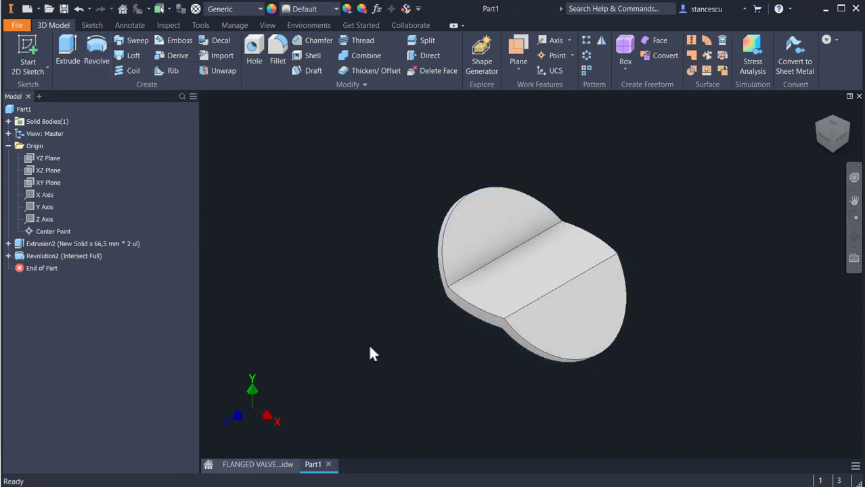
- Move the partition body with an X offset of -222 mm and fit the moved body in view
mouse_move(370, 349)
middle_mouse_down("shift")
mouse_move(407, 289)
mouse_move(380, 347)
middle_mouse_up("shift")
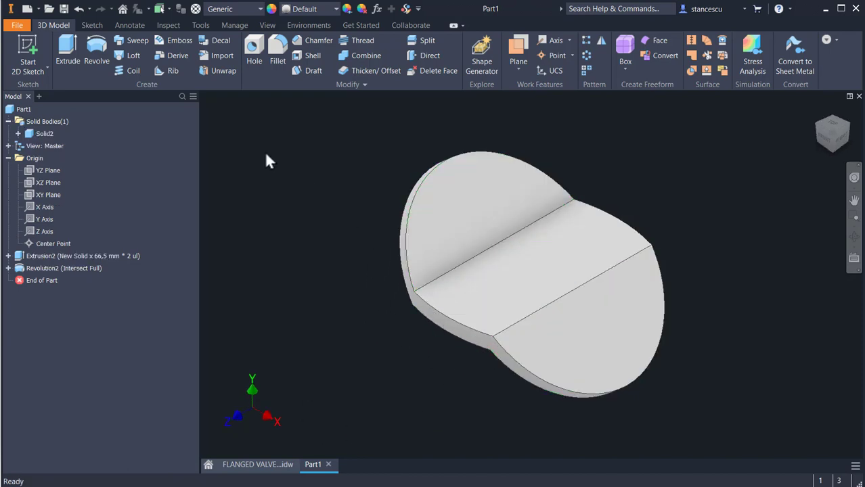
left_click(353, 84)
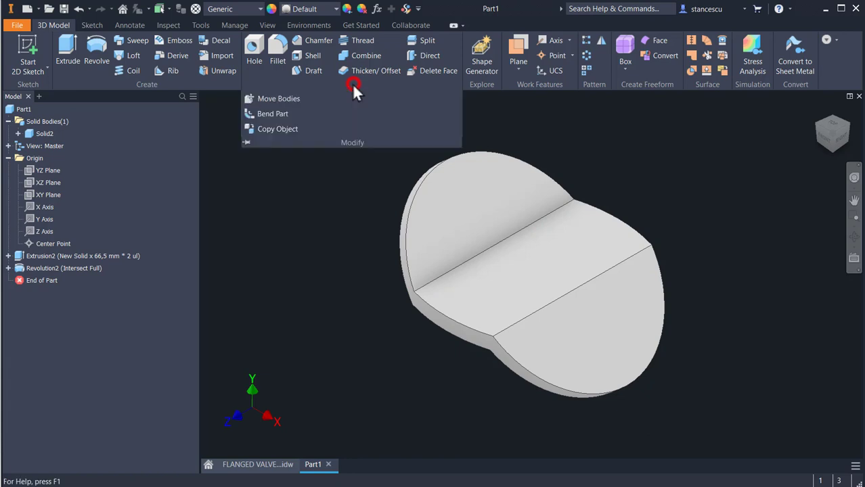
left_click(269, 99)
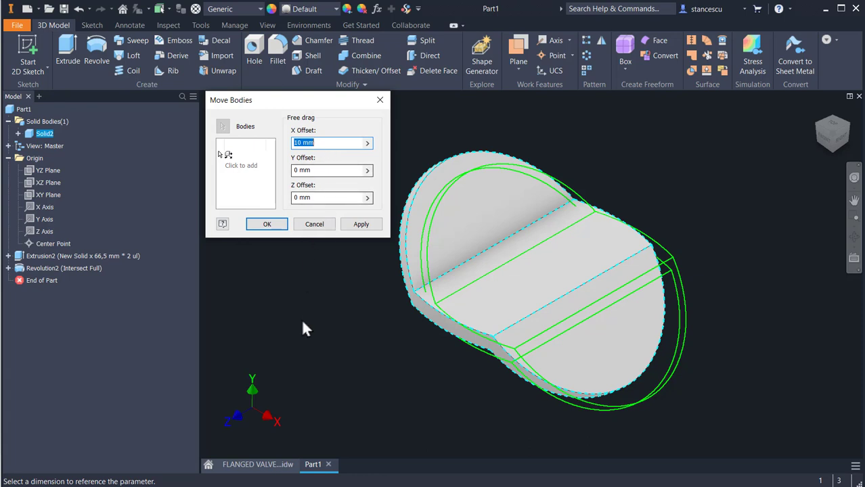
type("-")
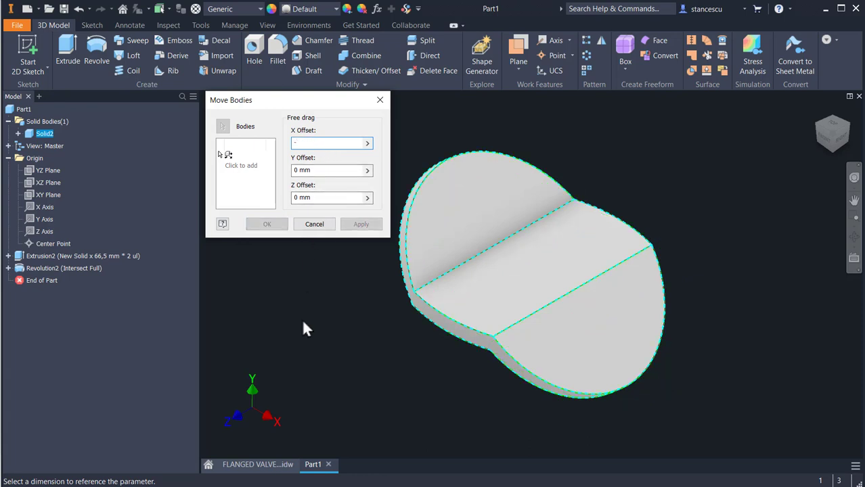
type("222")
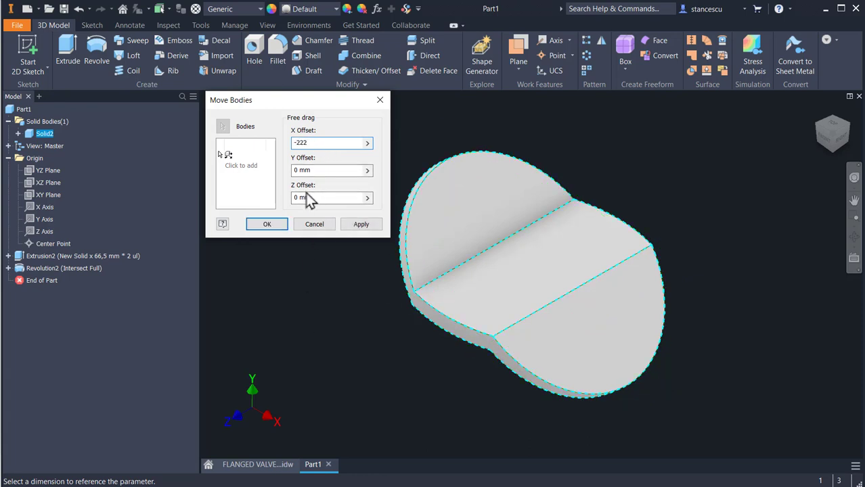
left_click(260, 223)
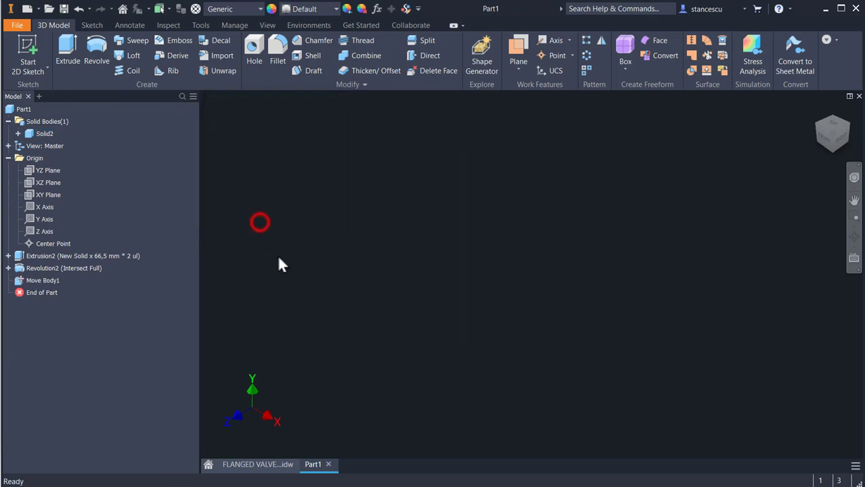
key("Home")
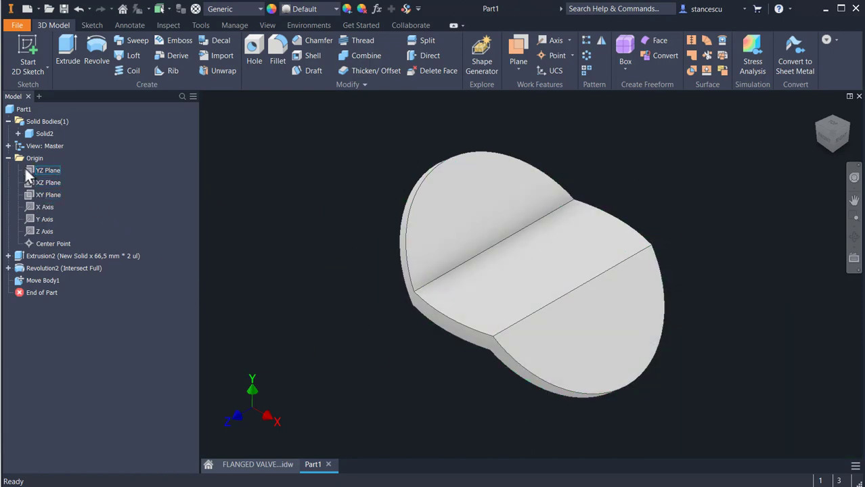
- Show the three origin planes and the center point to examine the moved body's position relative to the origin
left_click(25, 170)
left_click(26, 194, "shift")
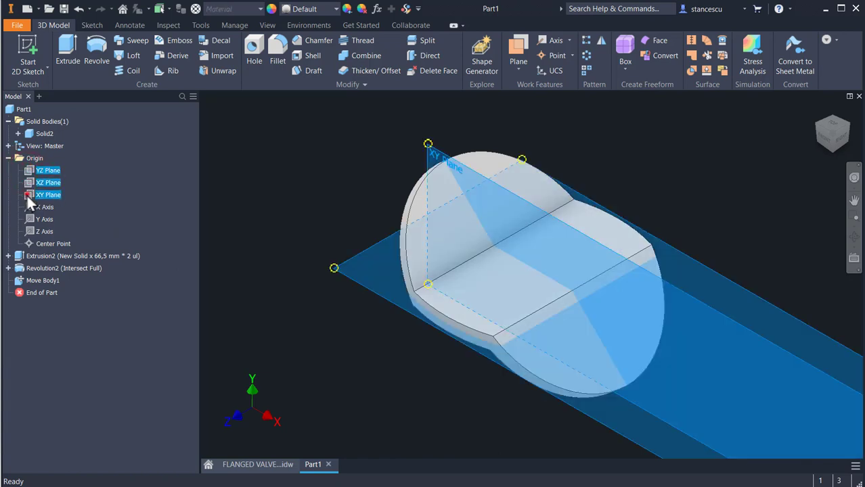
right_click(28, 196)
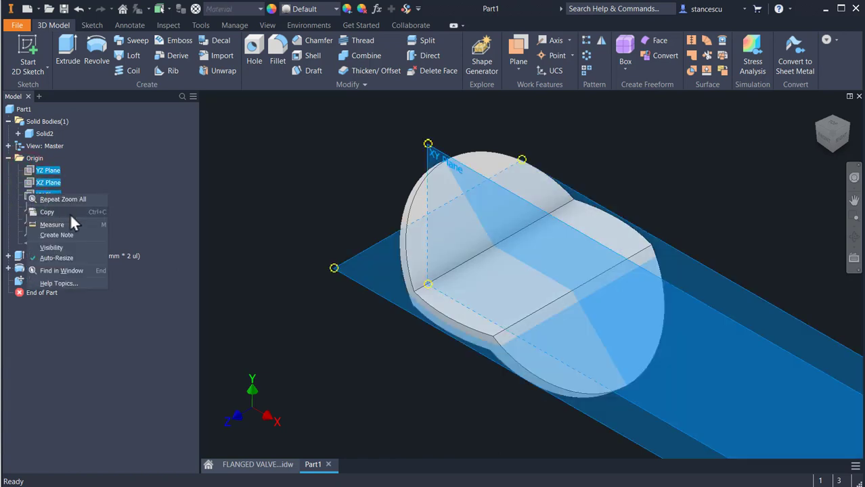
left_click(50, 248)
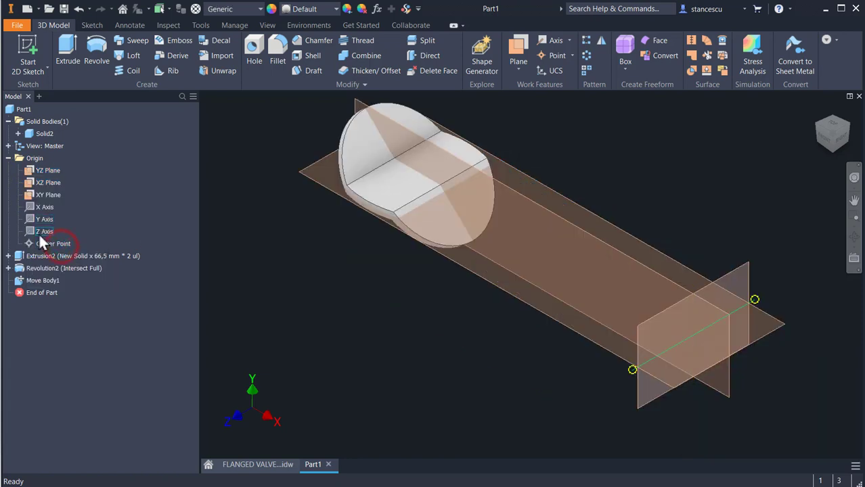
left_click(27, 245)
right_click(26, 243)
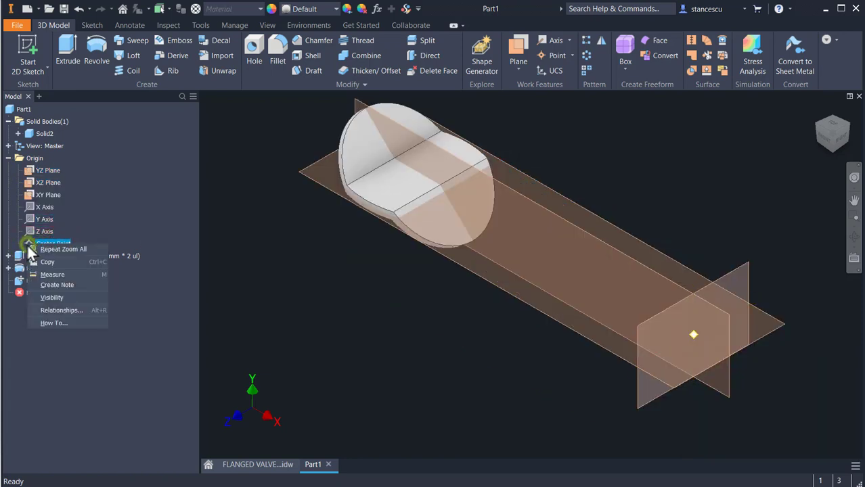
left_click(60, 297)
middle_click_drag(591, 369, 585, 363, "shift")
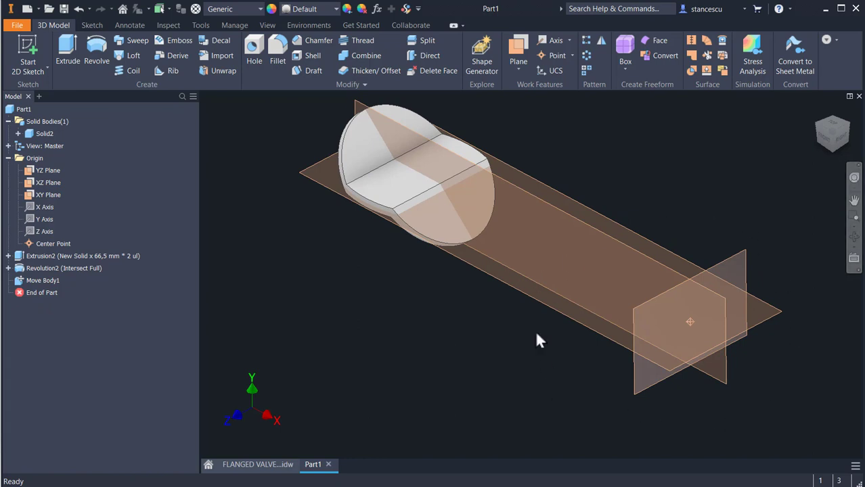
key("F6")
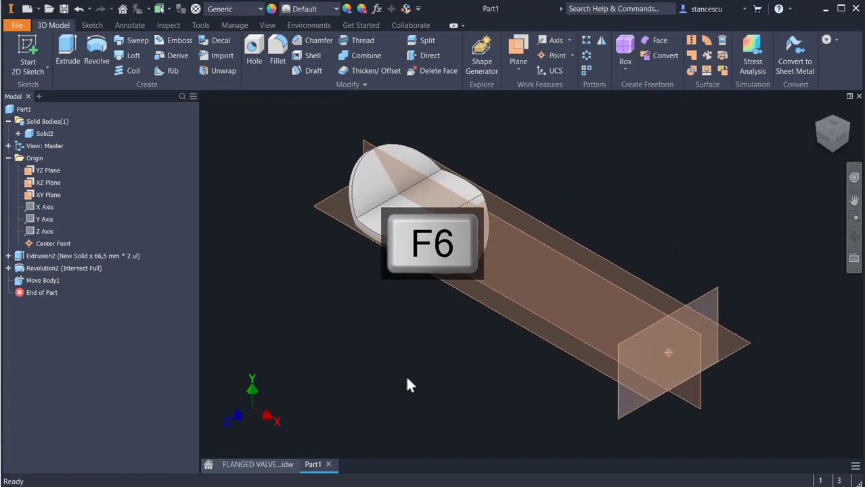
- Hide the YZ, XZ and XY origin planes and the center point
left_click(27, 170)
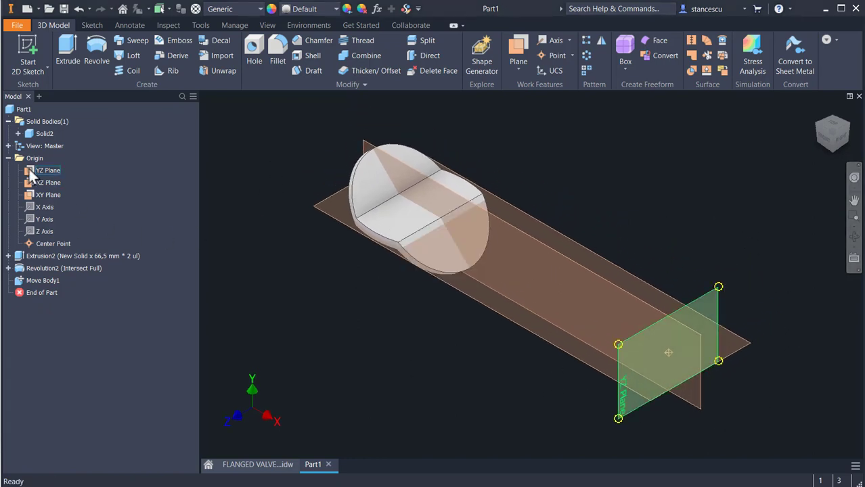
left_click(27, 195, "shift")
right_click(27, 196)
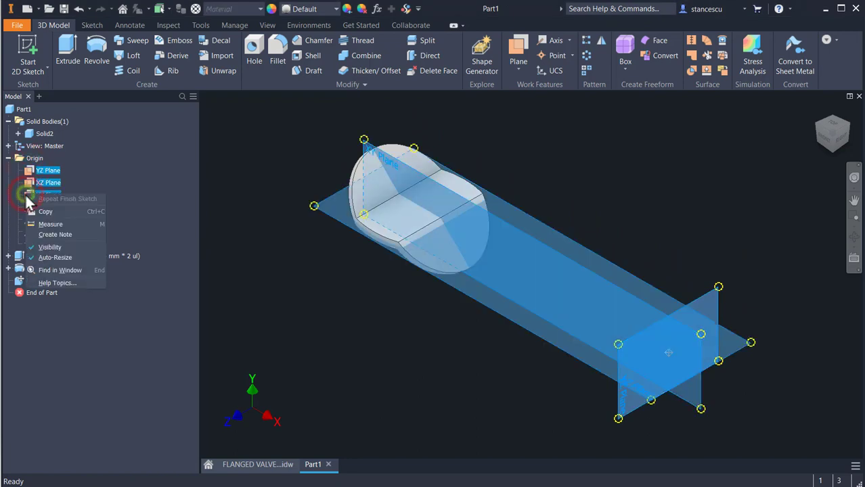
left_click(50, 247)
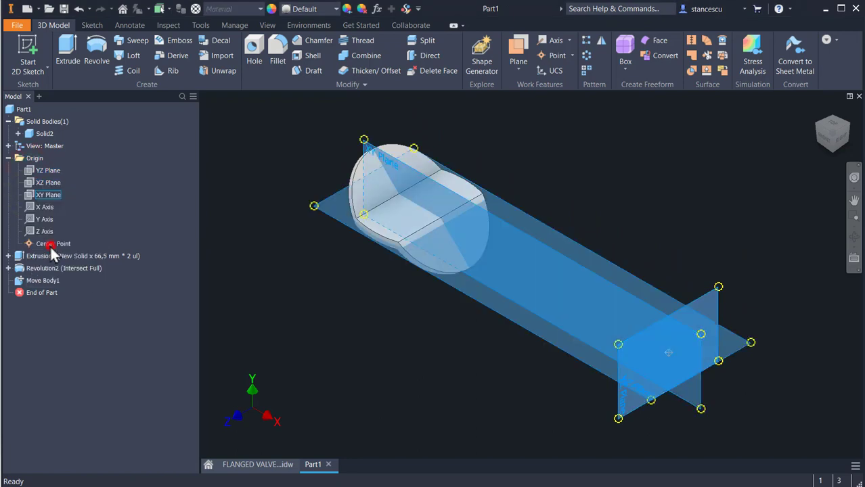
right_click(29, 243)
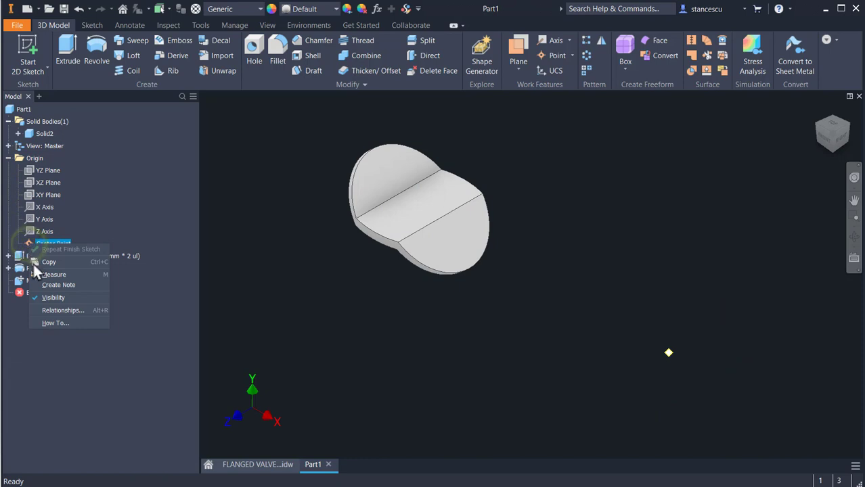
left_click(46, 296)
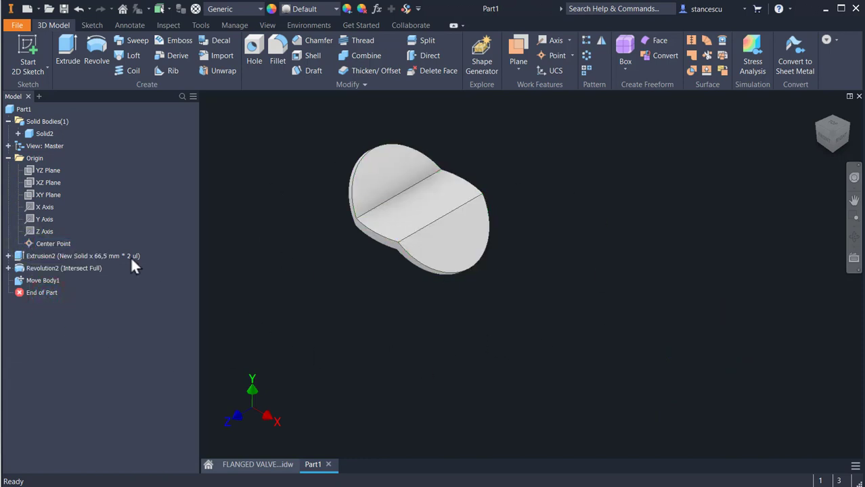
- Start a new 2D sketch on the XY plane
left_click(30, 195)
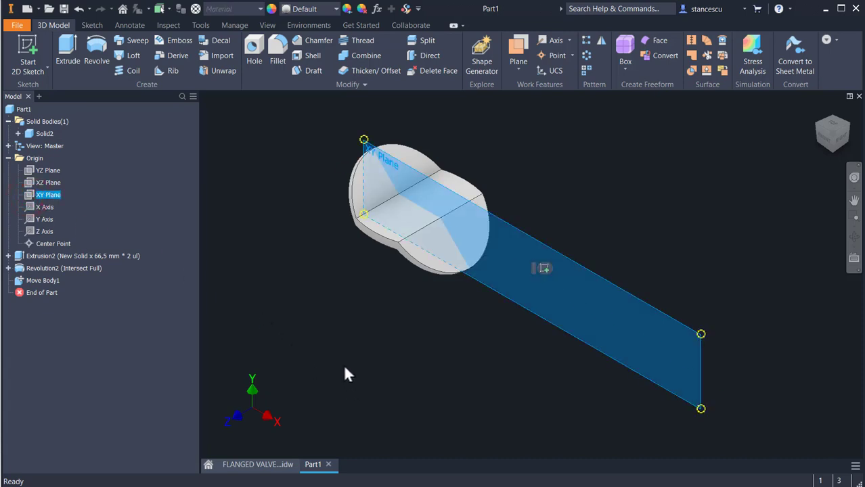
left_click(544, 270)
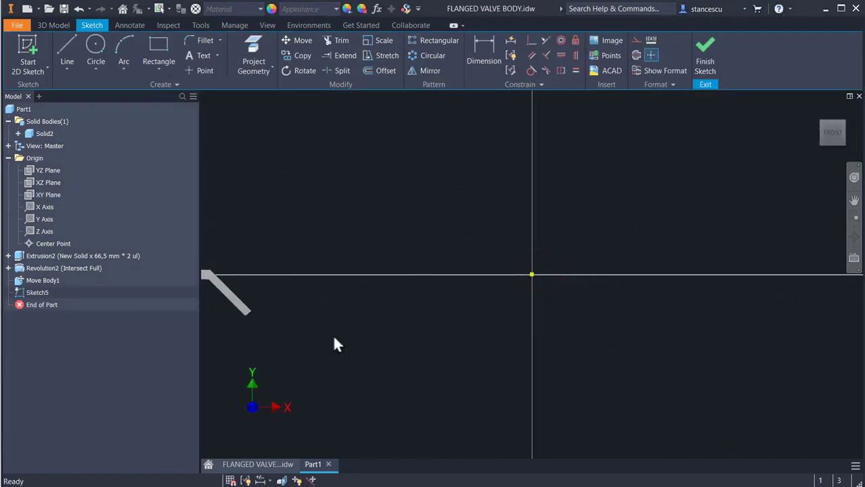
- Examine the valve body drawing for the horizontal pipe's dimensions and the external diameter given in the note for the G1 1/4" thread
left_click(272, 465)
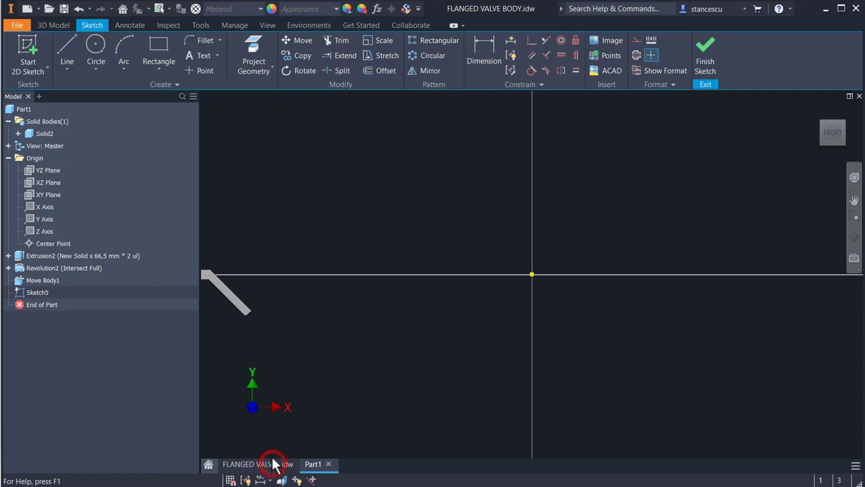
scroll(304, 270, "up", 3)
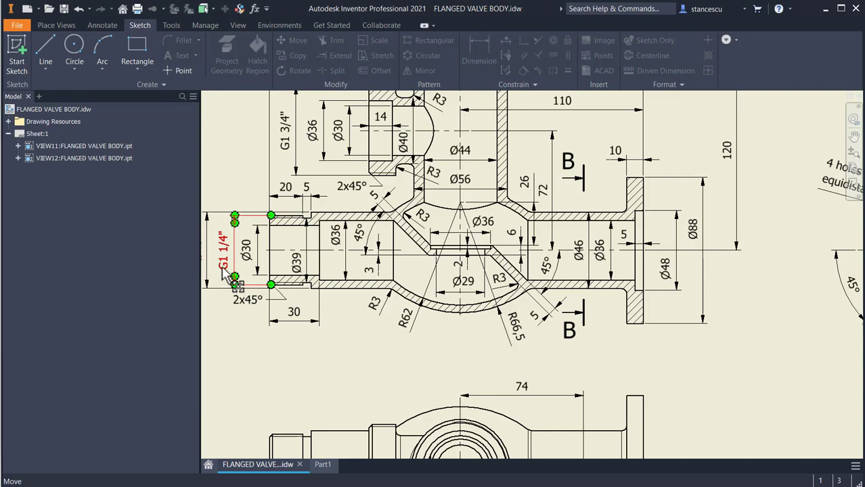
key("F2")
middle_click_drag(493, 309, 452, 156)
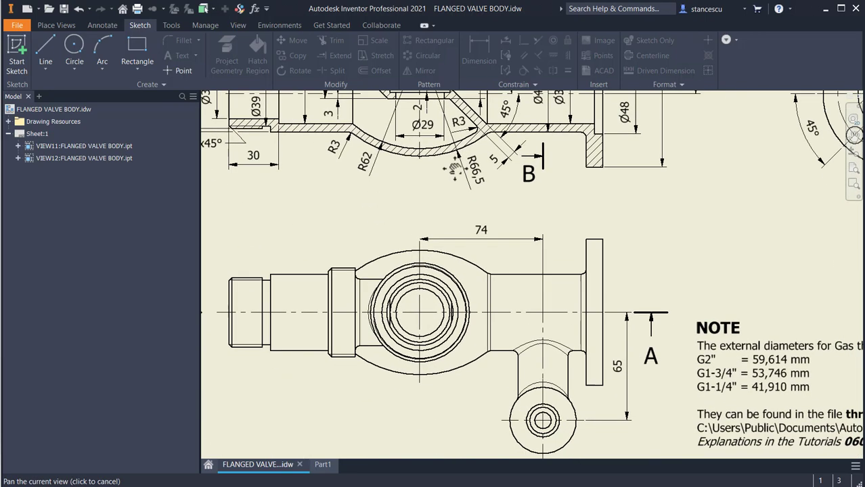
middle_click_drag(525, 268, 434, 237)
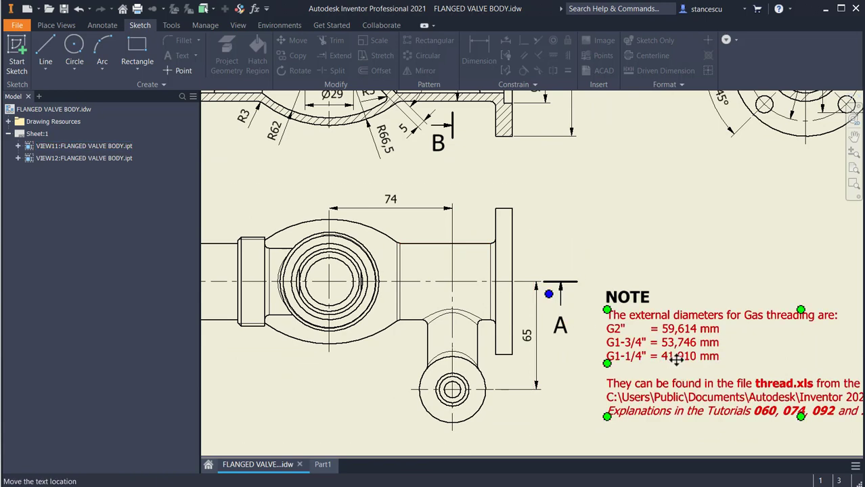
scroll(656, 276, "down", 3)
scroll(676, 324, "up", 2)
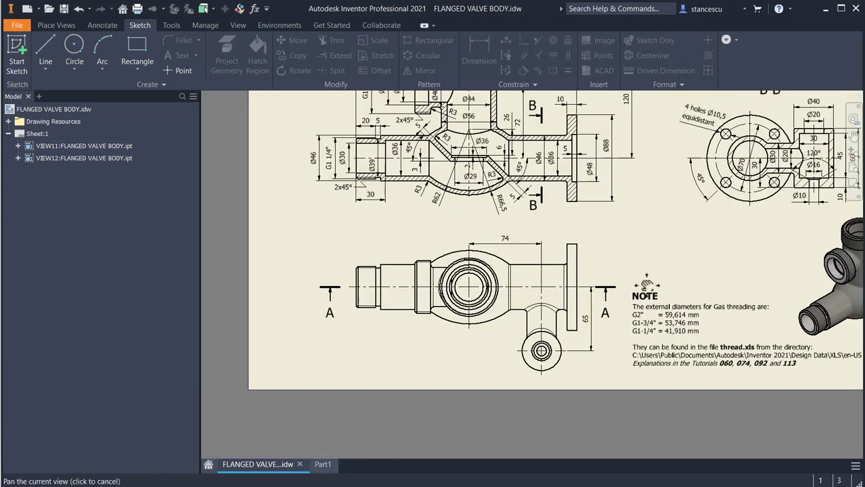
scroll(358, 227, "up", 3)
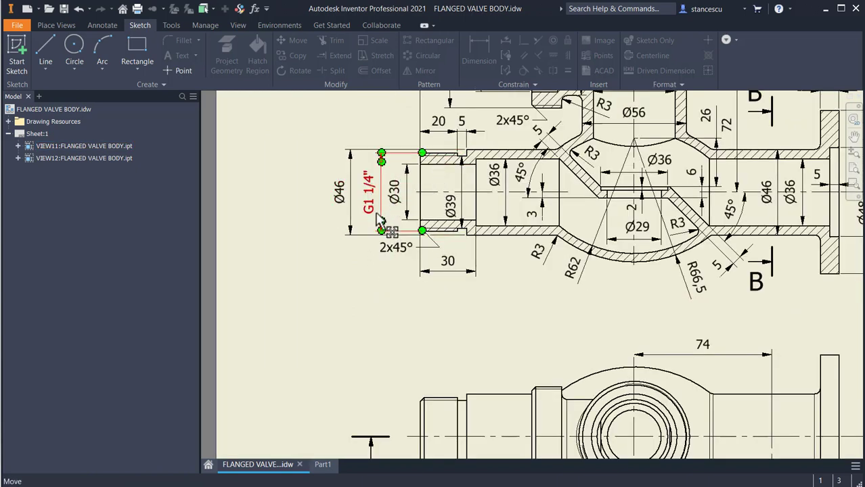
middle_click_drag(508, 306, 402, 355)
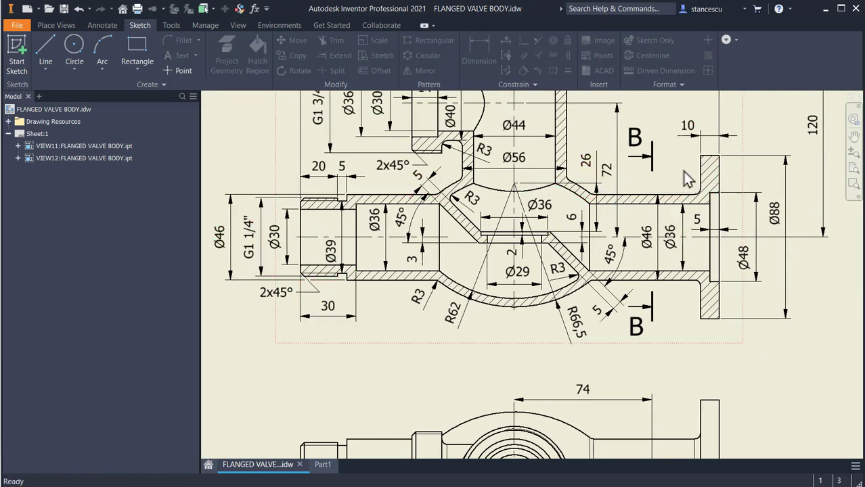
left_click(324, 464)
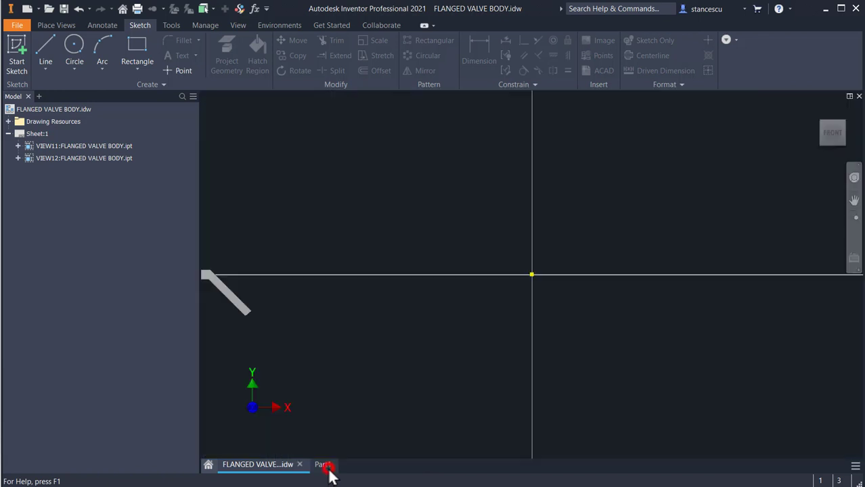
- Draw the stepped threaded end with lines, starting on the horizontal axis about 110 mm left of the origin, about 20 mm high with a groove
left_click(65, 47)
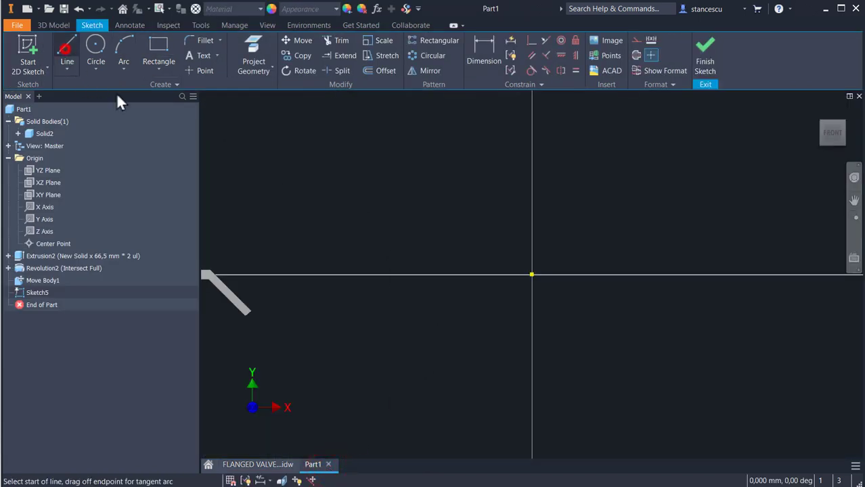
left_click(357, 275)
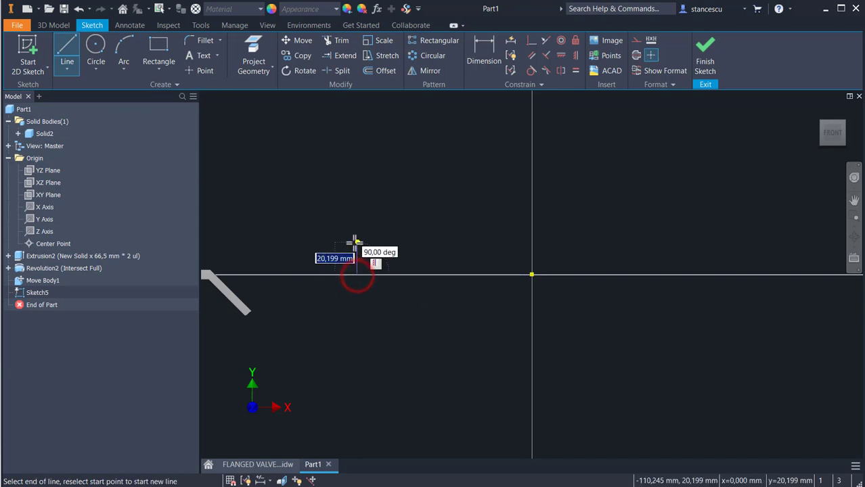
left_click(357, 242)
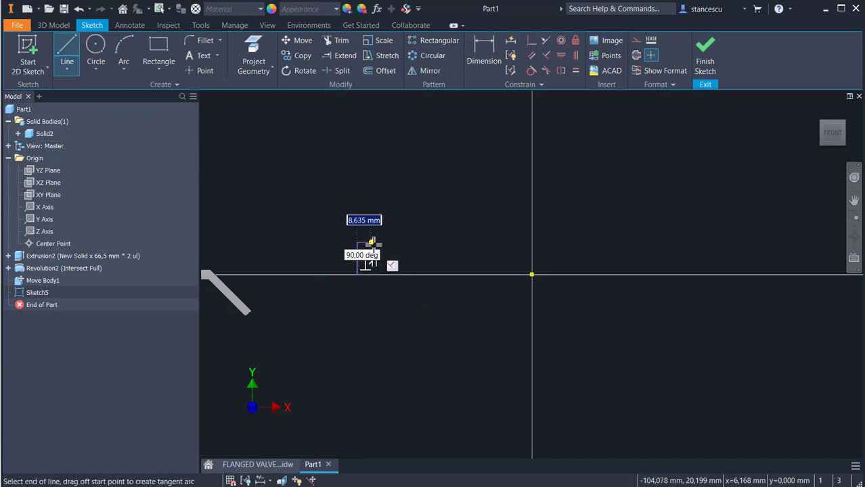
scroll(376, 245, "down", 3)
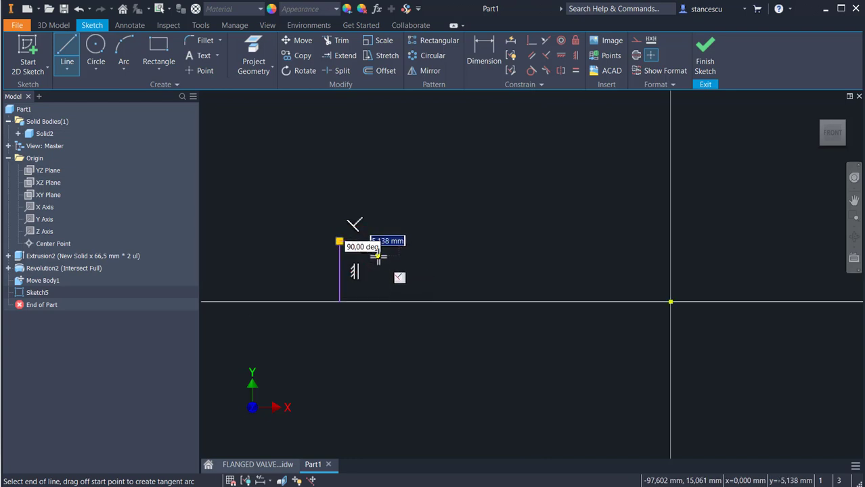
left_click(377, 256)
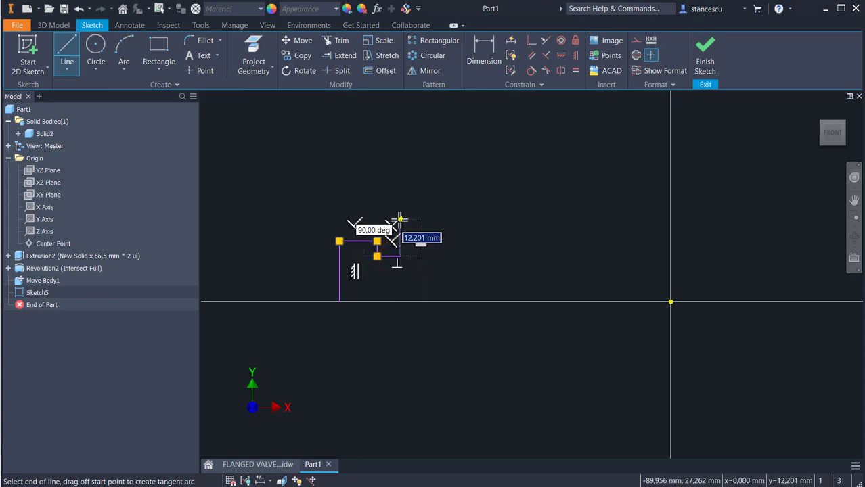
left_click(404, 256)
scroll(411, 213, "up", 2)
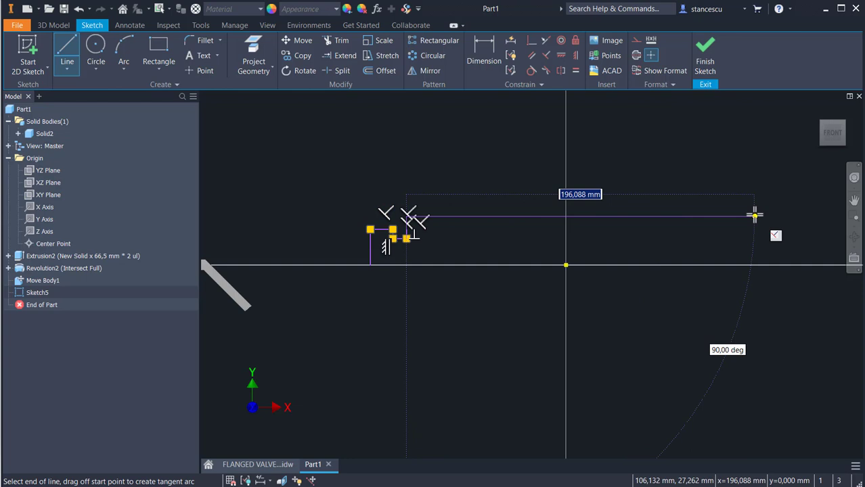
- Continue the profile with a body line about 196 mm long and a flange about 9 mm wide, closing it along the horizontal axis
left_click(754, 216)
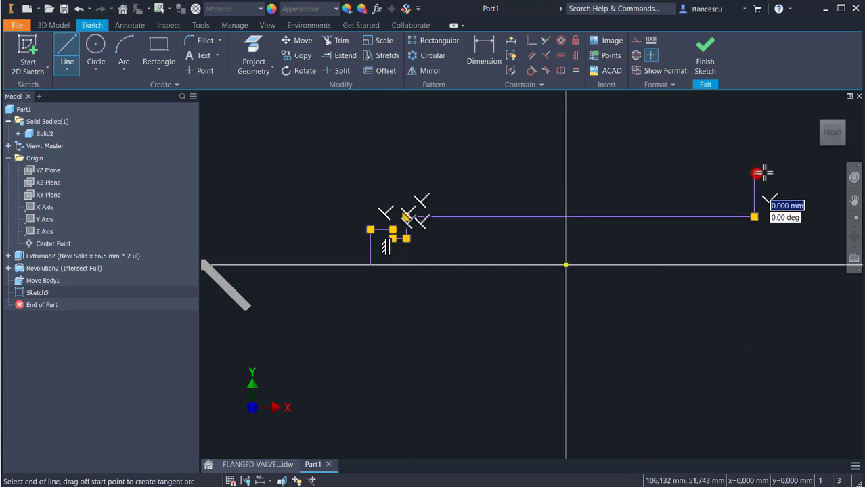
left_click(758, 173)
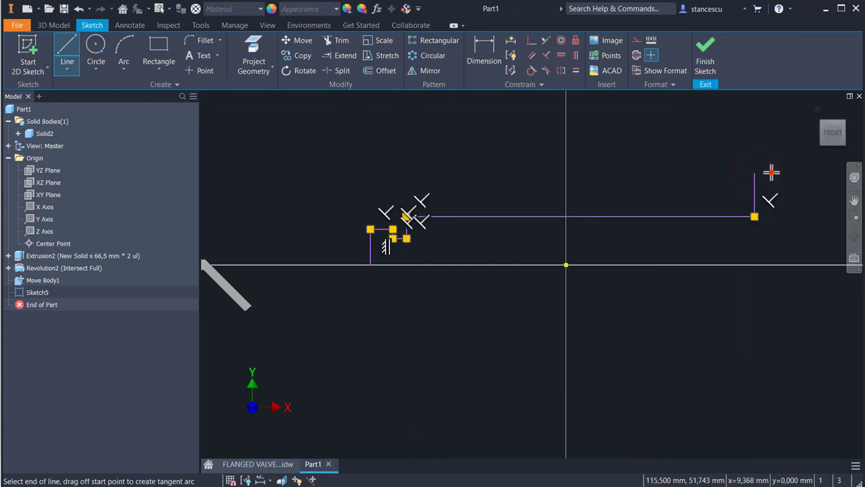
left_click(771, 263)
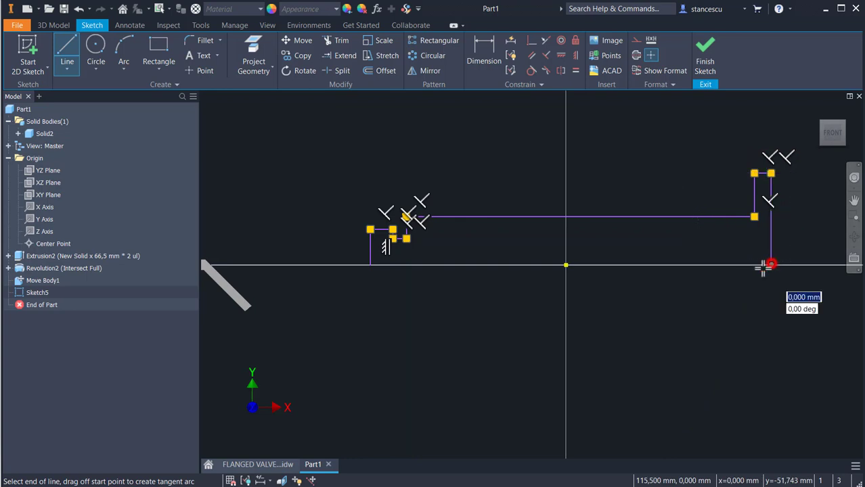
right_click(660, 293)
left_click(658, 351)
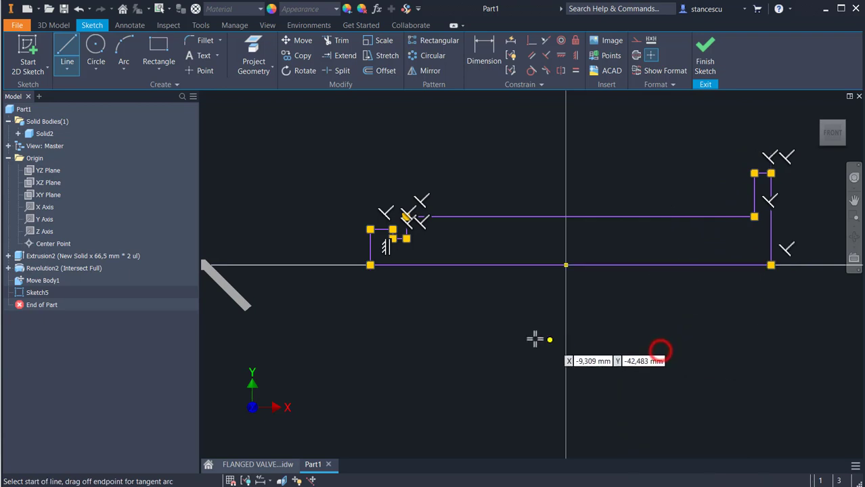
key("Escape")
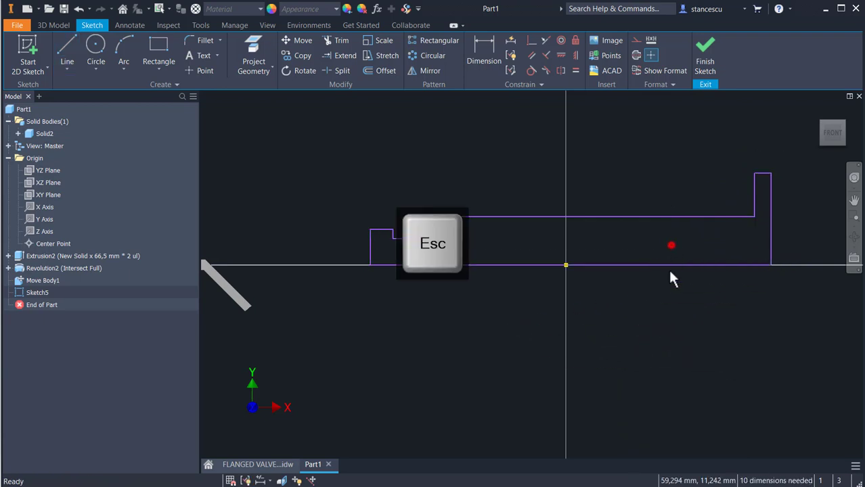
- Convert the profile's base line to a centerline and dimension the flange's outer diameter about it using the DiaFlange parameter
left_click(635, 54)
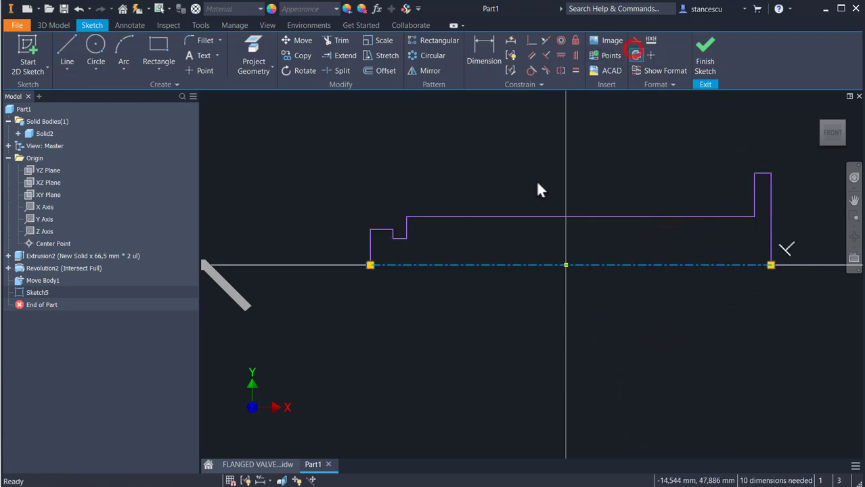
left_click(620, 132)
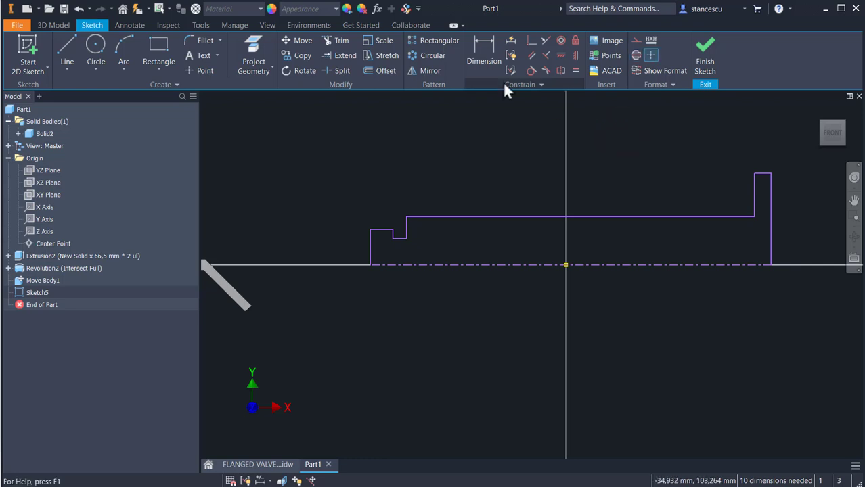
left_click(487, 51)
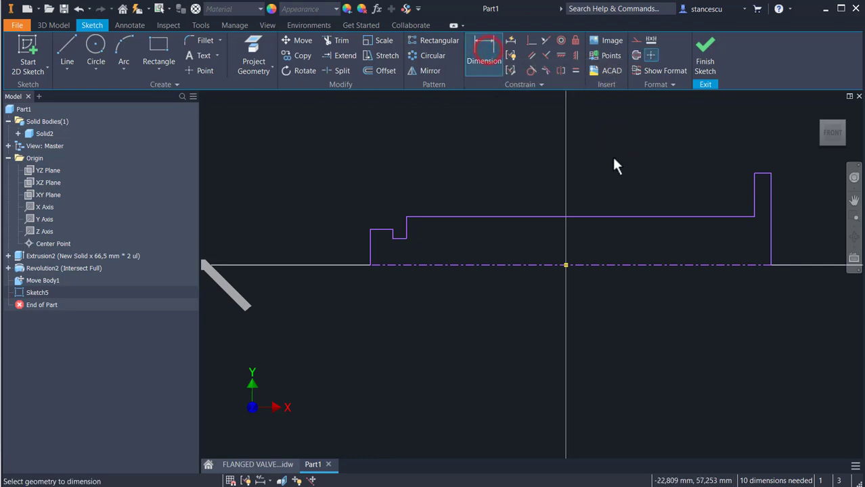
left_click(765, 175)
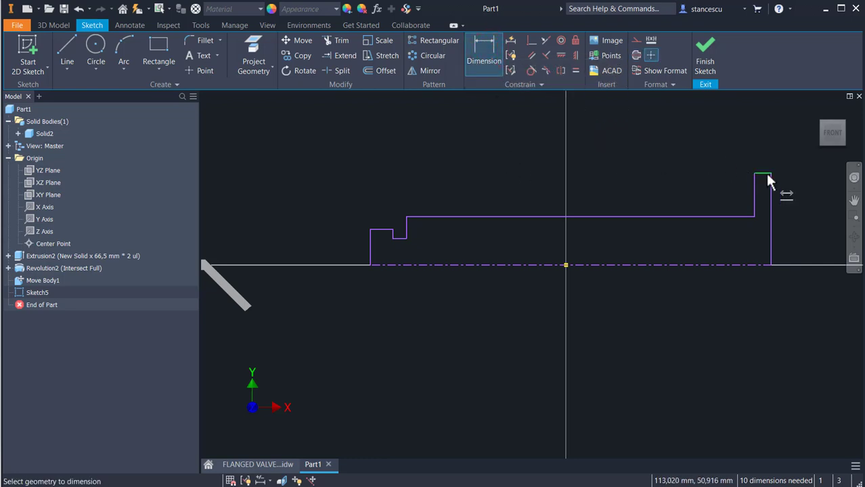
left_click(733, 265)
left_click(802, 231)
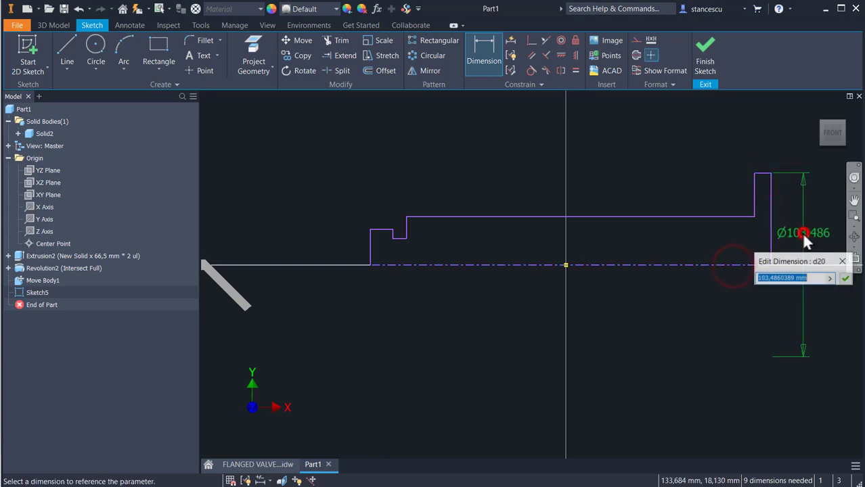
left_click(830, 278)
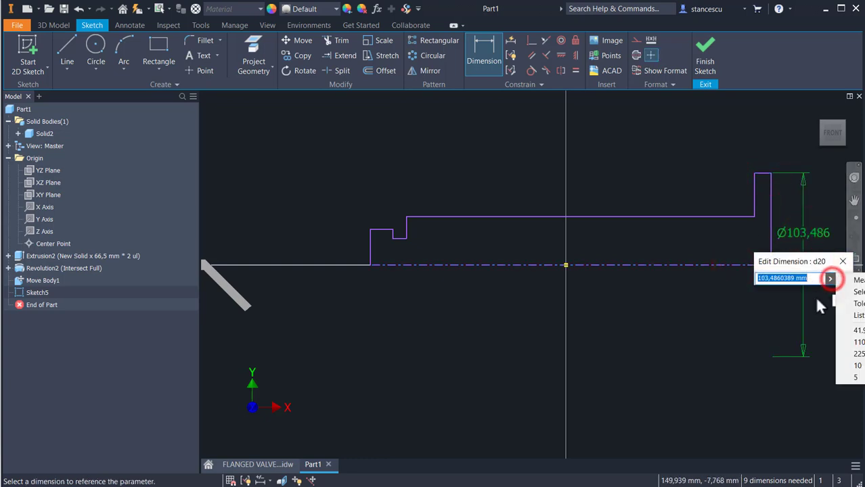
left_click(852, 316)
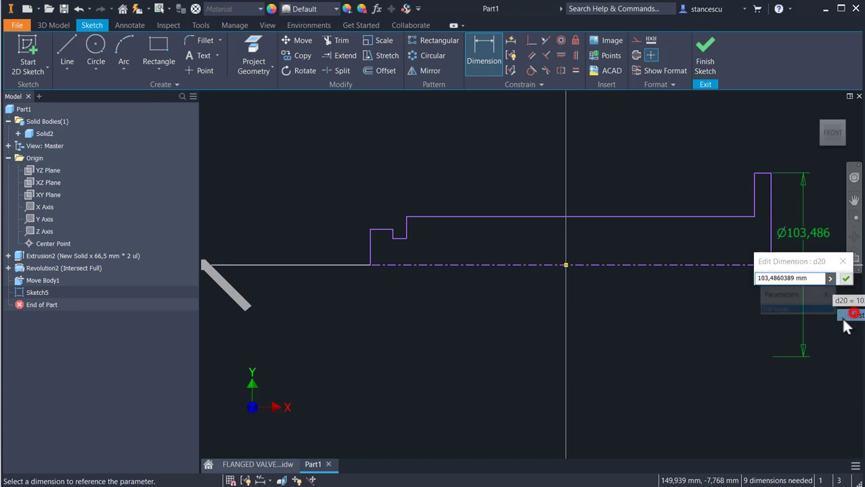
left_click(802, 311)
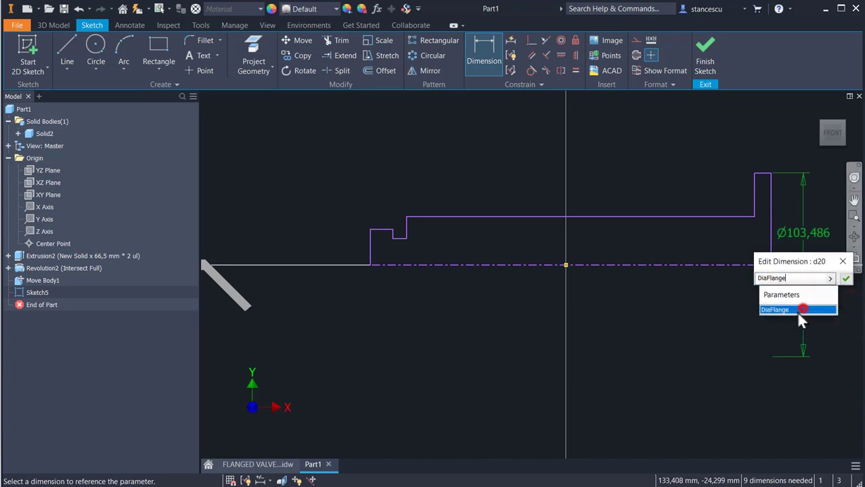
left_click(845, 280)
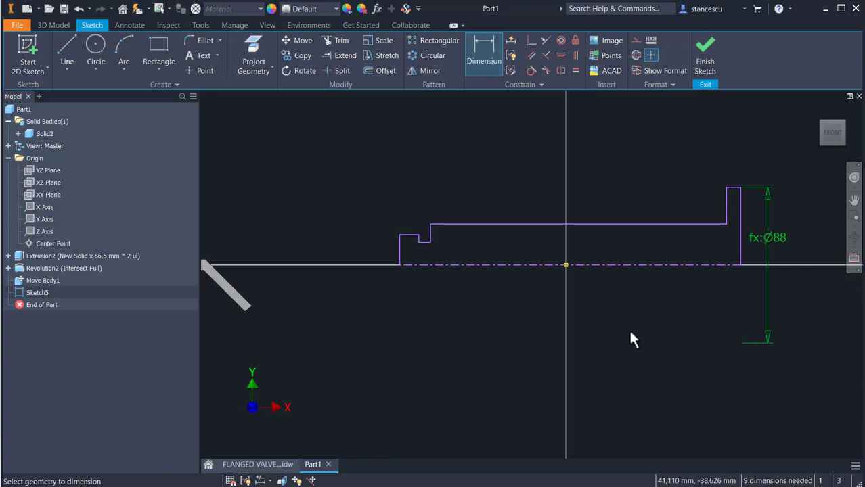
- Draw a three-point arc with a 66.5 mm radius above the body line, its endpoints about 77 mm apart across the vertical axis
left_click(123, 45)
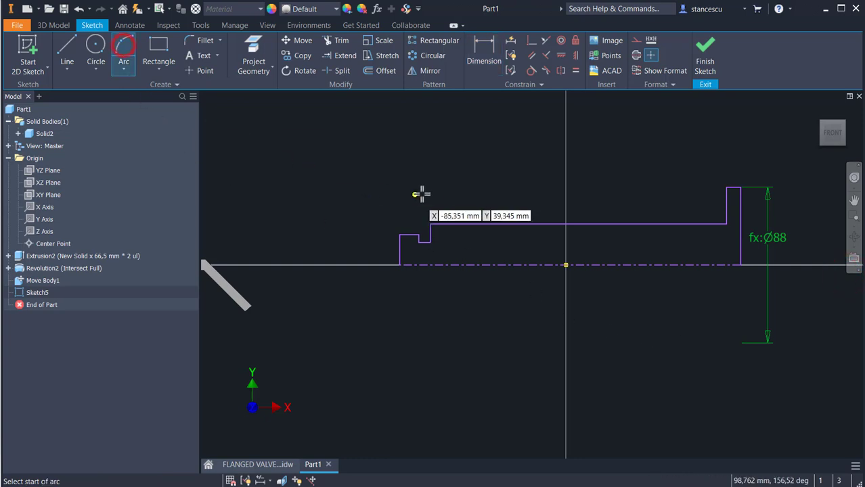
left_click(497, 213)
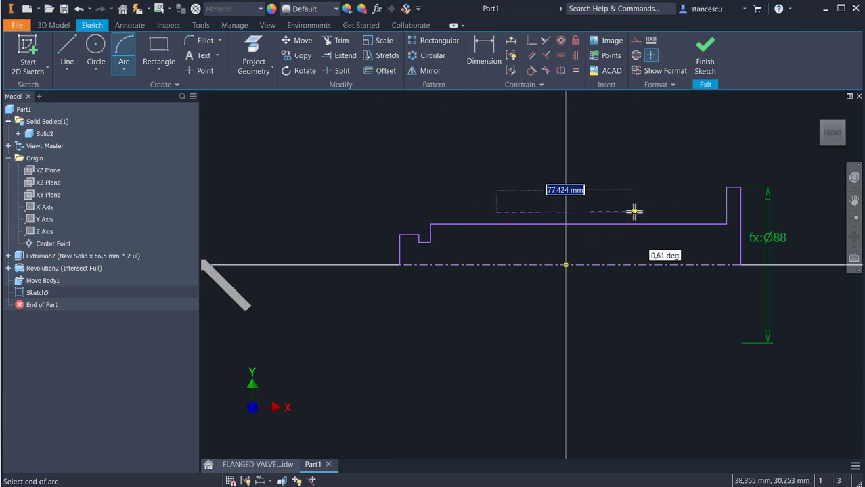
left_click(634, 212)
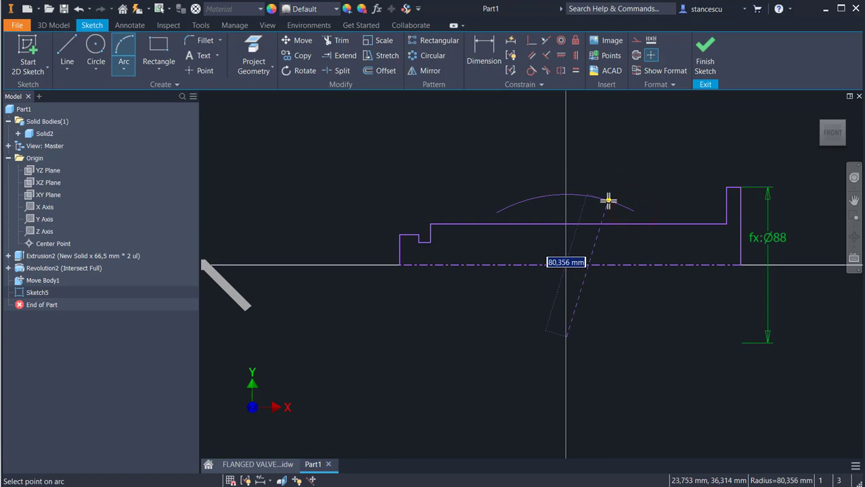
type("66,5")
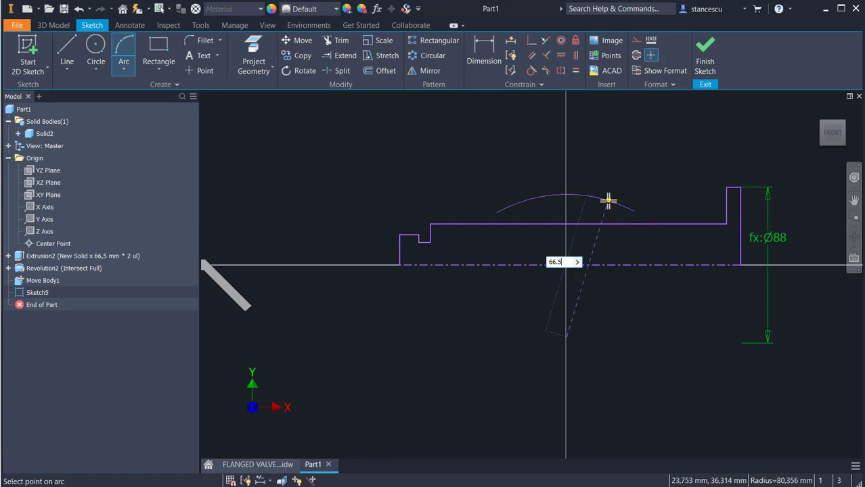
key("Return")
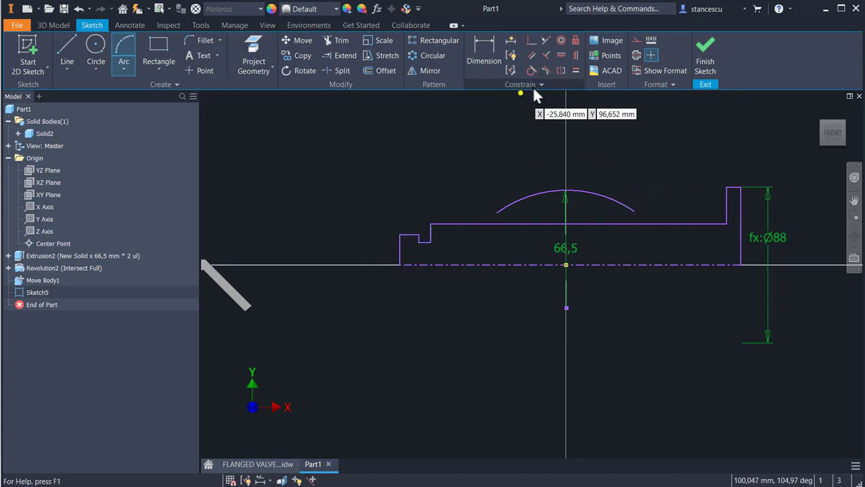
- Constrain both endpoints of the arc to be coincident with the horizontal body line
left_click(530, 41)
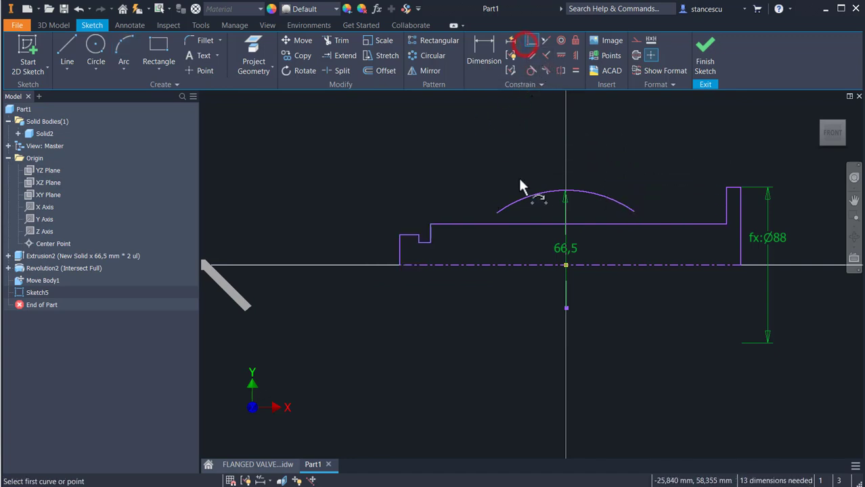
left_click(498, 214)
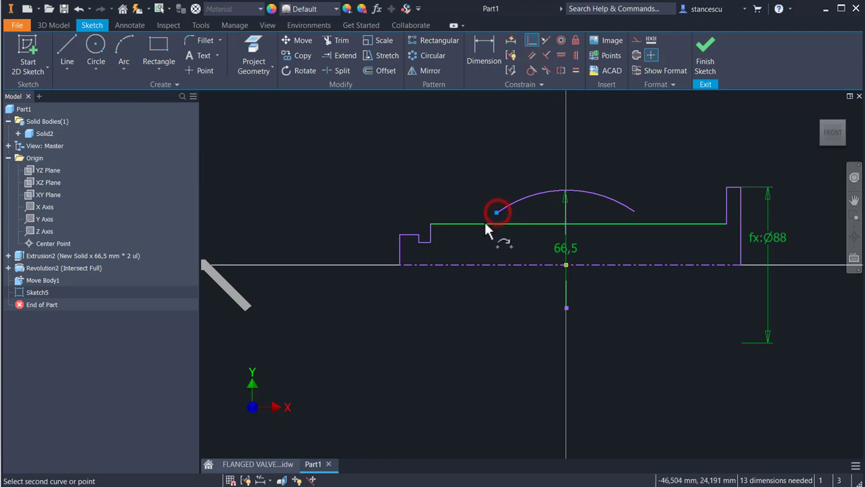
left_click(483, 222)
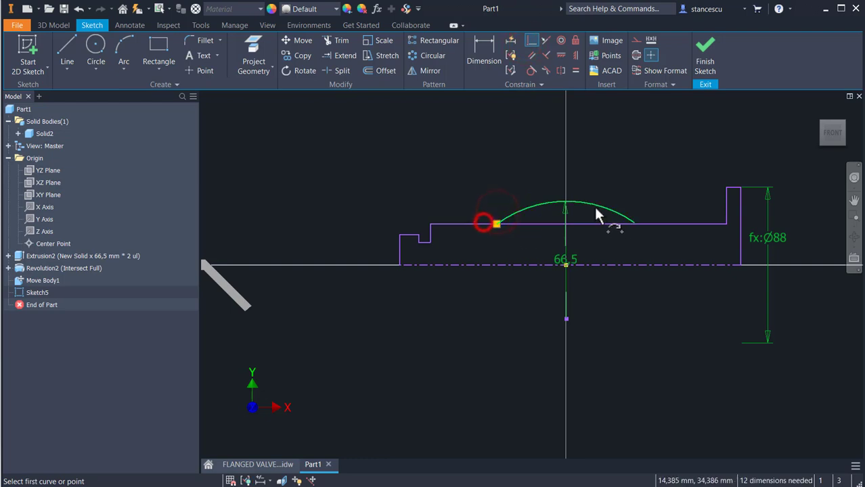
left_click(633, 222)
left_click(656, 224)
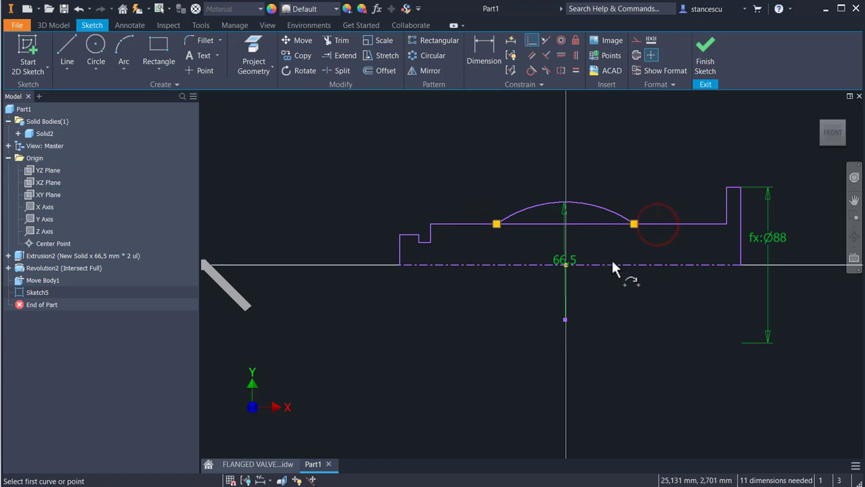
- Dimension the arc's center point 26 mm vertically from the origin
scroll(609, 258, "up", 2)
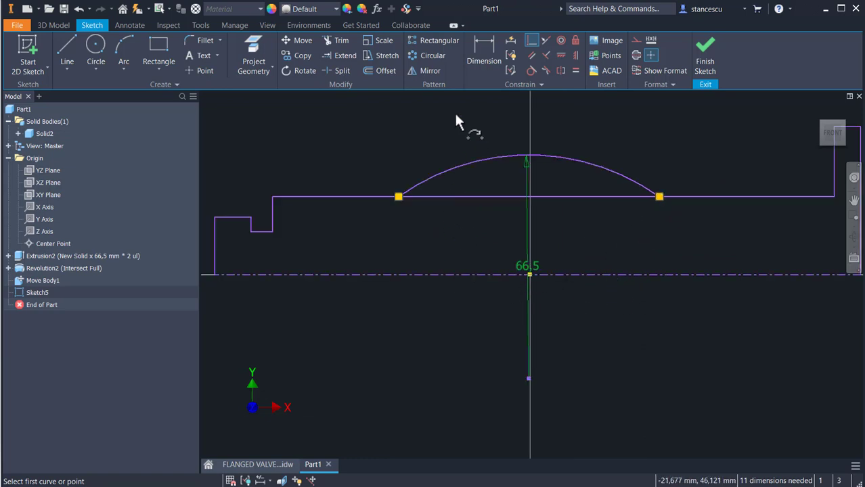
left_click(479, 54)
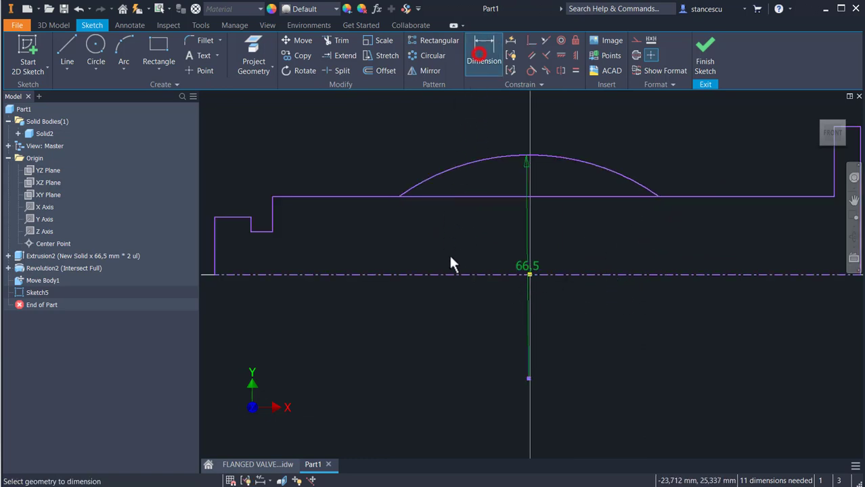
left_click(529, 275)
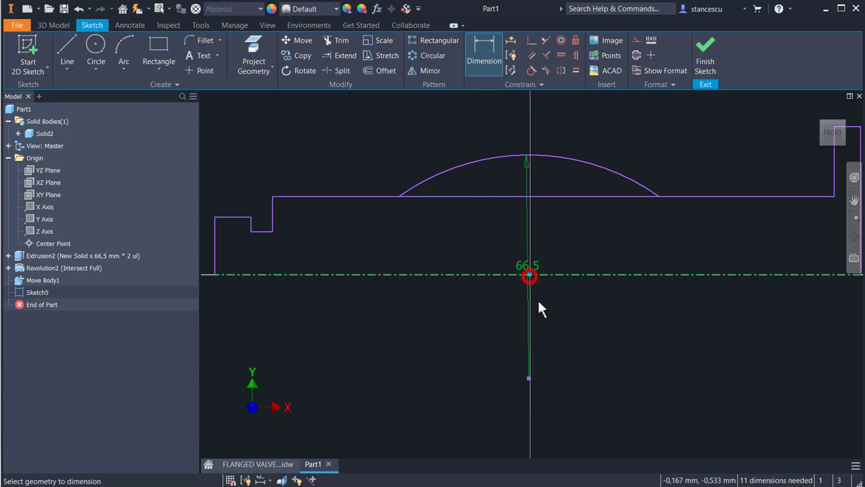
left_click(528, 378)
left_click(628, 329)
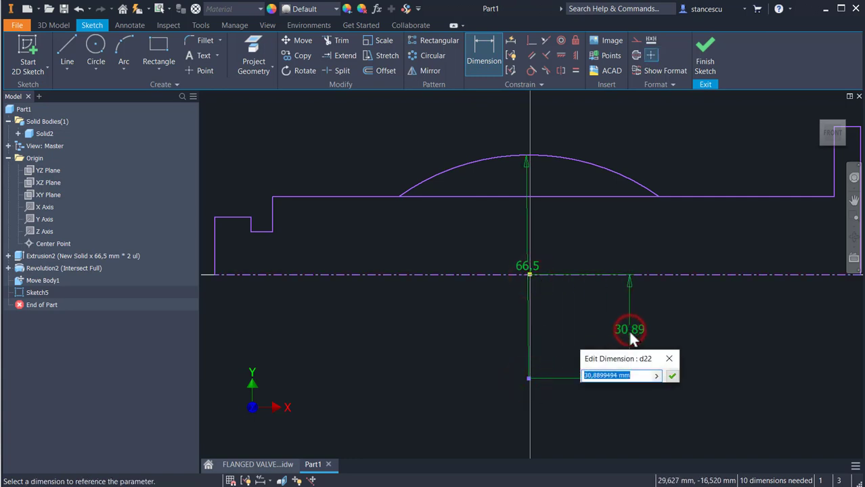
type("26")
key("Return")
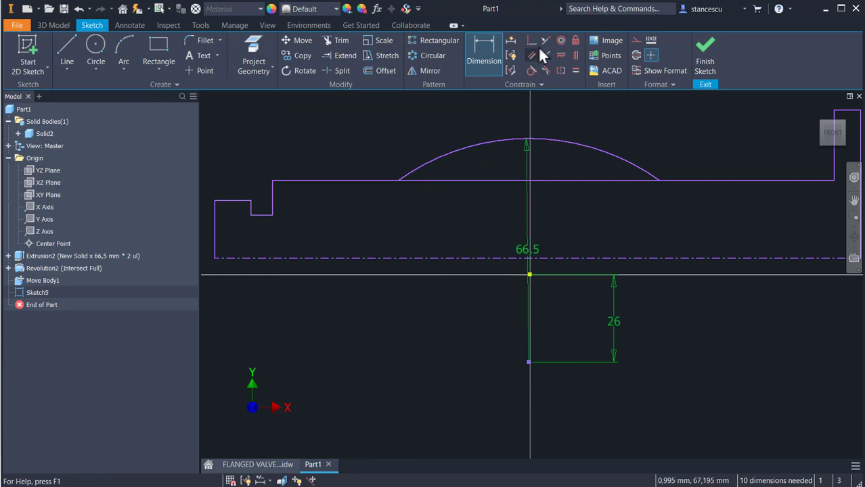
- Align the arc's center point with the origin using a vertical constraint
left_click(575, 55)
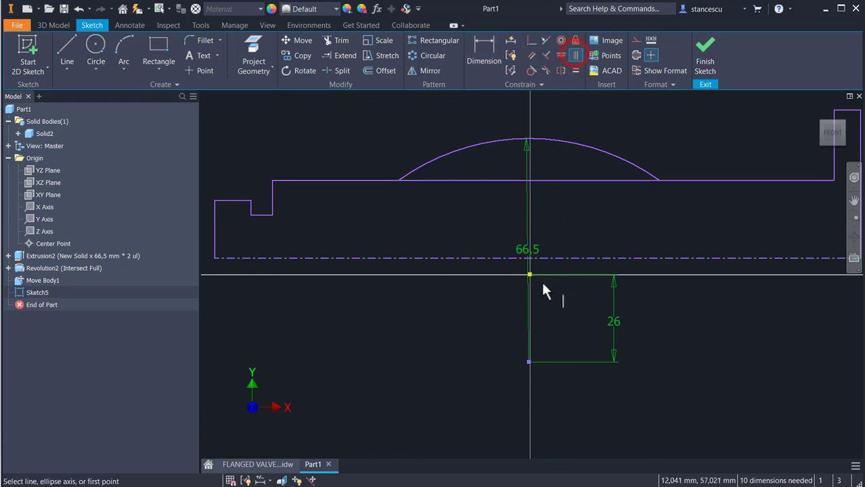
left_click(529, 362)
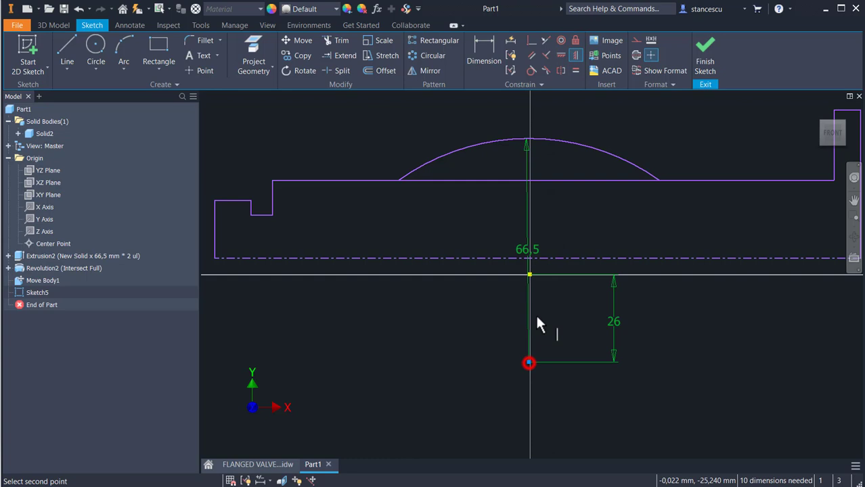
left_click(530, 275)
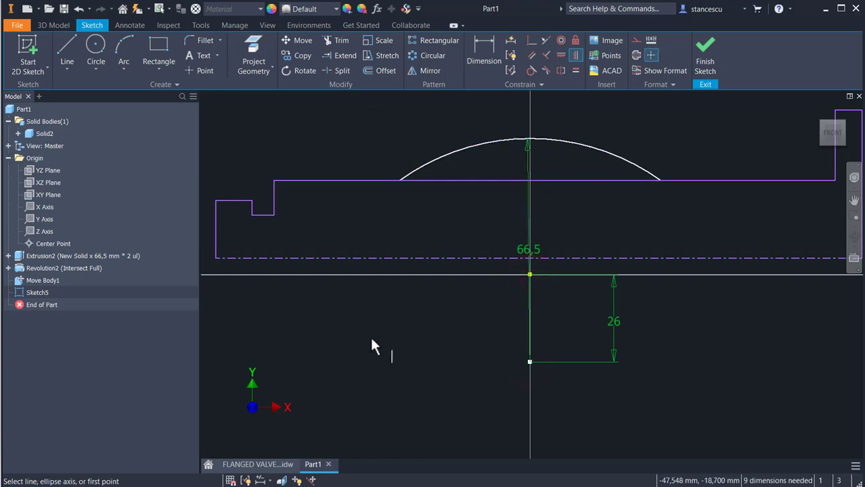
- Split the horizontal body line at the two points where the arc's endpoints meet it
scroll(369, 334, "down", 2)
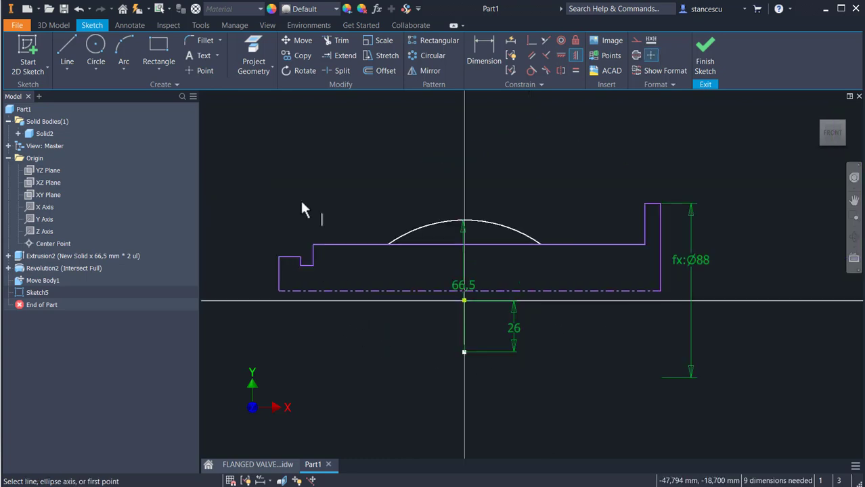
left_click(341, 72)
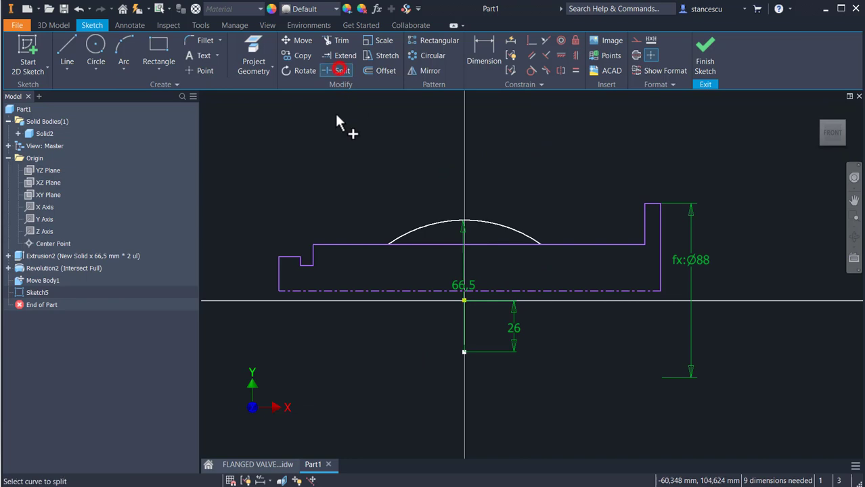
left_click(411, 244)
left_click(512, 244)
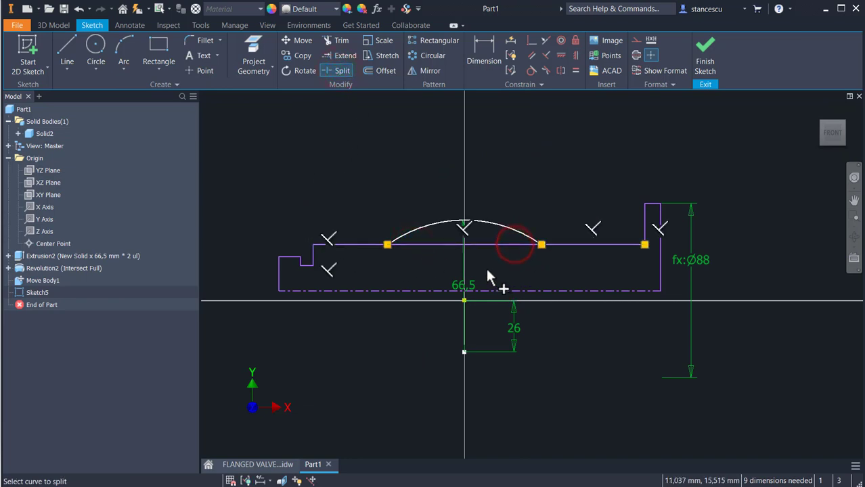
key("Escape")
- Convert the body line segment beneath the arc to construction geometry
left_click(495, 235)
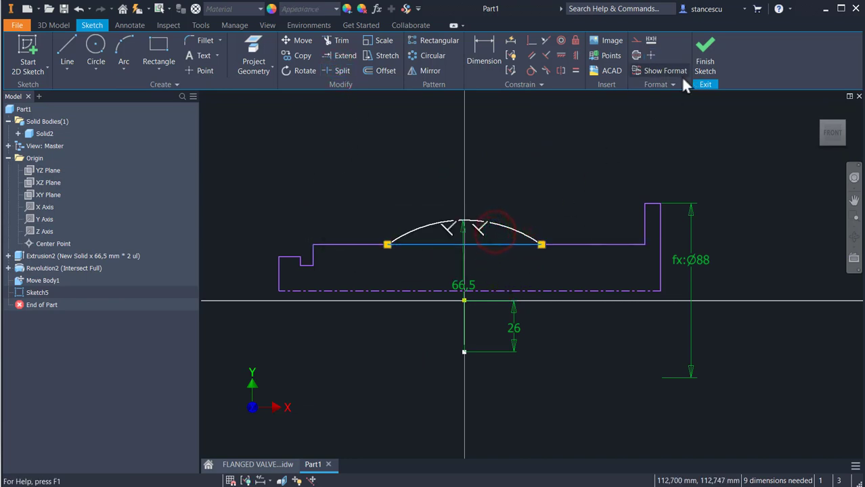
left_click(635, 41)
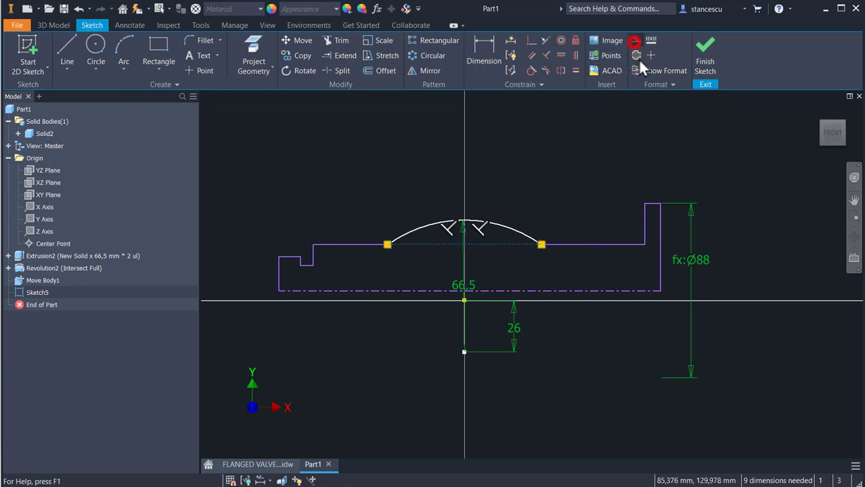
left_click(545, 145)
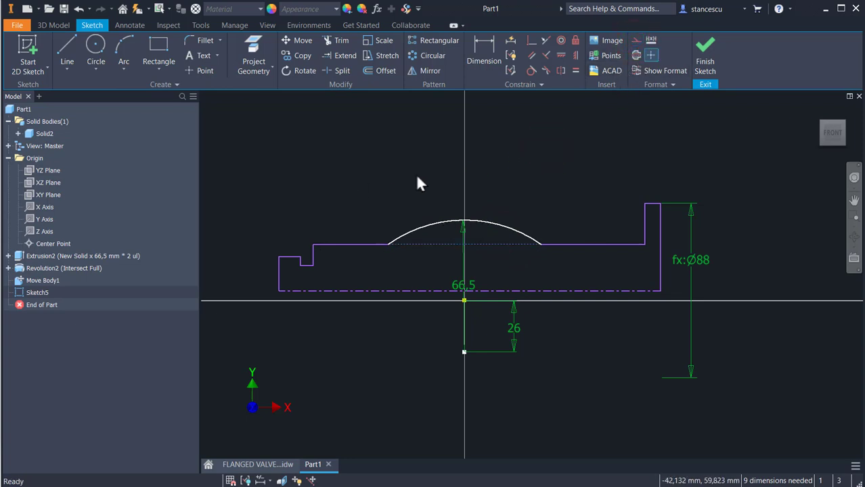
- Constrain the profile's horizontal centerline to be coincident with the origin point
left_click(532, 41)
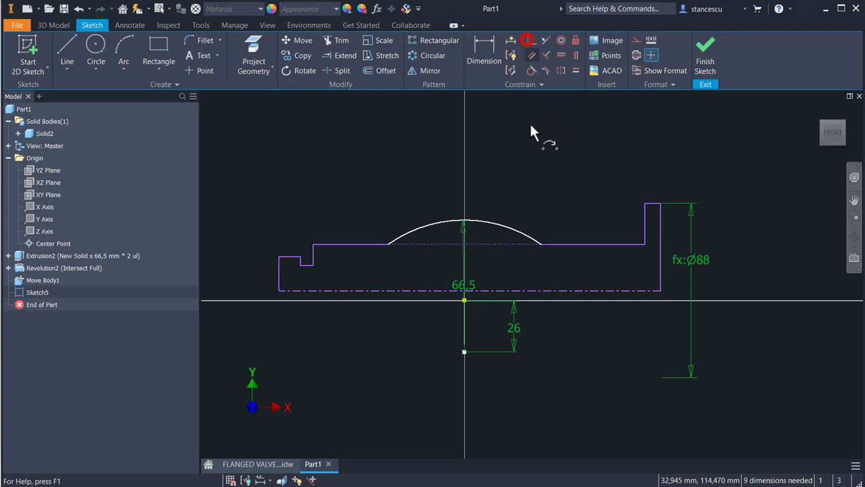
left_click(514, 290)
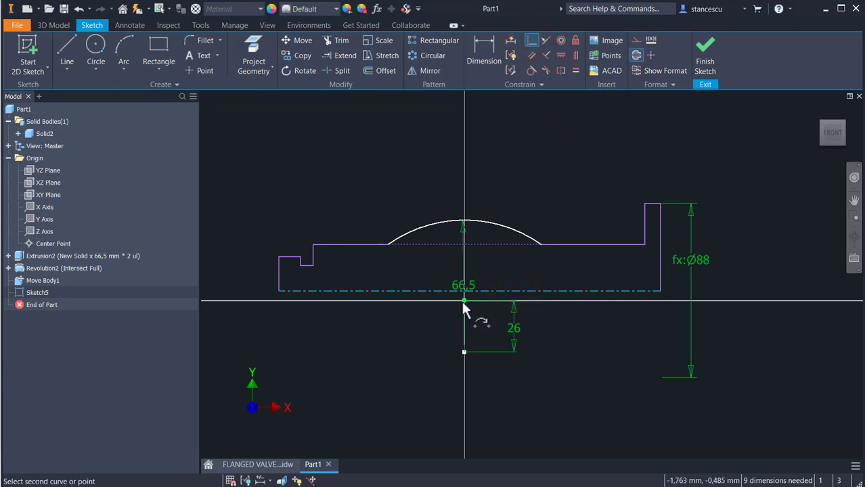
left_click(462, 300)
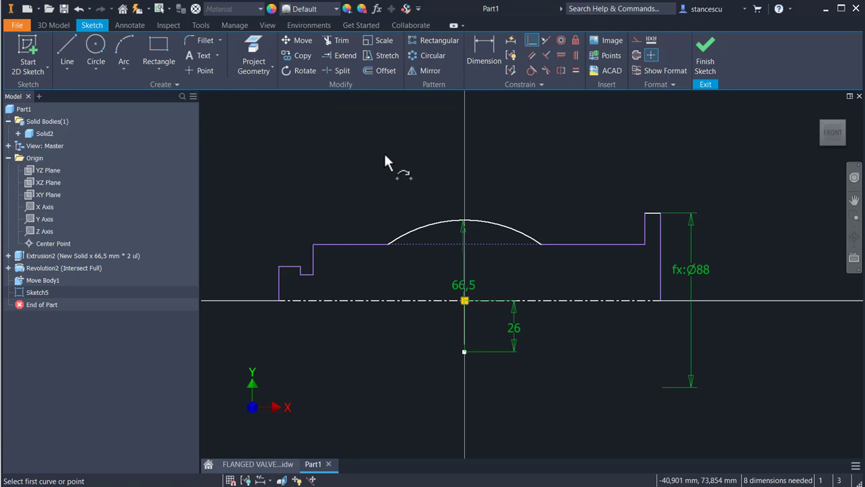
- Dimension the threaded end's length as 20 mm and the adjacent groove's width as 5 mm
left_click(482, 58)
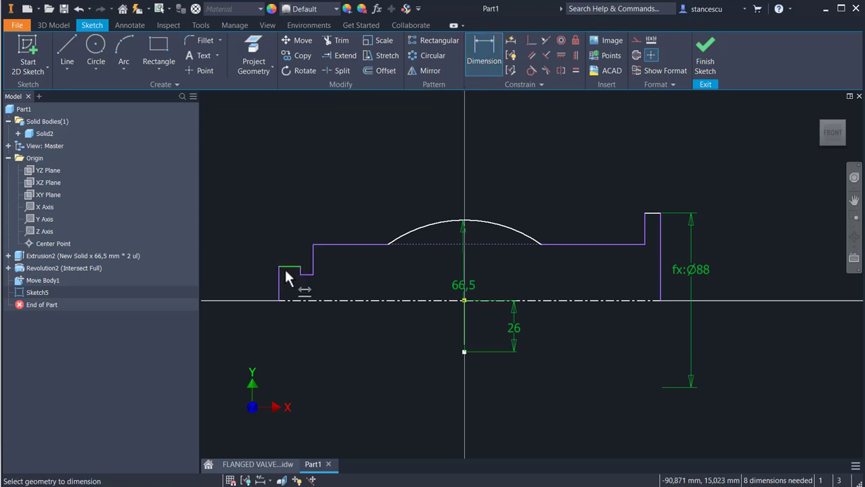
left_click(293, 199)
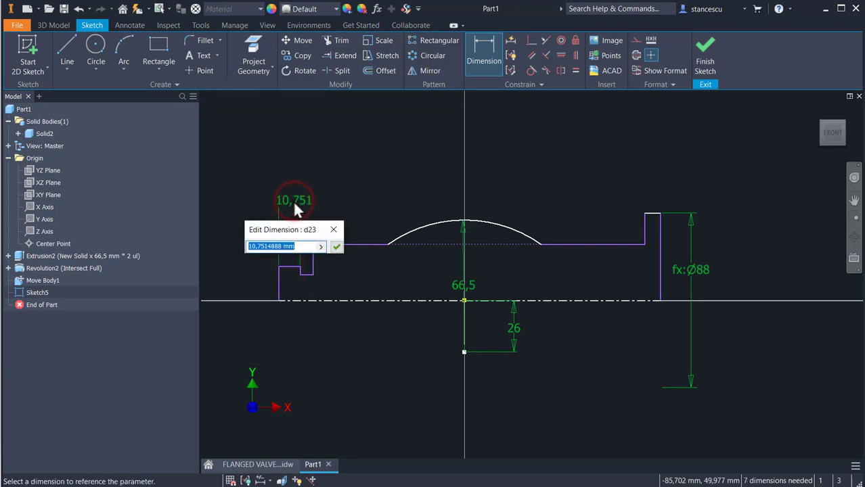
type("20")
key("Return")
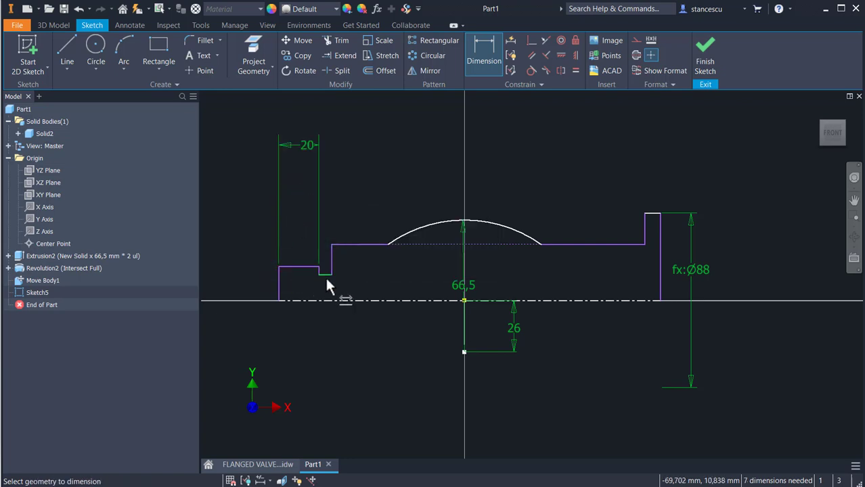
left_click(325, 277)
left_click(338, 174)
type("5")
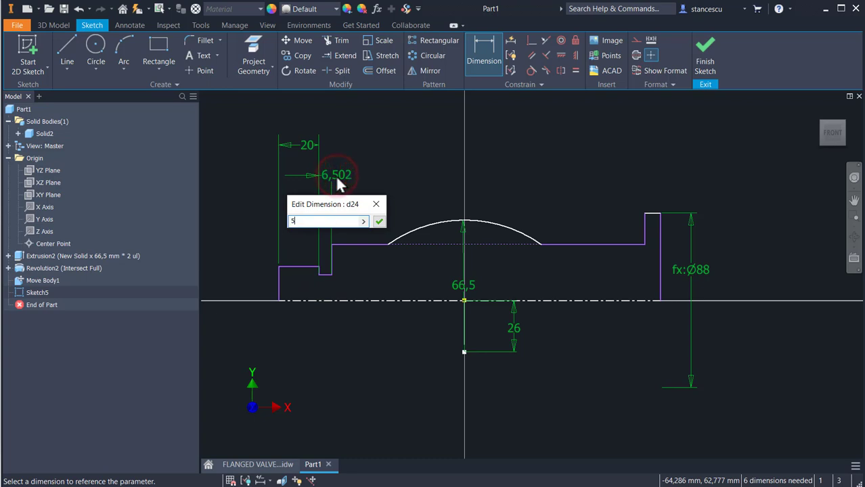
key("Return")
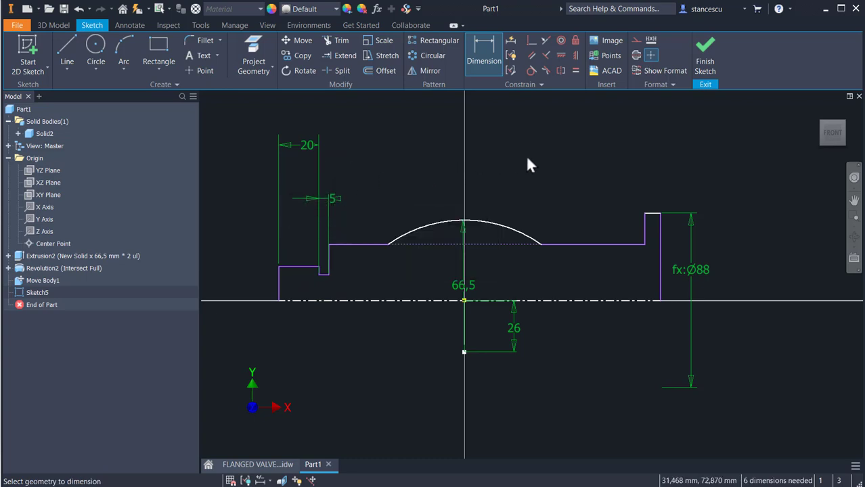
- Dimension the flange's thickness as 10 mm
left_click(655, 191)
type("10")
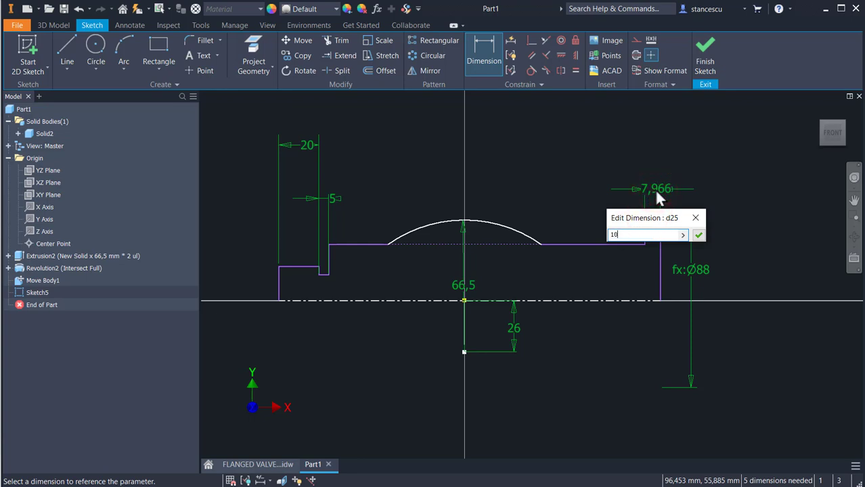
key("Return")
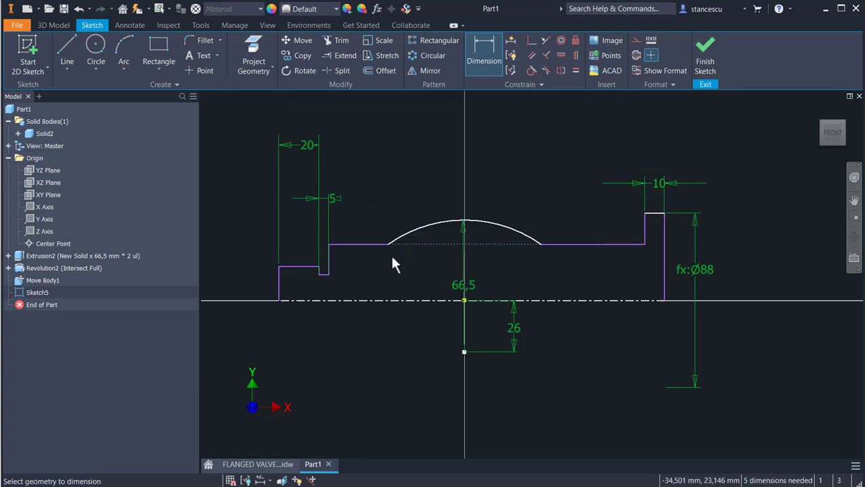
- Dimension the profile's overall length between the threaded end face and the flange face as 225 mm
left_click(277, 290)
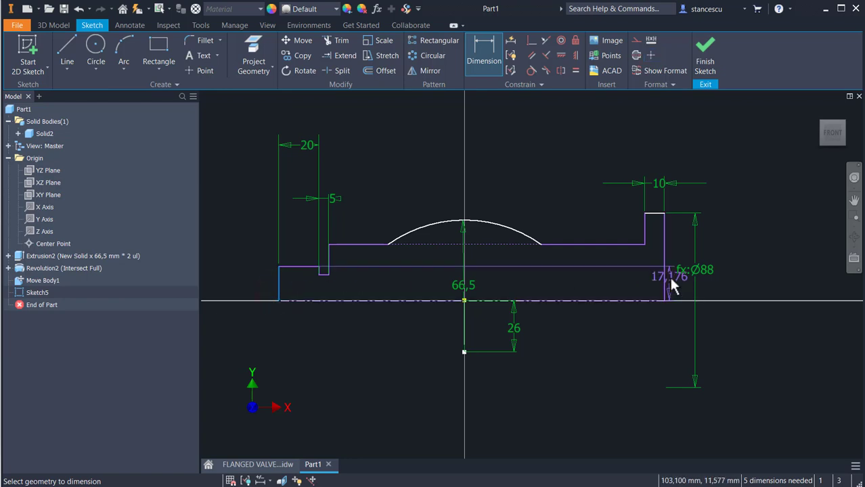
left_click(661, 283)
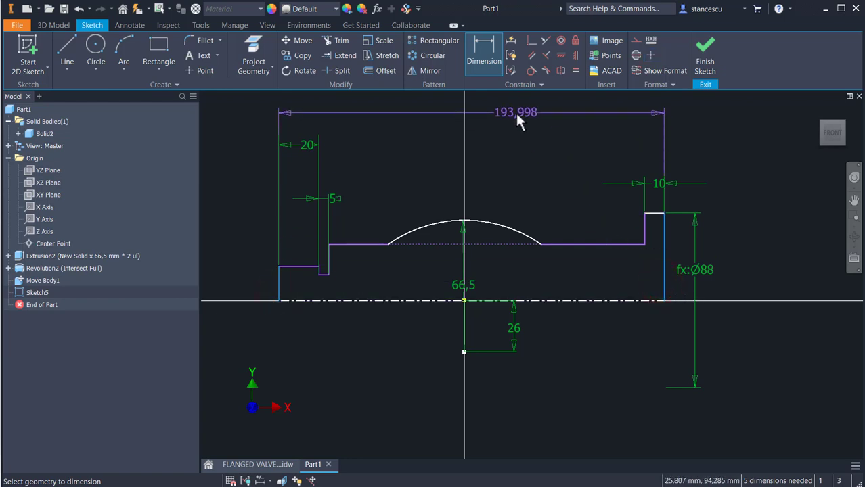
left_click(515, 111)
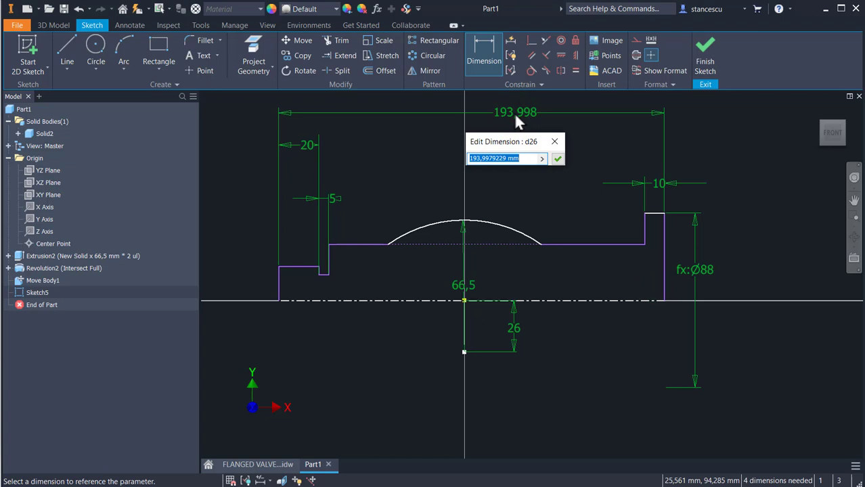
type("225")
key("Return")
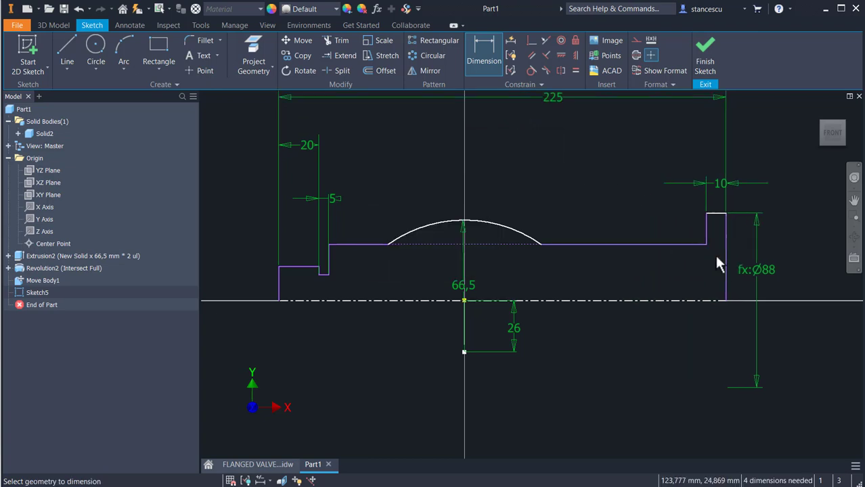
- Dimension the horizontal distance from the origin point to the flange's outer face as 110 mm
left_click(725, 272)
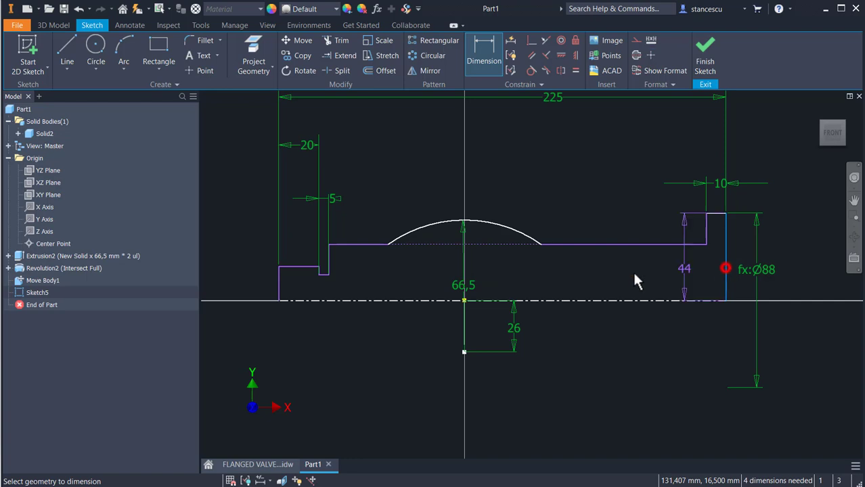
left_click(463, 299)
left_click(598, 140)
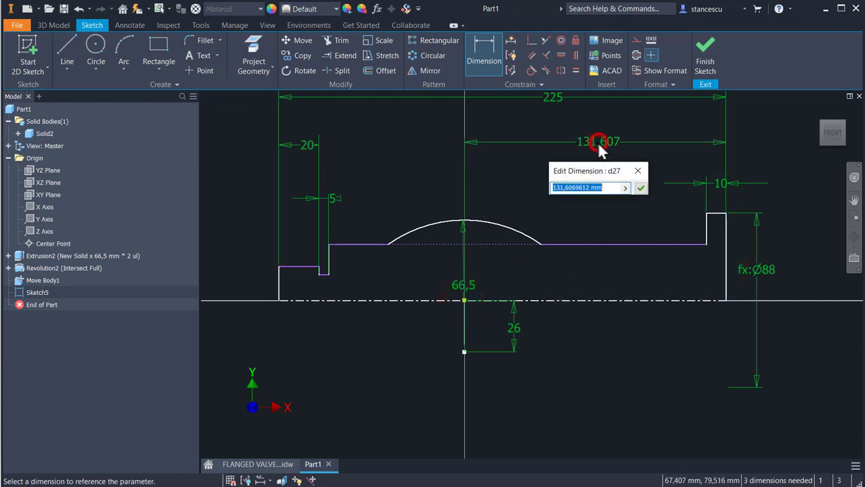
type("110")
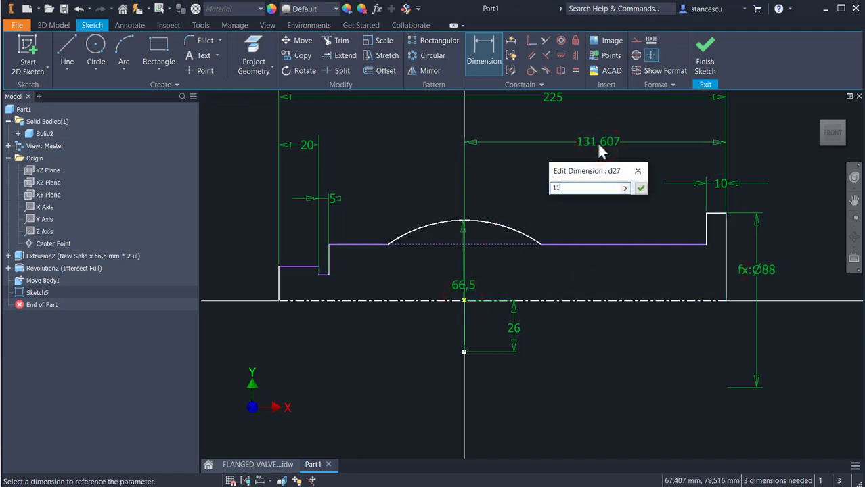
key("Return")
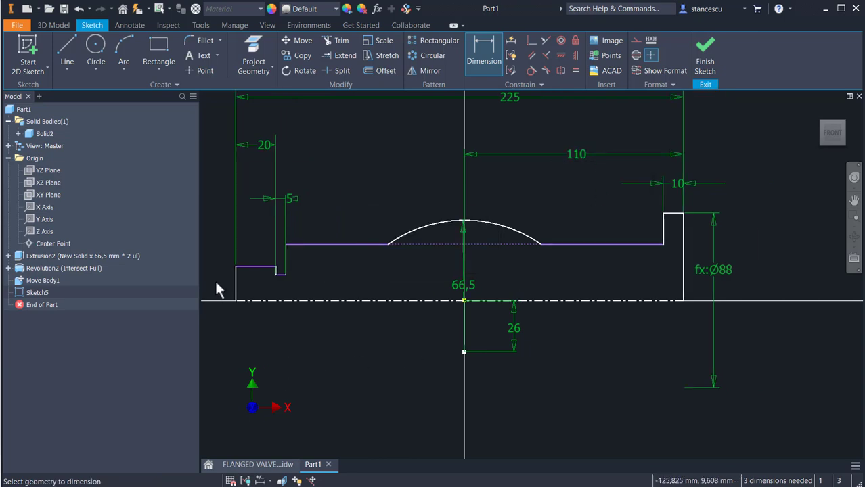
- Dimension the threaded end's diameter about the centerline as 41.91 mm
left_click(253, 269)
left_click(254, 300)
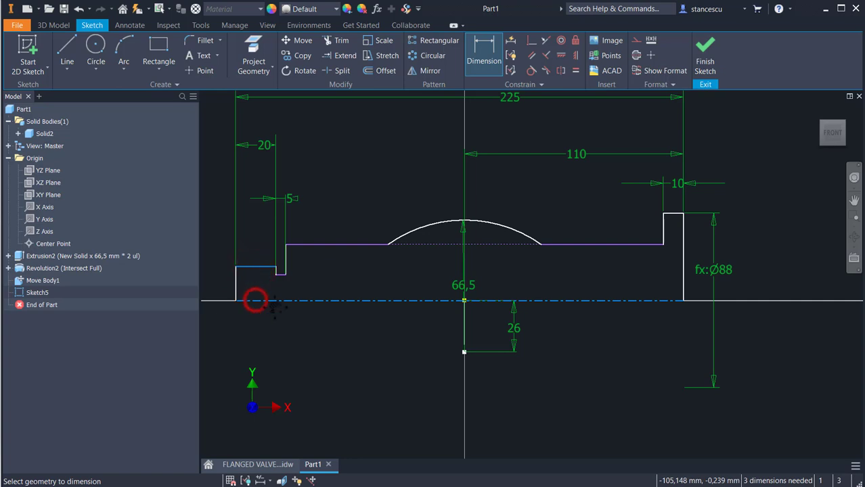
middle_click_drag(237, 278, 370, 305)
left_click(338, 312)
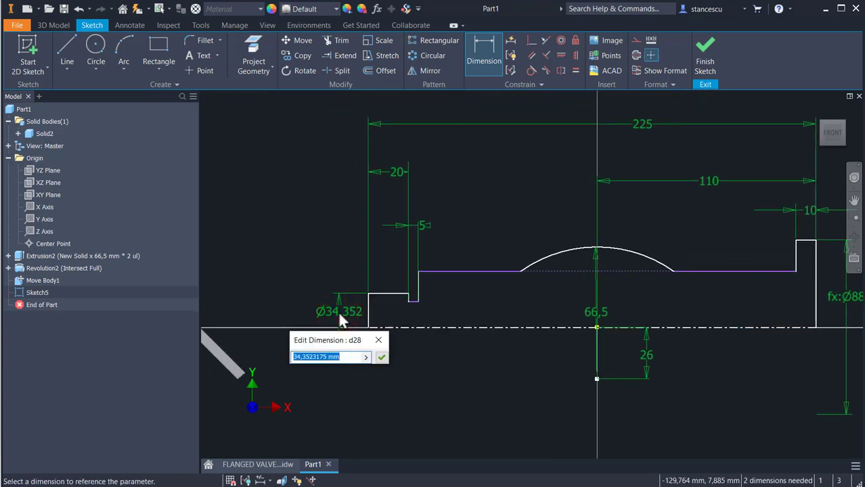
type("41.")
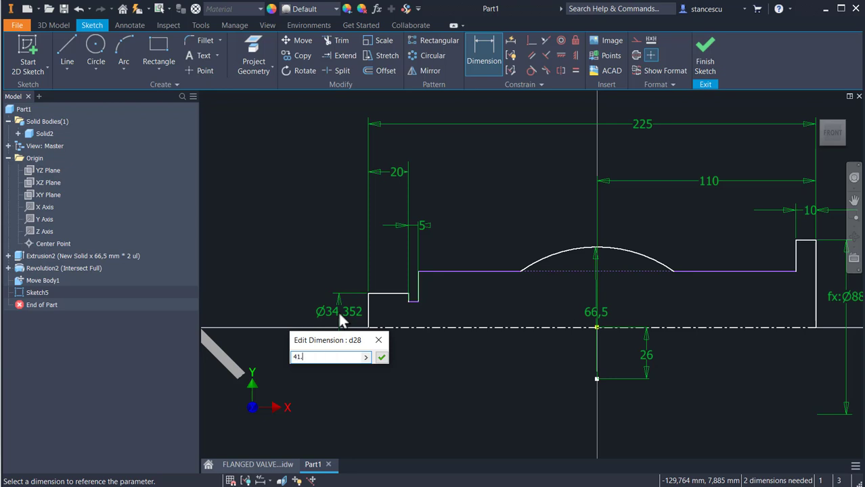
type("91")
key("Return")
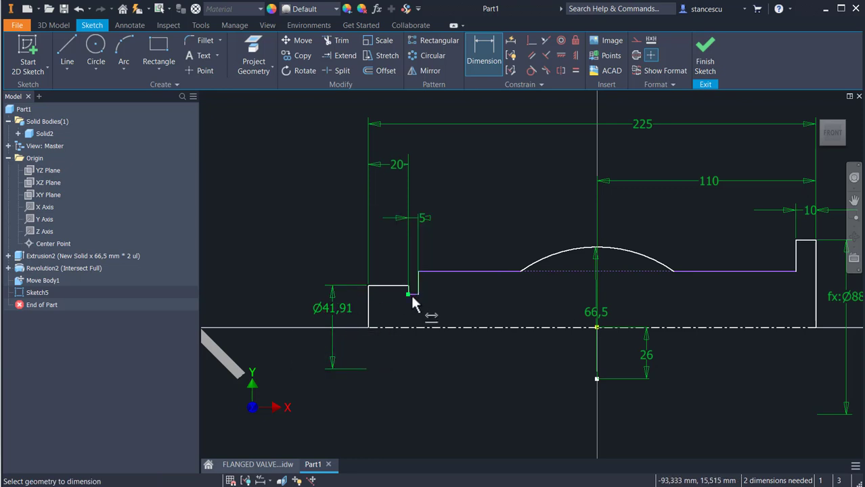
- Dimension the groove's diameter beside the threaded end as 39 mm
left_click(412, 293)
left_click(412, 327)
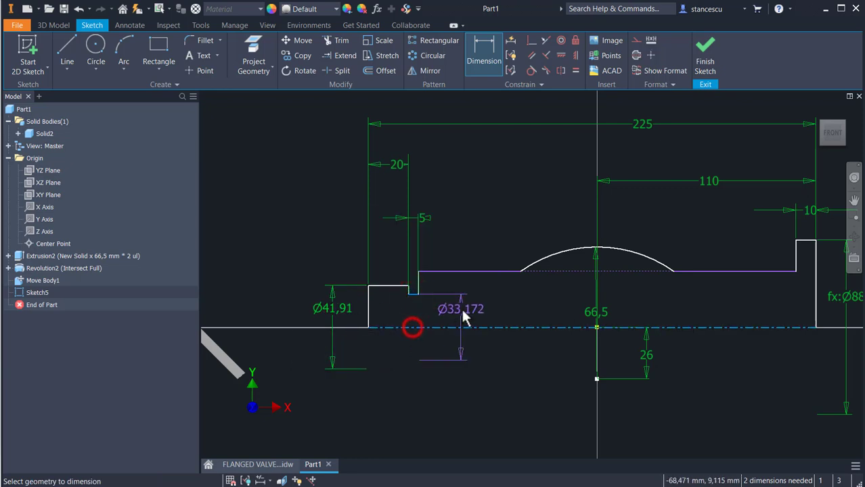
left_click(461, 306)
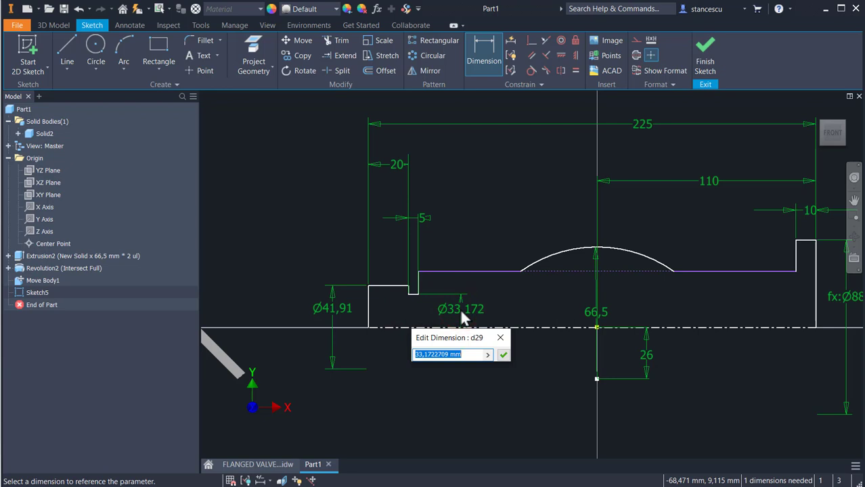
type("39")
key("Return")
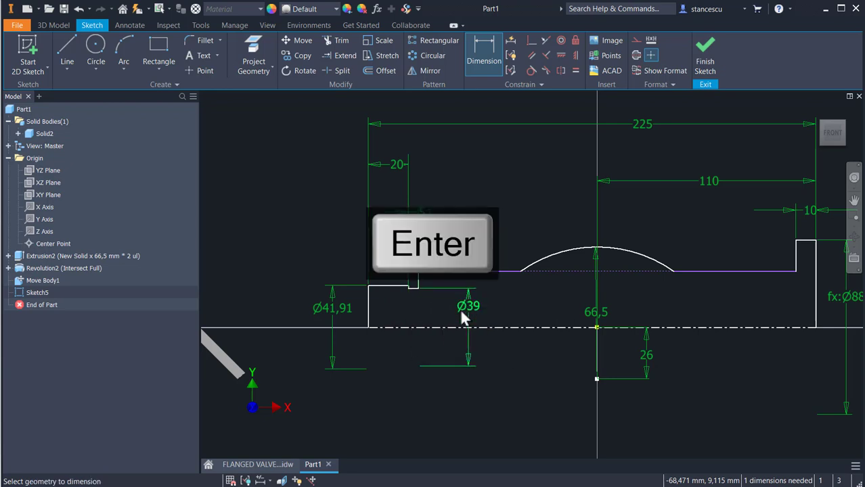
- Dimension the main pipe's outer diameter about the centerline as 46 mm
left_click(496, 271)
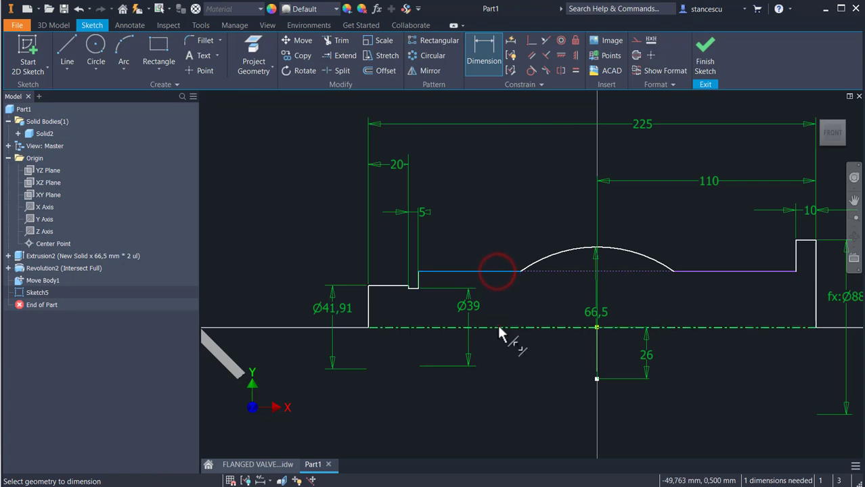
left_click(500, 327)
left_click(506, 213)
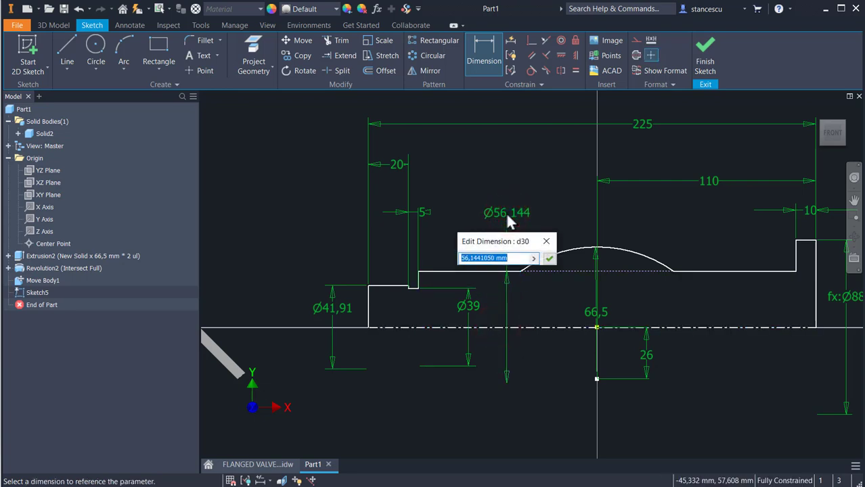
type("46")
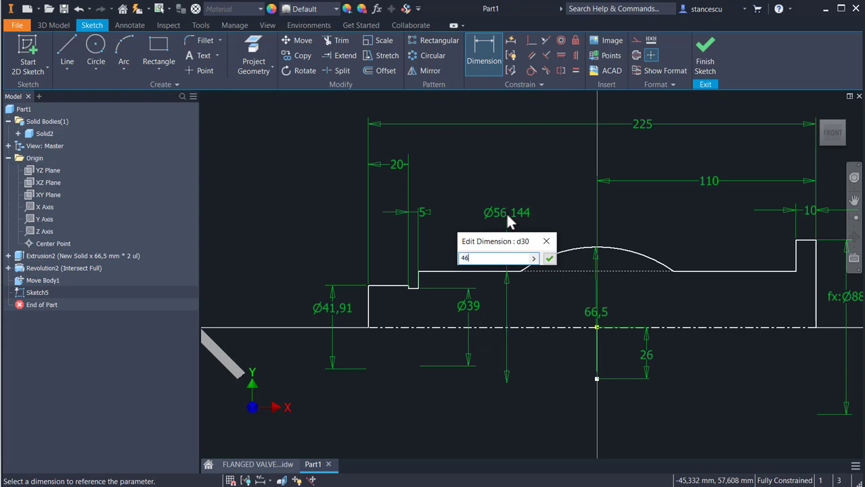
key("Return")
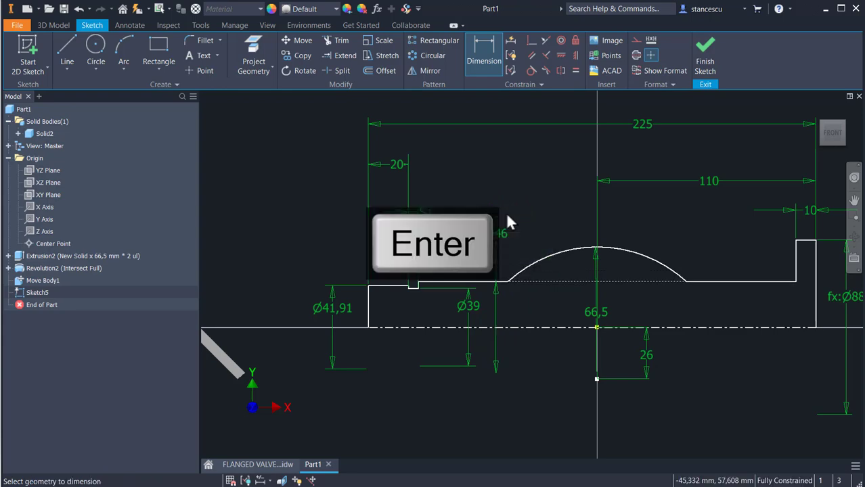
- Finish the sketch and revolve the profile a full 360 degrees around its centerline as a new solid body
left_click(712, 62)
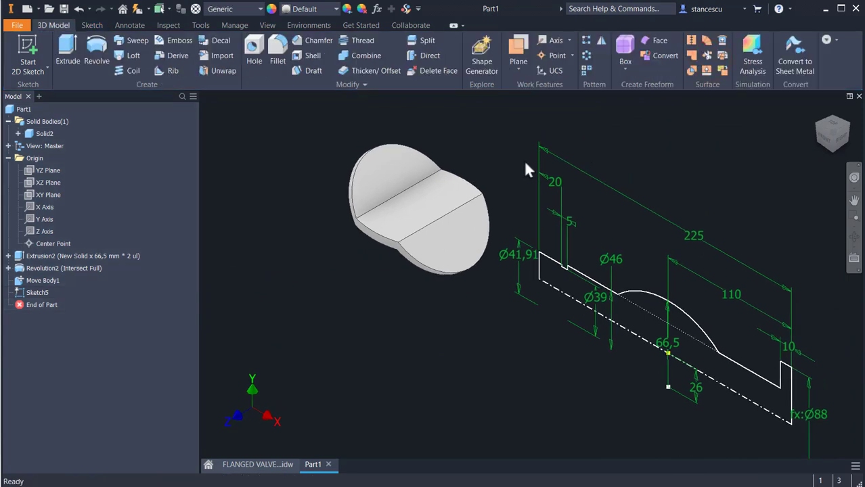
left_click(97, 51)
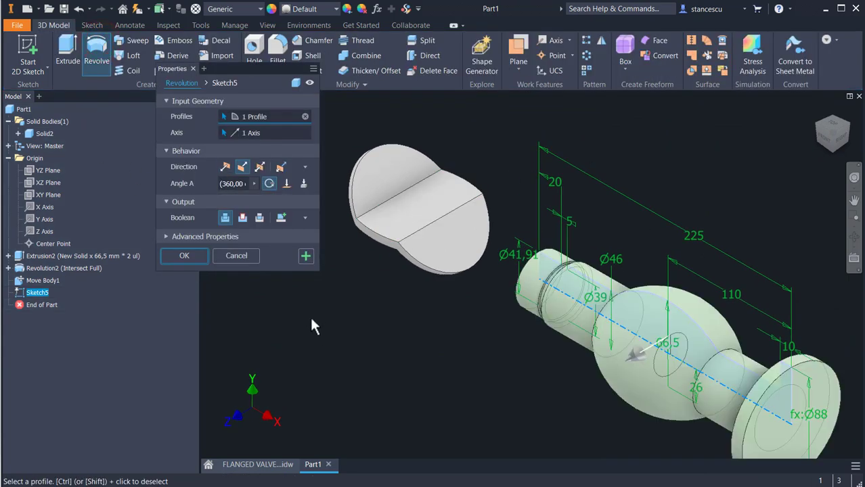
left_click(280, 217)
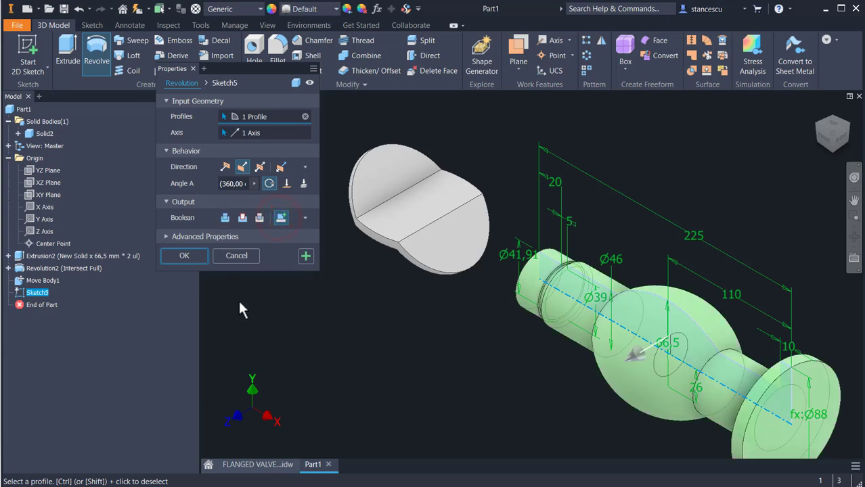
left_click(181, 255)
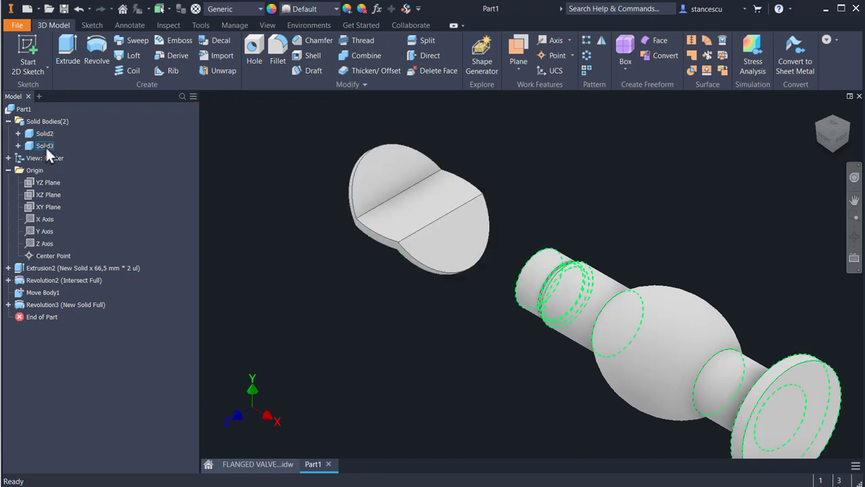
middle_click_drag(338, 292, 303, 249)
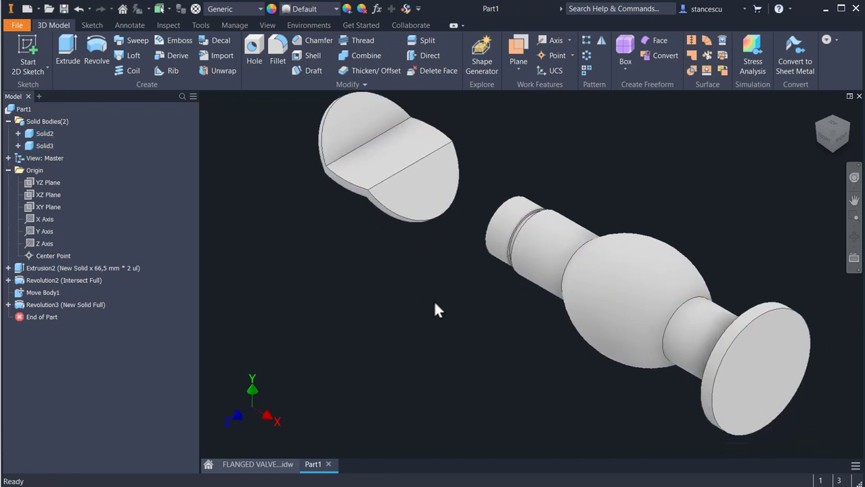
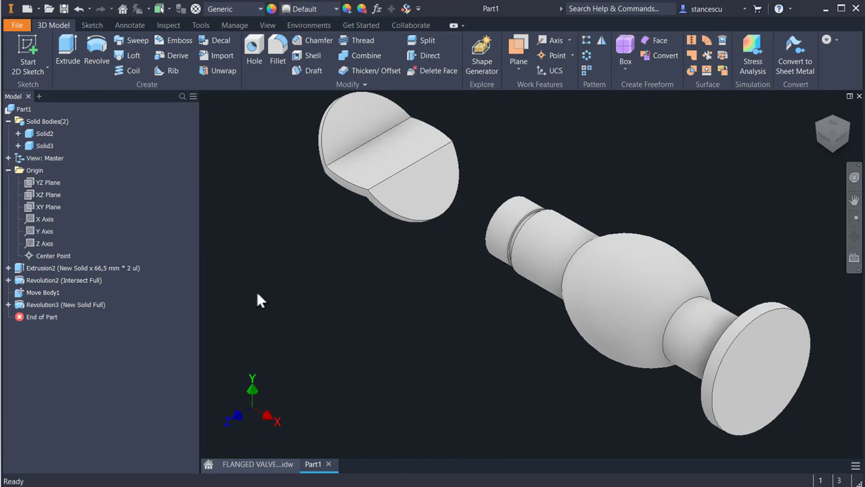
- Switch to the FLANGED VALVE drawing and examine the vertical branch's dimensions in section A-A and the gas thread diameters in the note
left_click(255, 465)
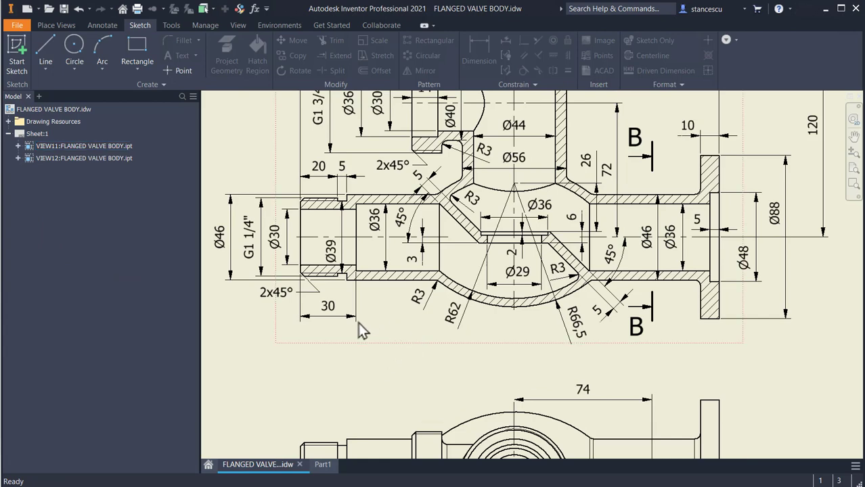
scroll(521, 210, "down", 3)
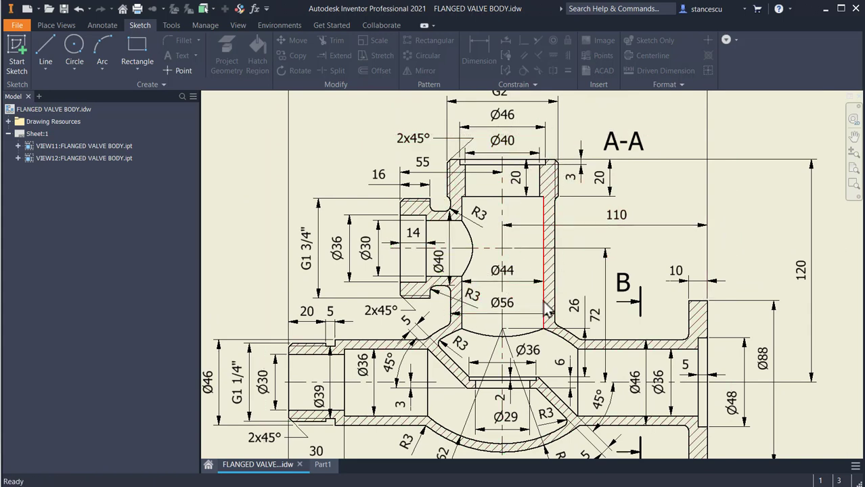
mouse_move(533, 316)
middle_mouse_down()
mouse_move(534, 296)
mouse_move(535, 307)
middle_mouse_up()
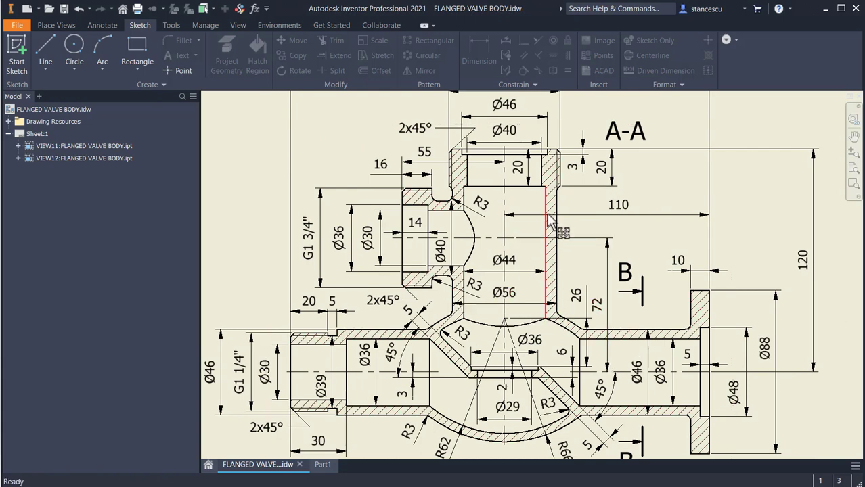
middle_click_drag(568, 225, 575, 270)
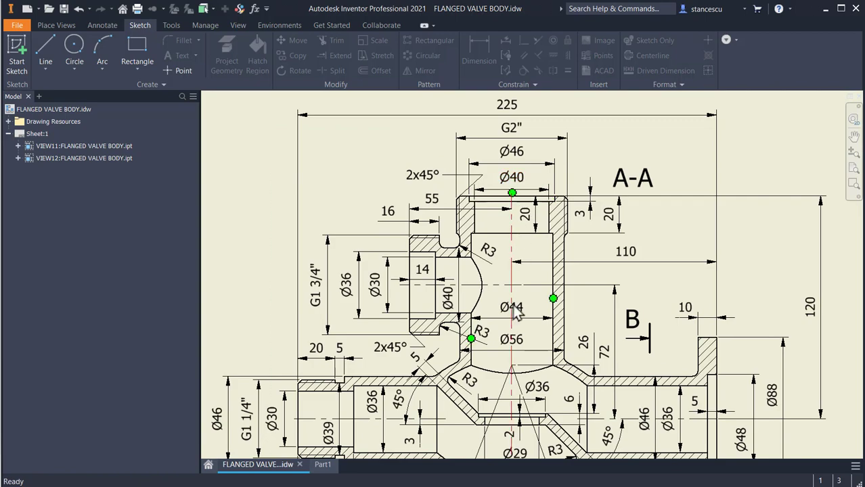
mouse_move(530, 360)
middle_mouse_down()
mouse_move(521, 230)
mouse_move(454, 148)
mouse_move(456, 123)
middle_mouse_up()
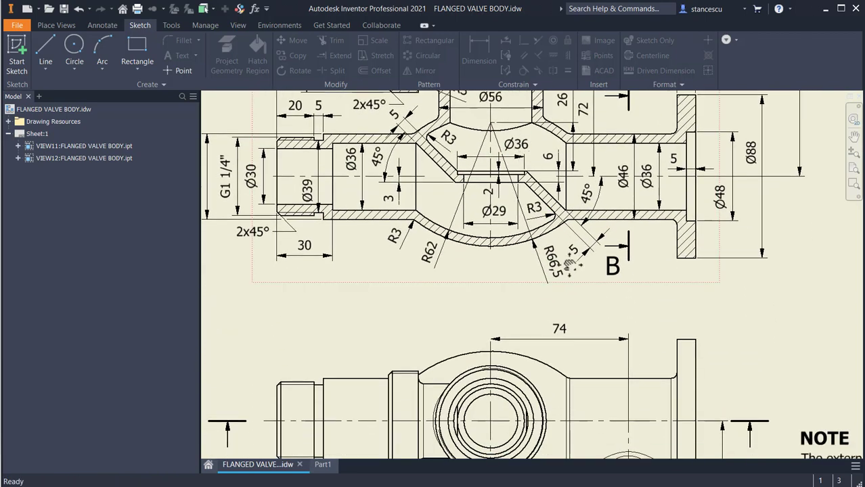
middle_click_drag(534, 275, 505, 166)
middle_click_drag(491, 207, 469, 206)
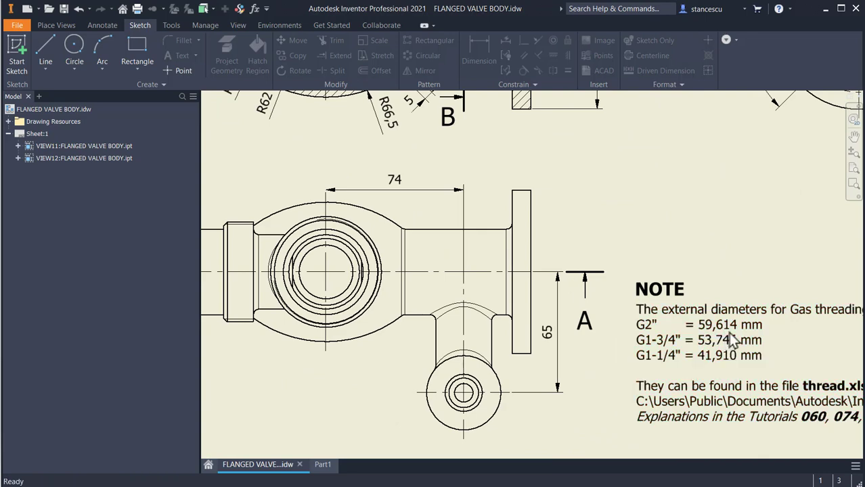
scroll(664, 215, "down", 2)
middle_click_drag(664, 215, 675, 414)
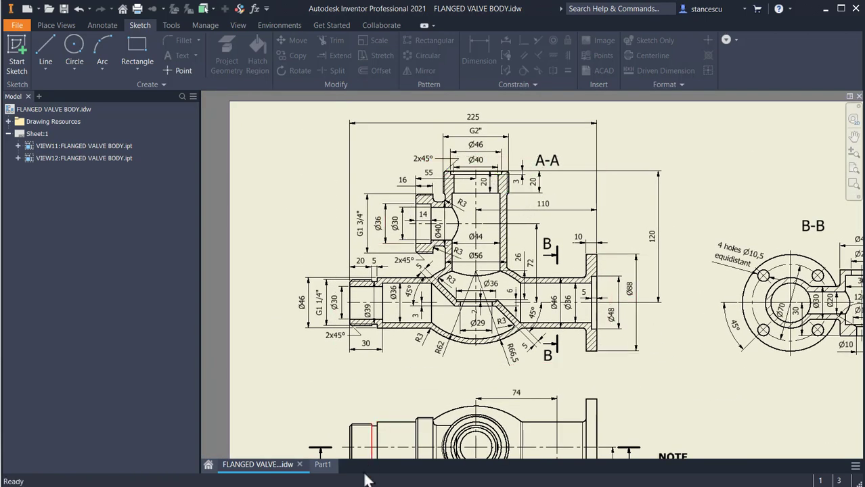
- Return to Part1 and start a new sketch on the XY plane with the bodies sliced at the sketch plane
left_click(322, 465)
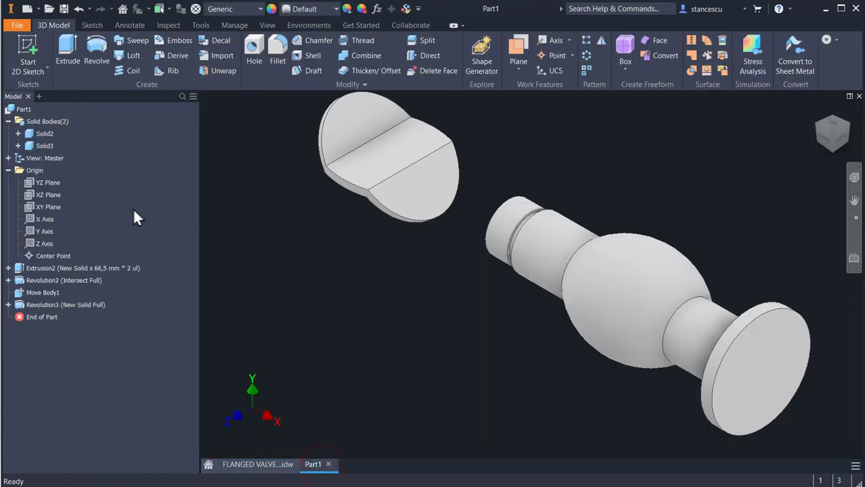
left_click(38, 206)
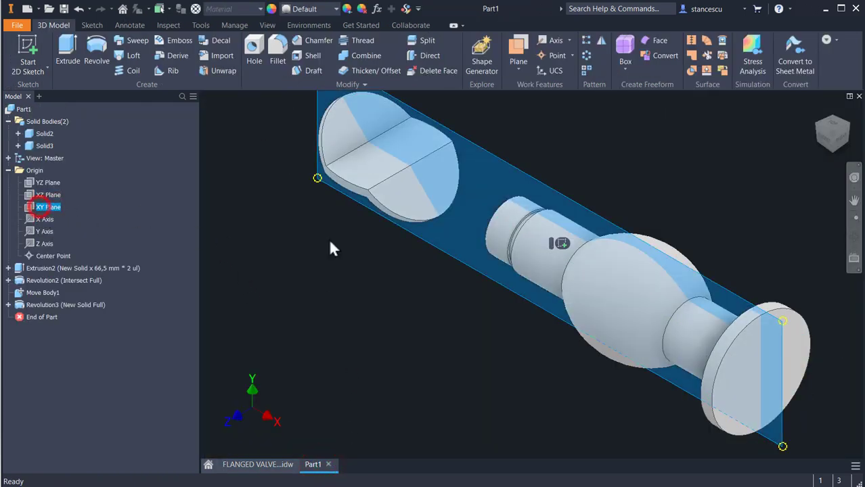
left_click(558, 244)
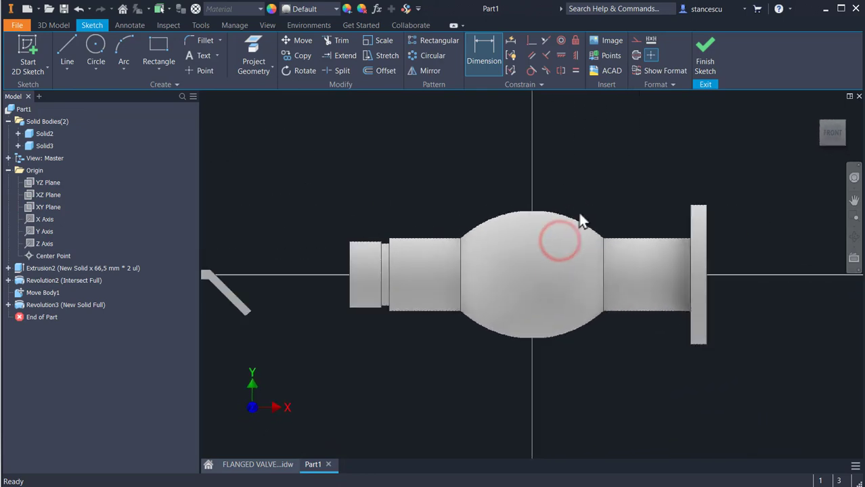
key("F7")
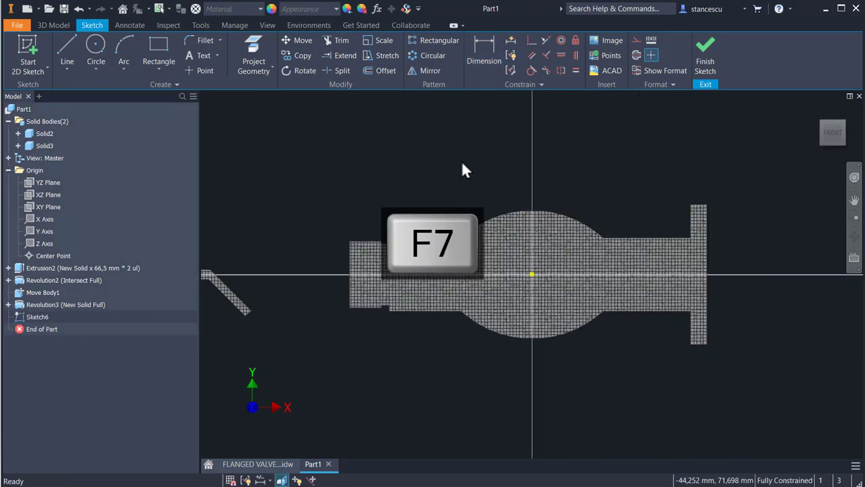
- Sketch a closed stepped profile from the origin, about 27 mm wide and 101 mm high, with a collar about 8 mm wider and 18 mm high
left_click(66, 54)
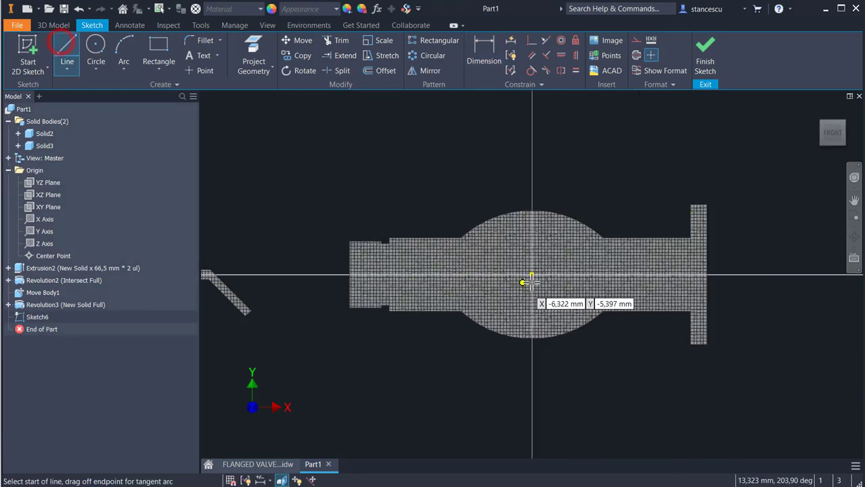
left_click(532, 275)
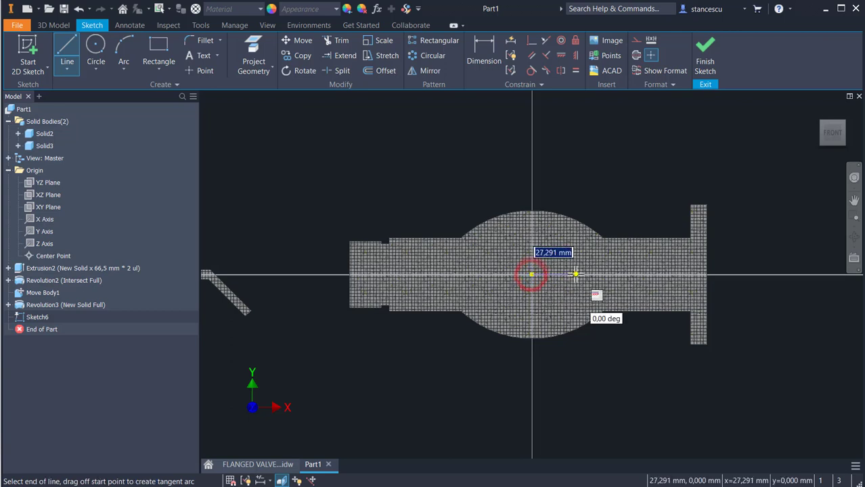
left_click(574, 274)
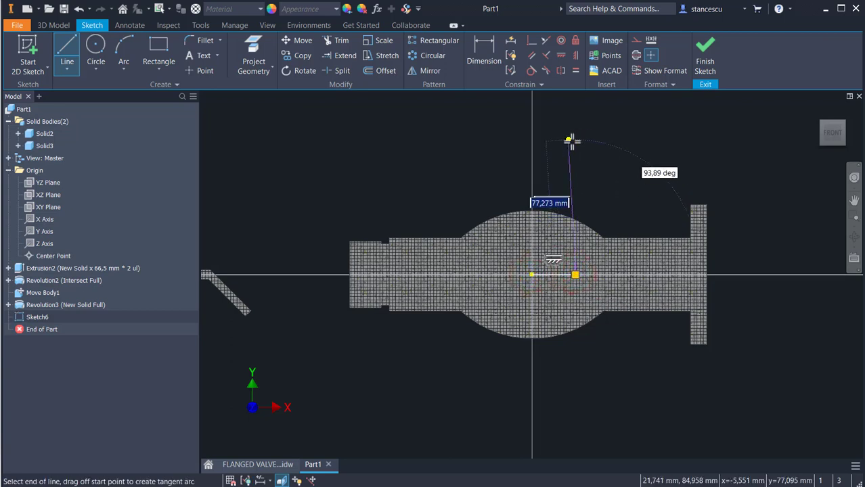
left_click(575, 142)
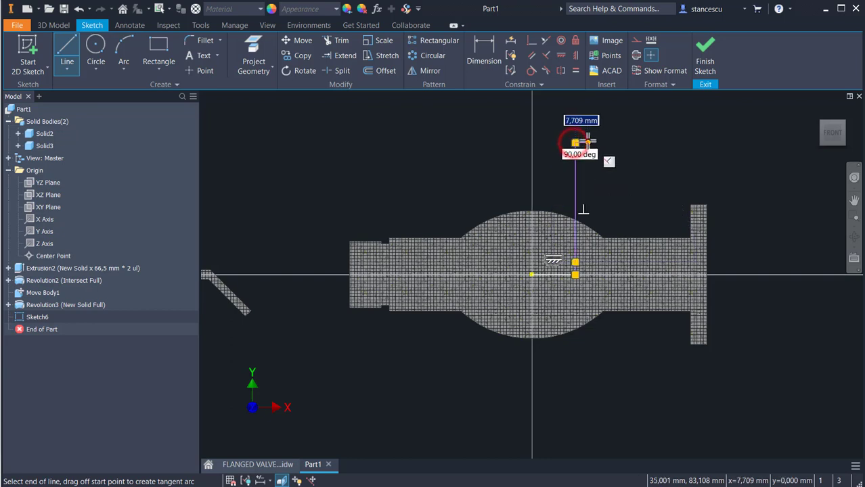
left_click(587, 142)
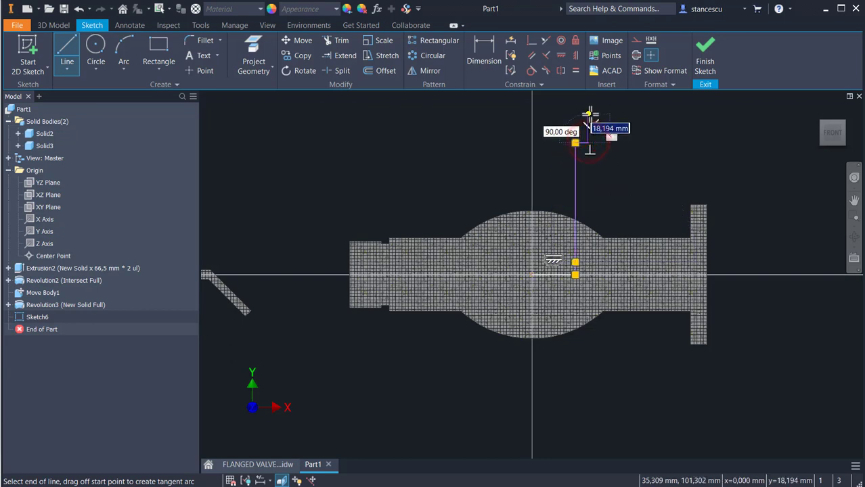
left_click(587, 114)
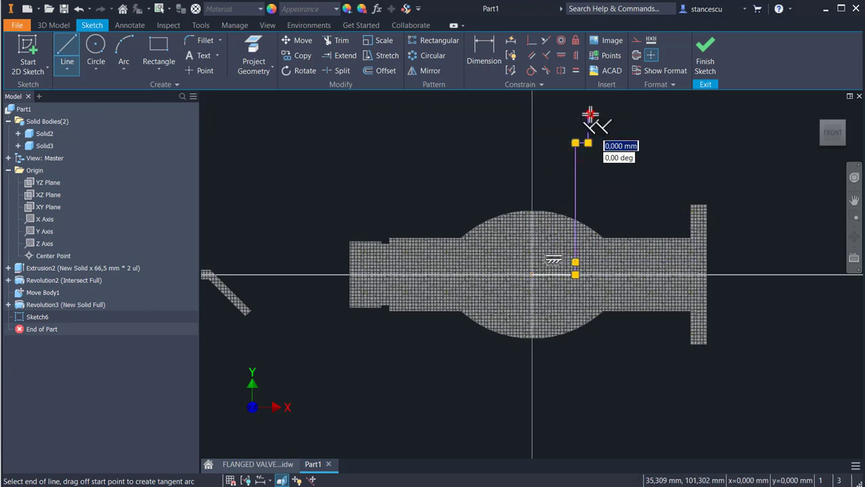
left_click(531, 113)
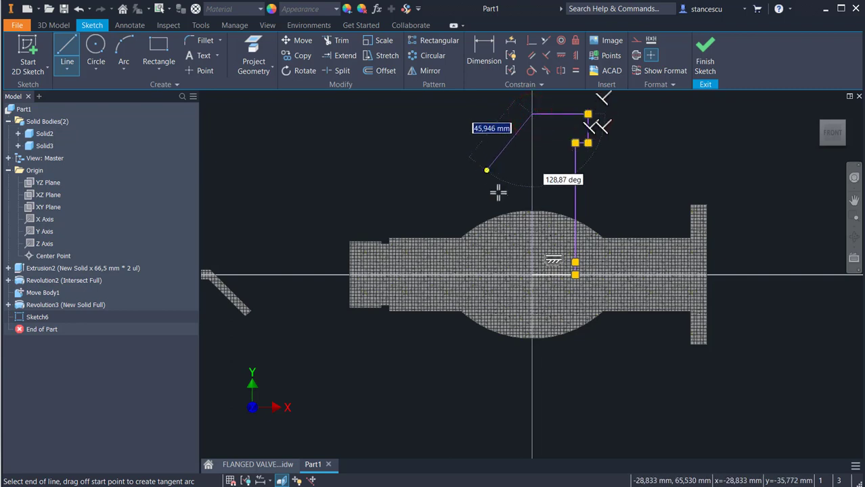
left_click(532, 274)
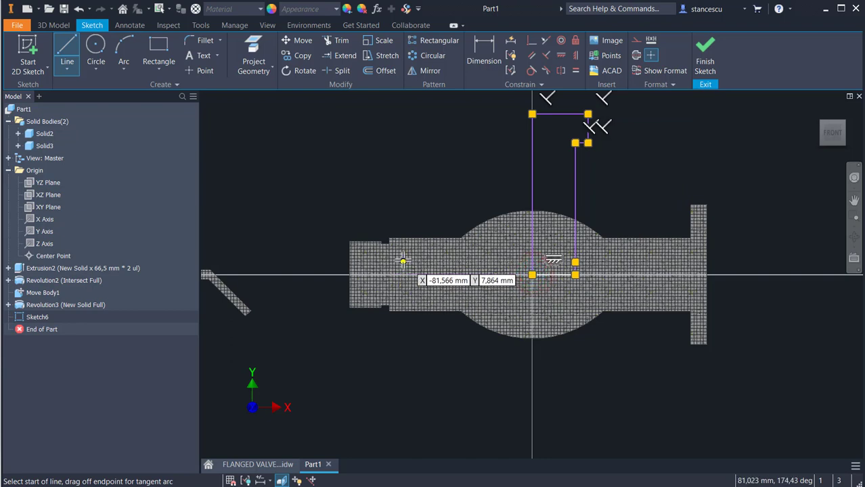
key("Escape")
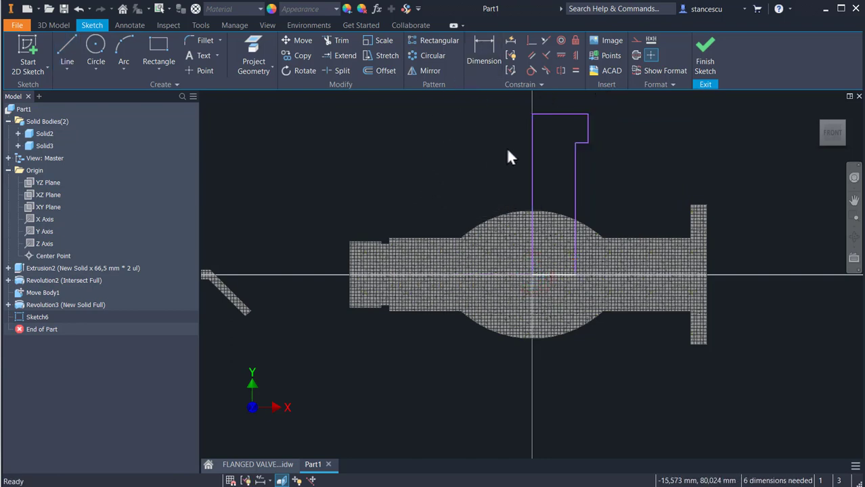
- Convert the profile's vertical line through the origin into a centerline
left_click(532, 167)
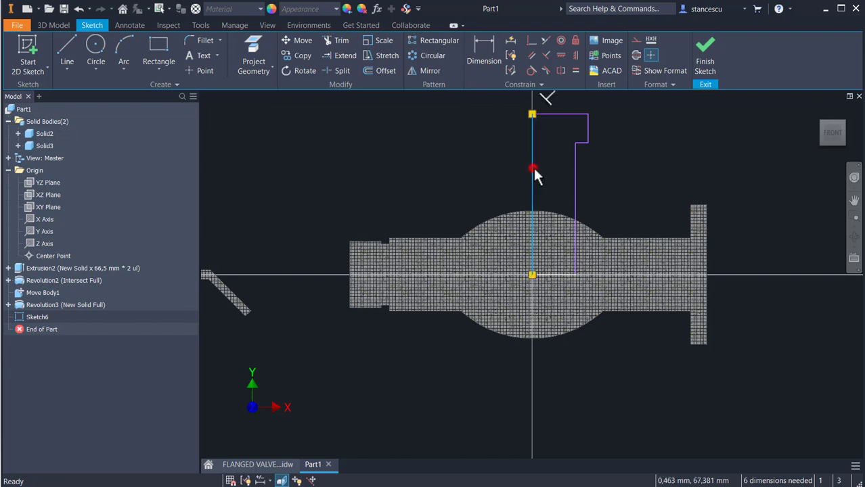
left_click(636, 55)
left_click(460, 161)
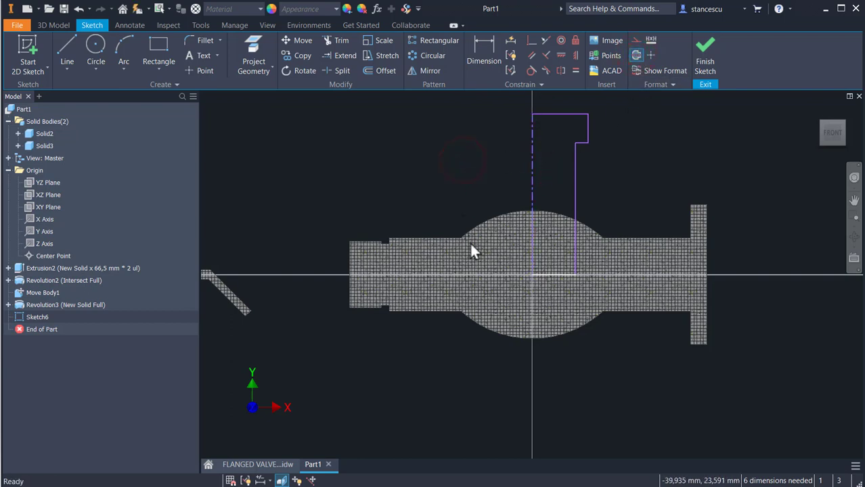
left_click_drag(532, 189, 556, 193)
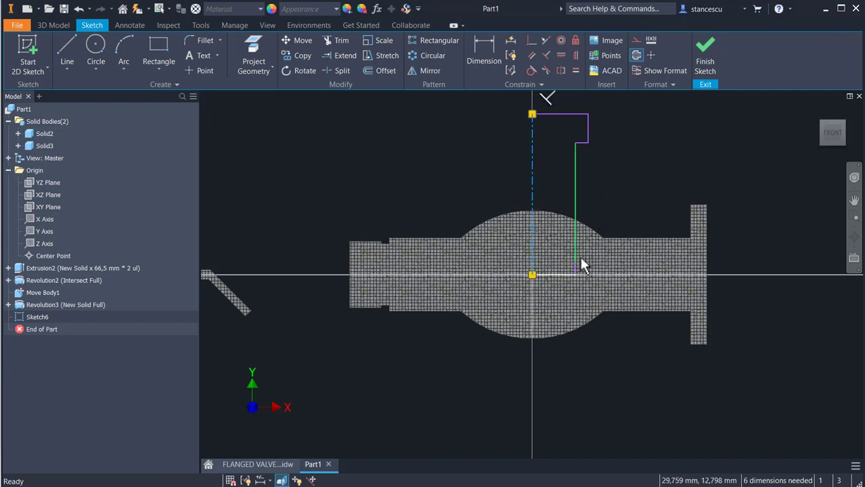
- Delete the short leftover segment at the base of the profile's outer vertical line and extend that line to the base line
scroll(574, 271, "up", 2)
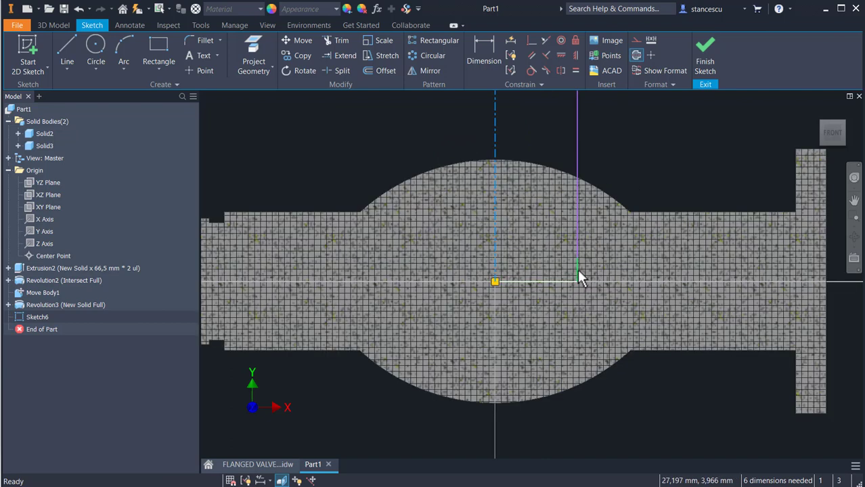
left_click(577, 270)
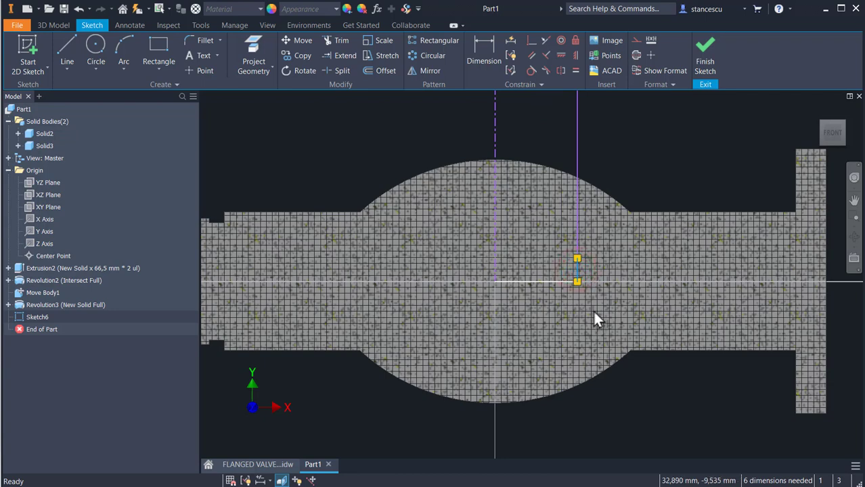
key("Delete")
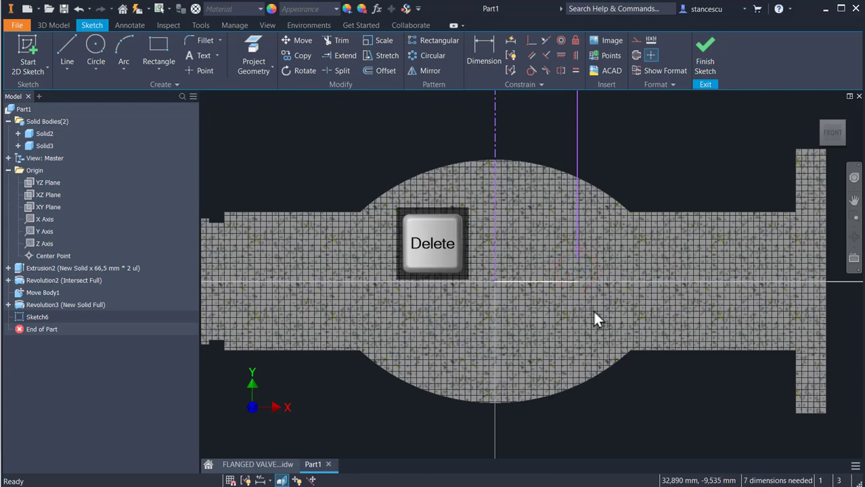
left_click(343, 55)
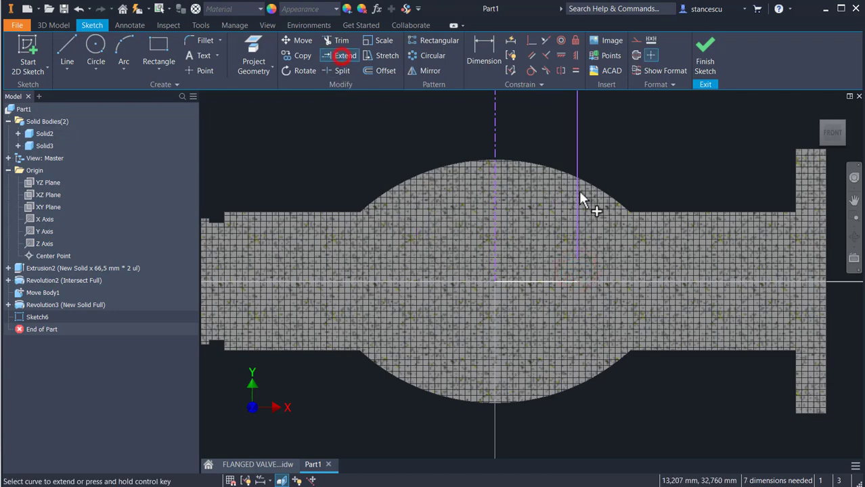
left_click(578, 248)
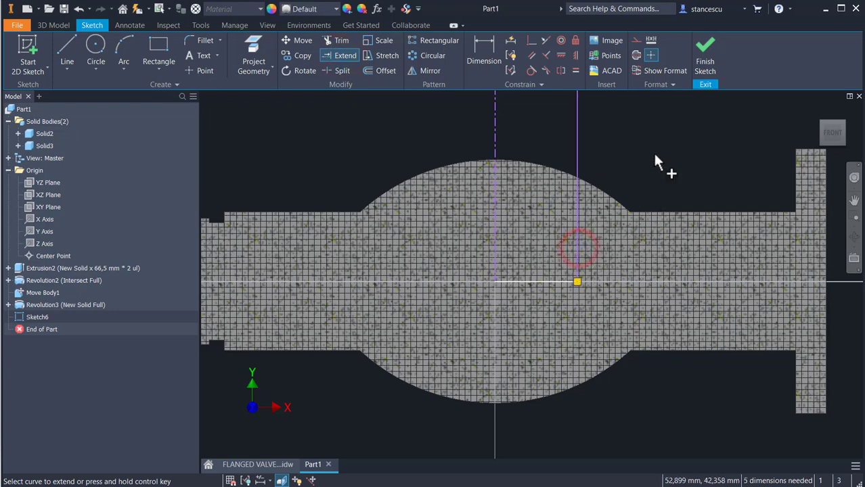
key("Escape")
scroll(651, 159, "down", 3)
middle_click_drag(643, 176, 607, 270)
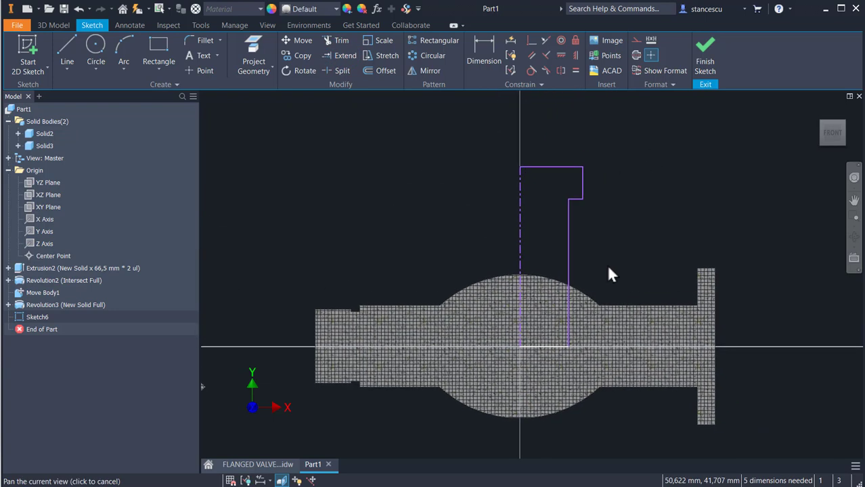
- Dimension the upper collar's diameter about the centerline as 59.614 mm
left_click(478, 45)
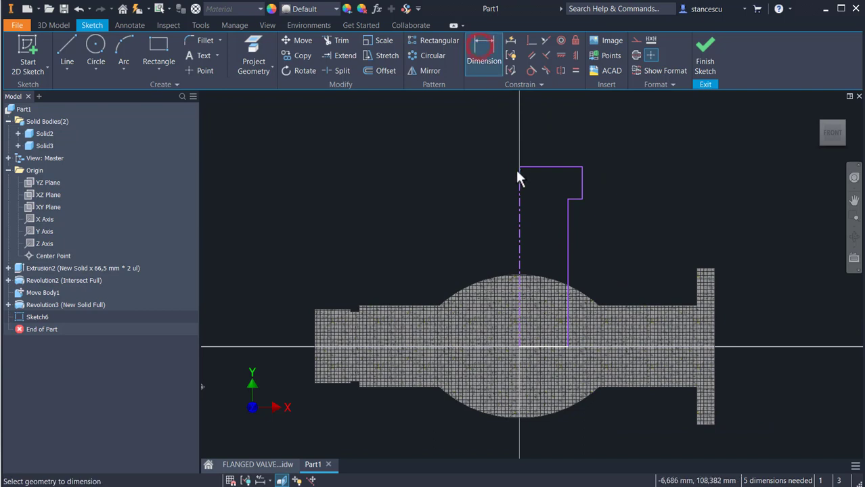
left_click(518, 176)
left_click(581, 179)
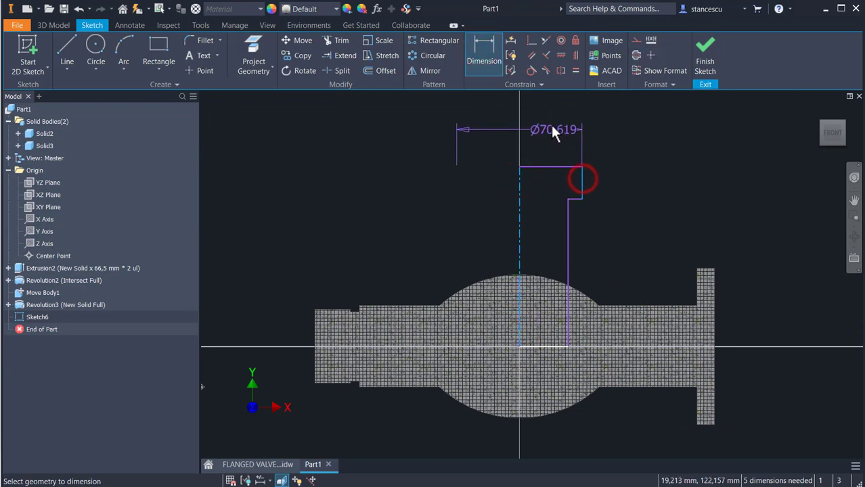
left_click(545, 123)
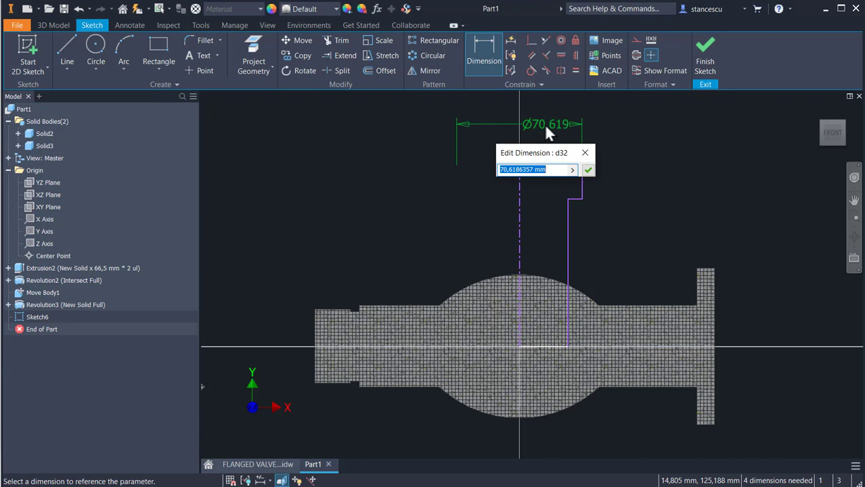
type("59.")
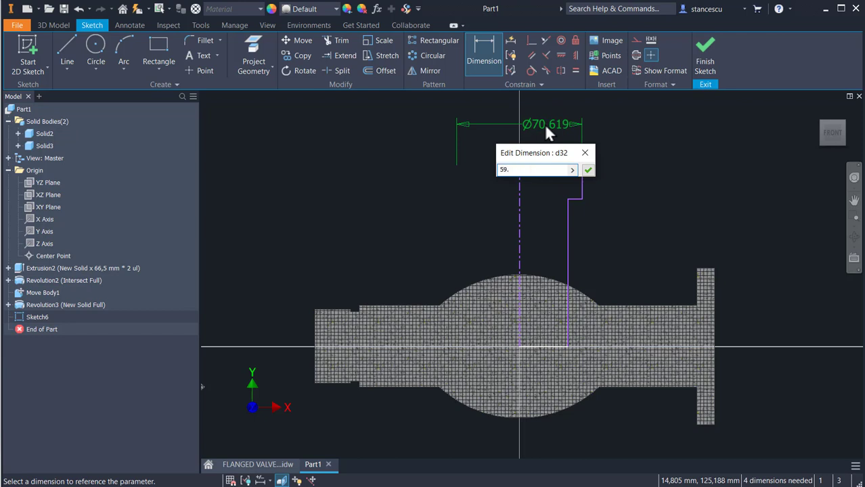
type("614")
key("Return")
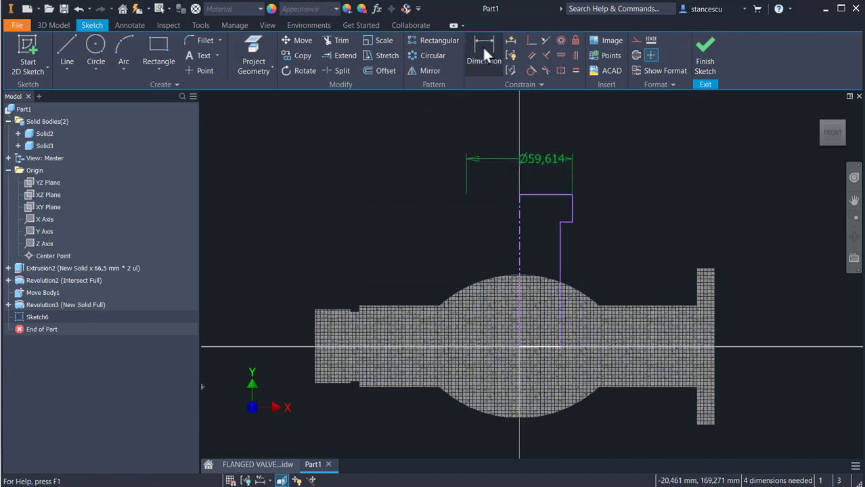
- Dimension the branch profile's overall height from its base line to its top edge as 120 mm
left_click(481, 45)
left_click(545, 196)
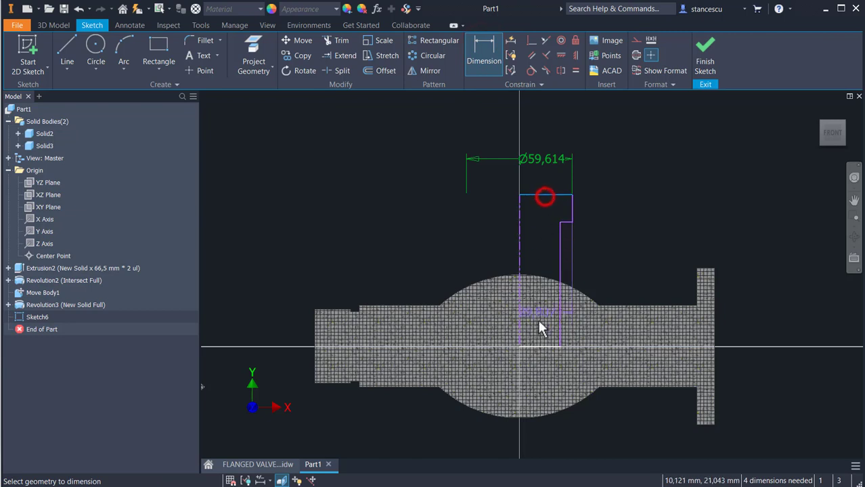
left_click(536, 347)
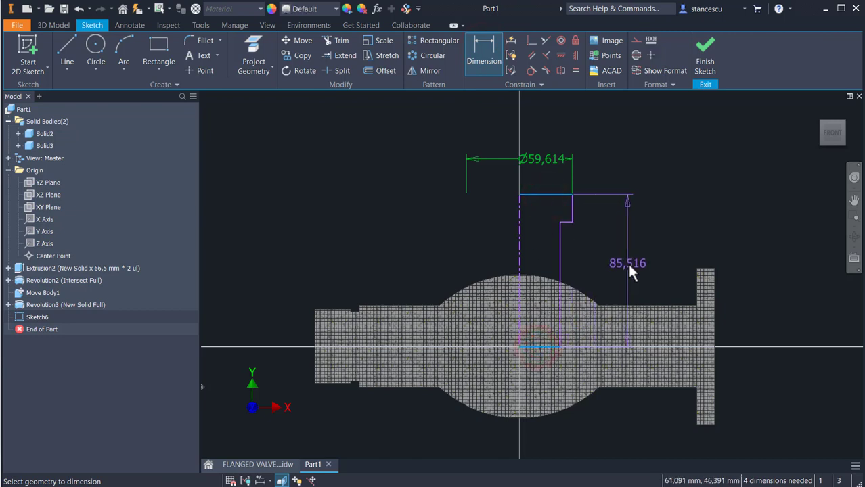
left_click(629, 270)
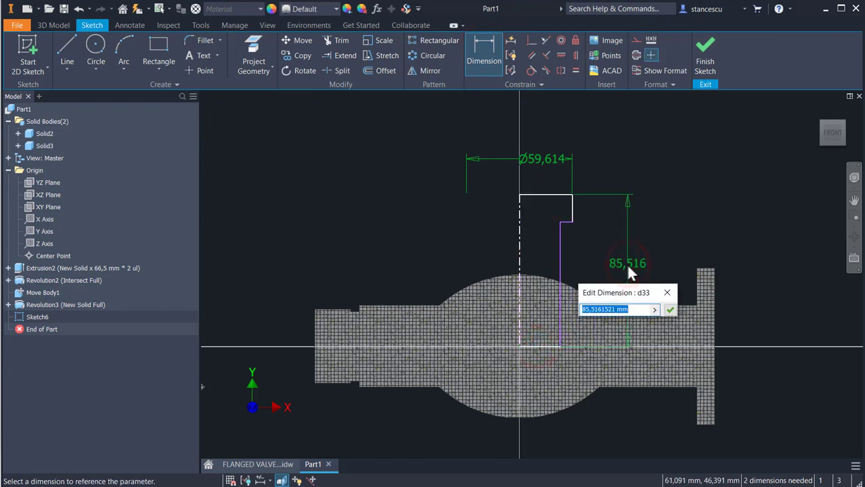
type("120")
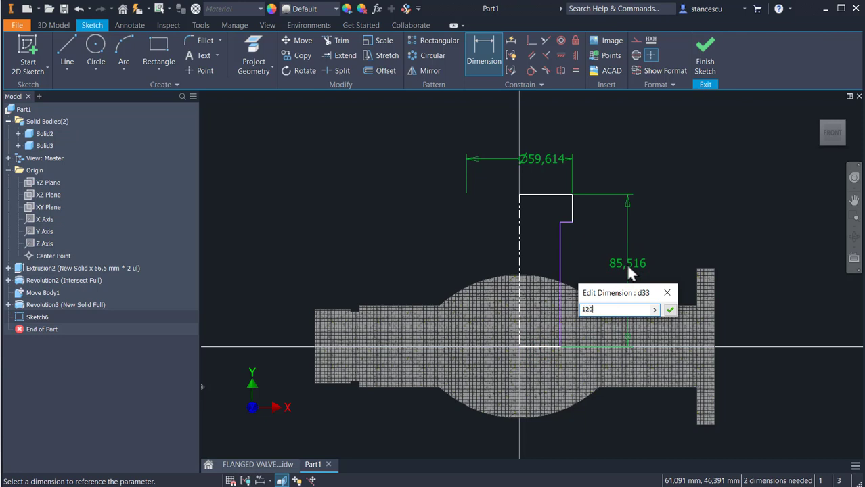
key("Return")
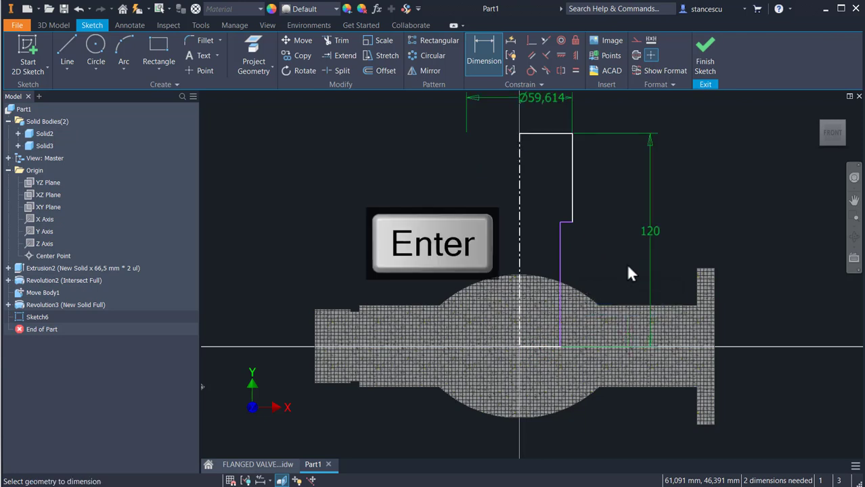
- Dimension the height of the upper collar's outer edge as 20 mm
left_click(570, 187)
left_click(601, 188)
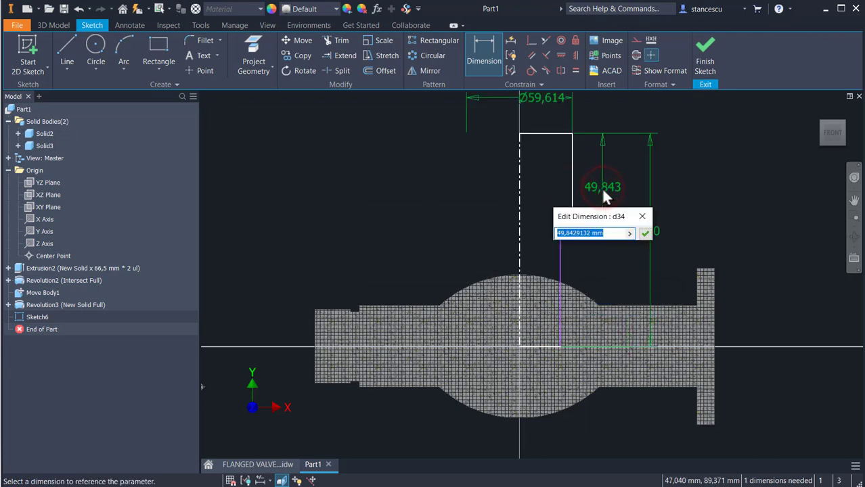
type("20")
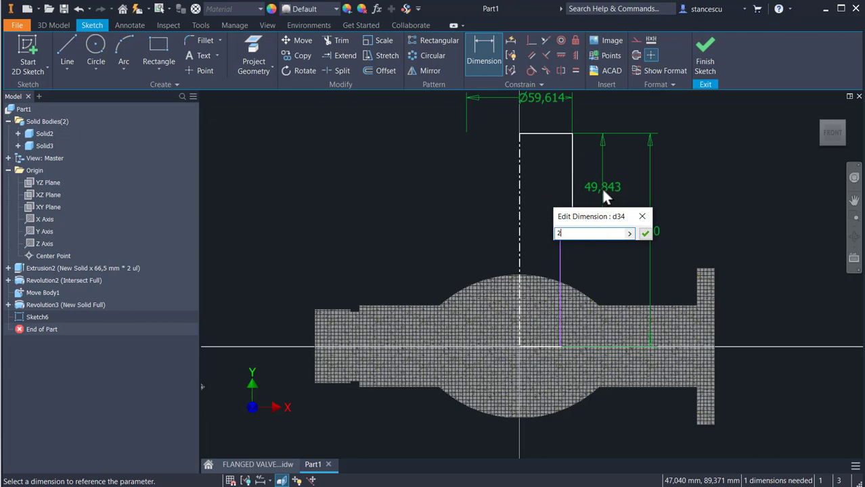
key("Return")
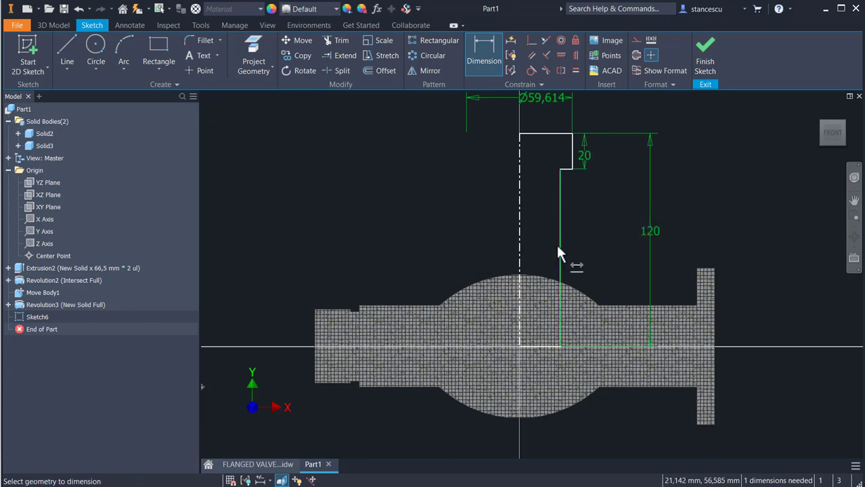
- Dimension the branch's lower diameter about the centerline as 56 mm and finish the sketch
left_click(558, 245)
left_click(519, 247)
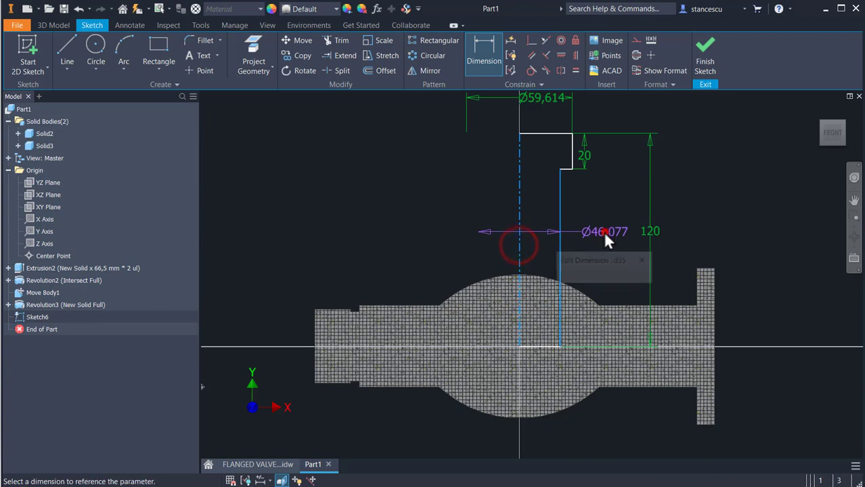
left_click(603, 231)
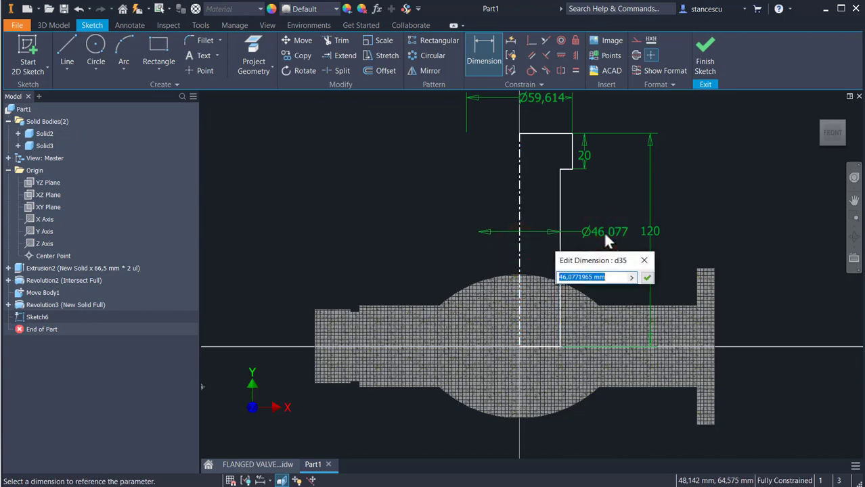
type("56")
key("Return")
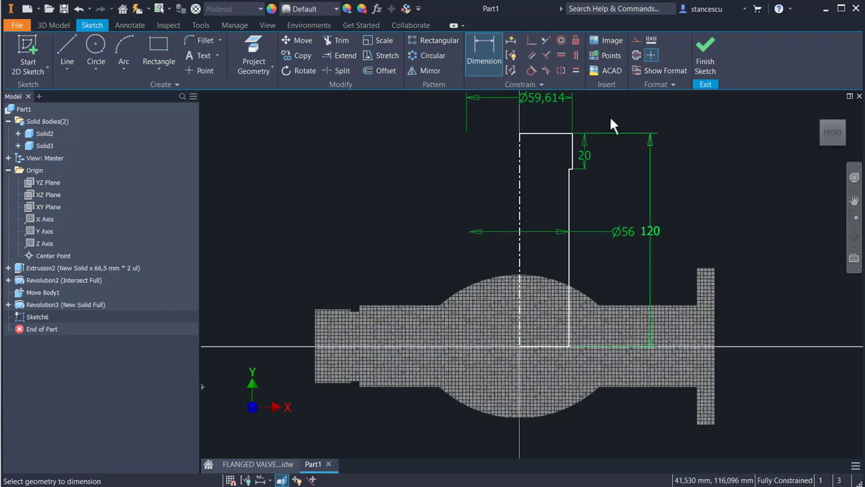
left_click(702, 71)
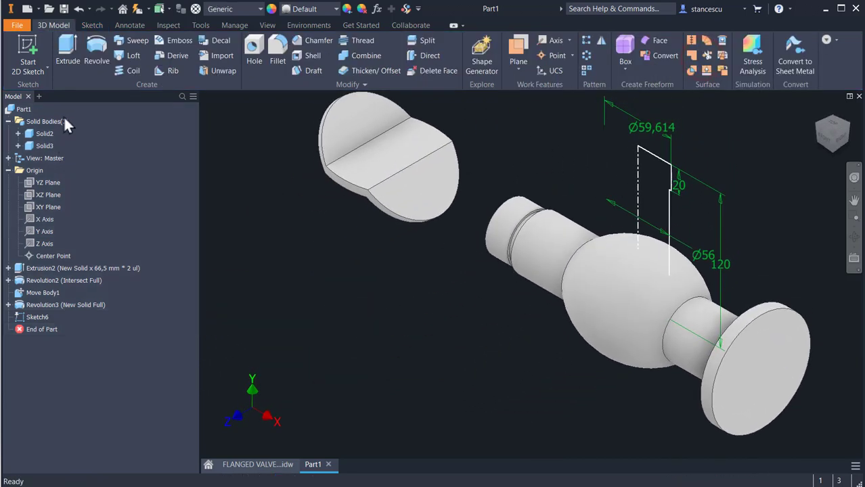
- Revolve the vertical branch profile a full 360° about its centerline, joining it to the valve body solid with the spherical middle
left_click(96, 51)
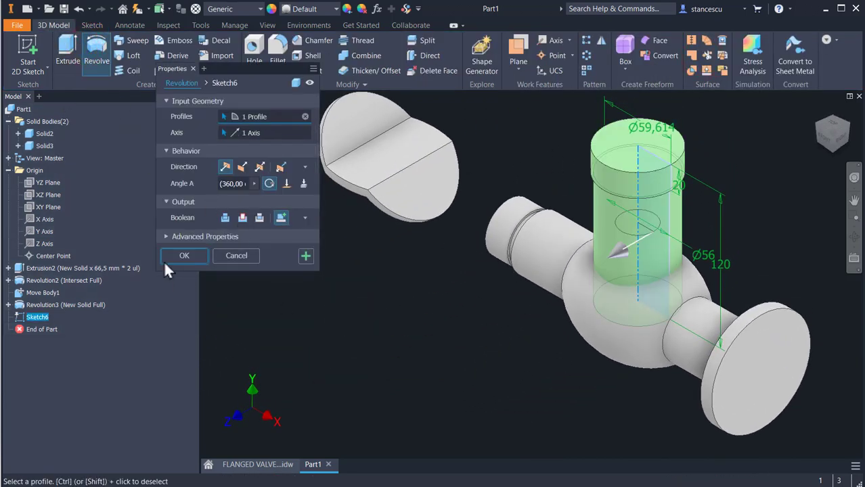
left_click(224, 217)
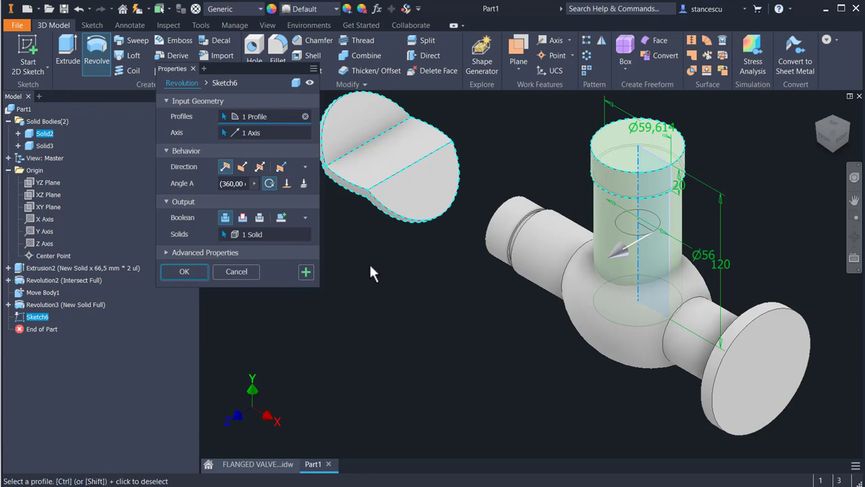
left_click(304, 234)
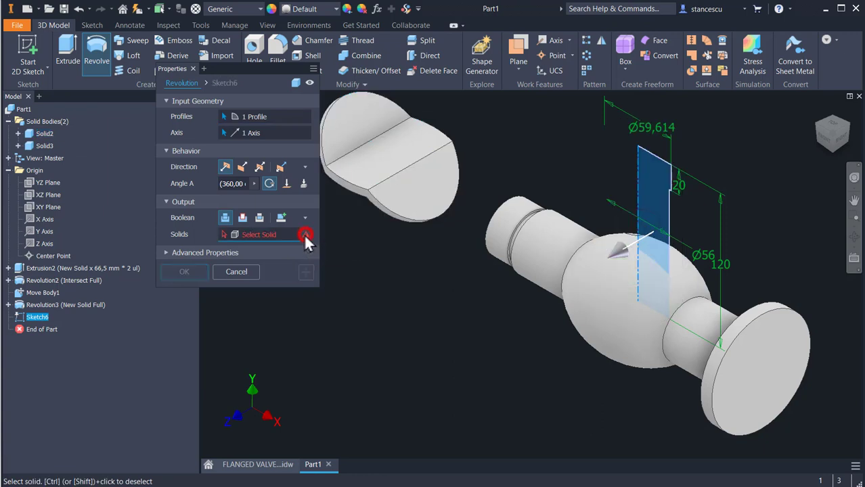
left_click(254, 235)
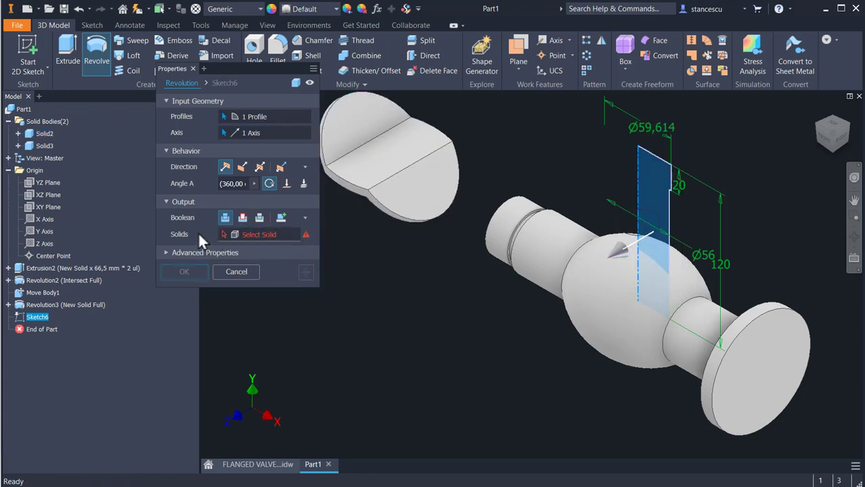
left_click(225, 237)
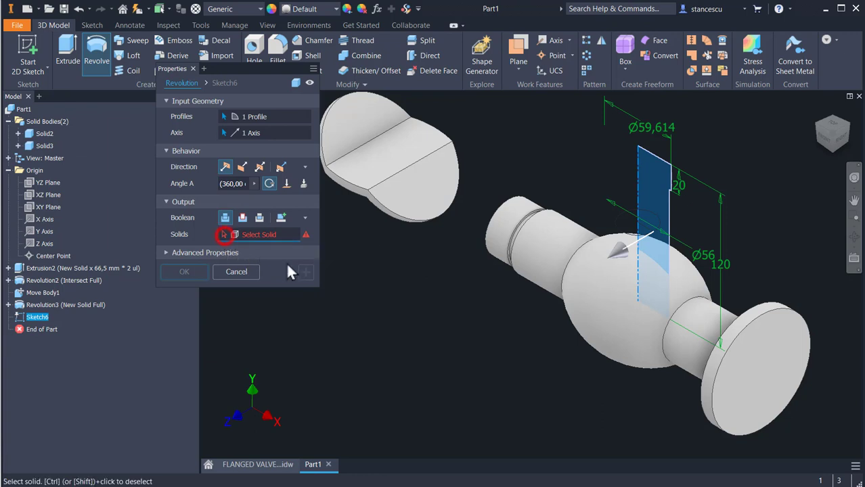
left_click(619, 302)
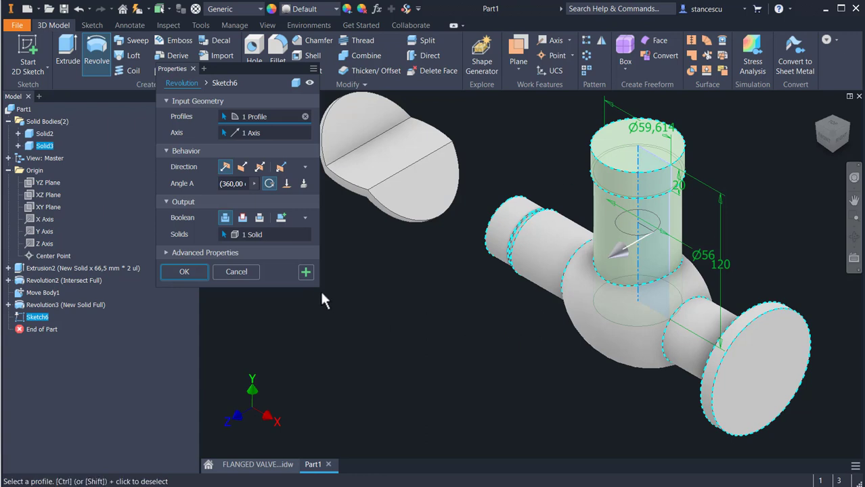
left_click(180, 271)
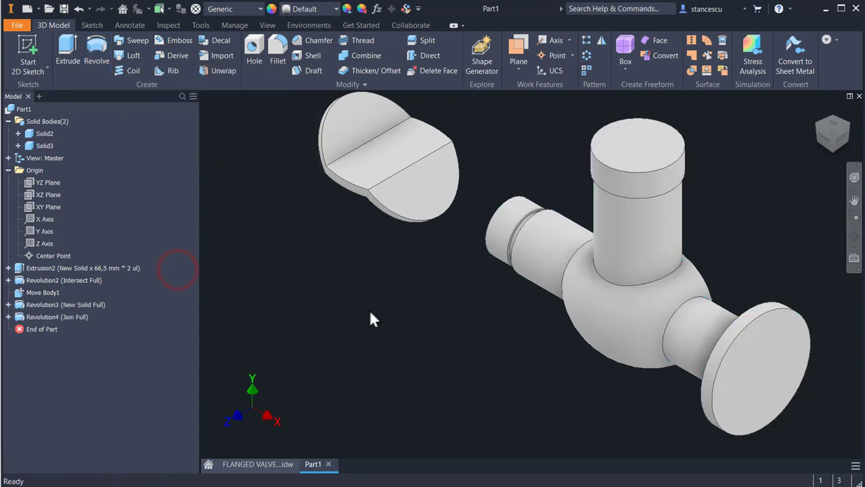
- Examine the FLANGED VALVE BODY drawing for the side branch dimensions in section A-A and the gas thread diameters in the note
left_click(369, 314)
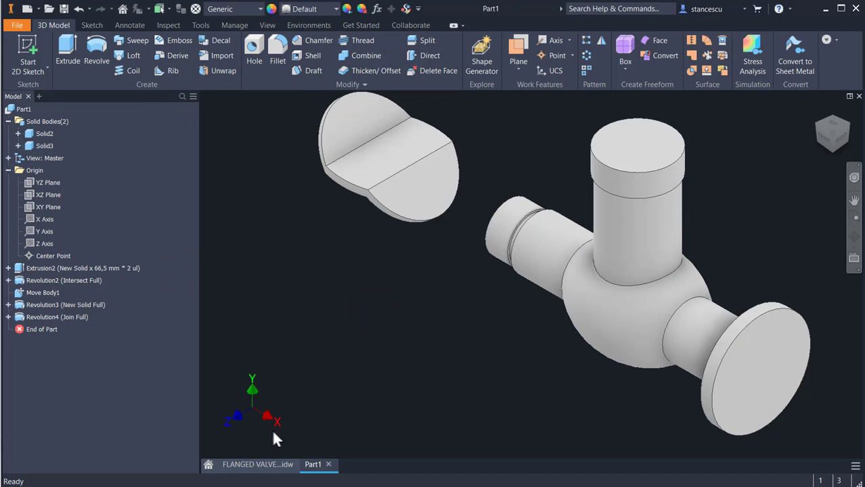
left_click(267, 466)
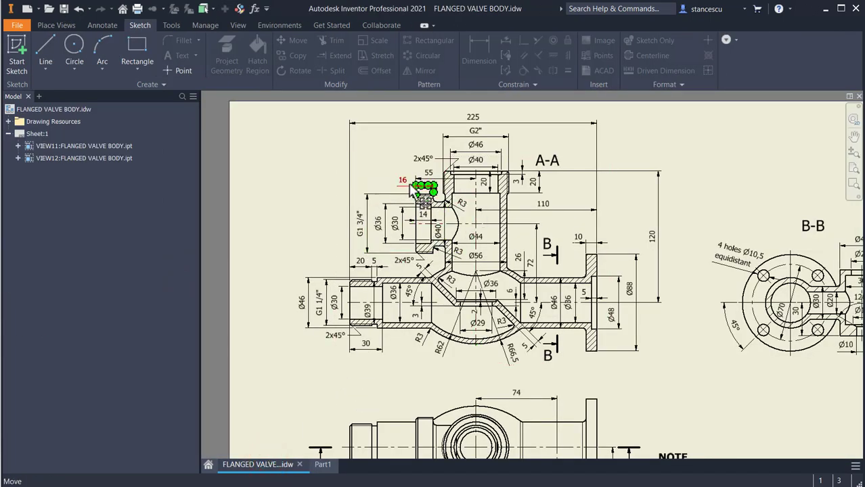
scroll(411, 192, "up", 3)
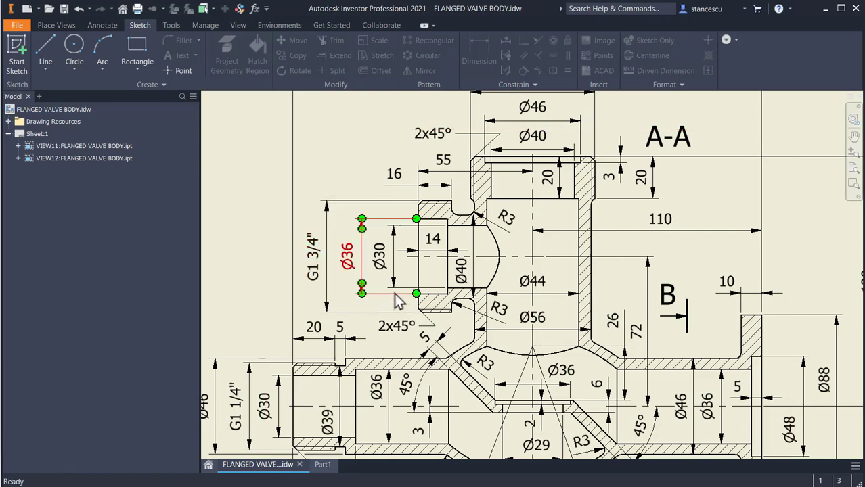
middle_click_drag(393, 280, 393, 190)
middle_click_drag(501, 326, 442, 180)
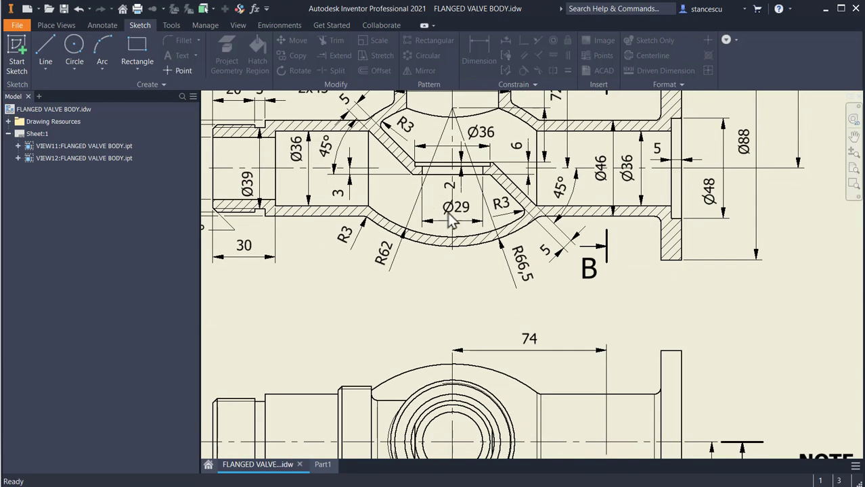
mouse_move(543, 310)
middle_mouse_down()
mouse_move(437, 224)
mouse_move(391, 147)
middle_mouse_up()
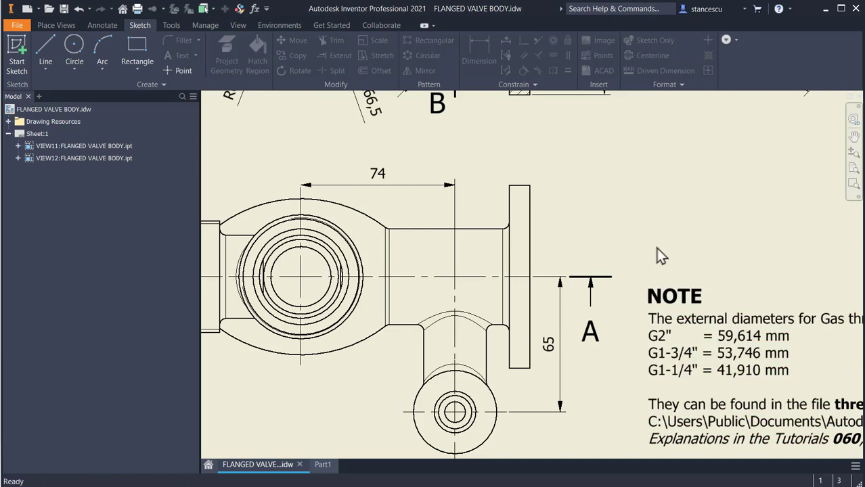
scroll(655, 248, "down", 3)
middle_click_drag(651, 229, 713, 421)
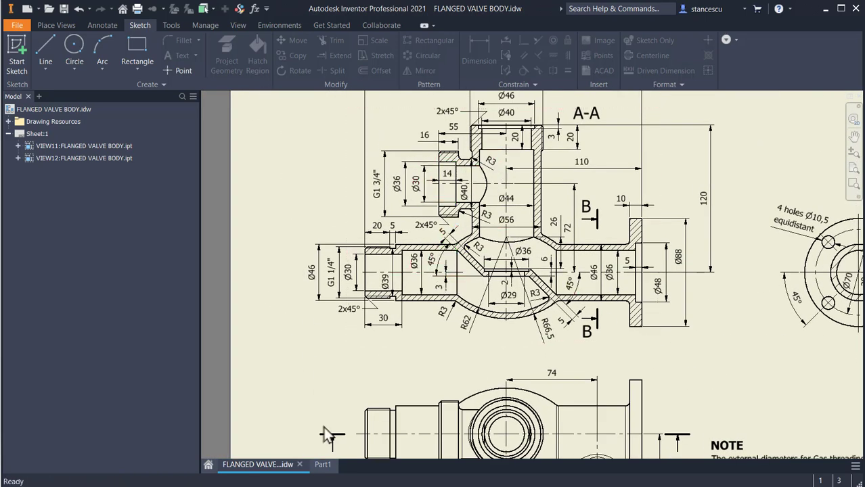
- Return to Part1, start a 2D sketch on the XY plane and slice the graphics at the sketch plane
left_click(320, 465)
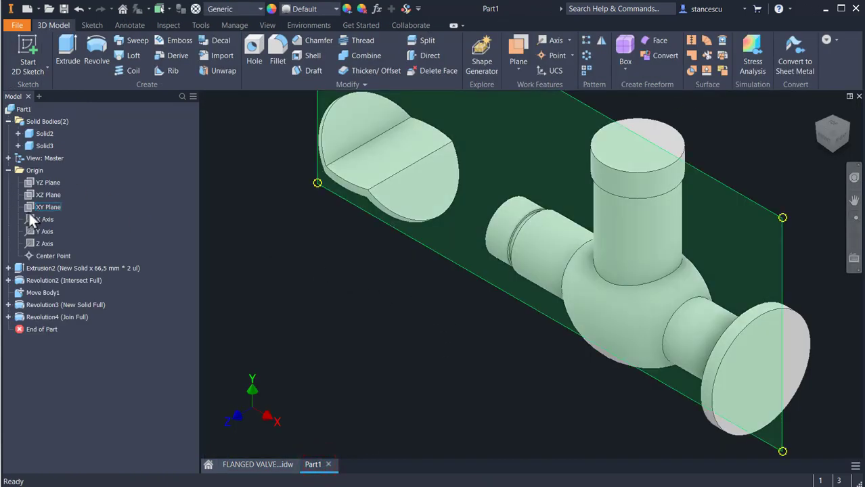
left_click(29, 207)
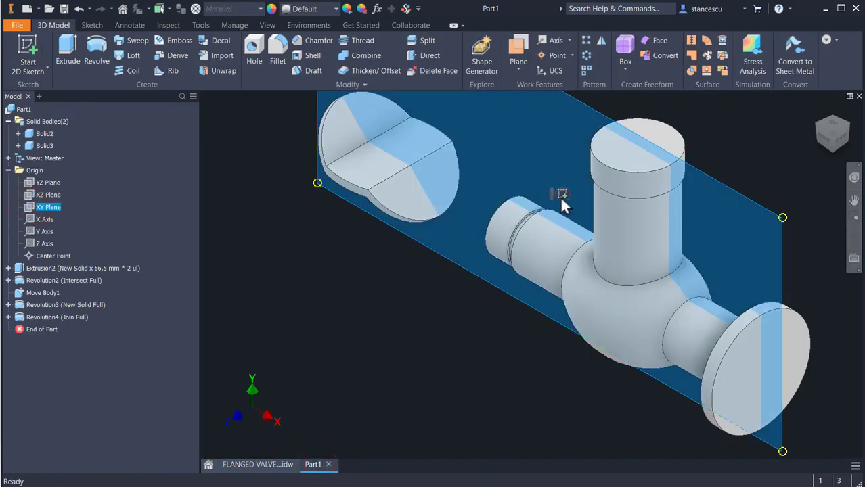
left_click(562, 195)
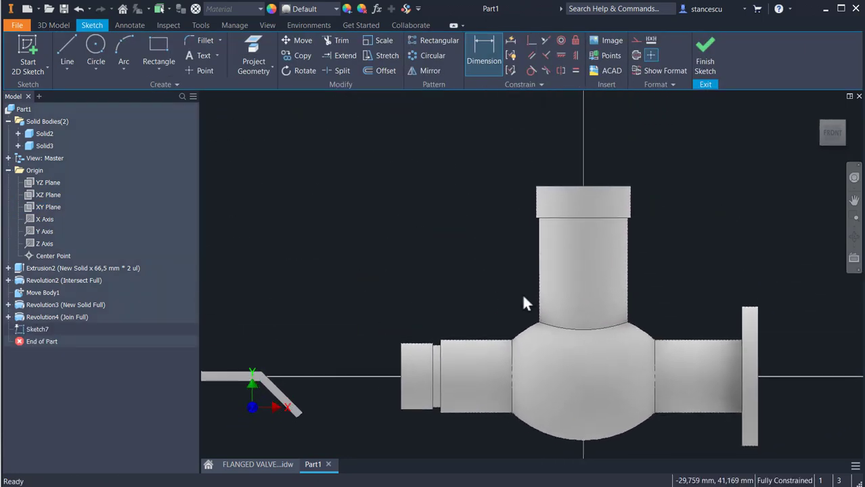
key("F7")
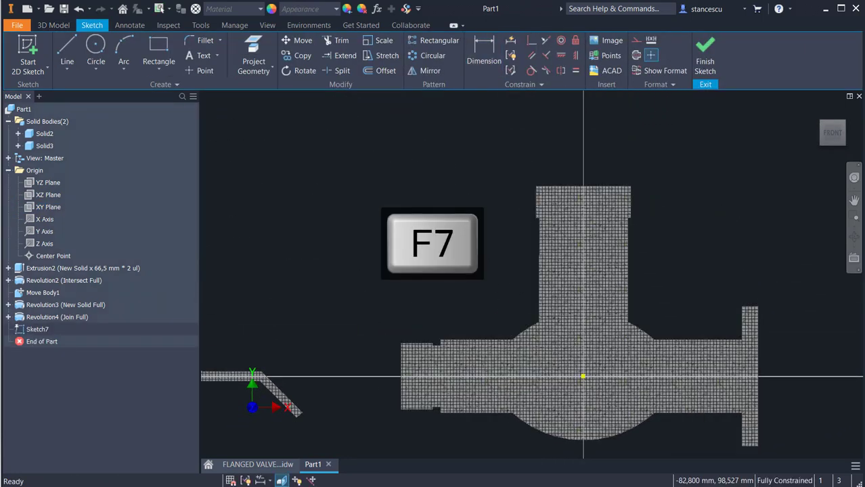
- Sketch a closed stepped profile about 69 mm long and 28 mm high, from the vertical neck's axis outward past the small threaded end's side
left_click(62, 50)
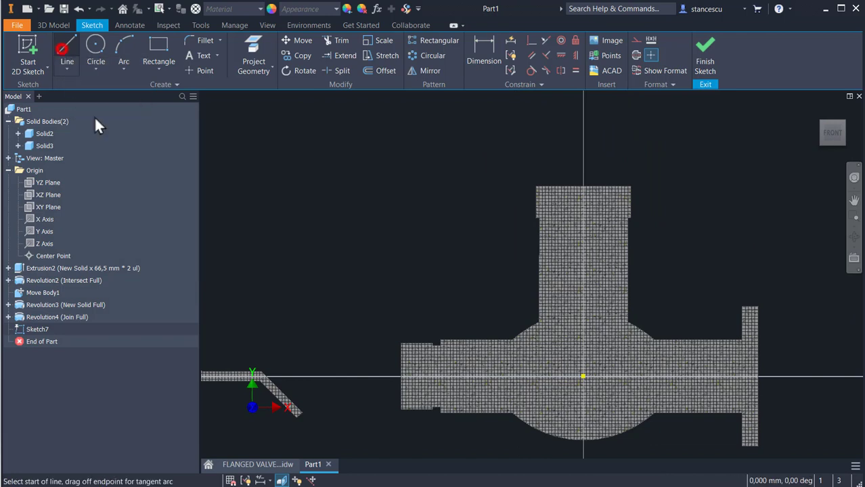
left_click(583, 274)
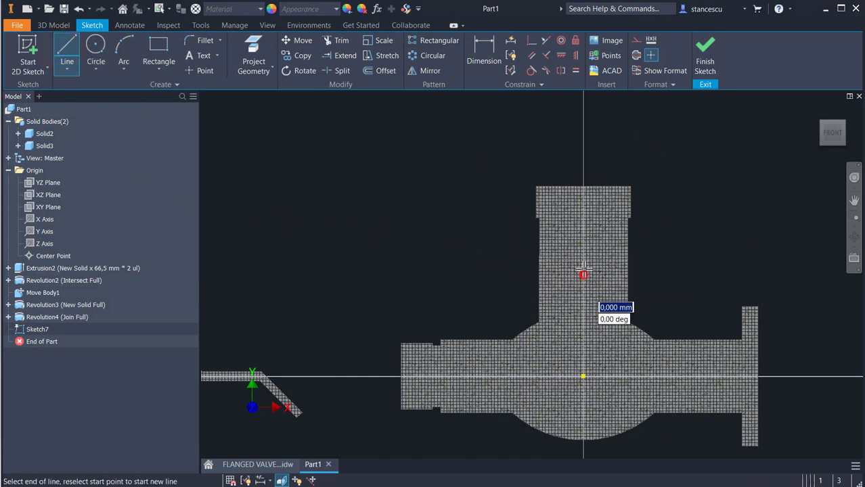
left_click(583, 239)
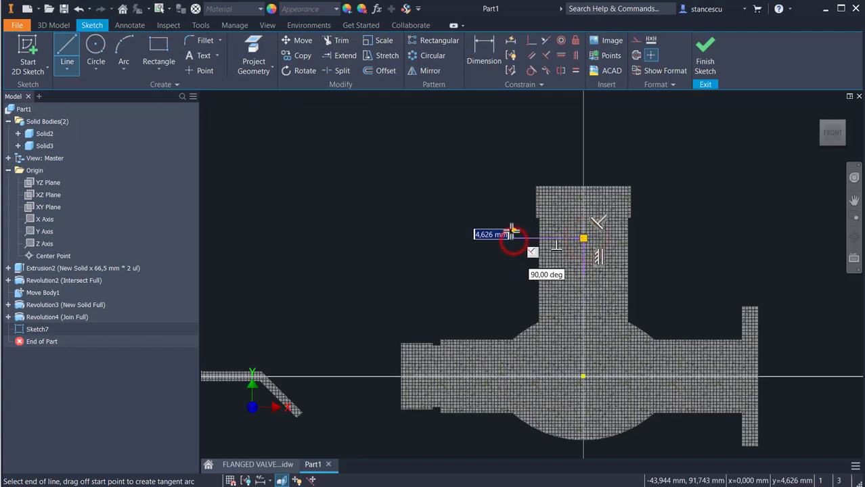
left_click(512, 237)
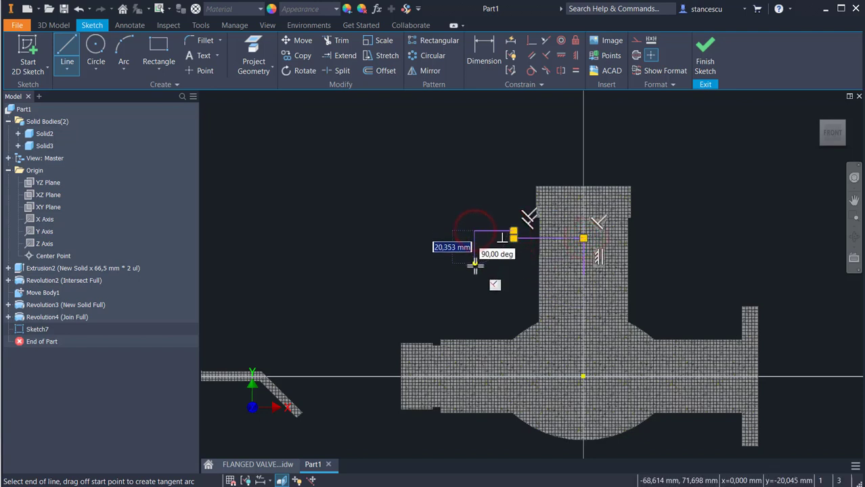
right_click(481, 303)
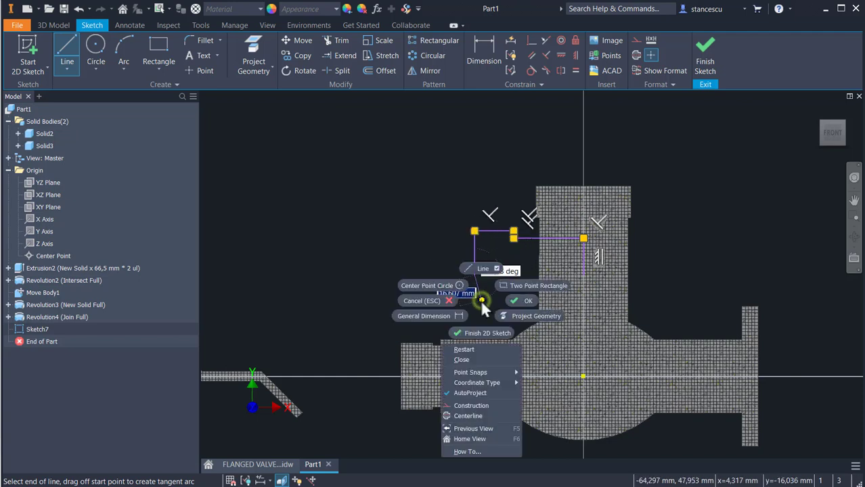
left_click(471, 359)
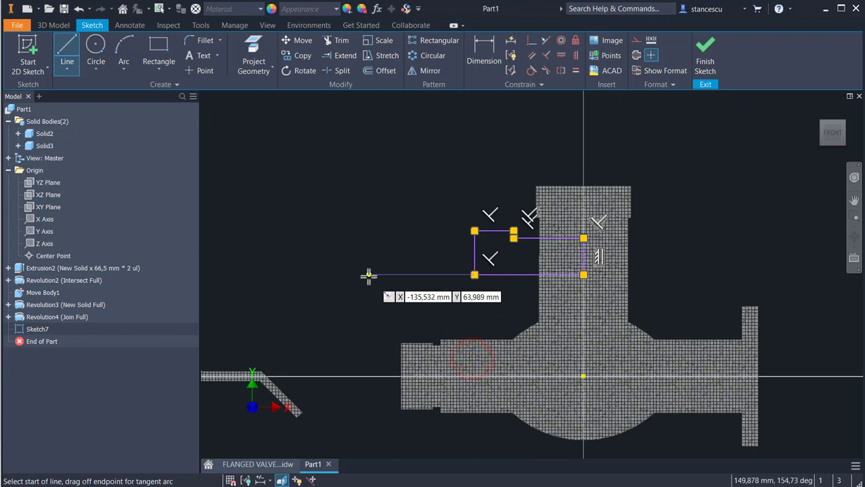
key("Escape")
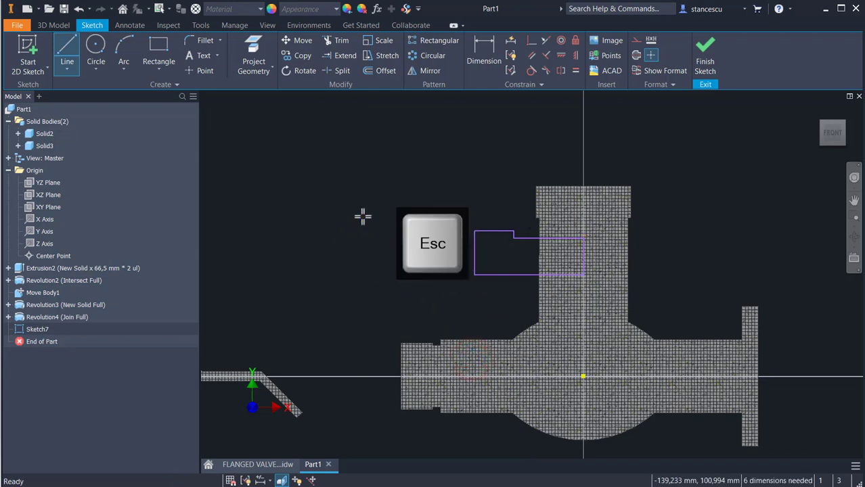
- Dimension the profile's lower horizontal line 72 mm above the origin point
left_click(482, 51)
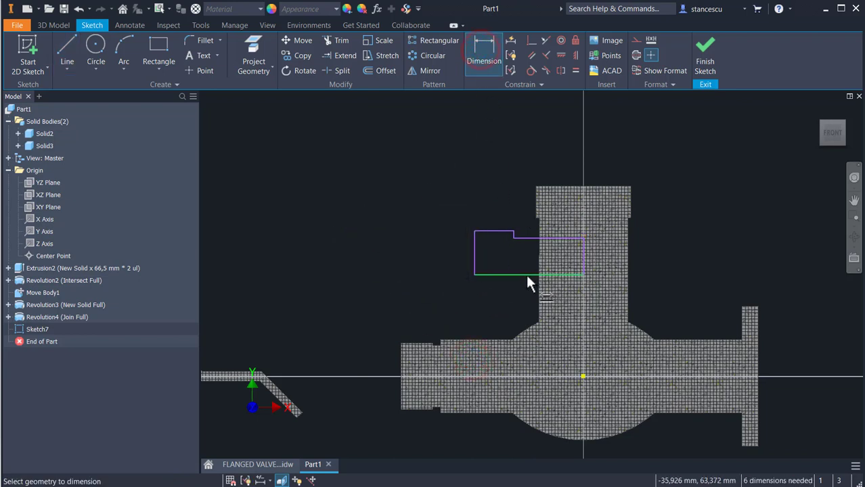
left_click(525, 275)
left_click(583, 376)
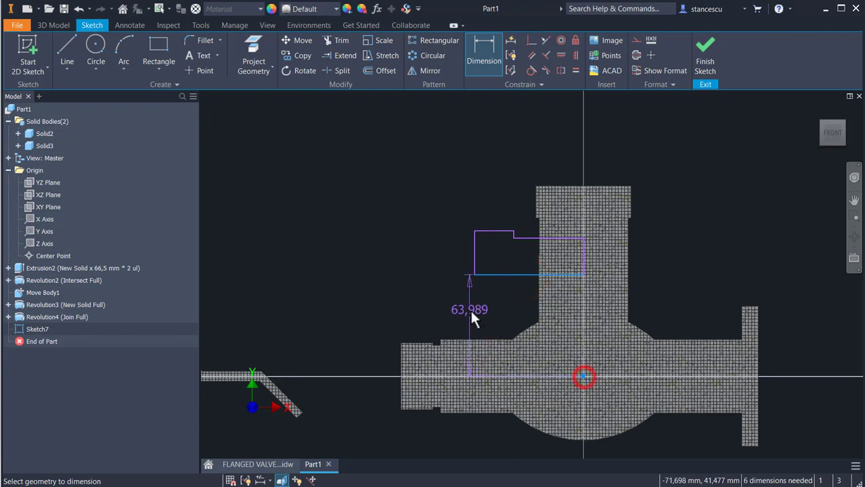
left_click(361, 316)
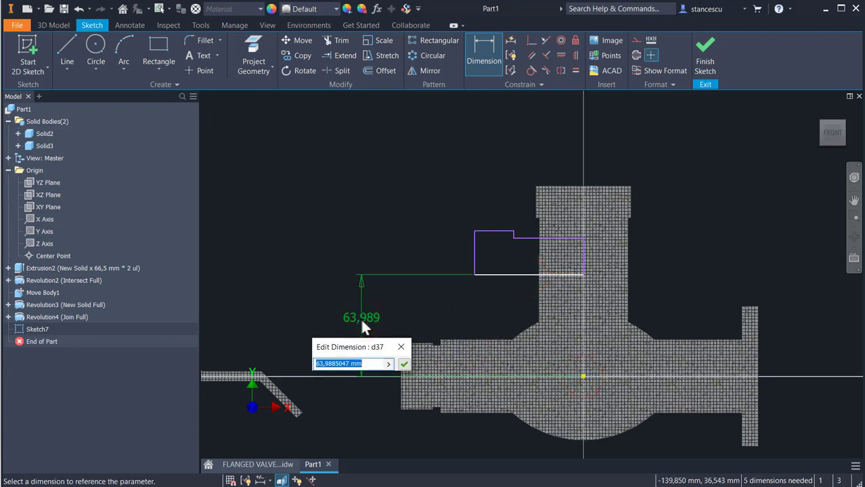
type("72")
key("Return")
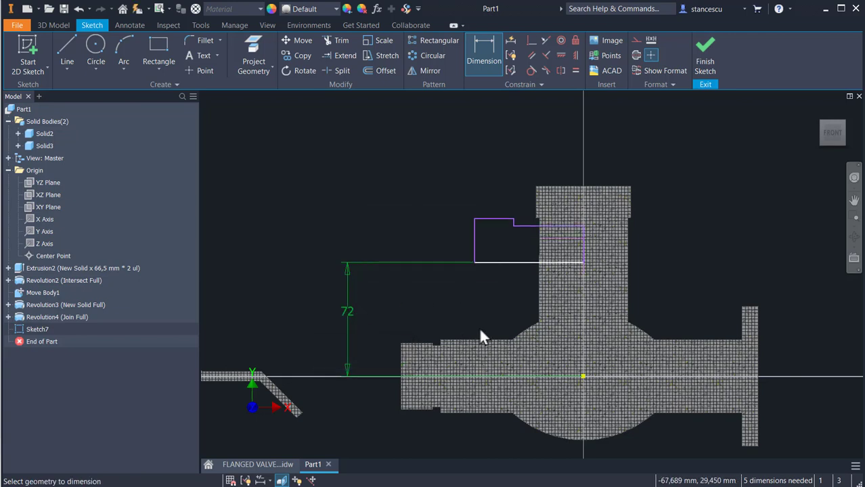
key("Escape")
- Convert the profile's lower horizontal line to a centerline
left_click(516, 259)
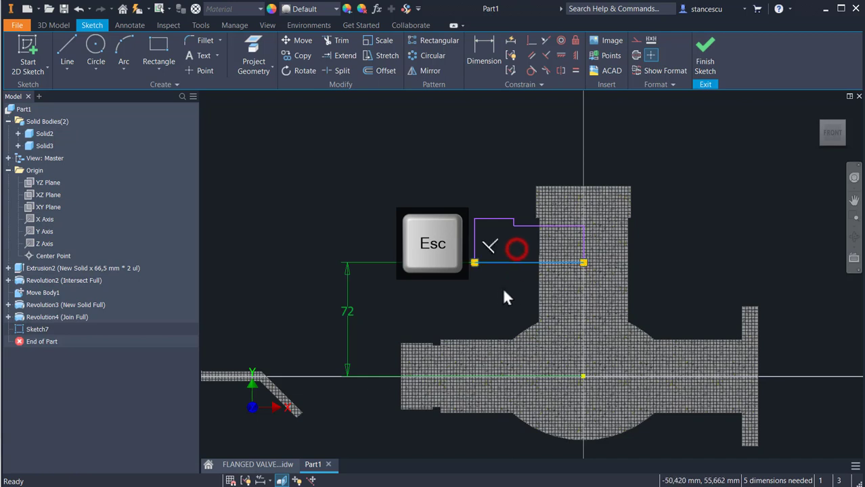
left_click(635, 55)
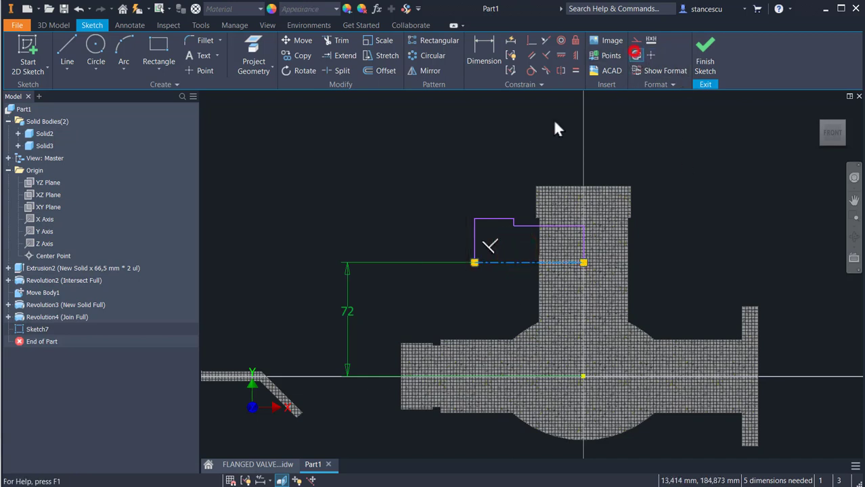
left_click(412, 181)
- Dimension the outer, higher step of the profile as a 53.746 mm diameter about the centerline
left_click(480, 49)
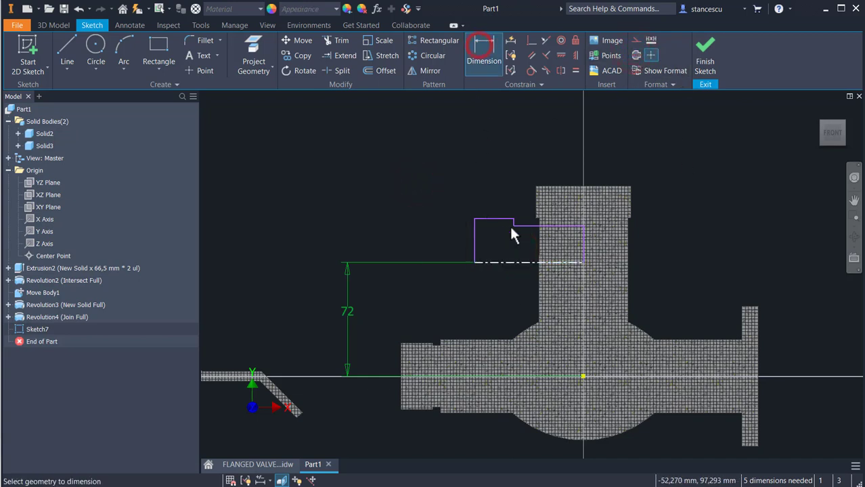
left_click(489, 219)
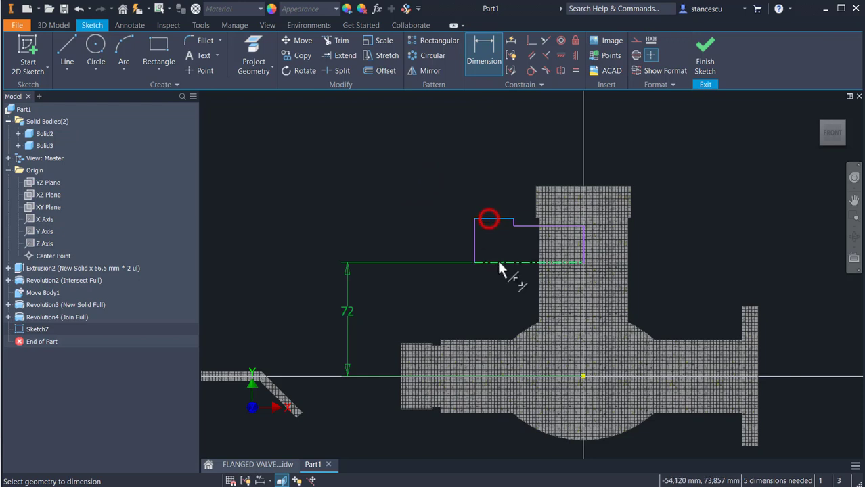
left_click(497, 258)
left_click(433, 249)
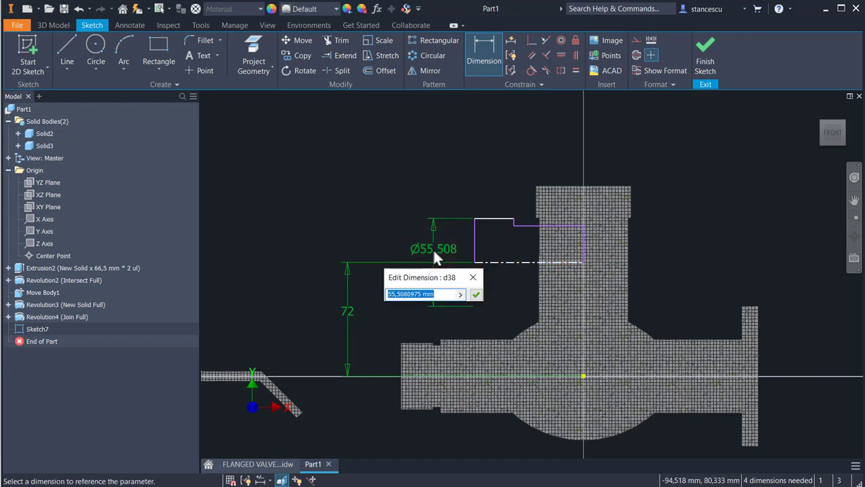
type("5")
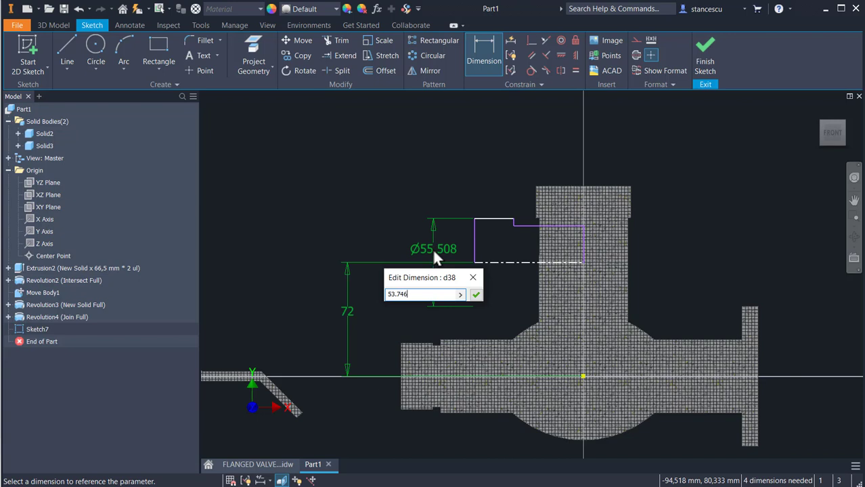
type("3.746")
key("Return")
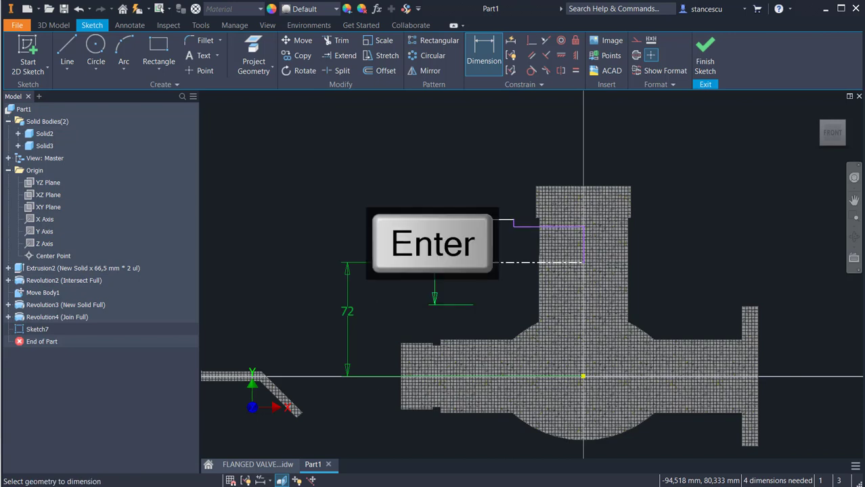
- Dimension the lower step of the profile as a 40 mm diameter about the centerline
left_click(518, 227)
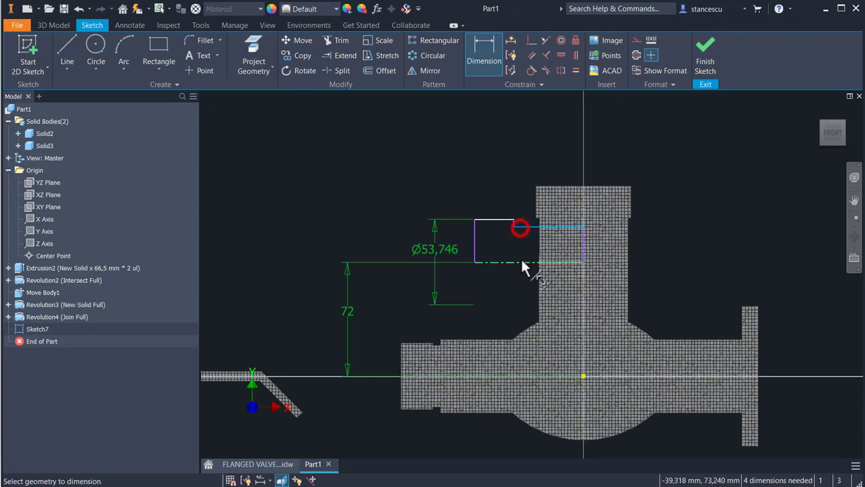
left_click(519, 263)
left_click(513, 271)
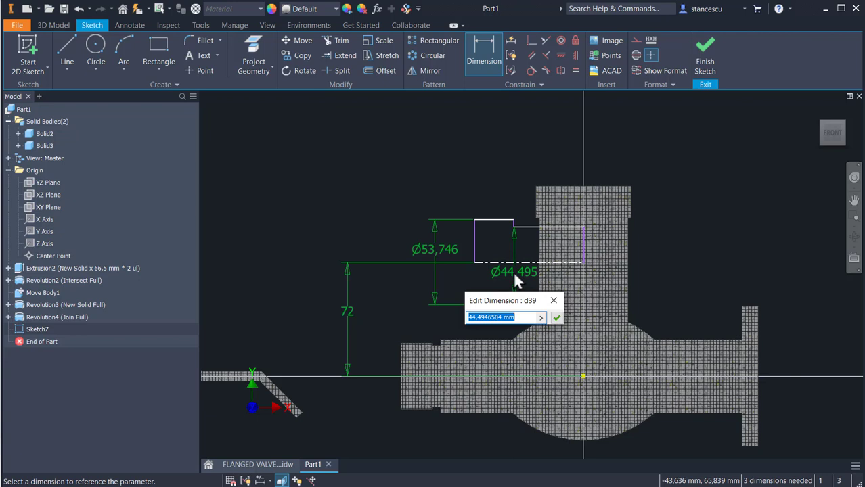
type("40")
key("Return")
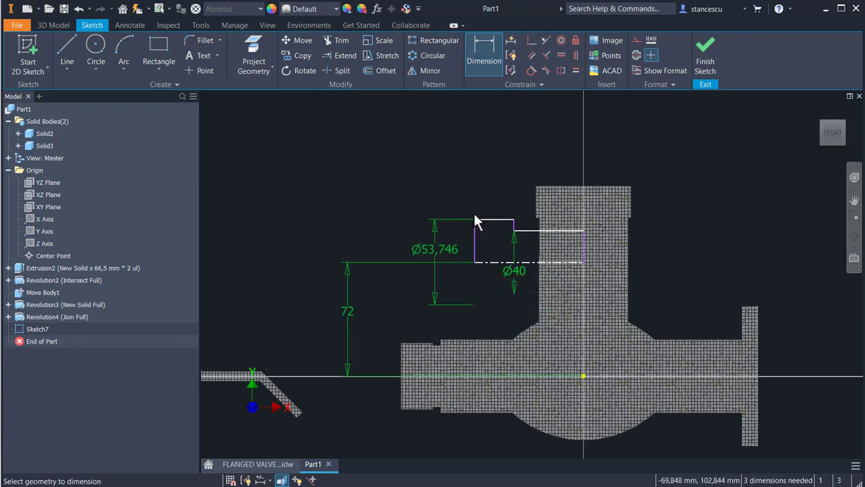
- Set the profile's overall length between its two vertical end edges to 55 mm
left_click(474, 233)
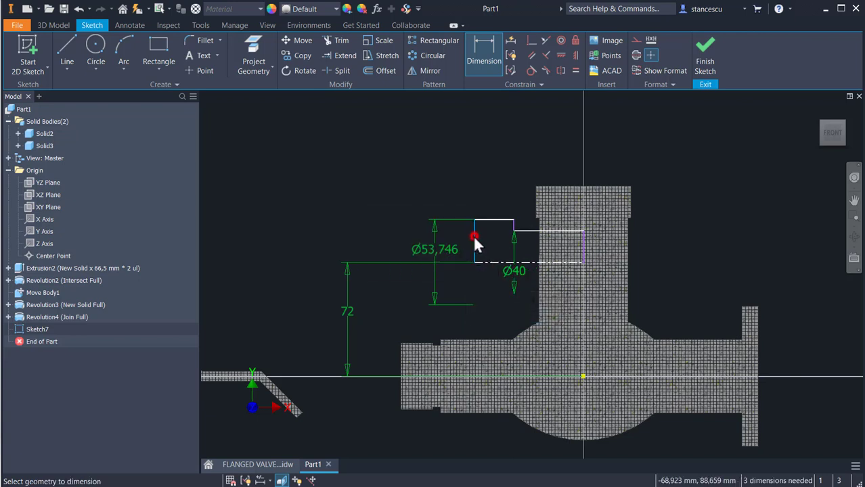
left_click(583, 251)
left_click(535, 137)
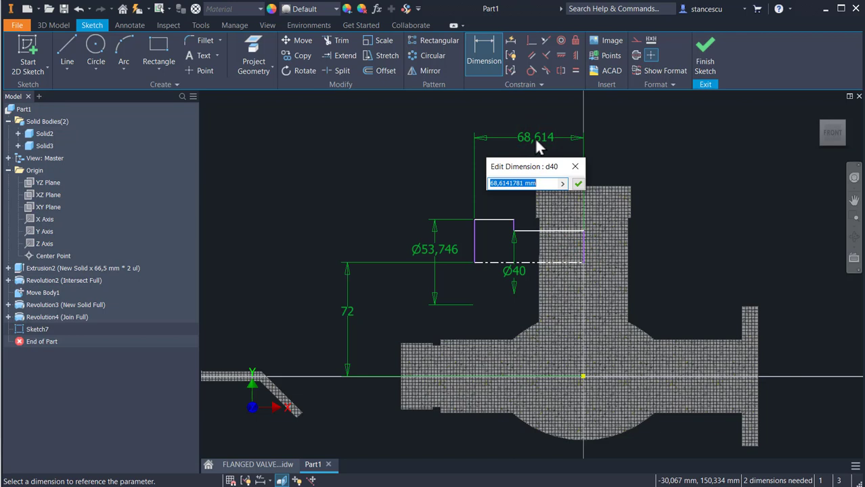
type("55")
key("Return")
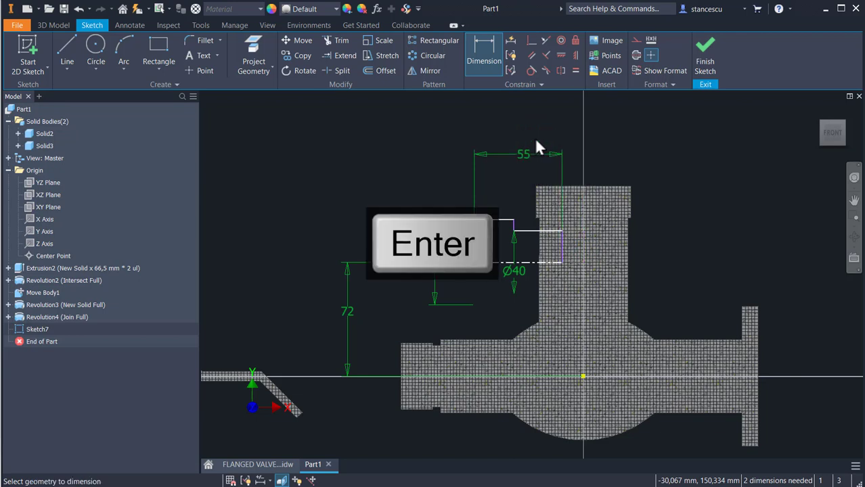
- Constrain the profile's inner vertical end edge coincident with the origin's center point
left_click(531, 41)
left_click(564, 248)
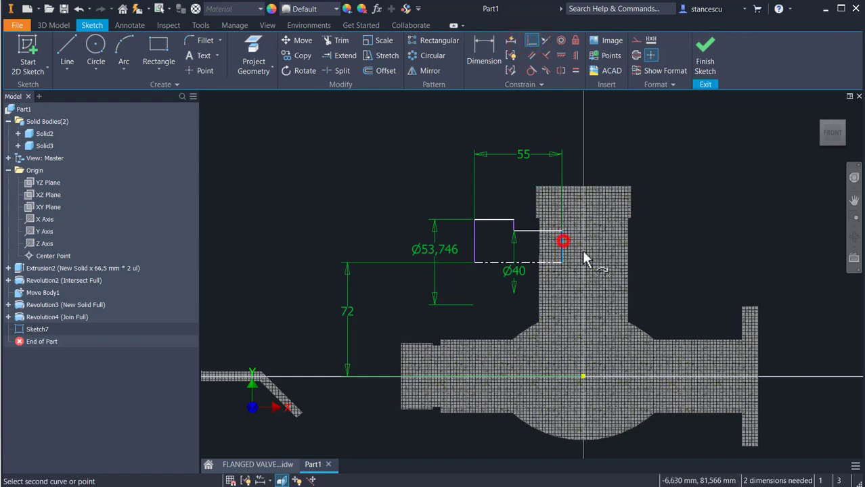
left_click(583, 374)
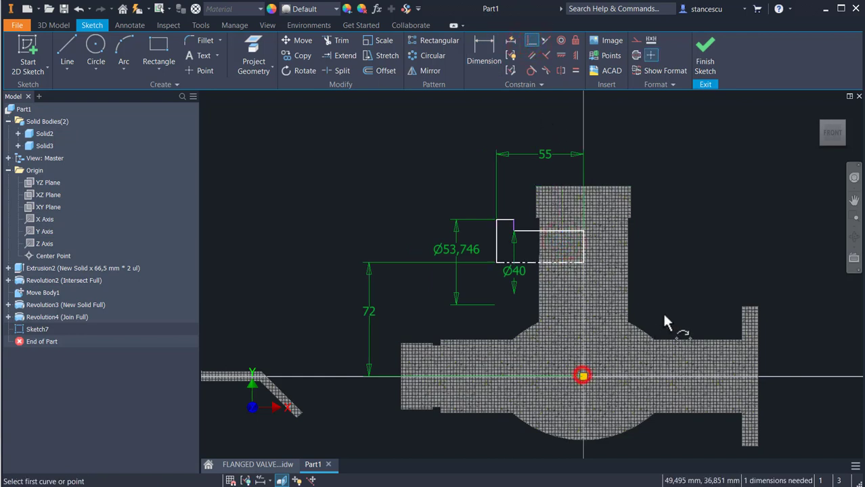
- Dimension the length of the profile's outer, higher step as 16 mm and finish the sketch
left_click(484, 49)
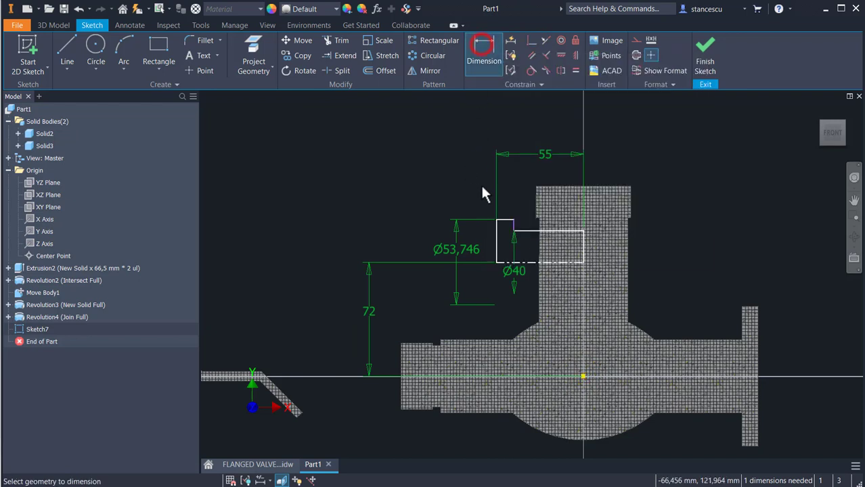
left_click(507, 220)
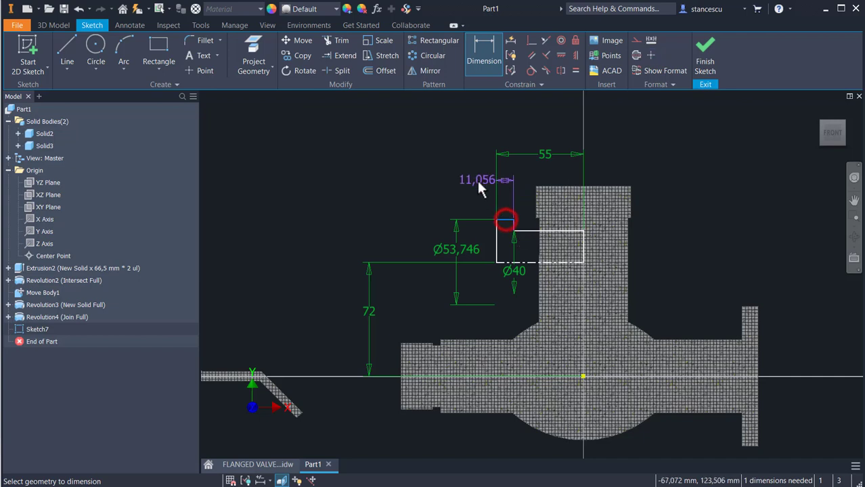
left_click(474, 179)
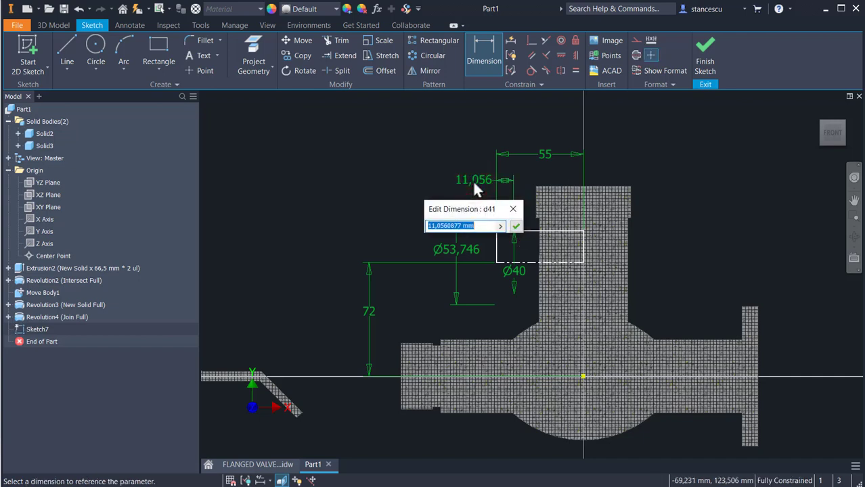
type("16")
key("Return")
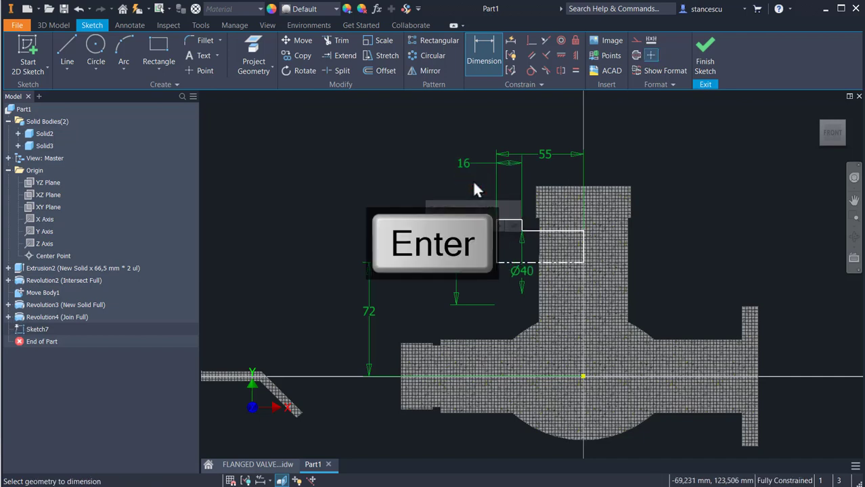
left_click(703, 60)
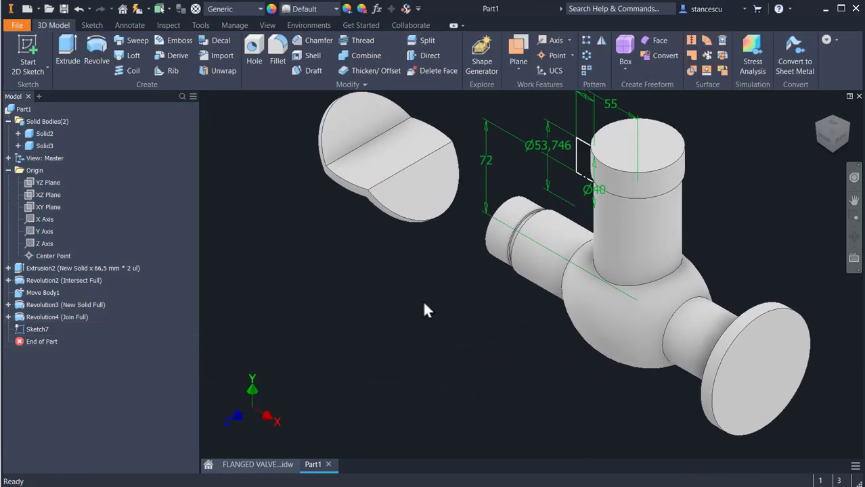
- Revolve the profile a full turn, joining it to the valve body solid instead of the separate bent plate, and restore the home view
left_click(98, 47)
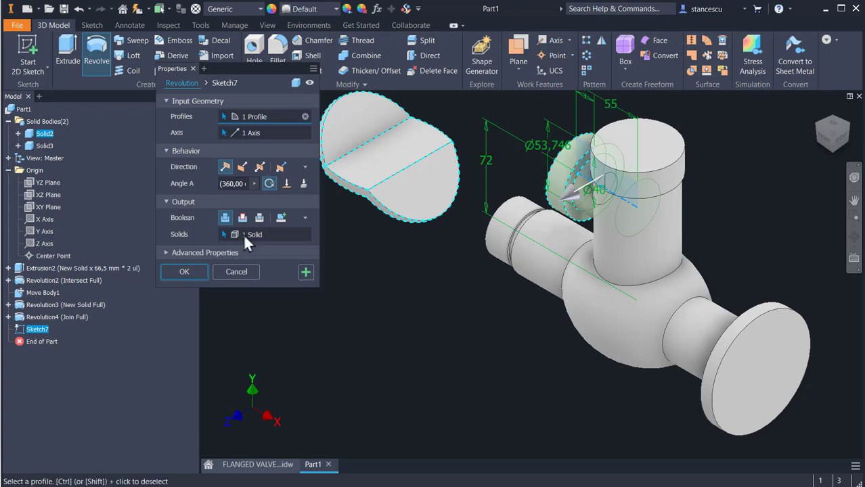
left_click(305, 234)
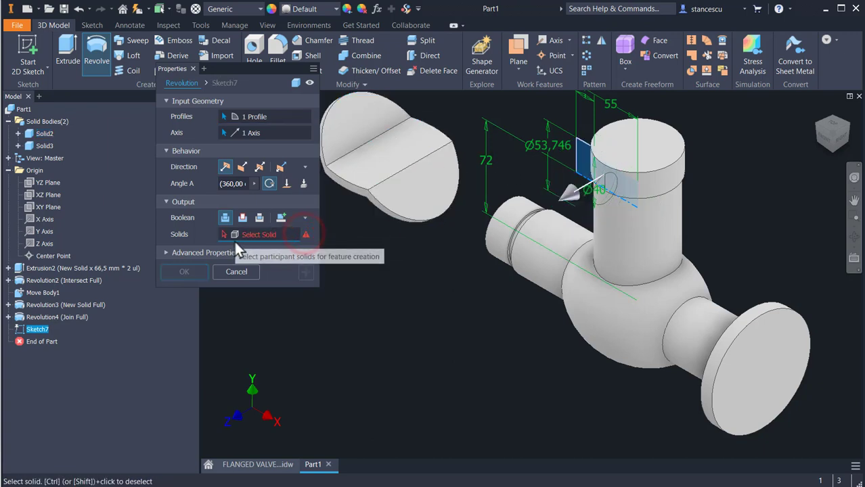
left_click(248, 234)
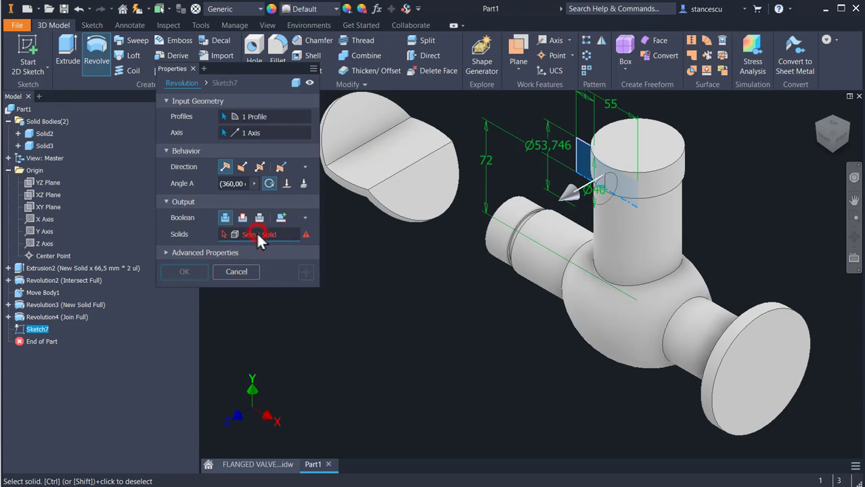
left_click(547, 244)
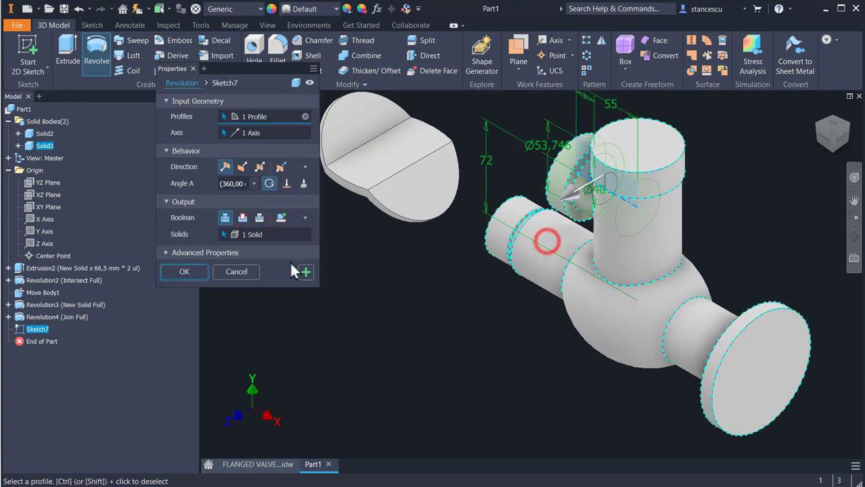
left_click(181, 269)
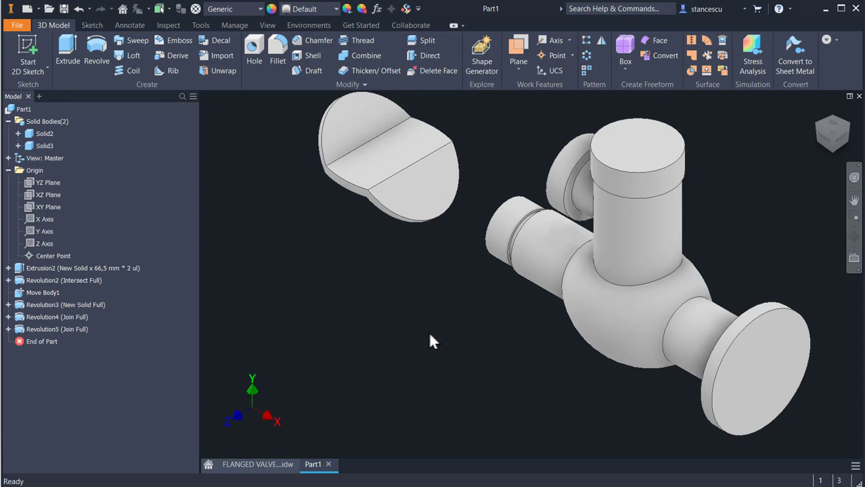
key("F6")
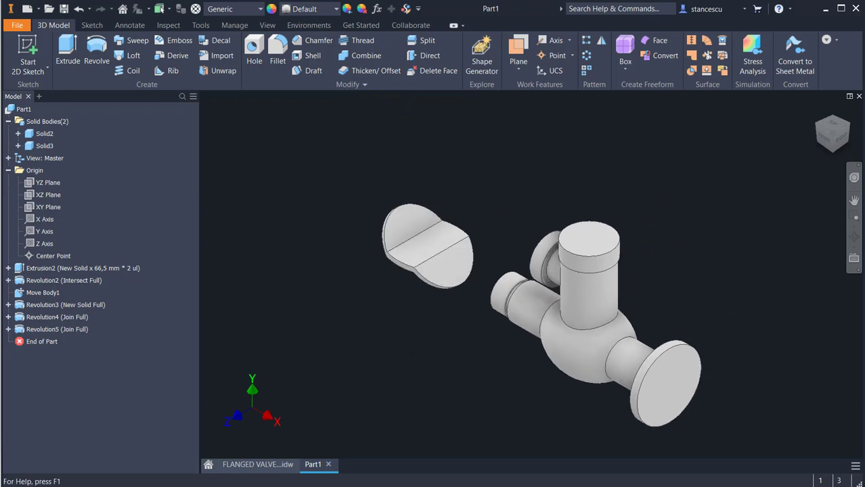
- Examine the isometric view, section B-B and top view in the flanged valve drawing for the small side branch's diameter and position
left_click(257, 465)
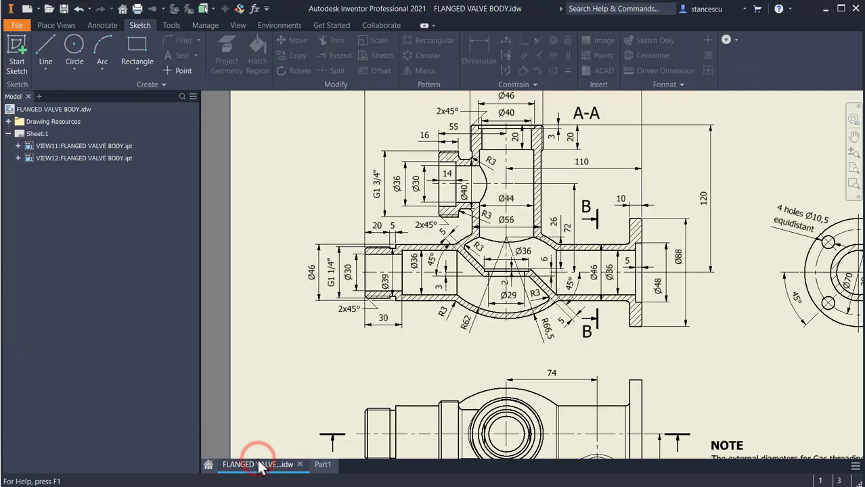
mouse_move(663, 333)
middle_mouse_down()
mouse_move(525, 240)
mouse_move(429, 190)
middle_mouse_up()
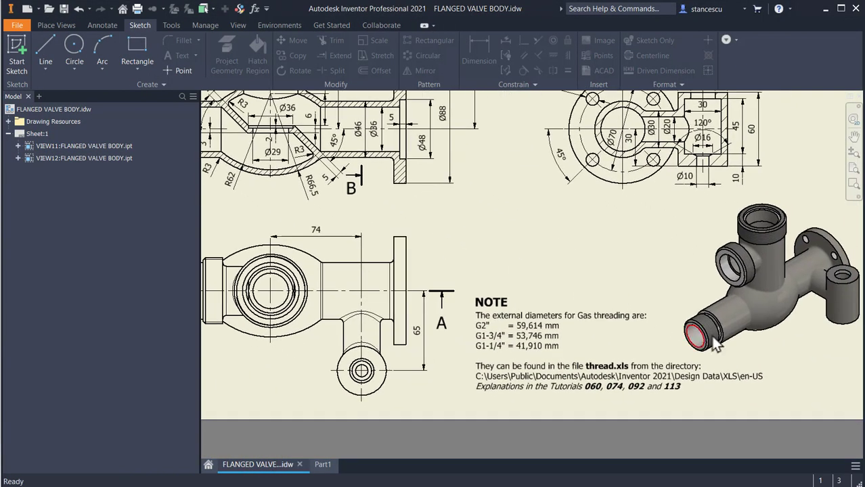
middle_click_drag(716, 345, 654, 321)
scroll(740, 301, "down", 3)
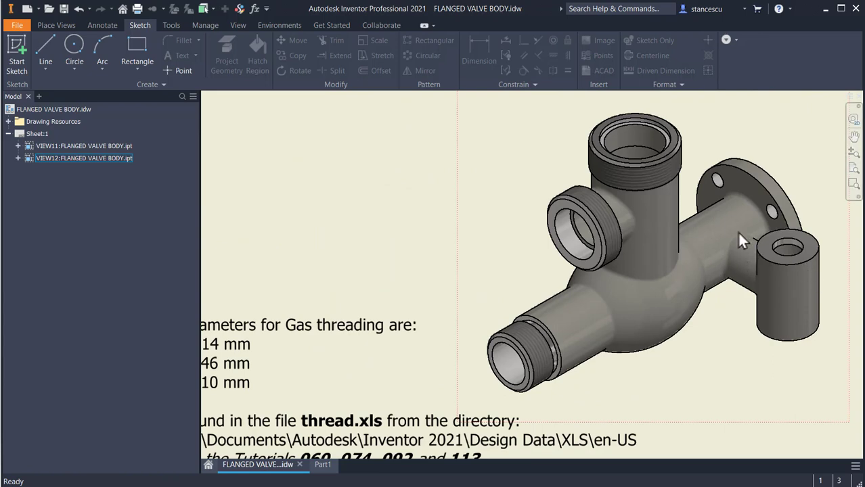
scroll(709, 349, "up", 3)
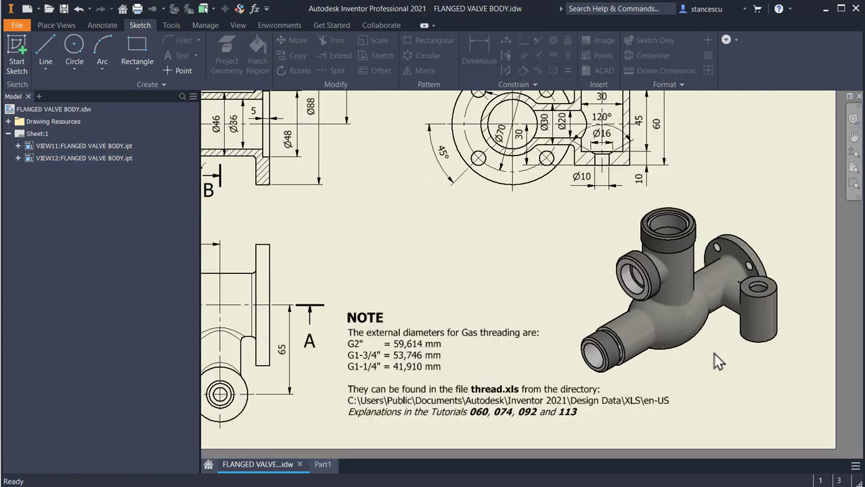
scroll(718, 362, "up", 3)
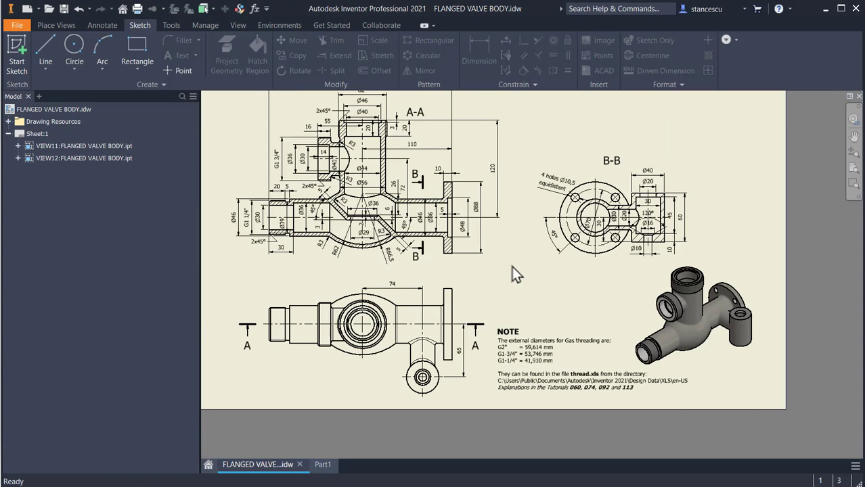
scroll(622, 210, "down", 5)
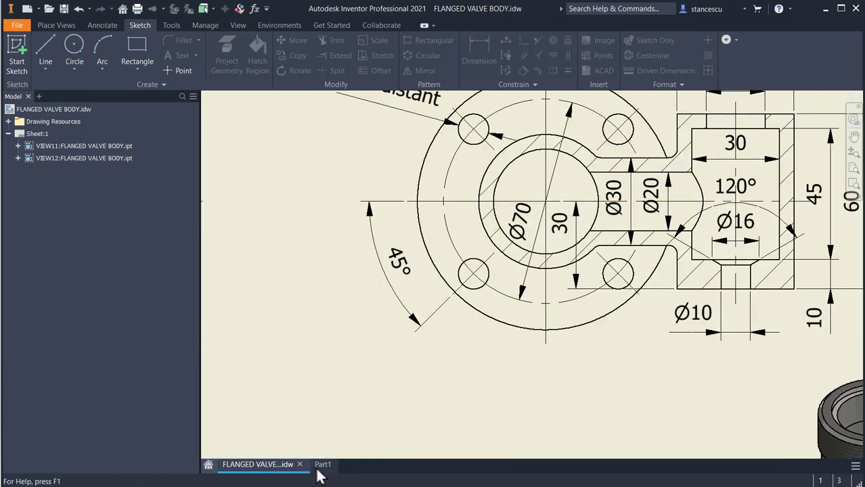
scroll(581, 372, "up", 2)
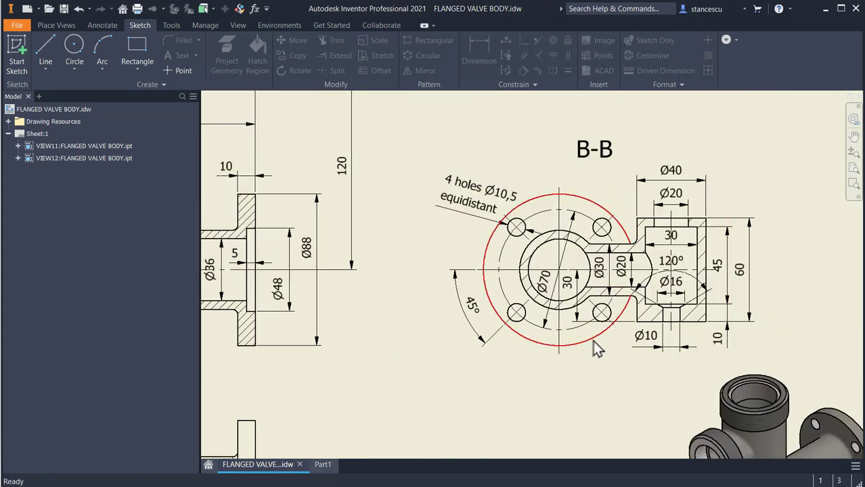
key("F2")
mouse_move(604, 394)
left_mouse_down()
mouse_move(710, 299)
mouse_move(733, 295)
left_mouse_up()
left_click_drag(546, 322, 740, 164)
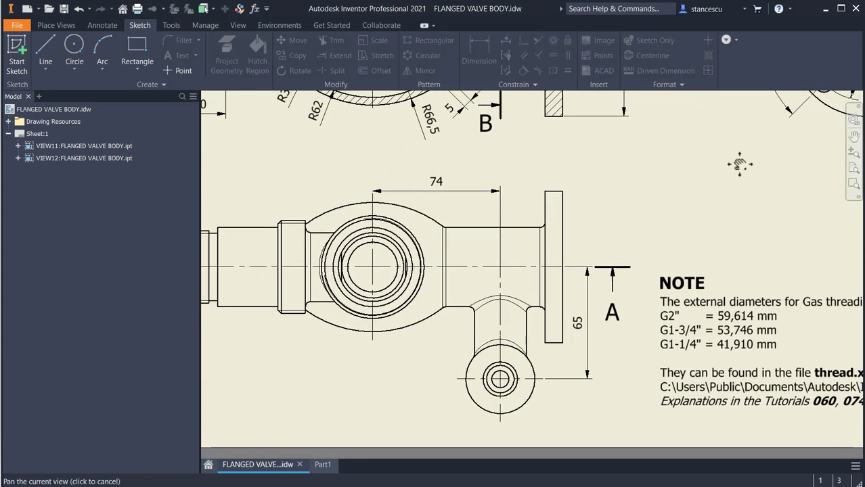
key("Escape")
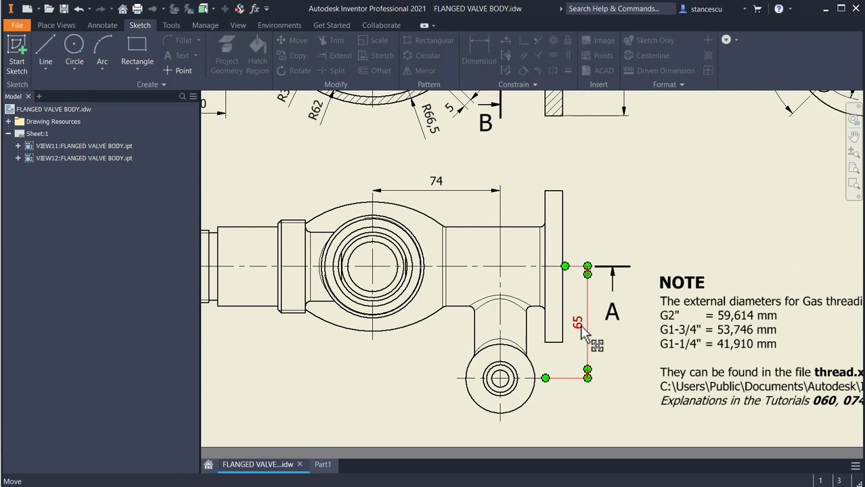
- Return to Part1, start a sketch on the XY Plane and slice the model graphics at the sketch plane
left_click(322, 464)
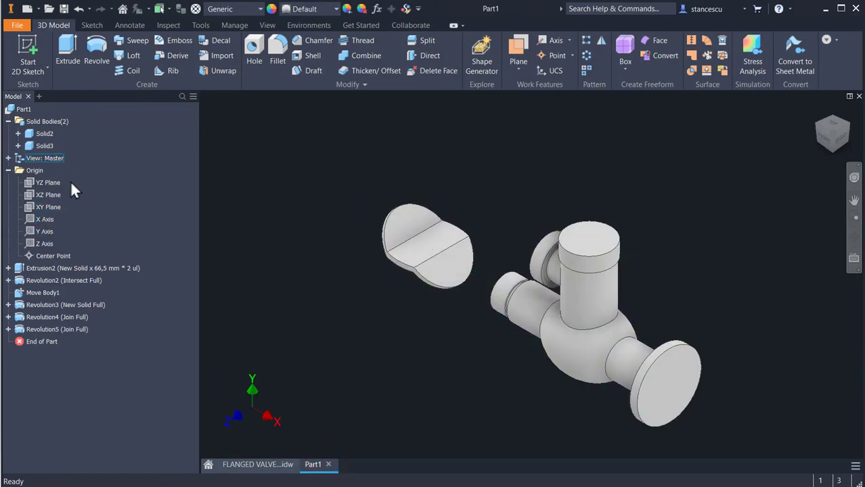
left_click(29, 205)
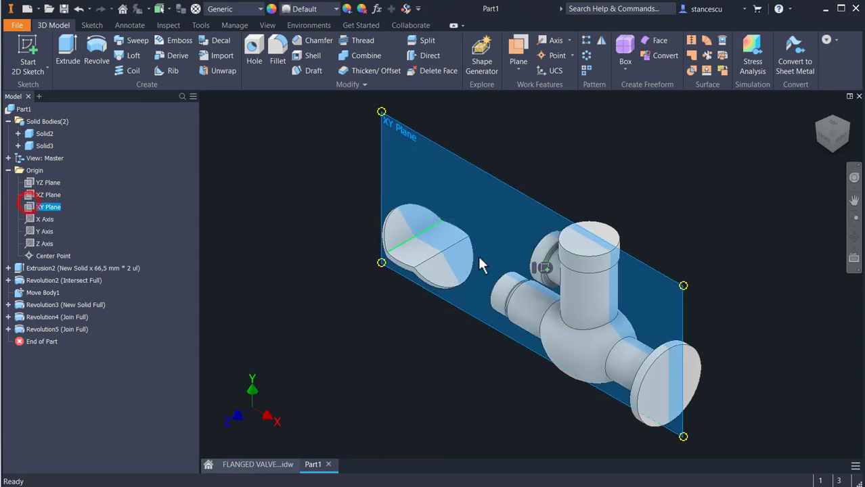
left_click(543, 268)
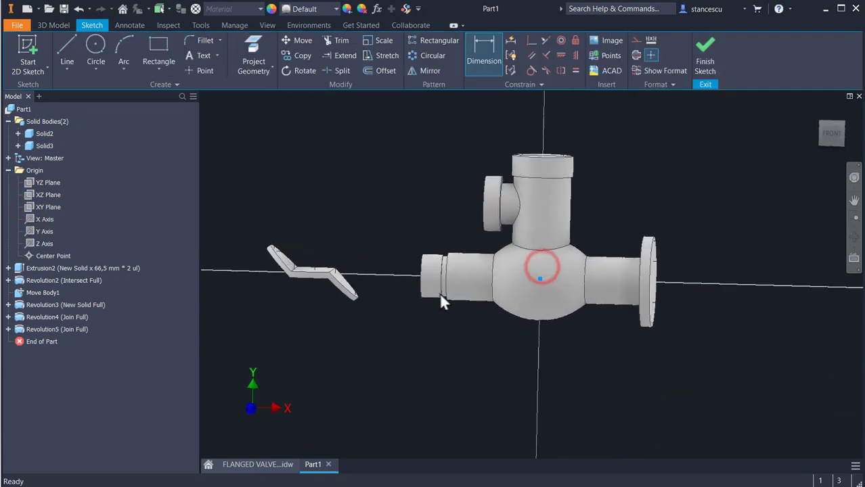
key("F7")
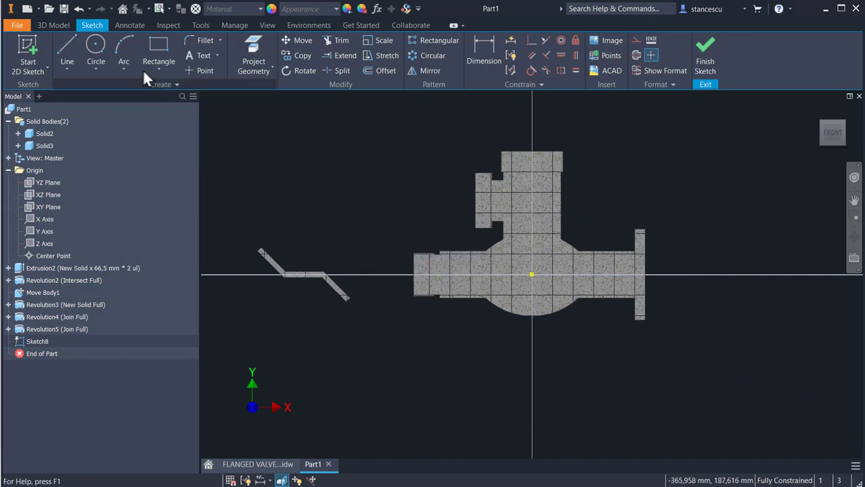
- Sketch a 30 mm diameter circle on the horizontal pipe between the spherical body and the flange
left_click(96, 61)
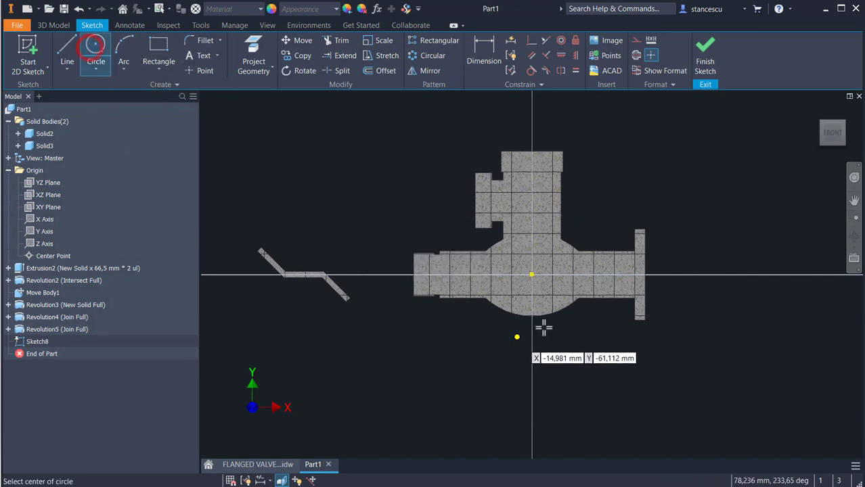
left_click(603, 274)
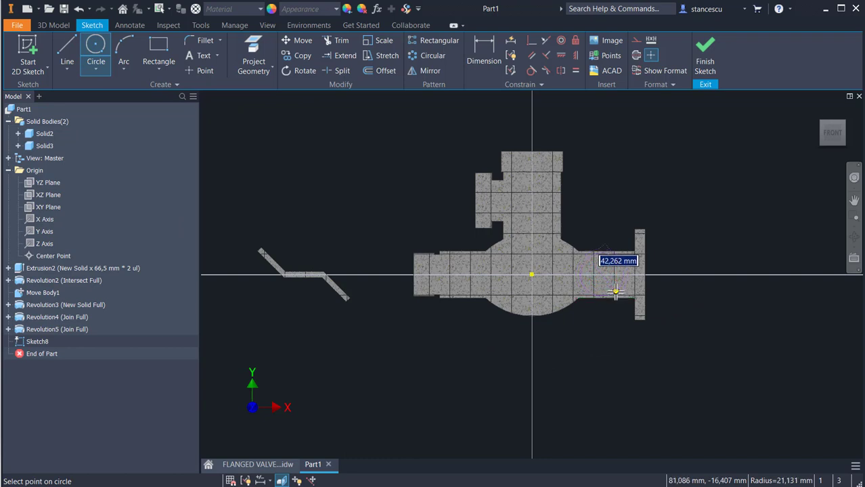
type("30")
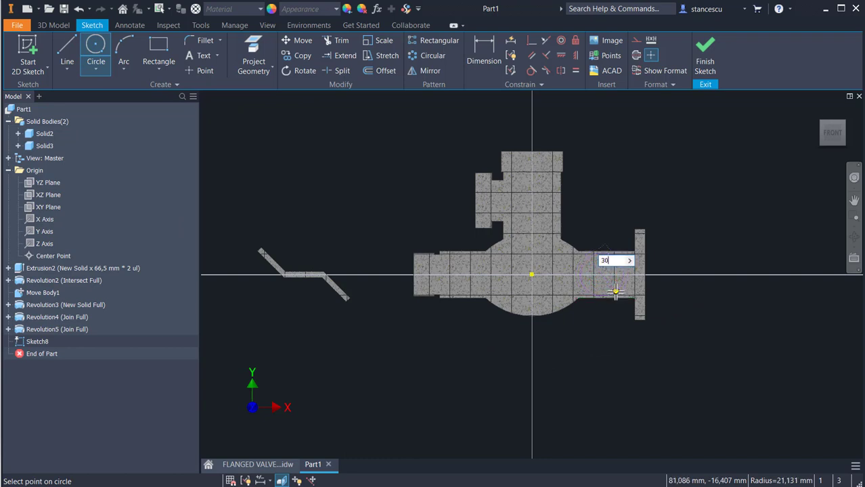
key("Return")
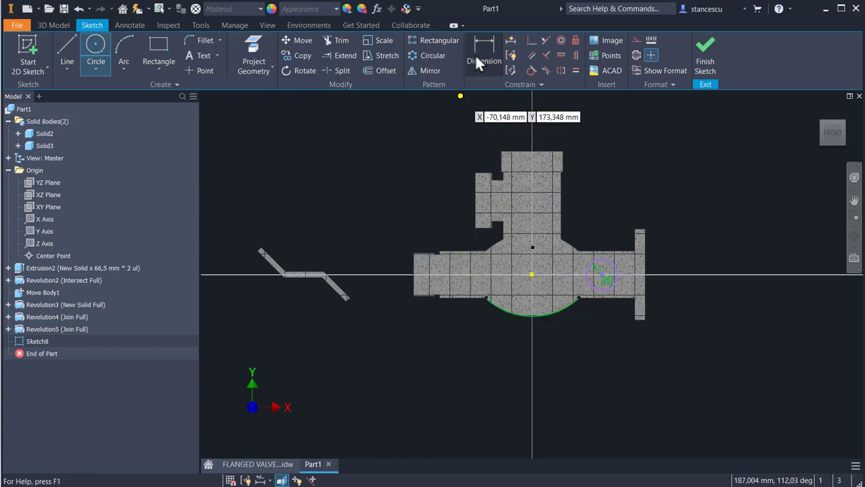
- Constrain the circle's center to be horizontally aligned with the sketch origin
left_click(561, 54)
left_click(531, 275)
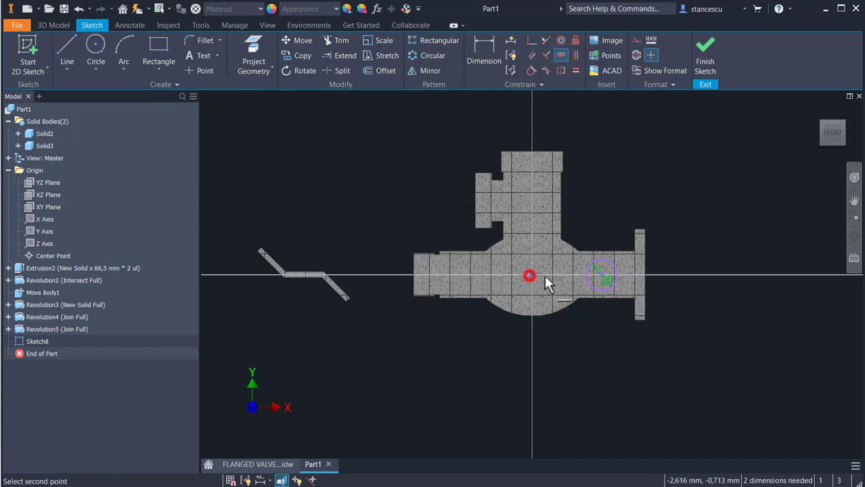
left_click(600, 273)
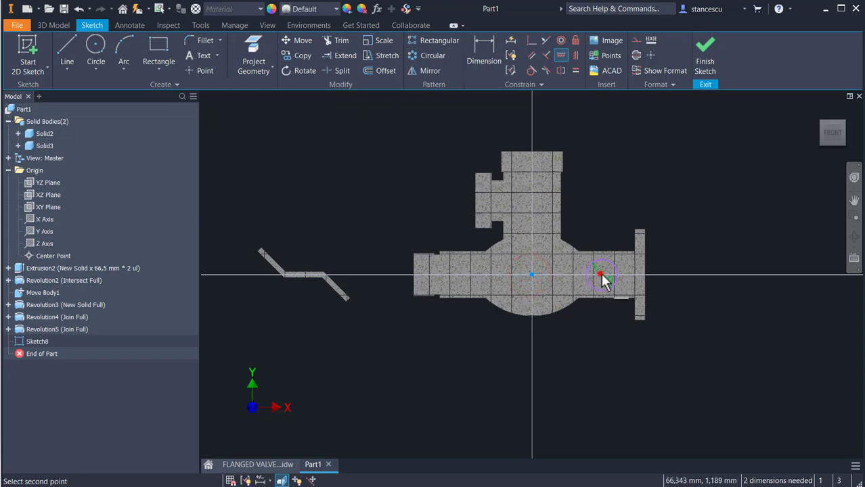
- Dimension the circle's center 74 mm from the sketch origin and finish the sketch
left_click(486, 47)
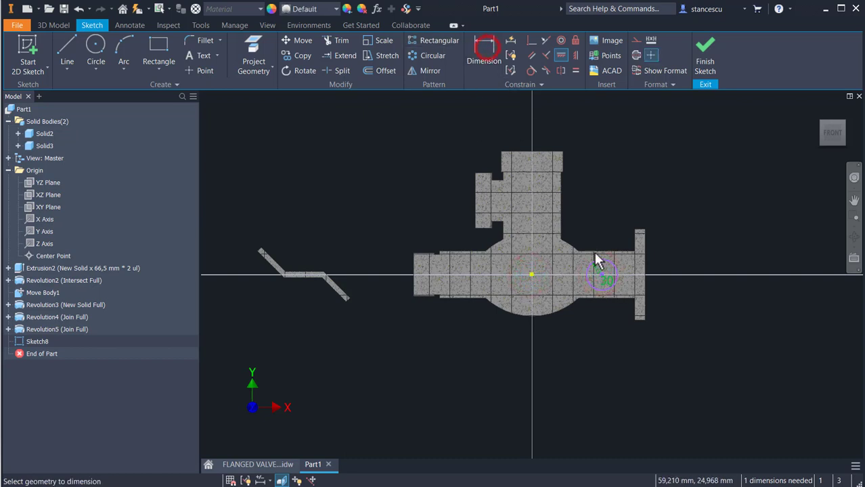
left_click(604, 262)
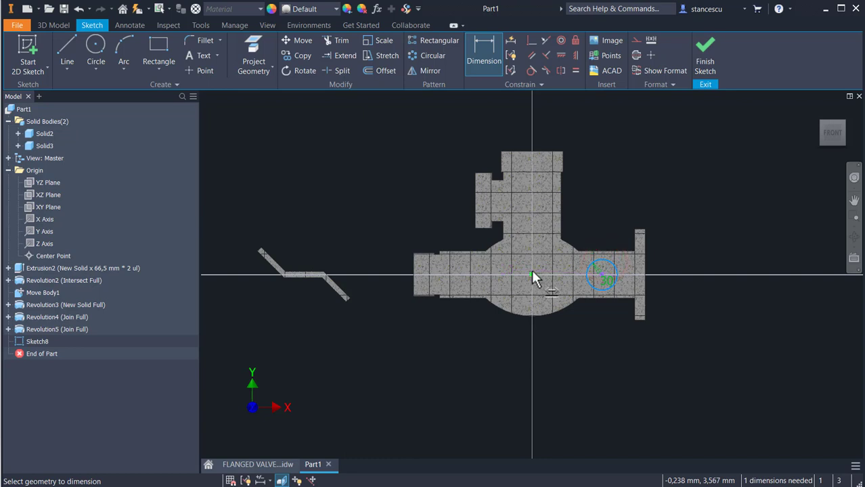
left_click(532, 274)
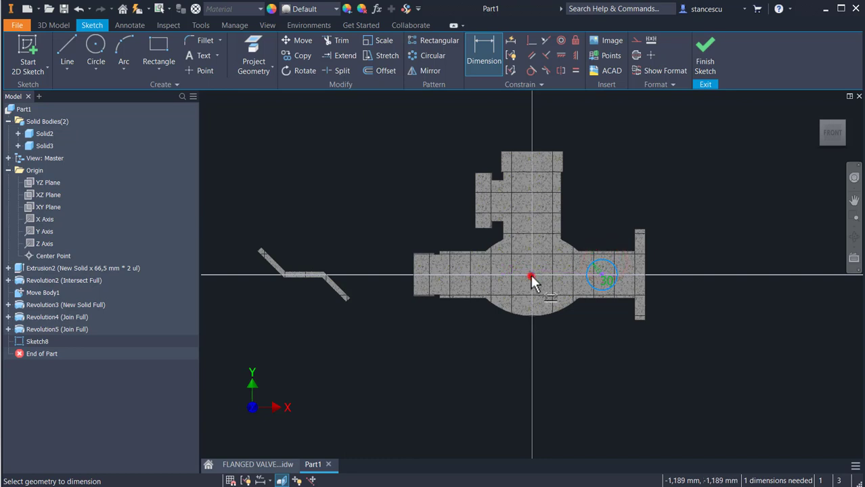
left_click(588, 183)
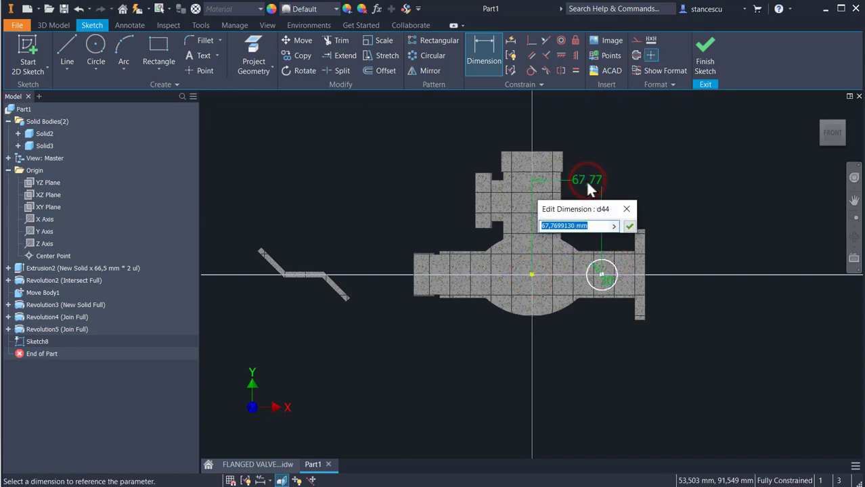
type("74")
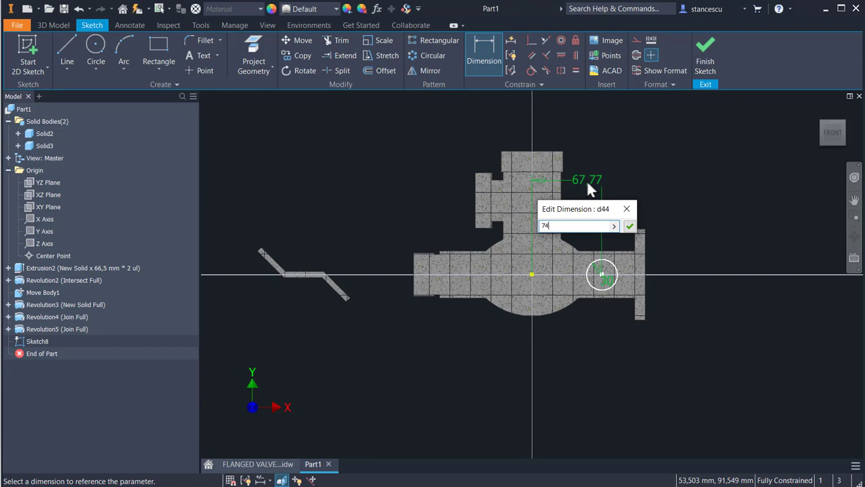
key("Return")
left_click(704, 49)
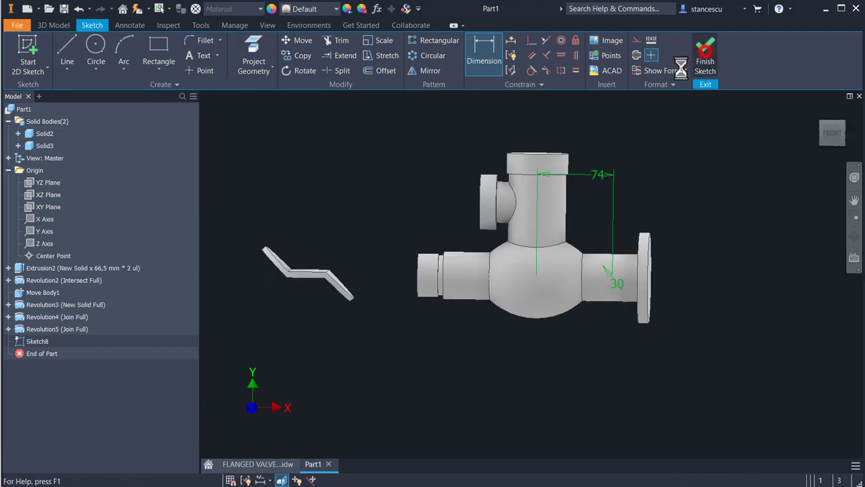
- Extrude the 30 mm circle 60 mm outward, replacing the plate with the valve body as the solid to join
left_click(66, 49)
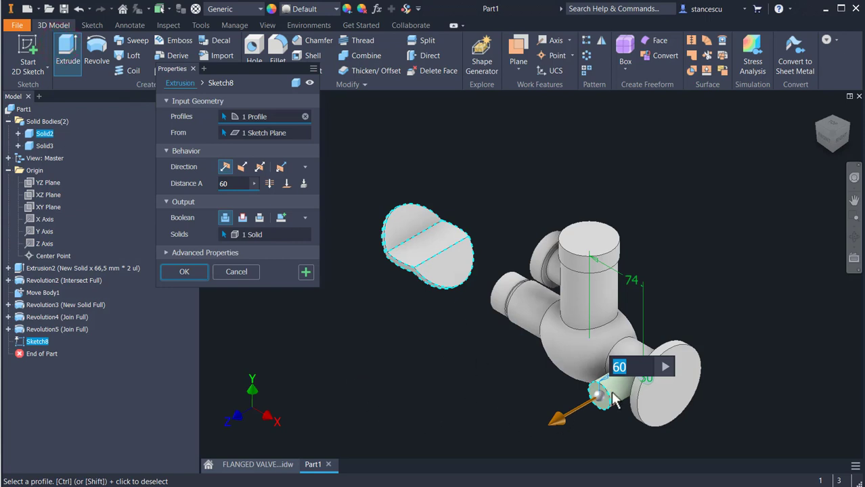
left_click(293, 235)
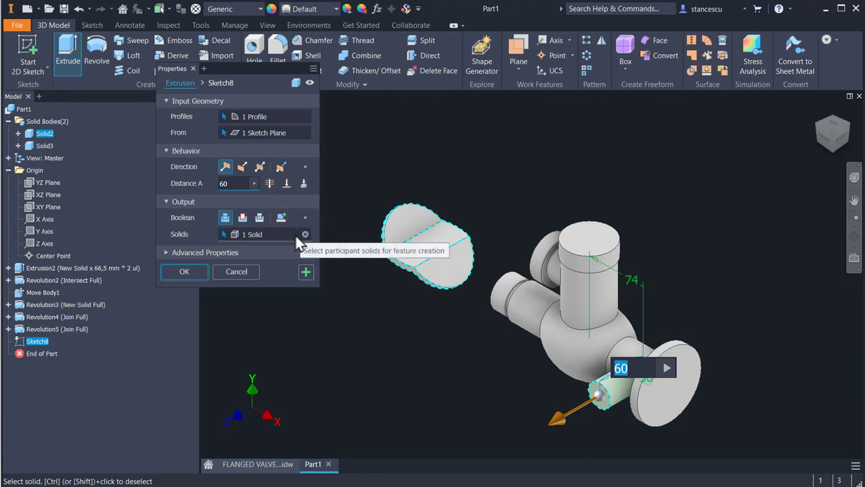
left_click(305, 235)
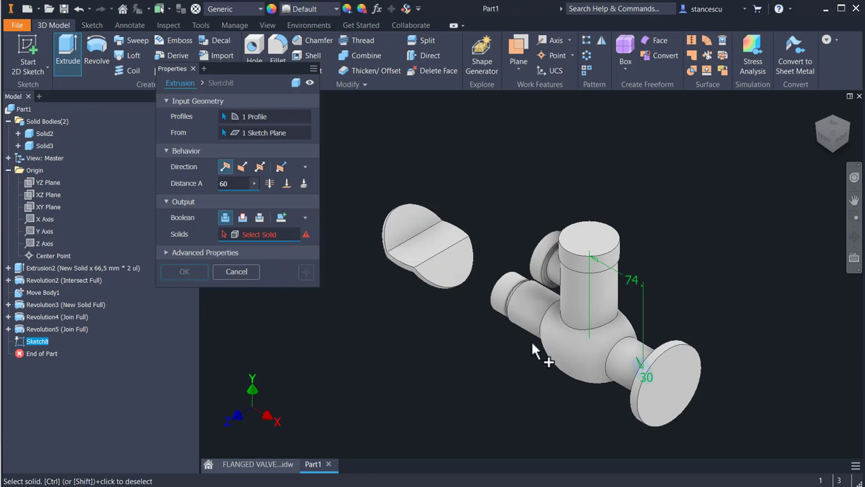
left_click(571, 347)
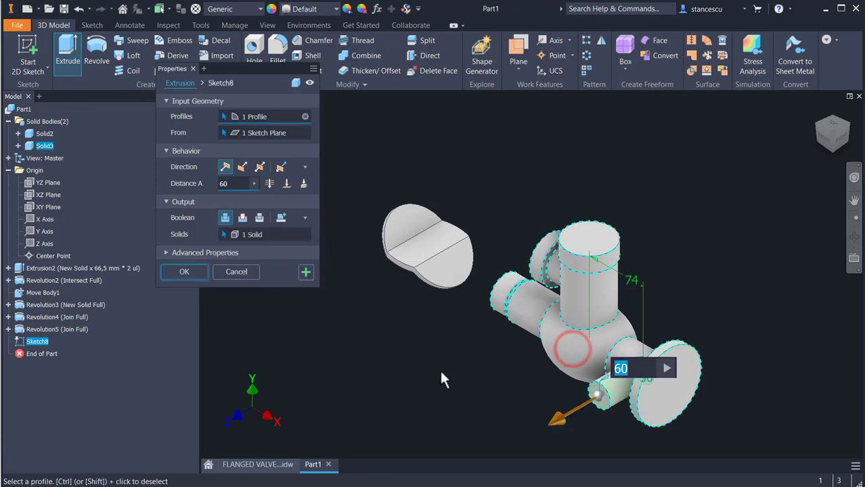
left_click(196, 267)
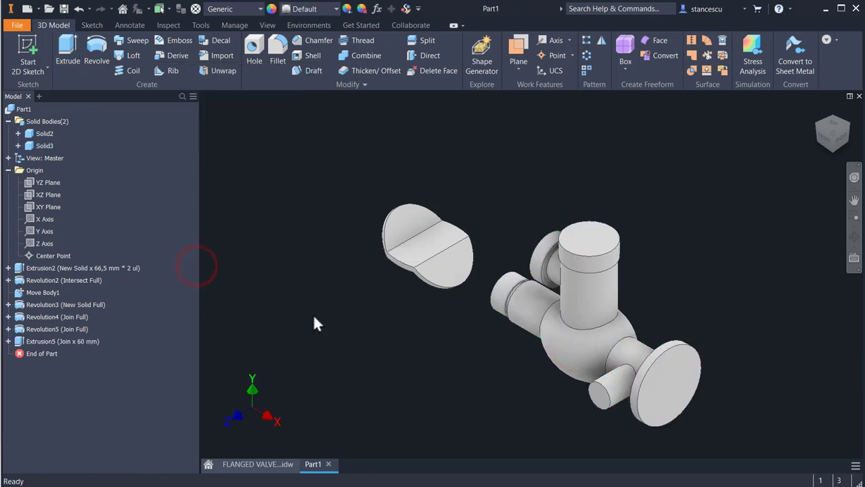
- Examine the top view and section B-B in the flanged valve drawing for the upright end cylinder's position, diameter and height
left_click(269, 464)
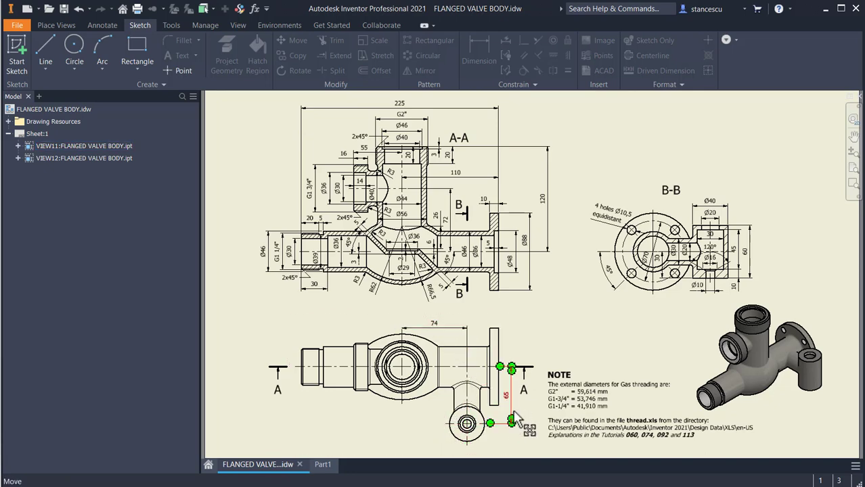
scroll(512, 399, "up", 4)
middle_click_drag(512, 400, 497, 315)
mouse_move(603, 297)
middle_mouse_down()
mouse_move(518, 308)
mouse_move(450, 401)
middle_mouse_up()
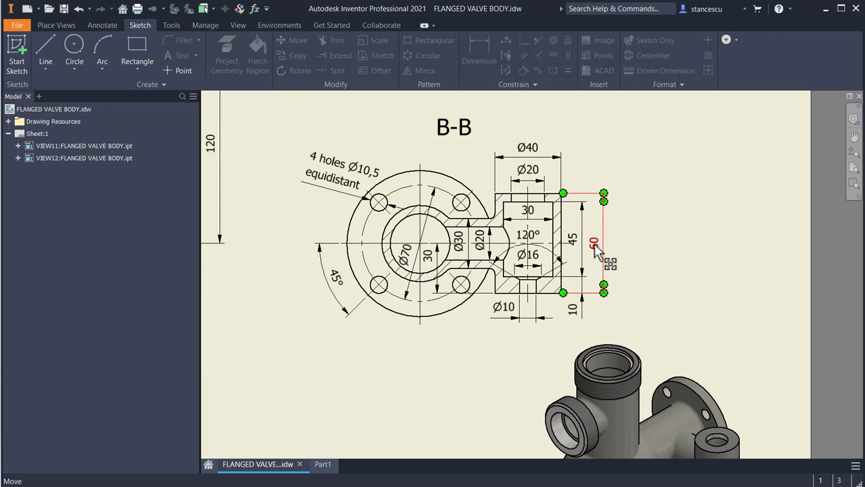
- Return to Part1, start a sketch on the XZ Plane and slice the model graphics at the sketch plane
left_click(322, 465)
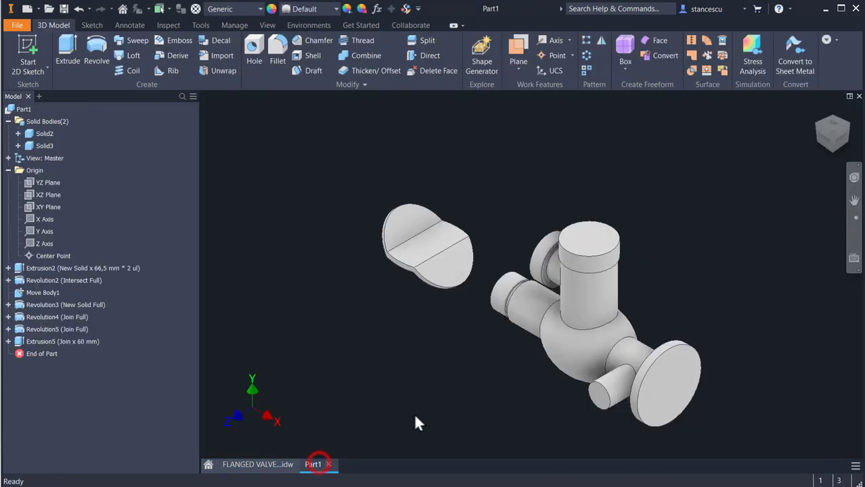
left_click(42, 194)
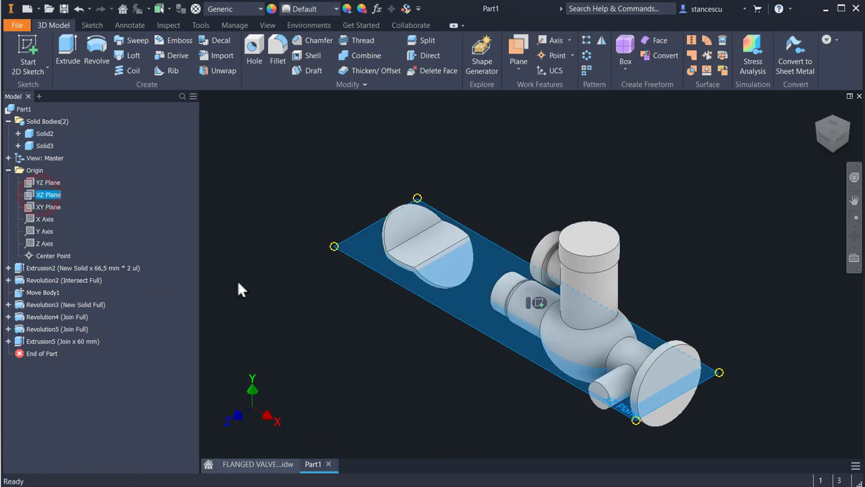
left_click(536, 304)
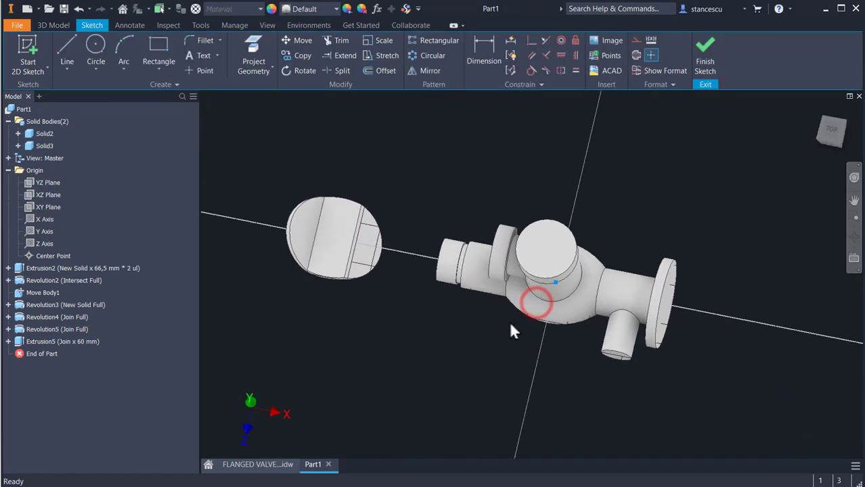
key("F7")
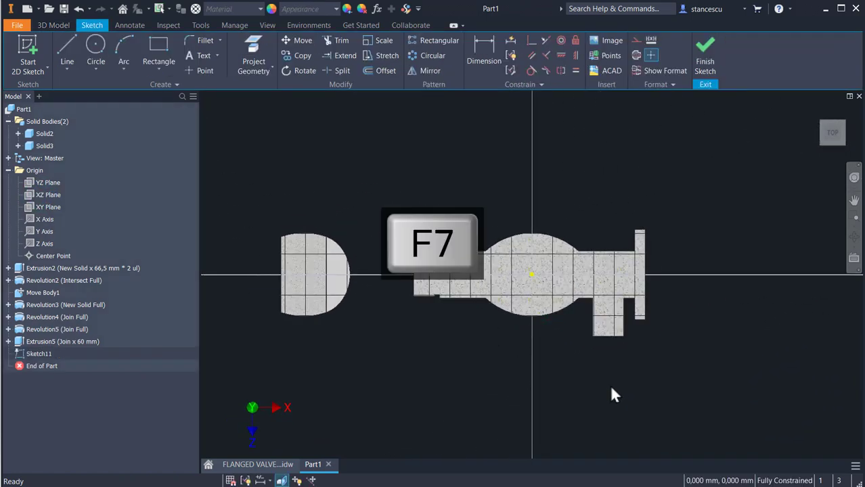
- Sketch a 40 mm diameter circle centered on the midpoint of the side branch's outer end and finish the sketch
left_click(96, 46)
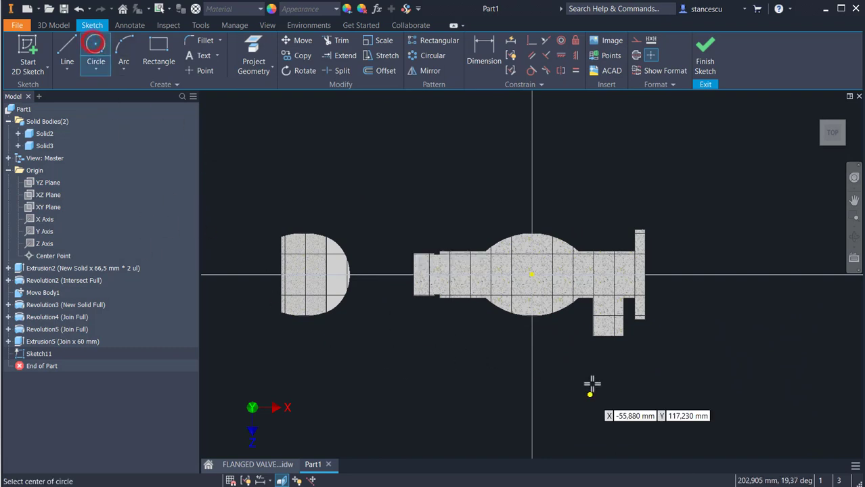
left_click(607, 334)
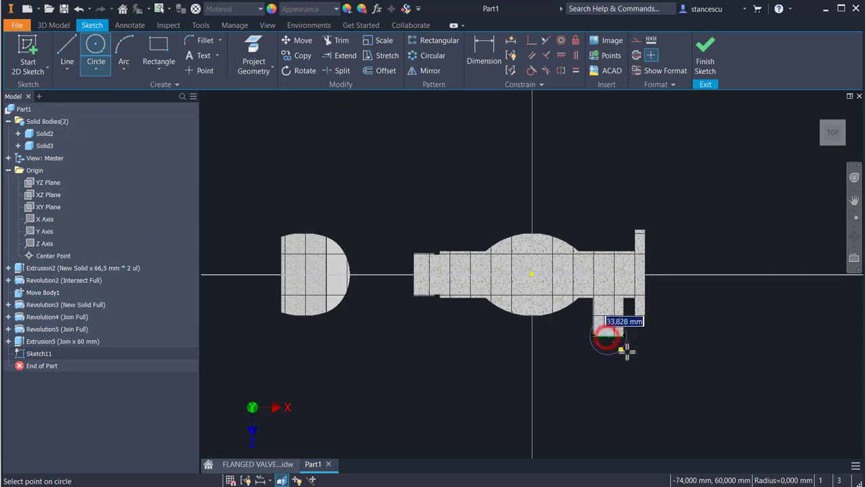
type("4")
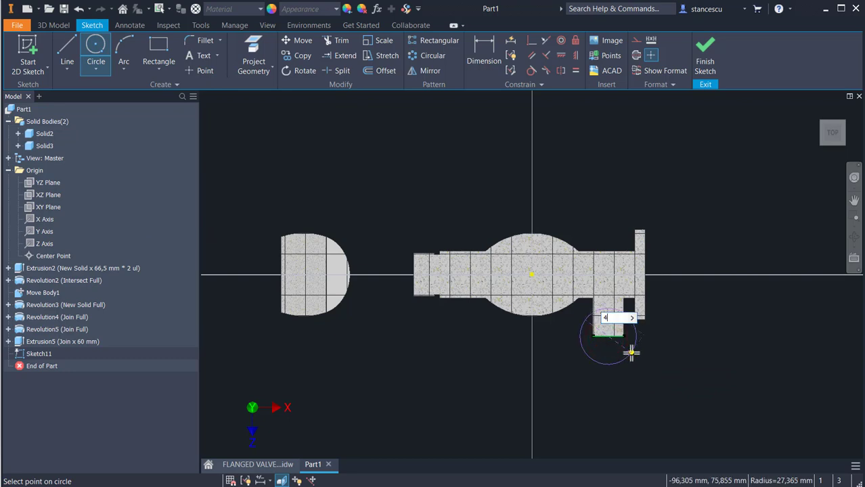
type("0")
key("Return")
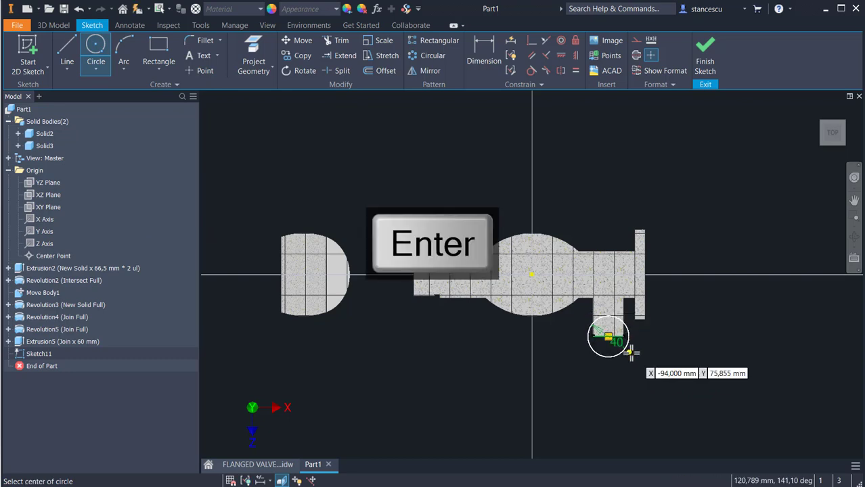
left_click(705, 61)
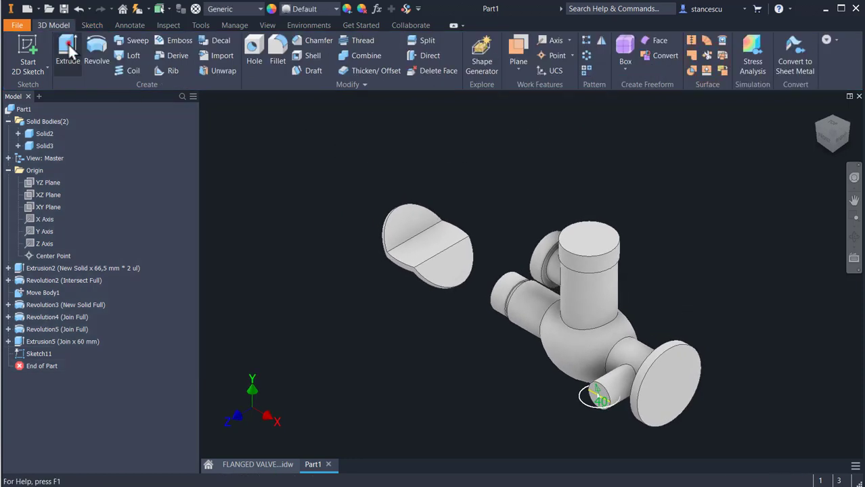
- Extrude the 40 mm circle symmetrically by a total of 60 mm, joining it to the valve body
left_click(68, 55)
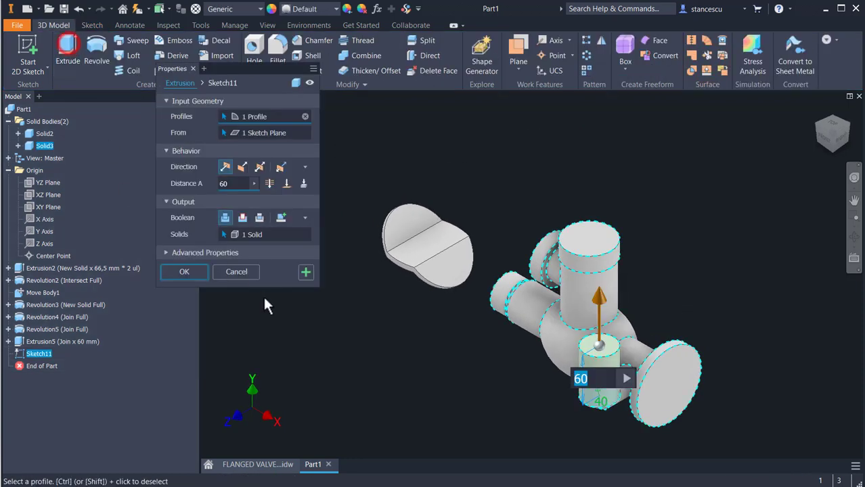
left_click(260, 167)
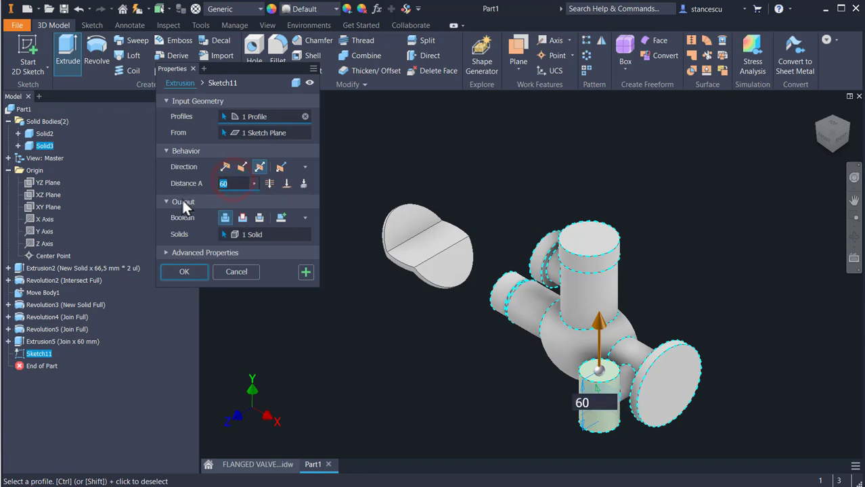
type("60")
left_click(173, 270)
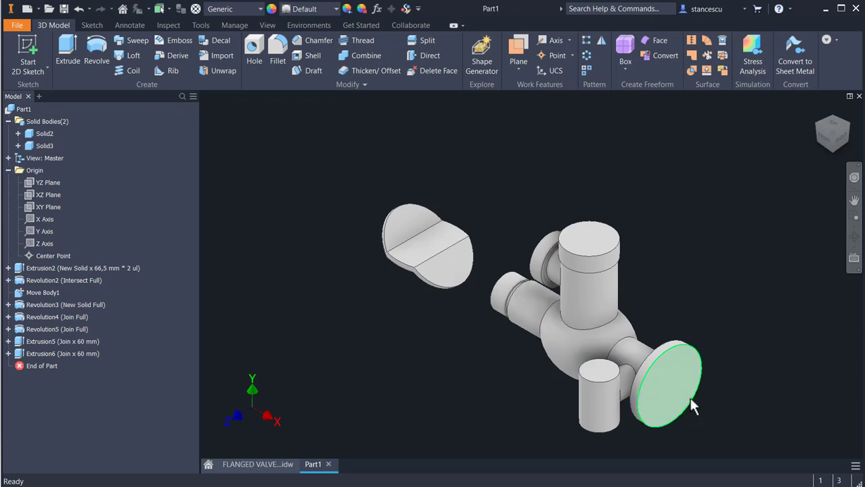
- Examine sections B-B and A-A in the flanged valve drawing for the internal bores of the main horizontal pipe
left_click(278, 468)
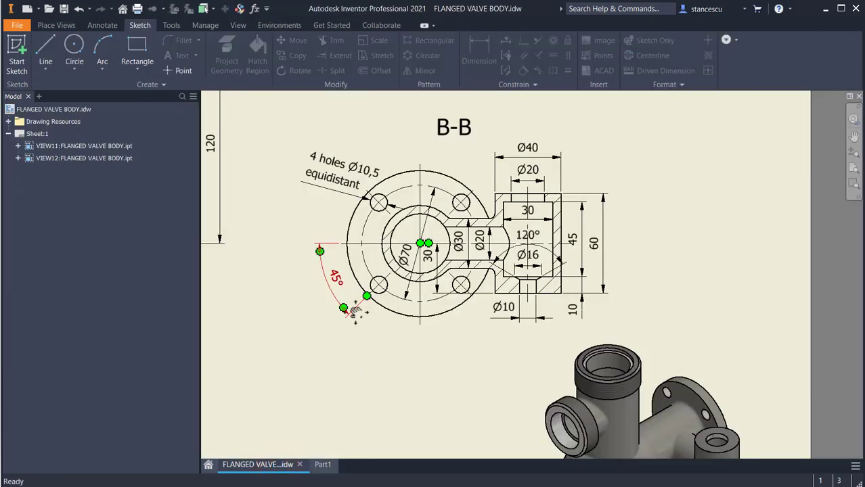
middle_click_drag(312, 298, 639, 347)
middle_click_drag(496, 335, 753, 323)
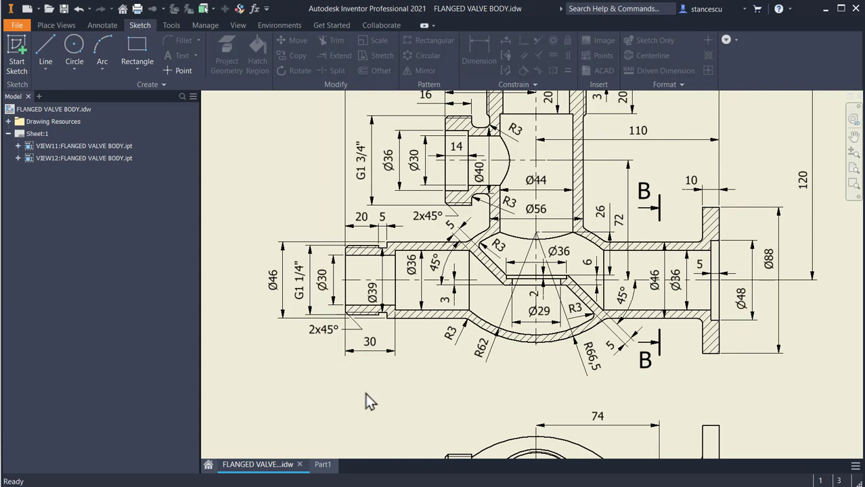
- Return to Part1, start a sketch on the XY Plane and slice the model graphics at the sketch plane
left_click(323, 465)
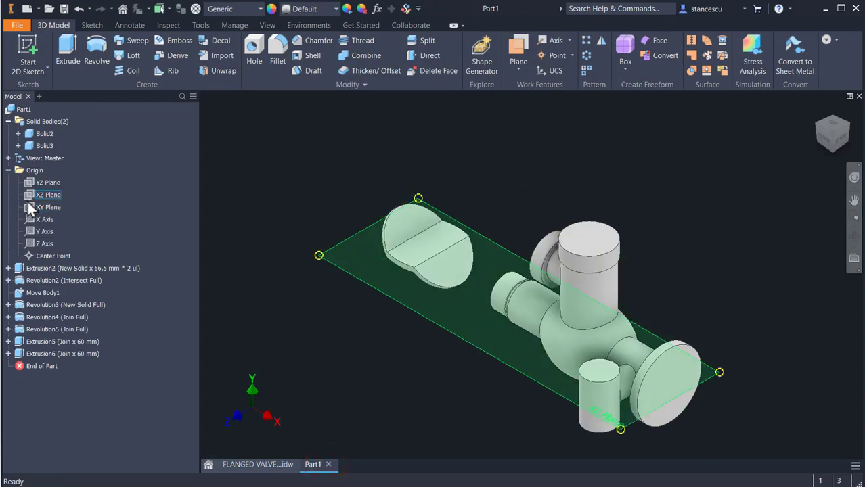
left_click(28, 206)
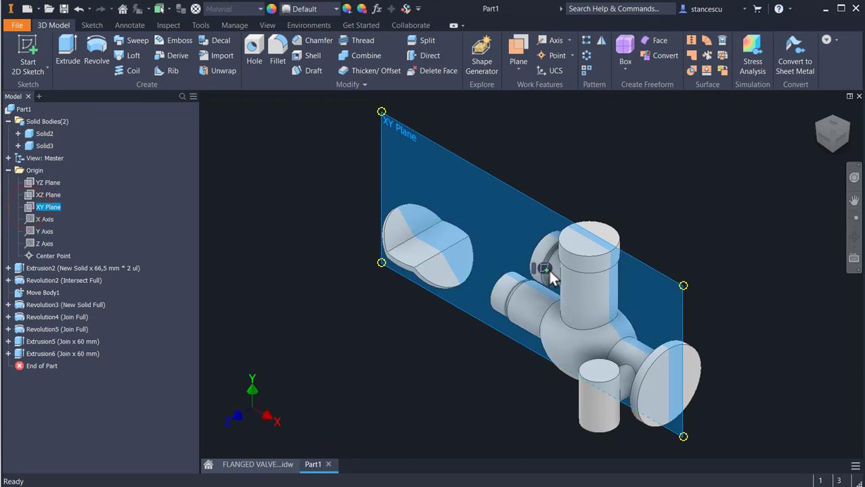
right_click_drag(544, 266, 433, 281)
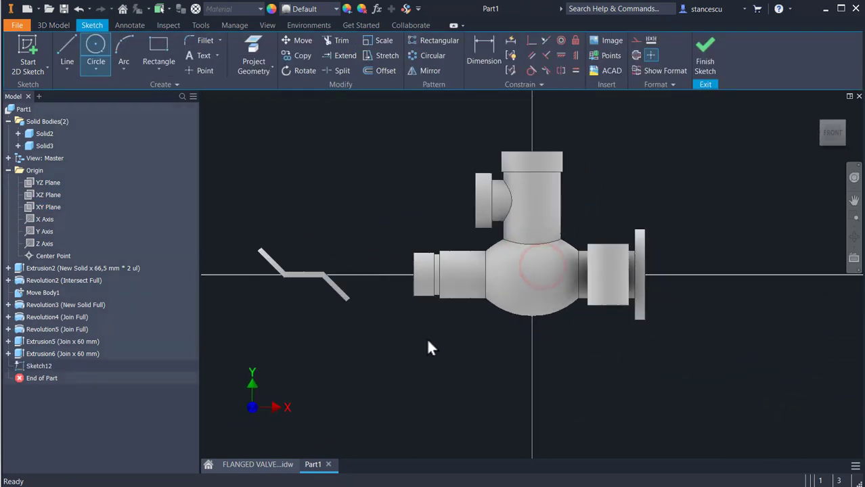
key("F7")
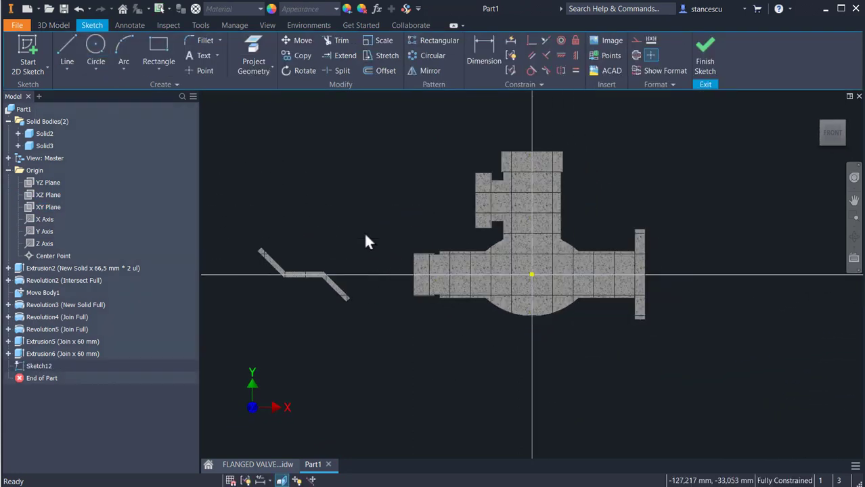
- Sketch a stepped three-diameter bore half-profile above the horizontal axis, starting about 12.5 mm high at the plain pipe end and finishing about 20.6 mm high at the flange face
scroll(513, 274, "down", 3)
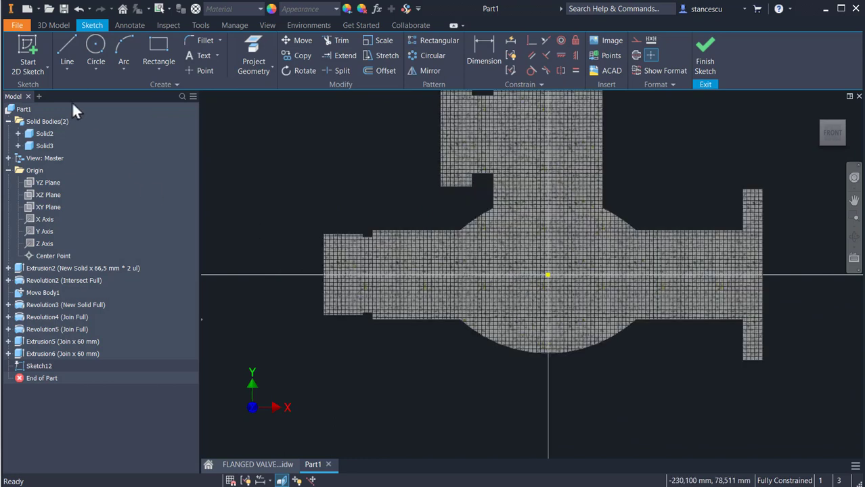
left_click(65, 47)
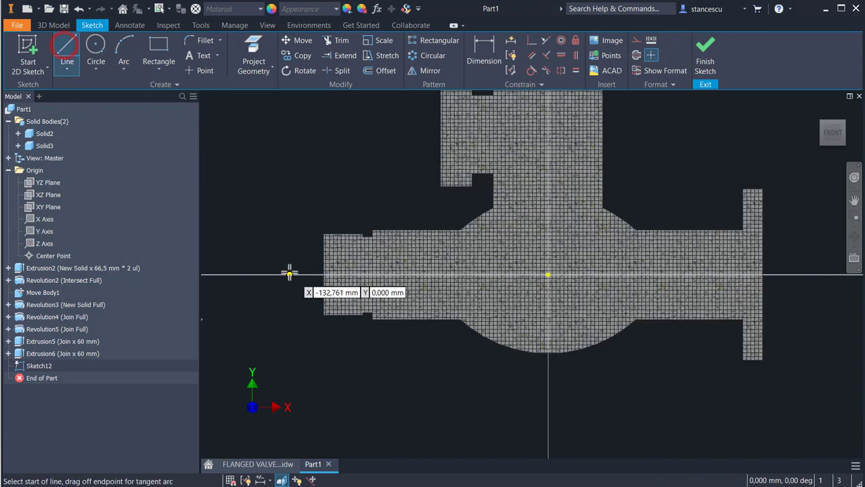
left_click(323, 274)
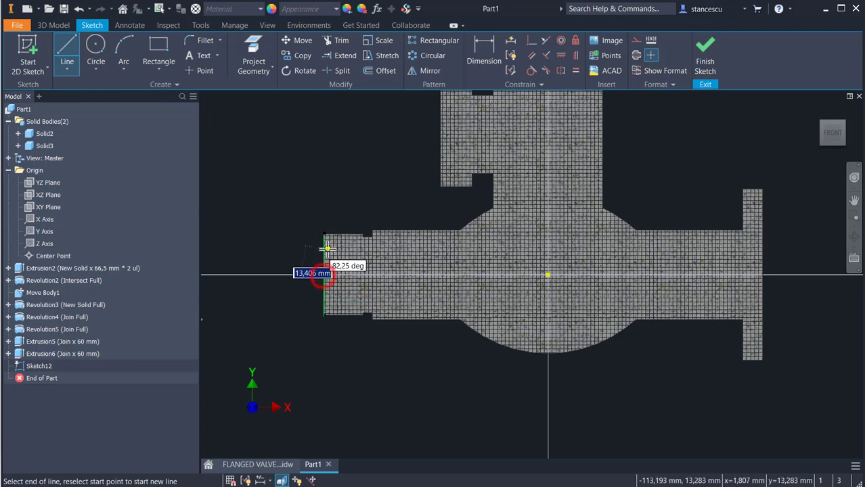
double_click(324, 252)
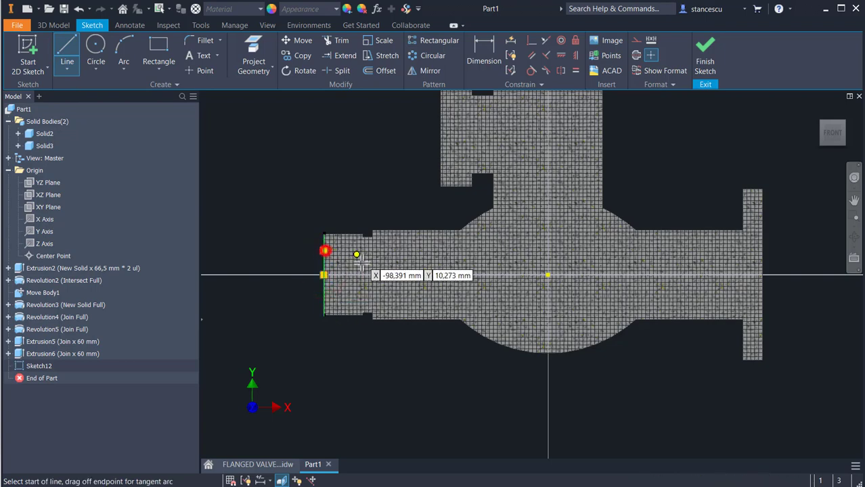
left_click(324, 251)
left_click(373, 251)
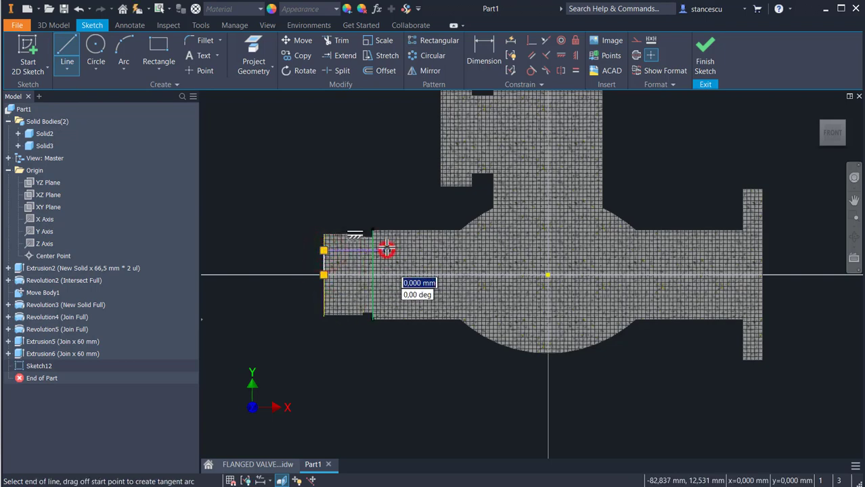
left_click(386, 249)
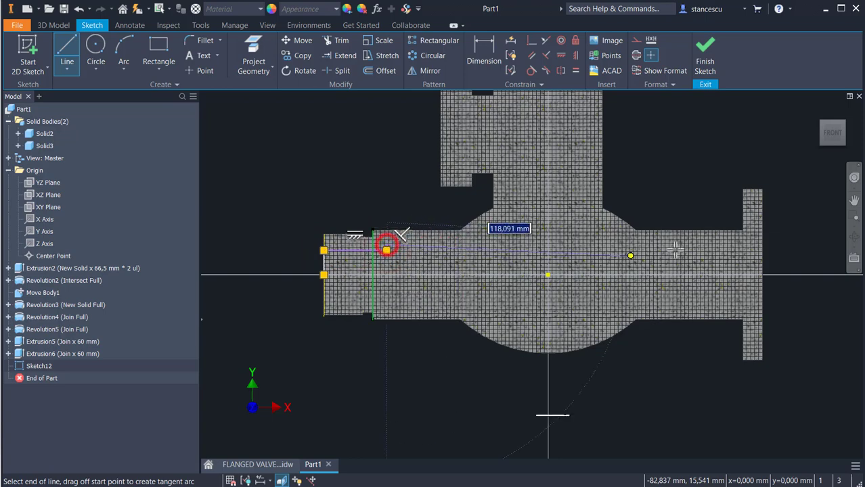
left_click(752, 245)
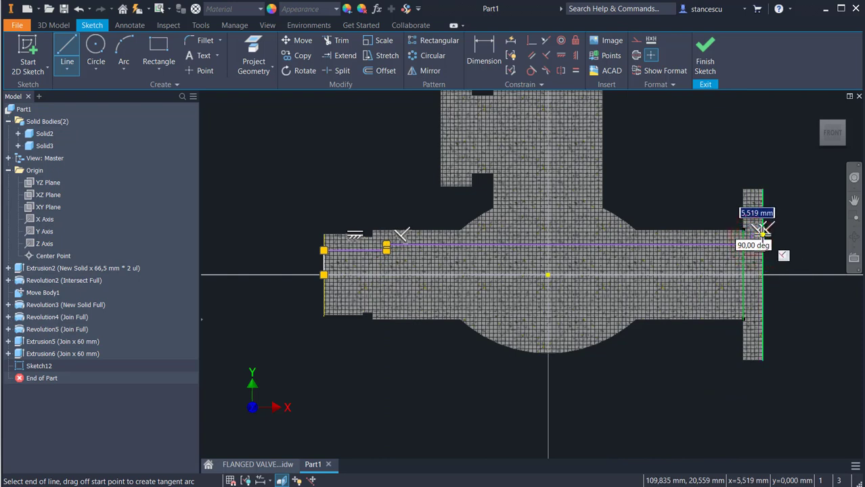
left_click(763, 231)
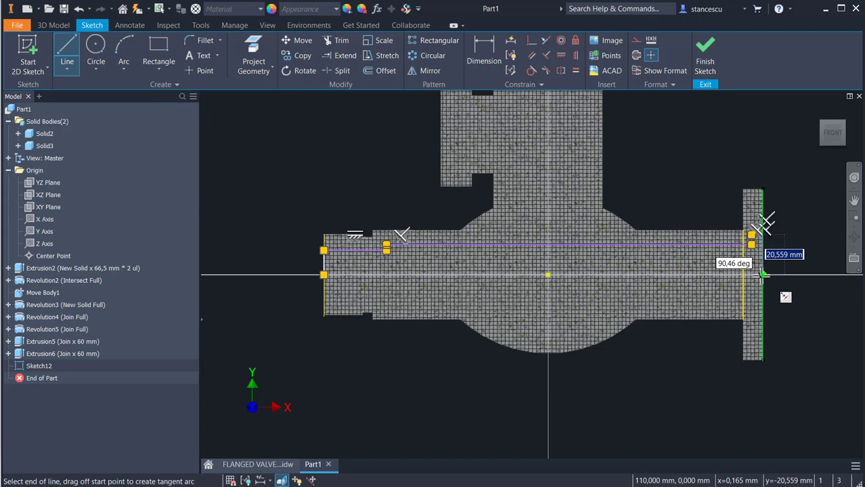
double_click(763, 275)
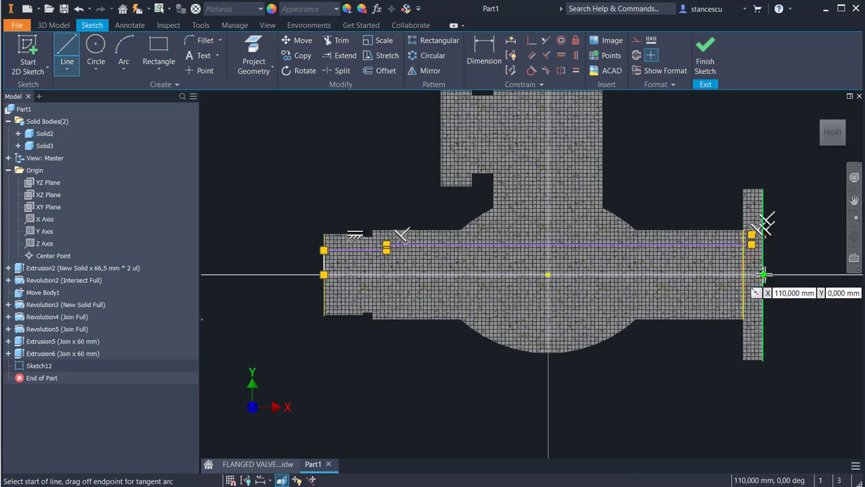
- Close the bore profile with a 225 mm line along the horizontal axis and convert that line to a centerline
left_click(762, 274)
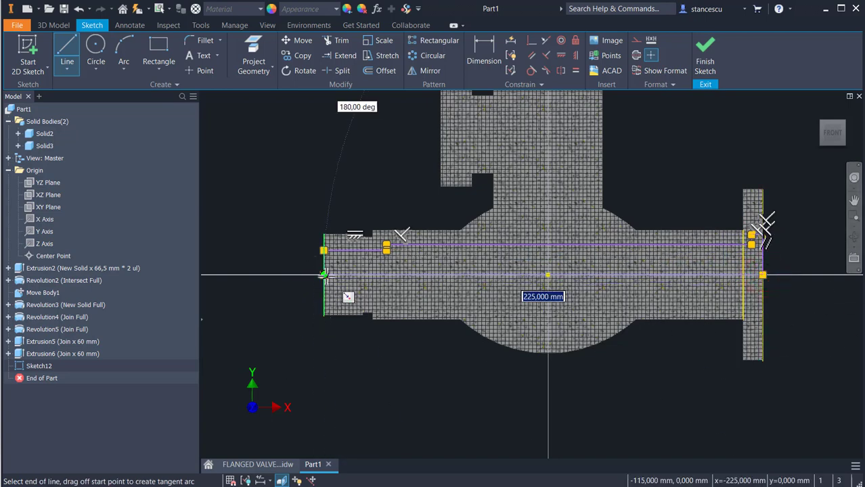
double_click(323, 274)
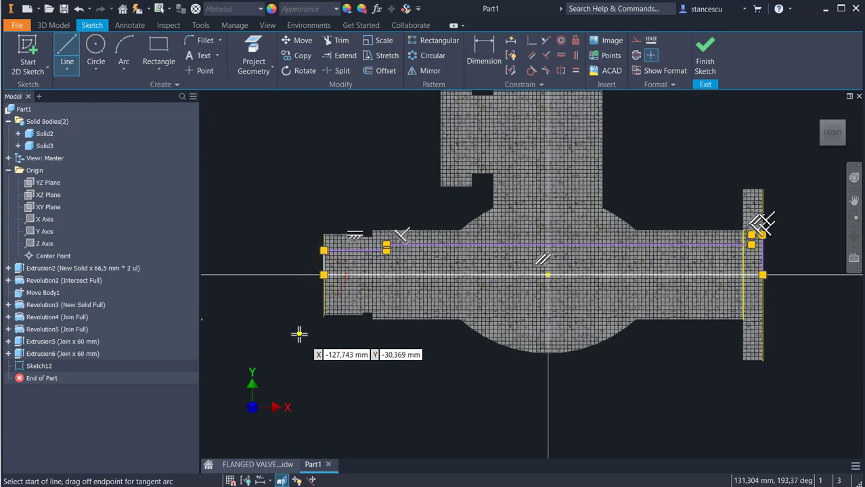
key("Escape")
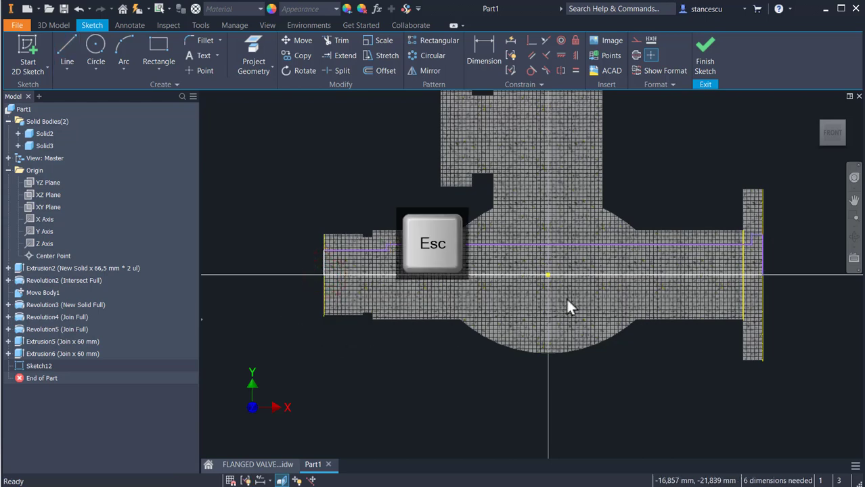
left_click(632, 278)
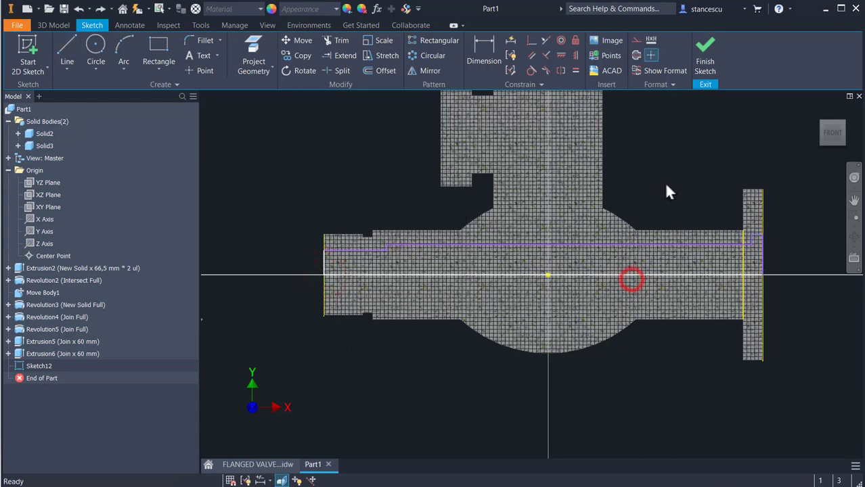
left_click(679, 276)
left_click(633, 54)
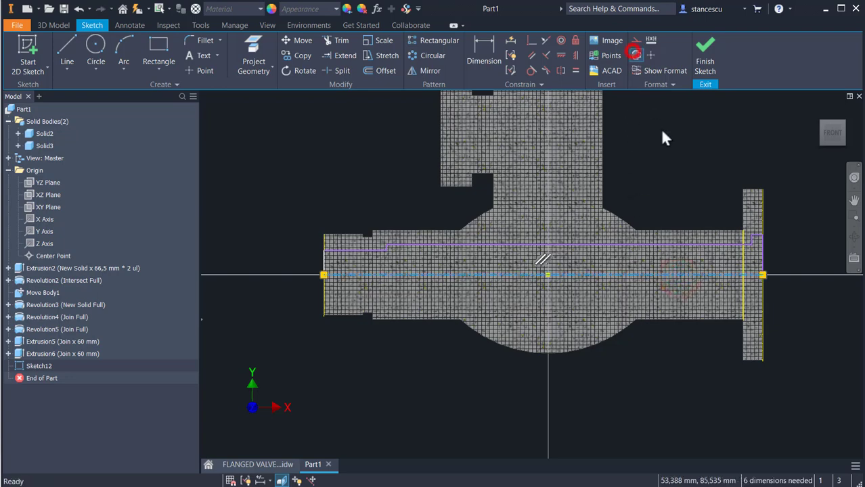
left_click(670, 151)
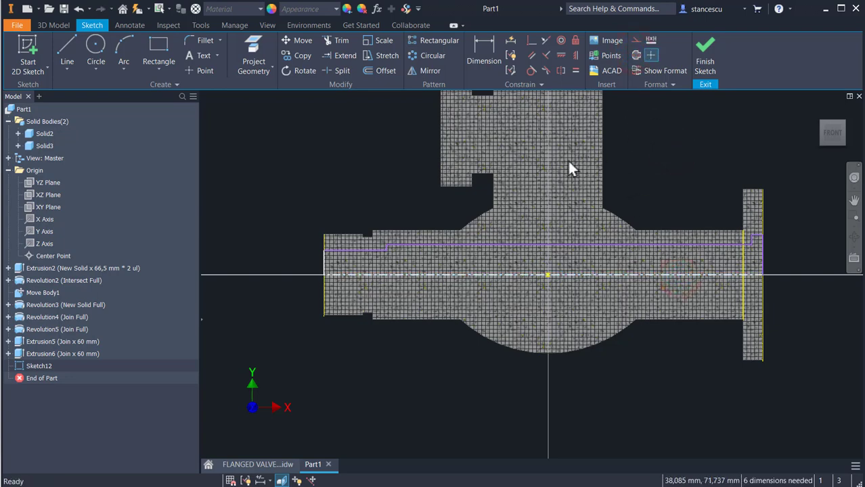
- Dimension the bore step at the plain pipe end from the centerline with a diameter of 30 mm
left_click(481, 48)
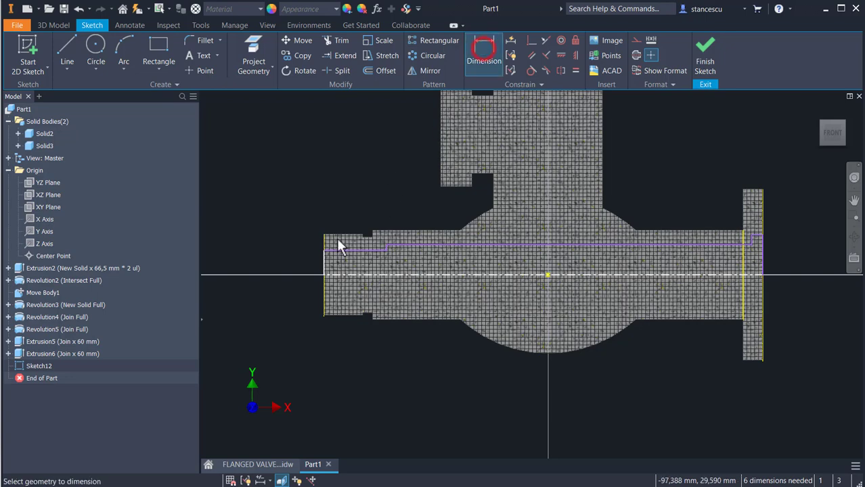
left_click(336, 249)
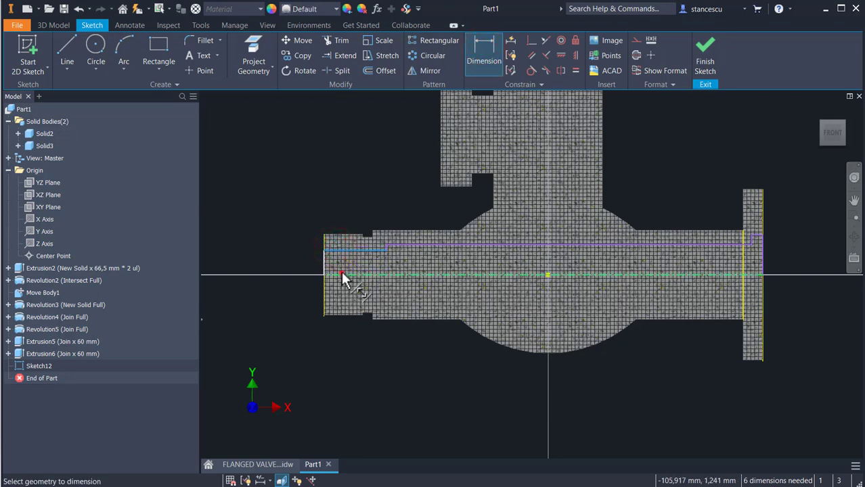
left_click(340, 269)
left_click(274, 263)
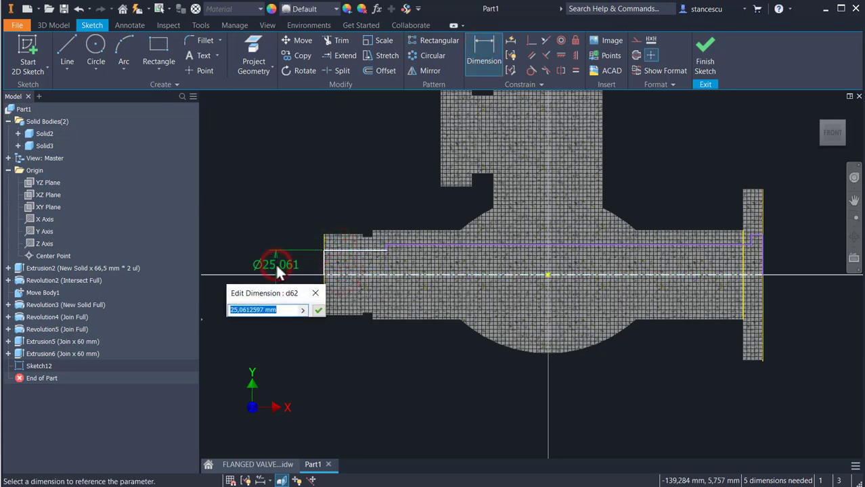
type("30")
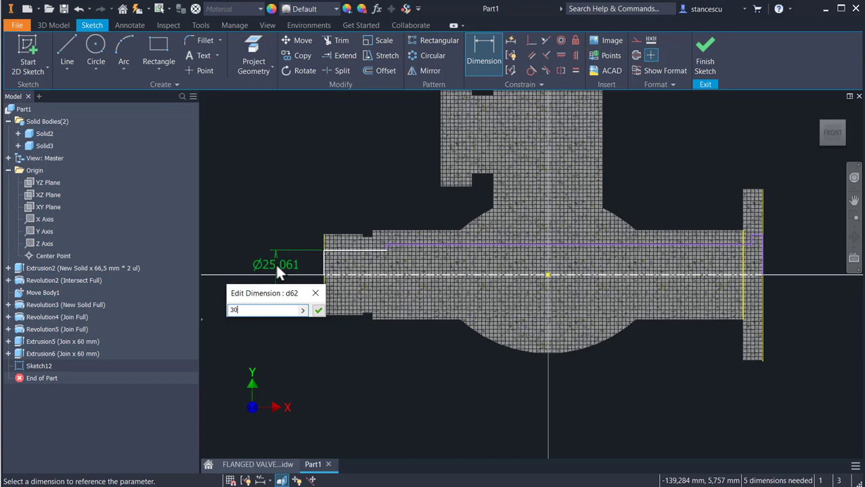
key("Return")
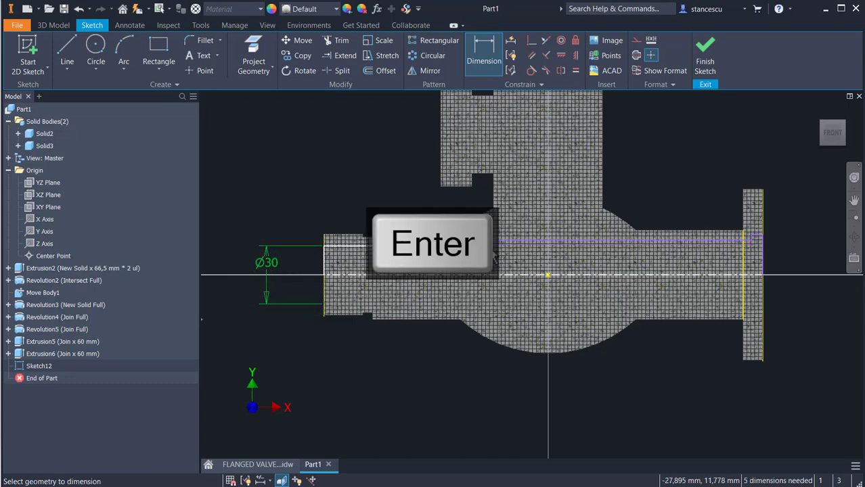
- Dimension the long middle bore line from the centerline with a diameter of 36 mm
left_click(430, 240)
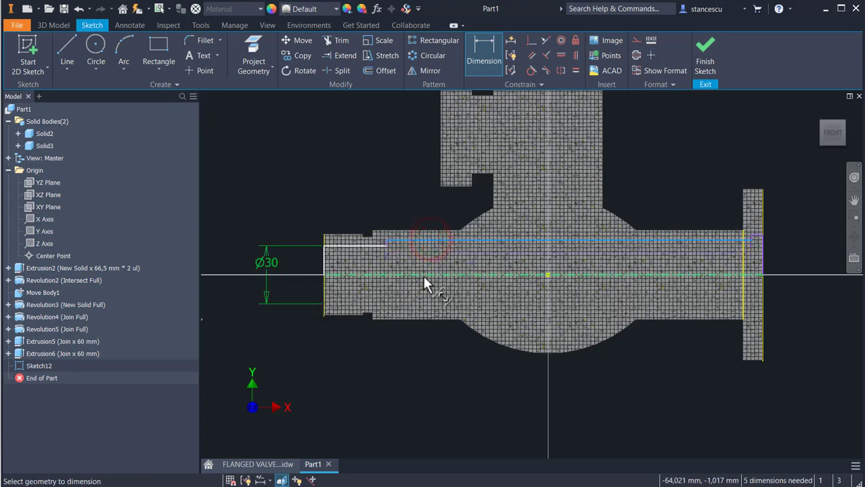
left_click(423, 274)
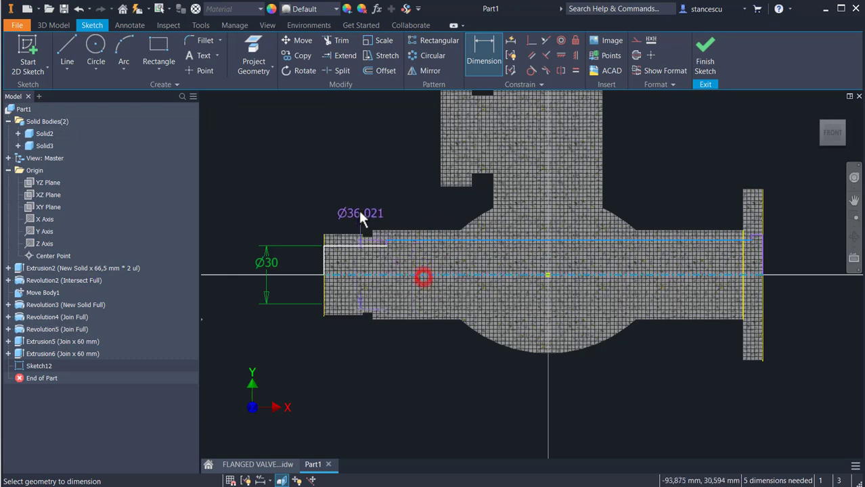
left_click(405, 171)
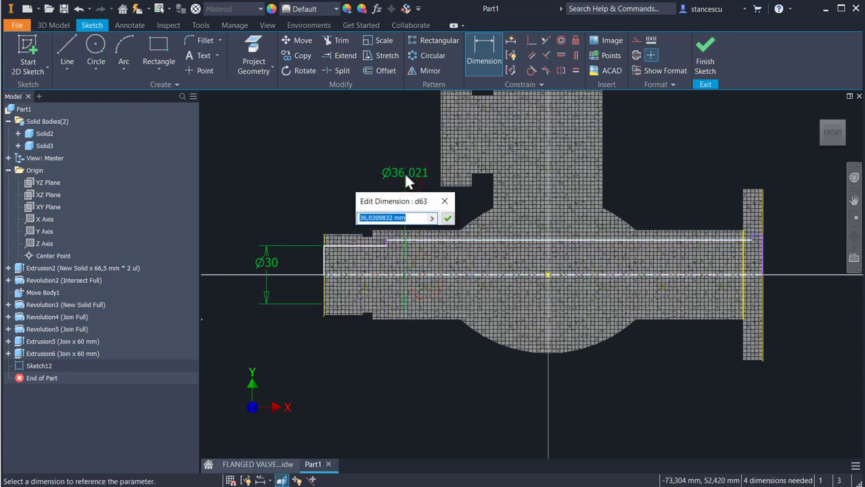
type("36")
key("Return")
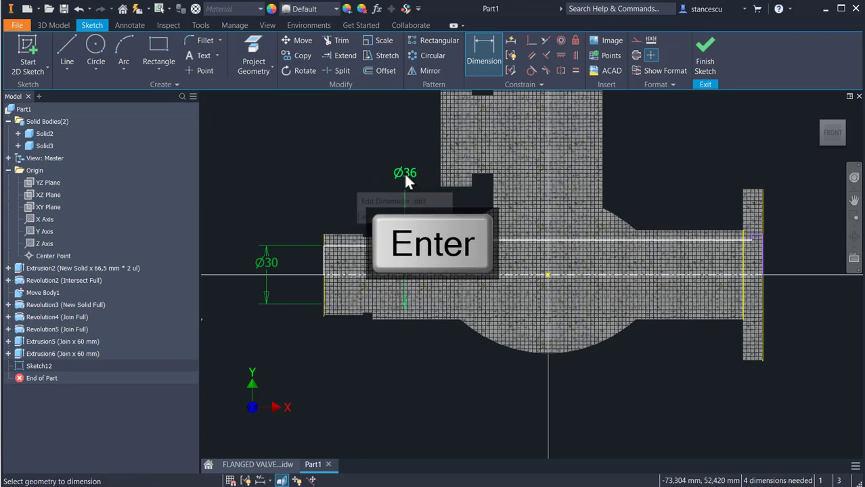
- Dimension the bore recess at the flange face with a diameter of 48 mm and a depth of 5 mm
left_click(755, 232)
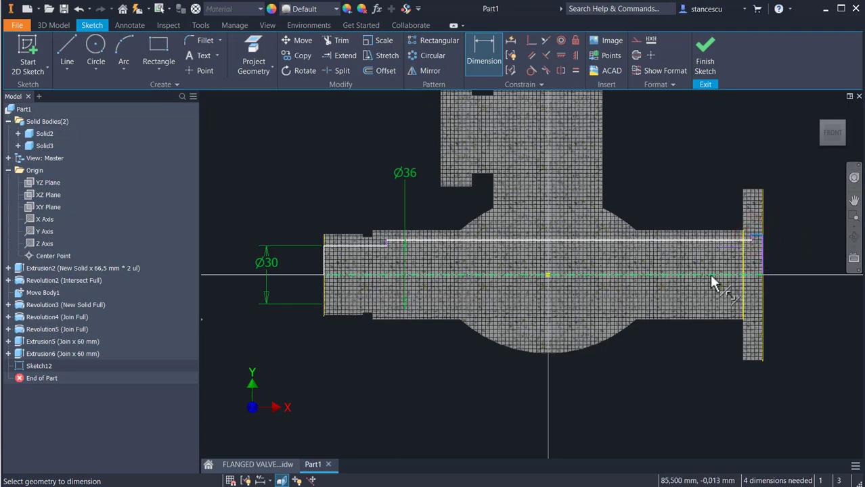
left_click(711, 277)
left_click(799, 252)
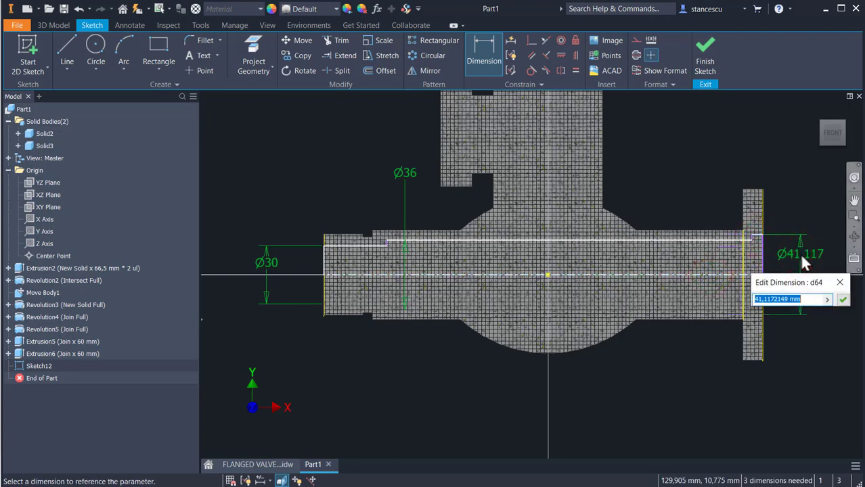
type("48")
key("Return")
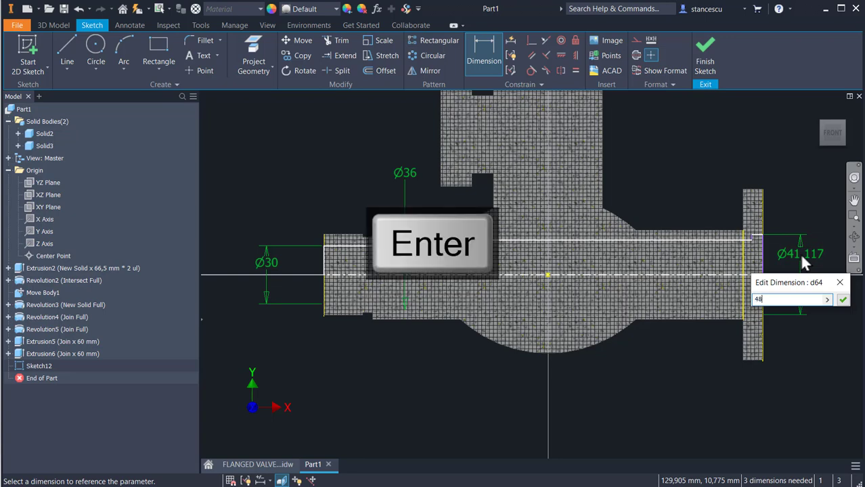
left_click(755, 227)
left_click(764, 150)
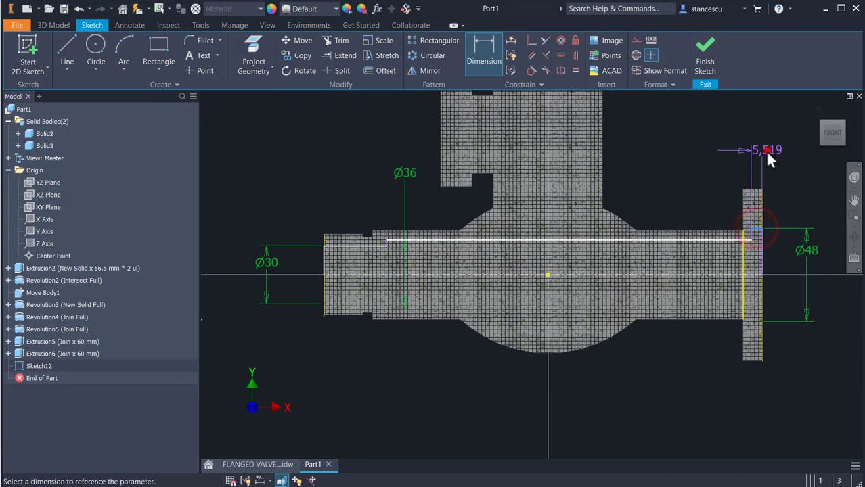
left_click(764, 151)
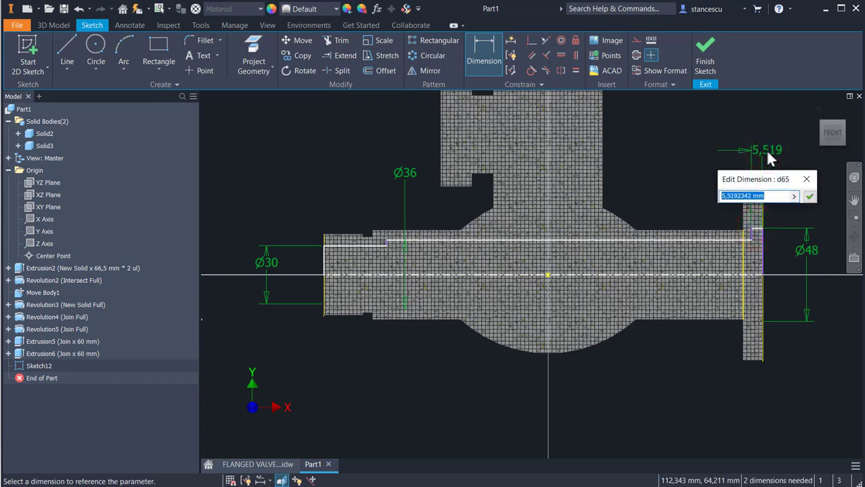
type("5")
key("Return")
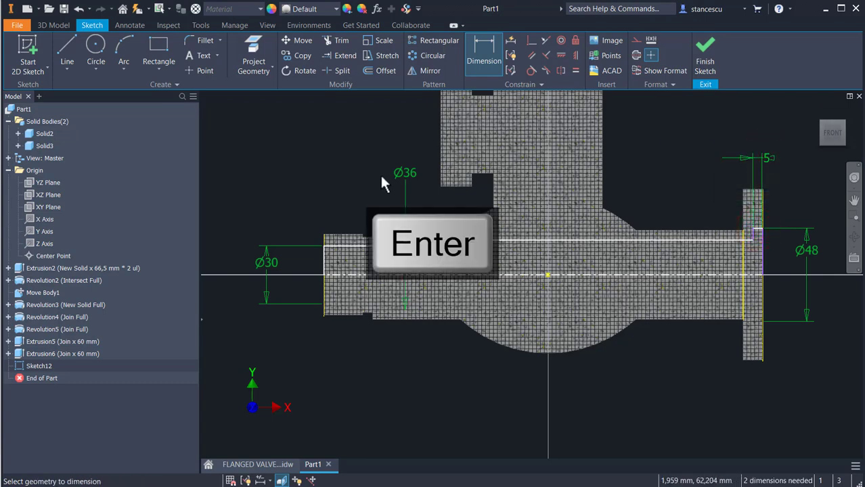
- Set the length of the 30 mm diameter bore section at the plain pipe end to 30 mm
left_click(348, 248)
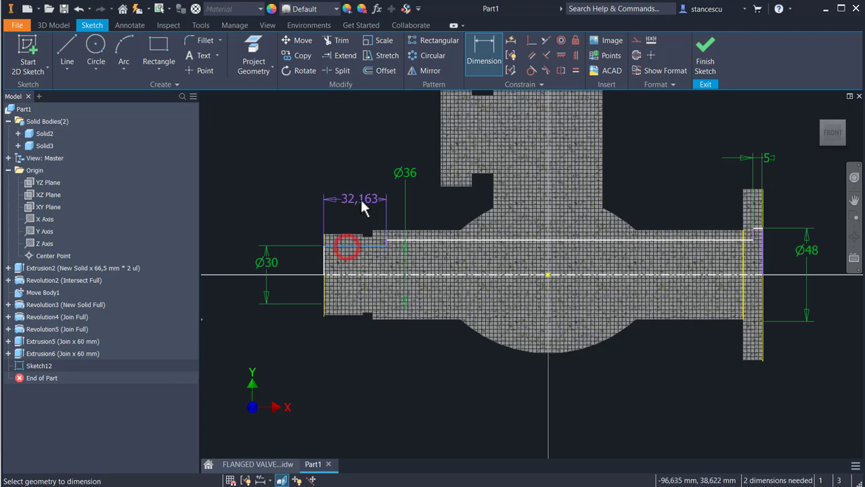
left_click(358, 198)
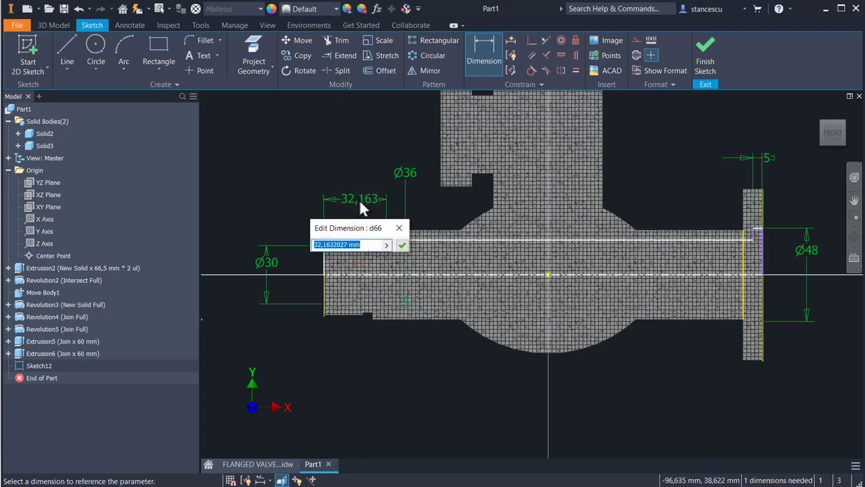
type("30")
key("Return")
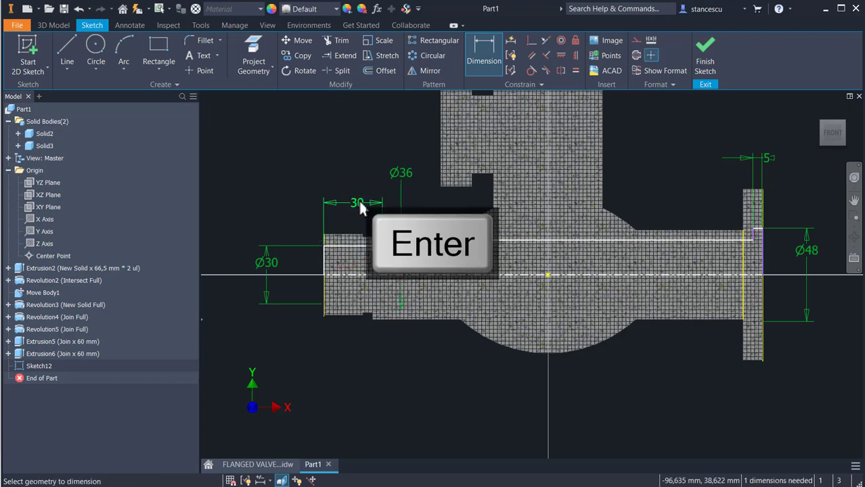
- Draw a three-point arc with a 62 mm radius above the long bore line, with both ends on that line
left_click(123, 48)
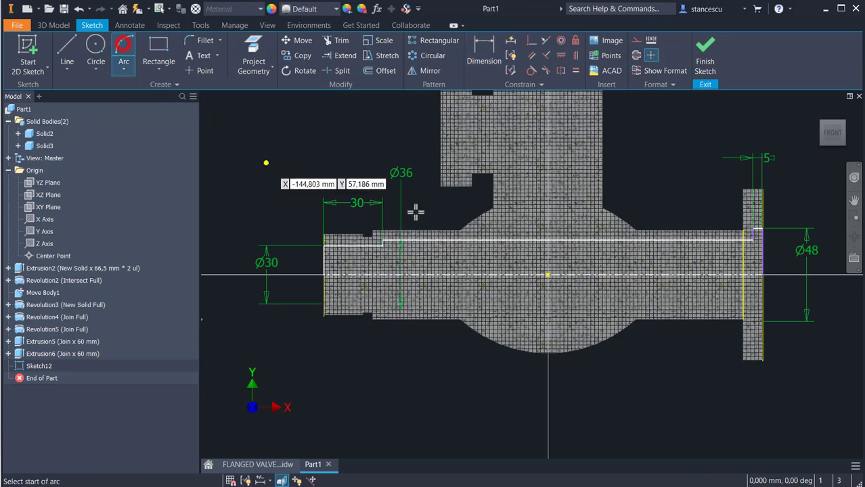
left_click(489, 238)
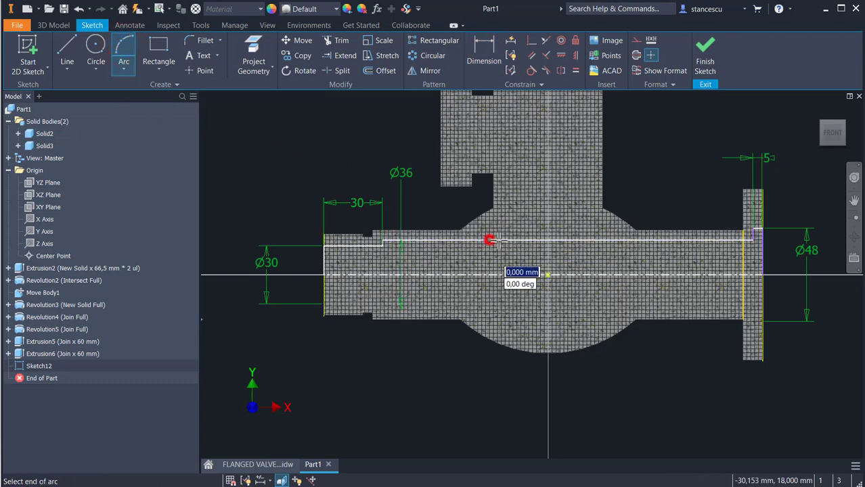
left_click(612, 240)
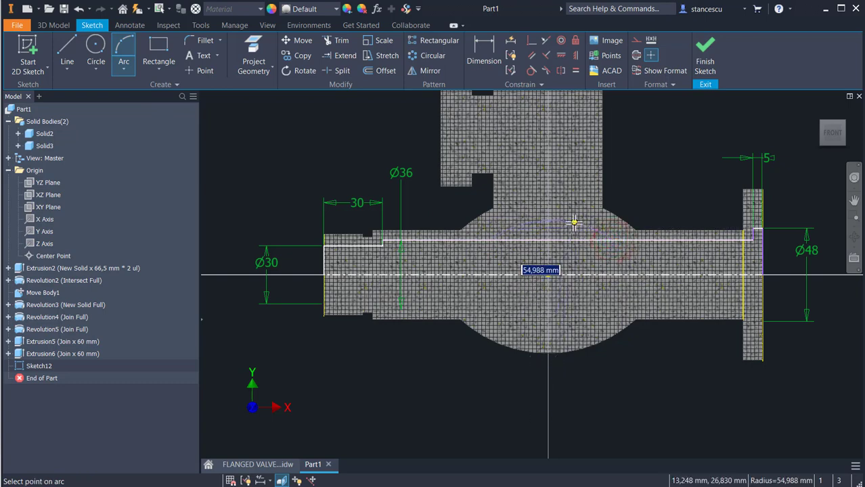
type("62")
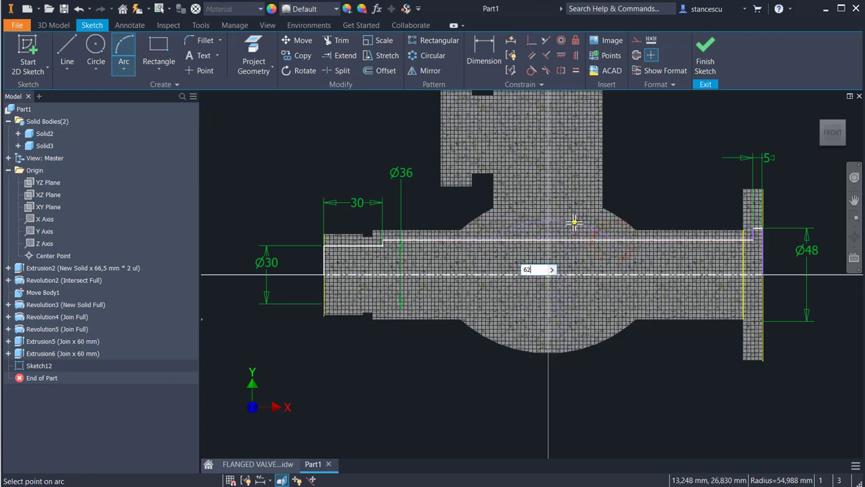
key("Return")
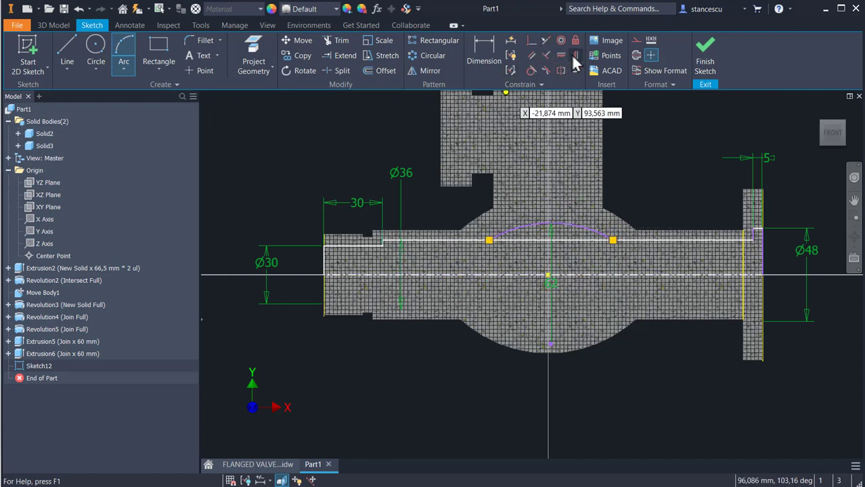
- Align the arc's center point vertically with the sketch origin
left_click(573, 56)
left_click(548, 343)
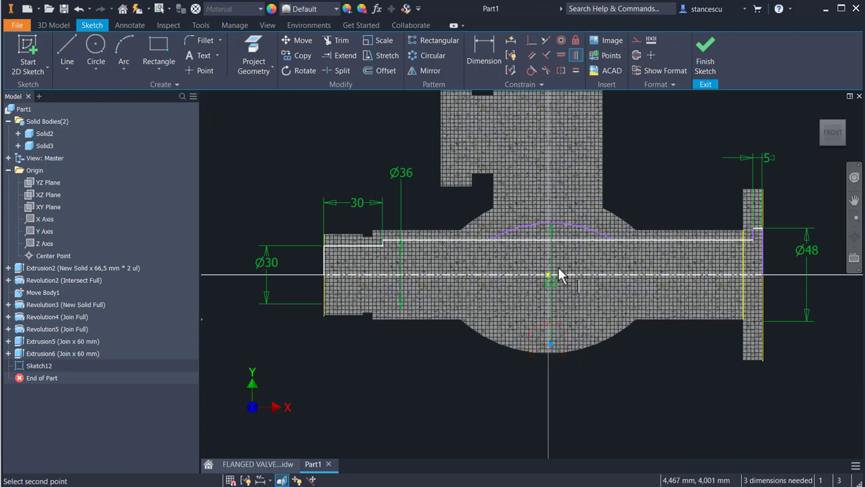
scroll(549, 279, "up", 2)
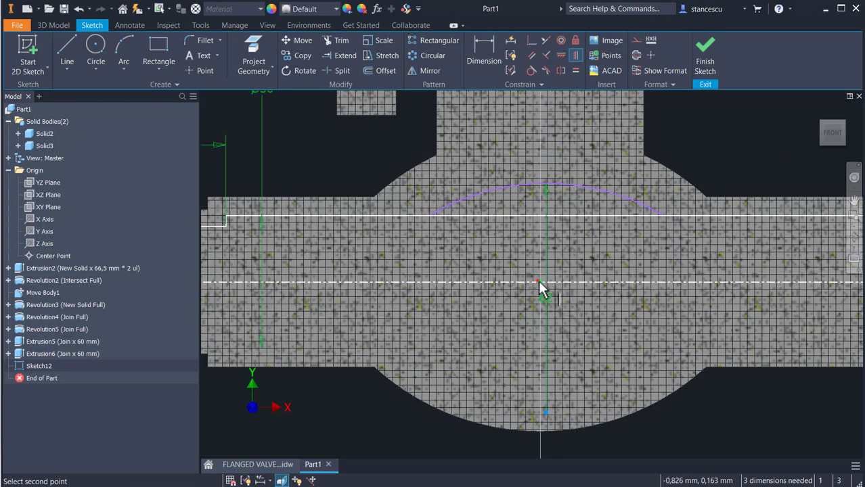
left_click(538, 281)
scroll(495, 328, "down", 2)
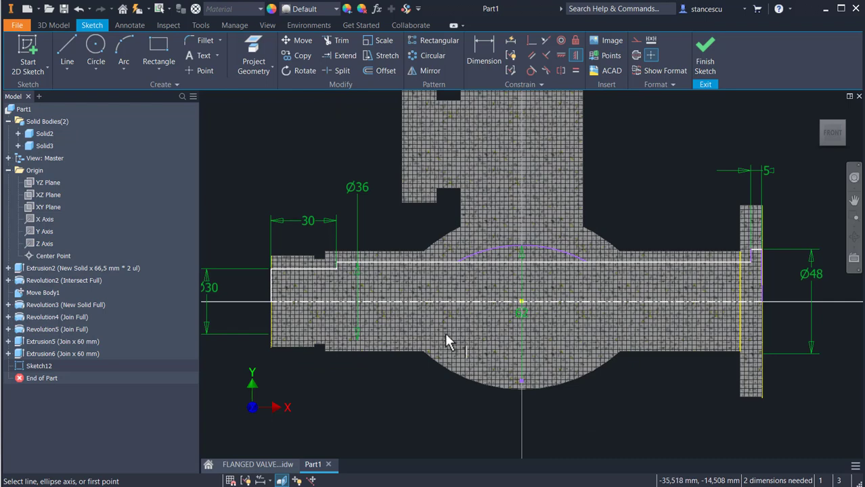
- Dimension the arc's center 26 mm below the horizontal centerline, using a plain linear dimension instead of a diameter
left_click(483, 49)
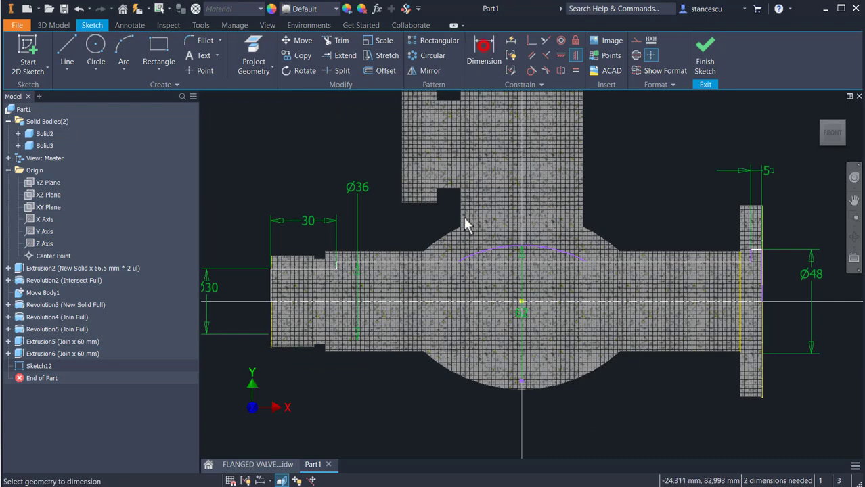
left_click(519, 380)
left_click(574, 300)
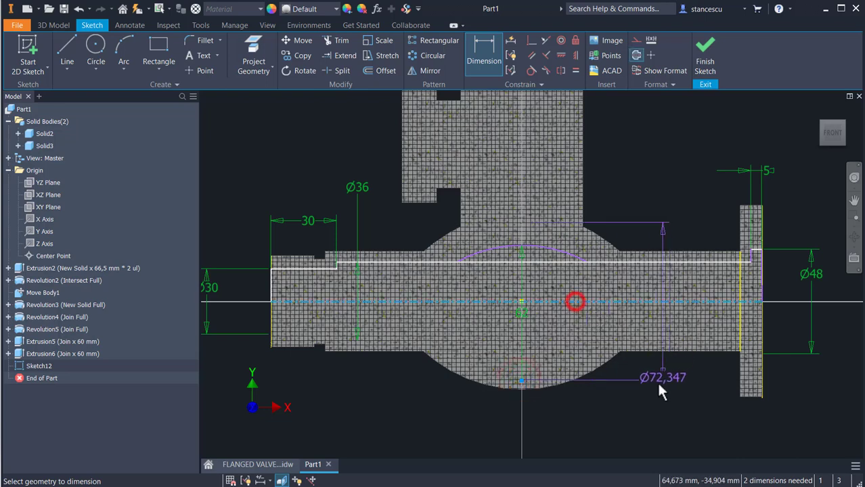
right_click(657, 404)
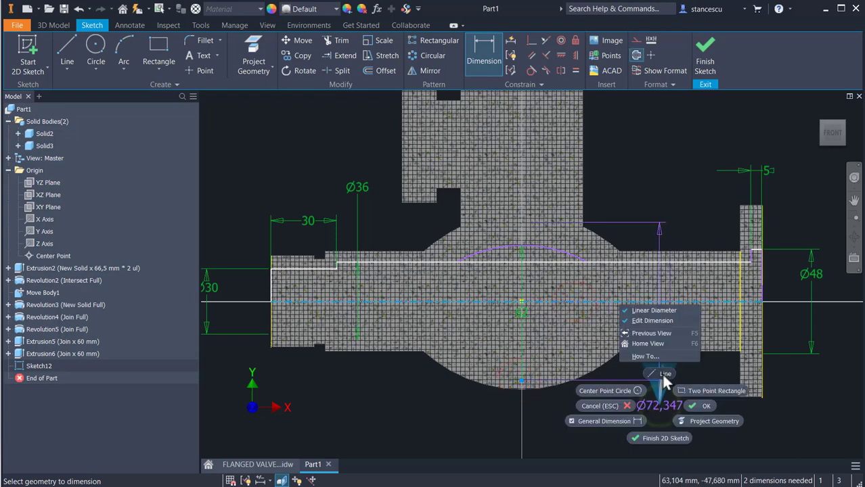
left_click(656, 310)
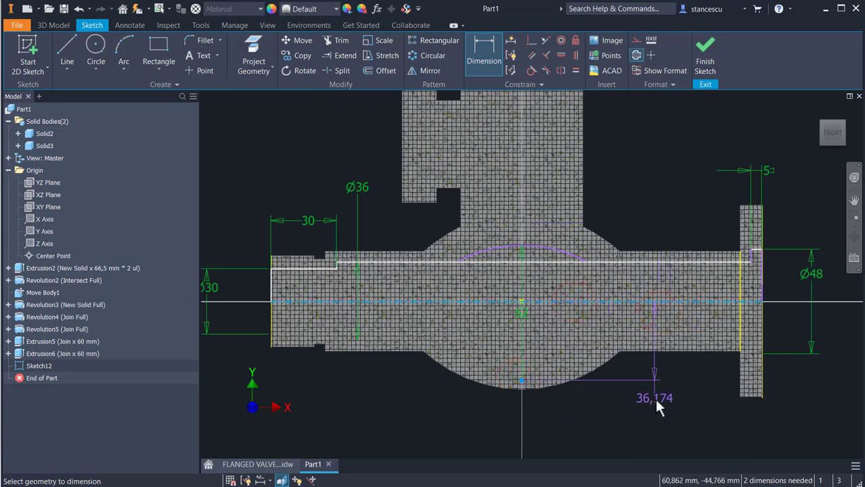
left_click(655, 404)
type("26")
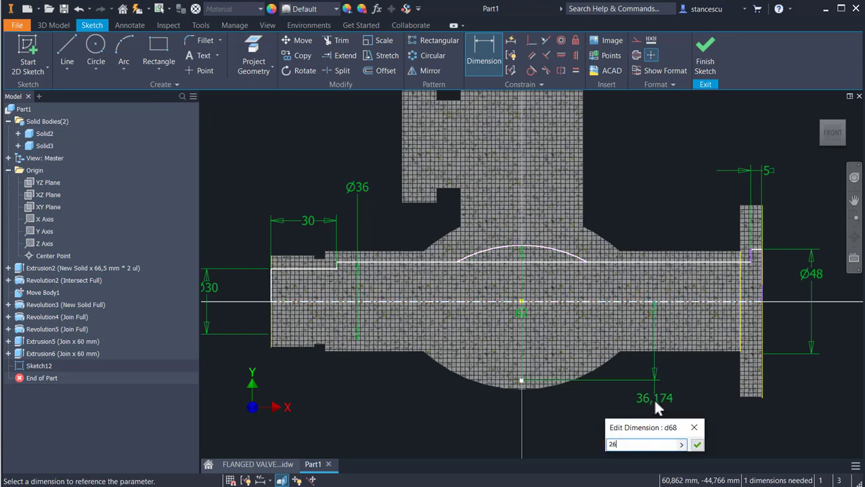
key("Return")
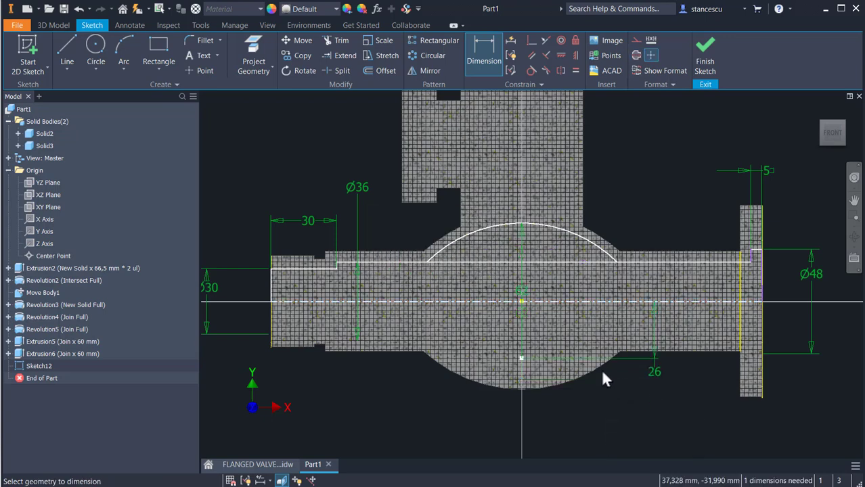
- Split the long bore line at both arc ends and convert the segment beneath the arc to construction geometry
left_click(338, 70)
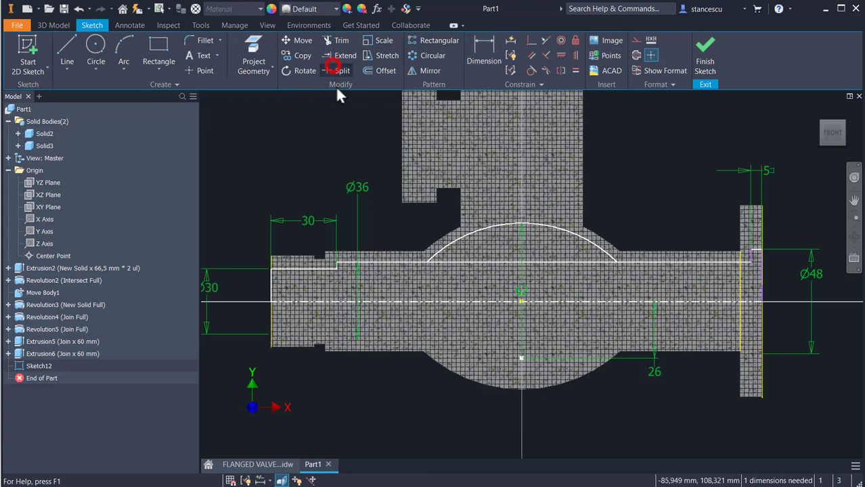
left_click(445, 262)
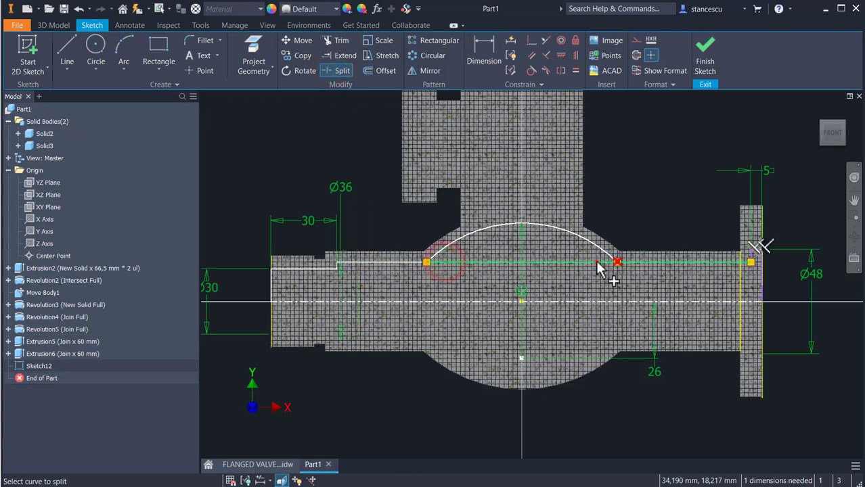
left_click(595, 262)
key("Escape")
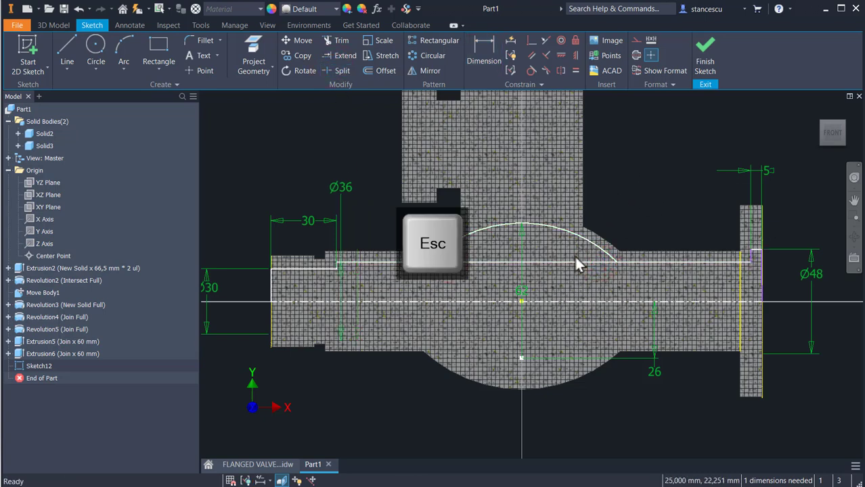
left_click(575, 256)
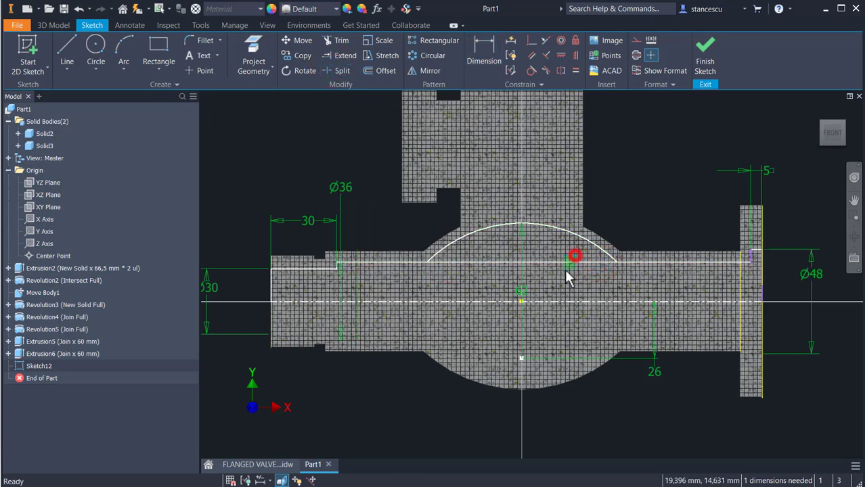
left_click(636, 40)
left_click(646, 135)
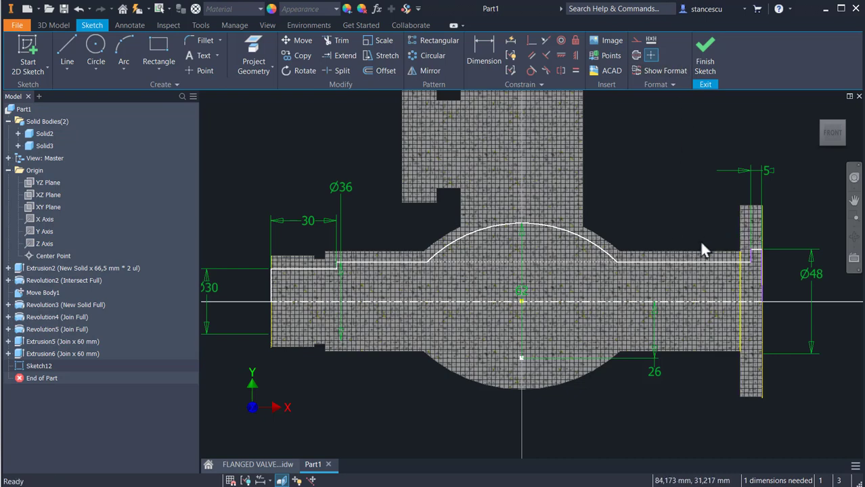
- Constrain the profile's closing line at the flange face to be vertical and finish the sketch
scroll(751, 264, "up", 4)
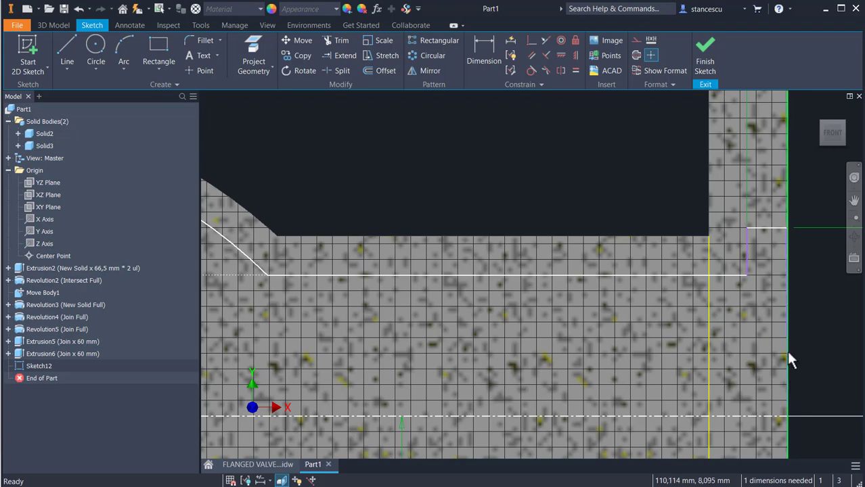
left_click(785, 257)
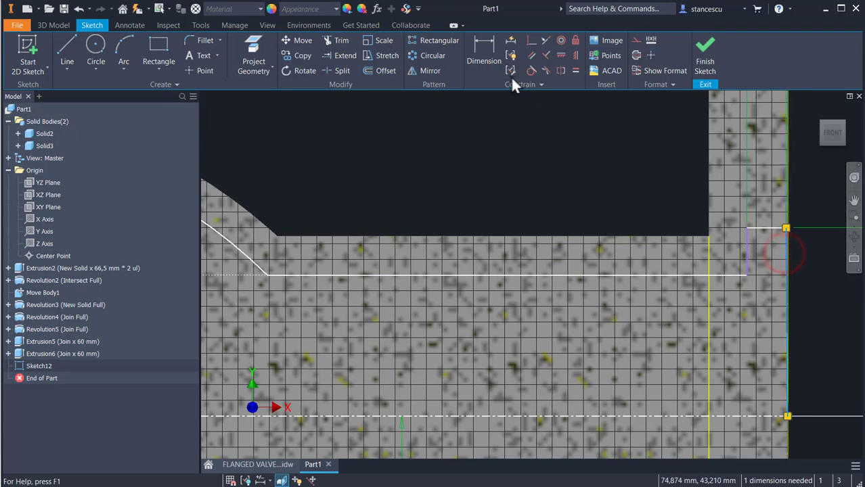
left_click(574, 54)
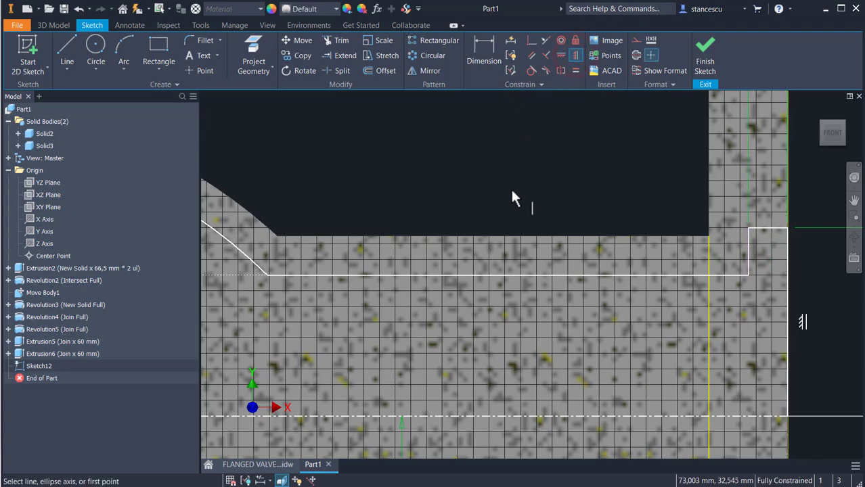
scroll(513, 191, "up", 3)
scroll(514, 197, "up", 2)
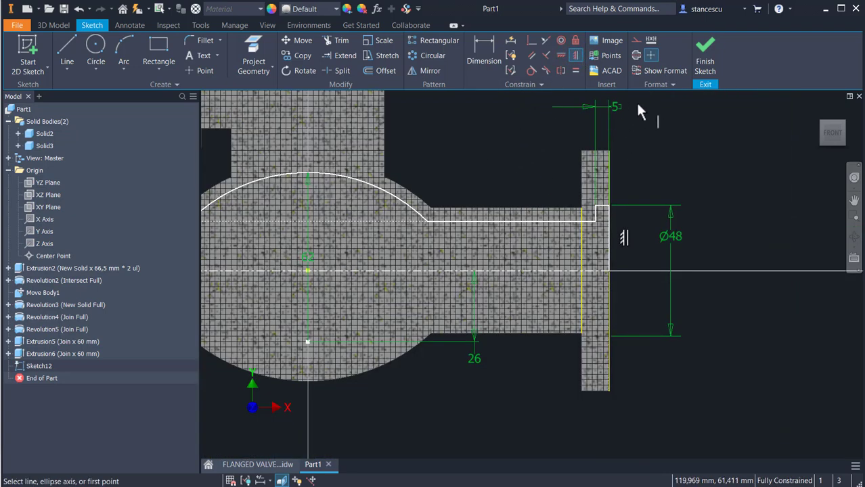
middle_click_drag(511, 165, 654, 201)
scroll(653, 200, "up", 3)
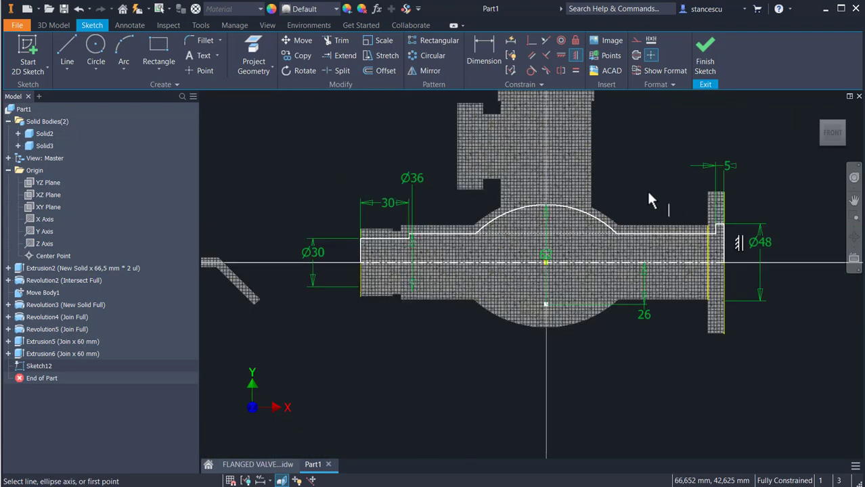
left_click(704, 54)
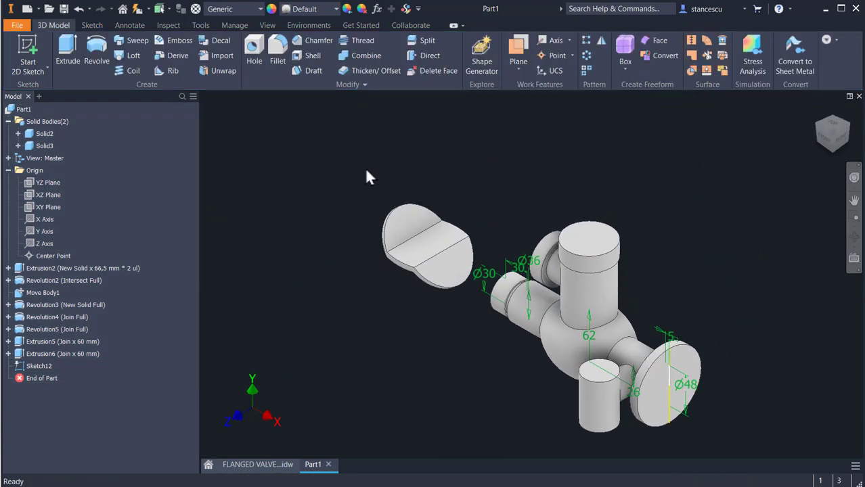
- Revolve both bore profile regions a full 360° around the horizontal centerline as a cut through the valve body
left_click(95, 49)
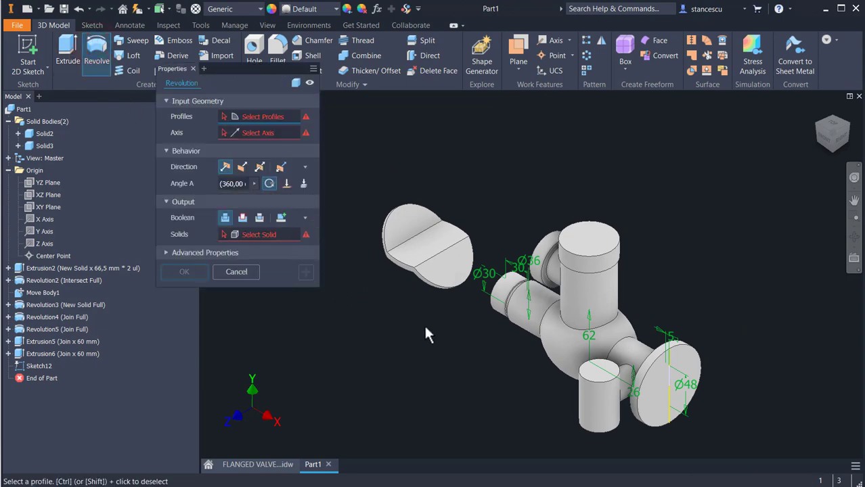
left_click(631, 352)
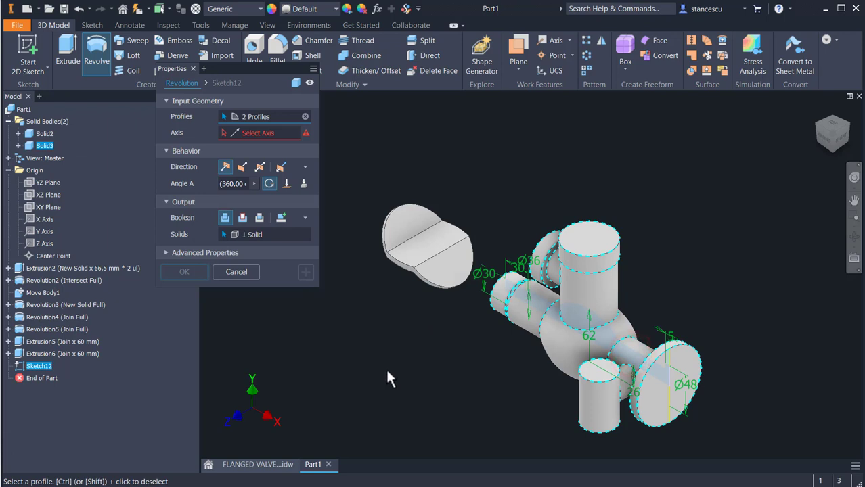
left_click(259, 133)
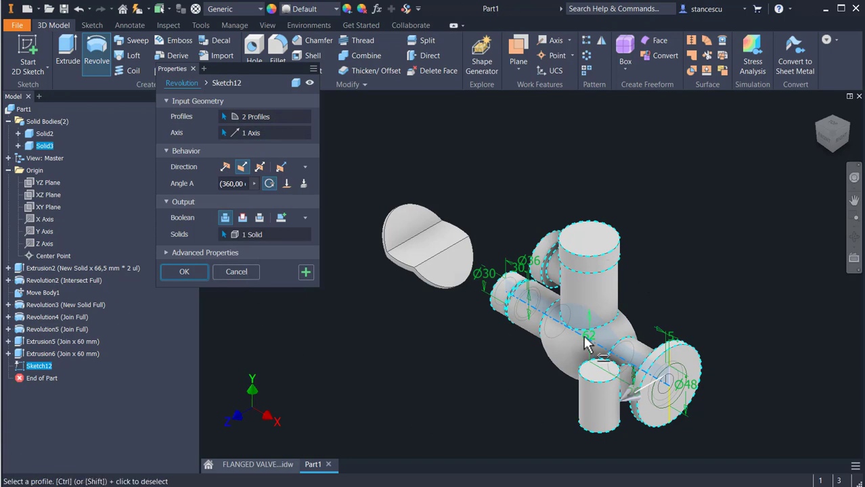
left_click(243, 217)
left_click(184, 271)
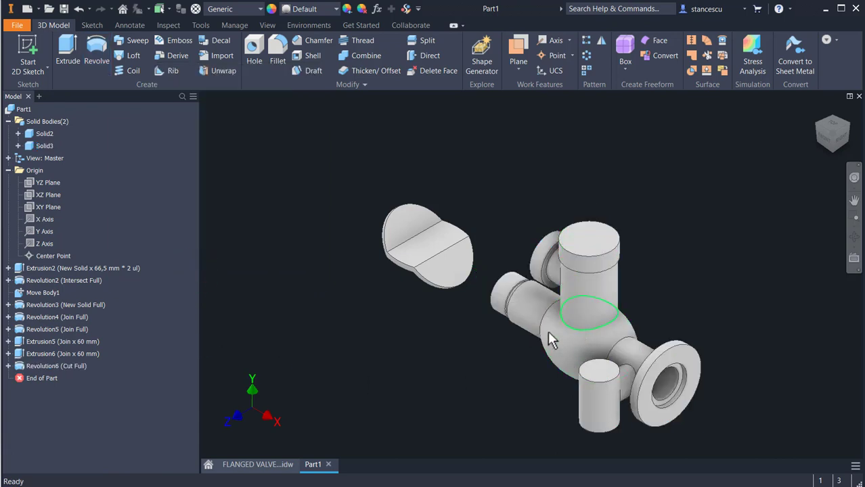
- Check the vertical pipe's bore in the valve body drawing, and start a sketch on the part's XY plane with sliced graphics
left_click(252, 466)
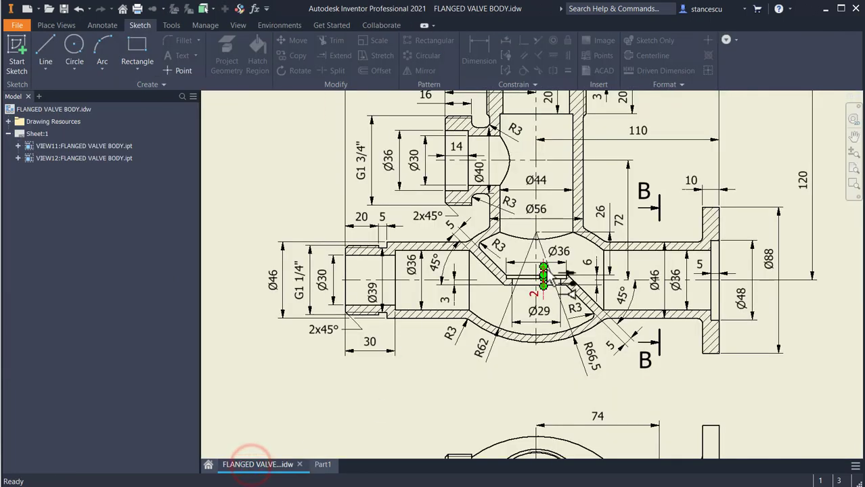
scroll(534, 395, "down", 2)
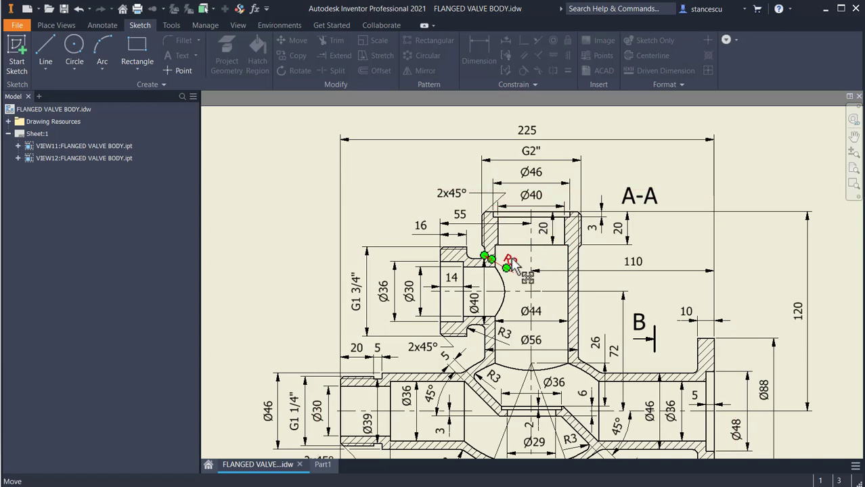
left_click(321, 467)
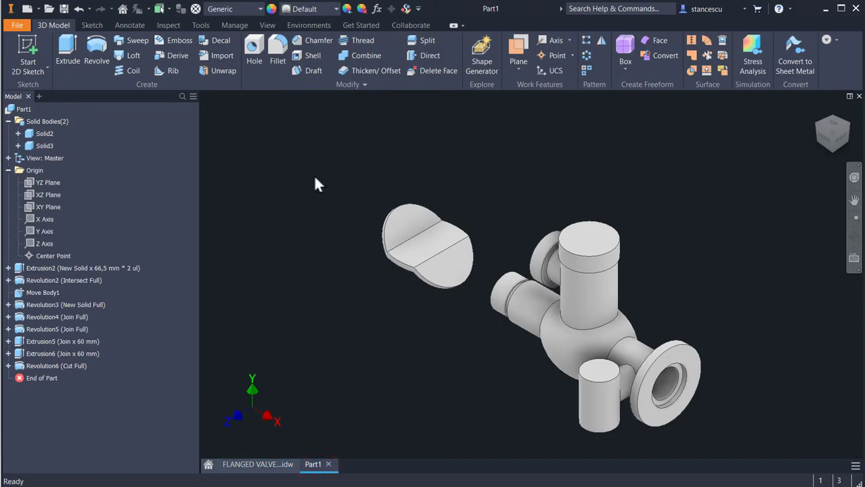
left_click(42, 207)
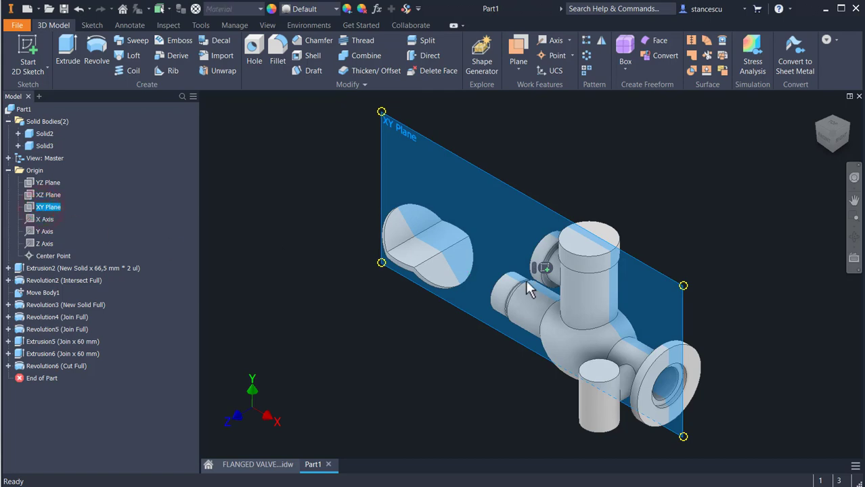
left_click(546, 268)
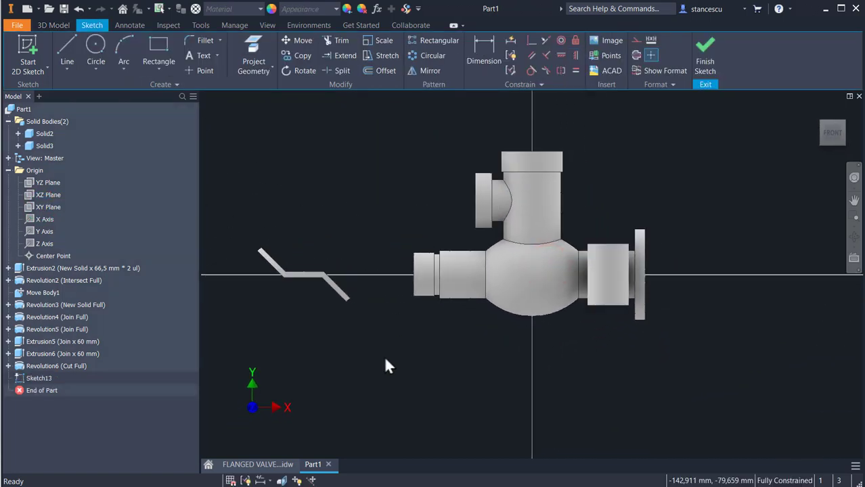
key("F7")
scroll(545, 272, "down", 3)
middle_click_drag(545, 273, 568, 440)
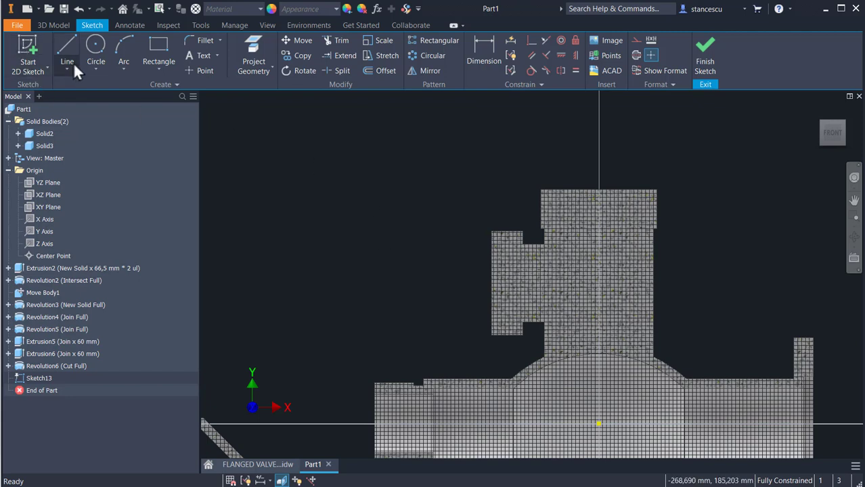
- Sketch a stepped half-profile from the origin, about 21 mm out, up through two steps to the pipe's top face and back to the axis
left_click(66, 45)
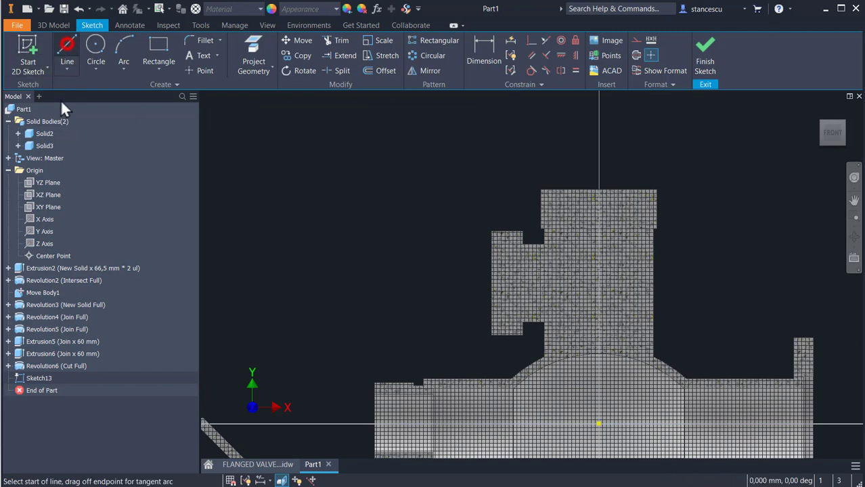
left_click(599, 423)
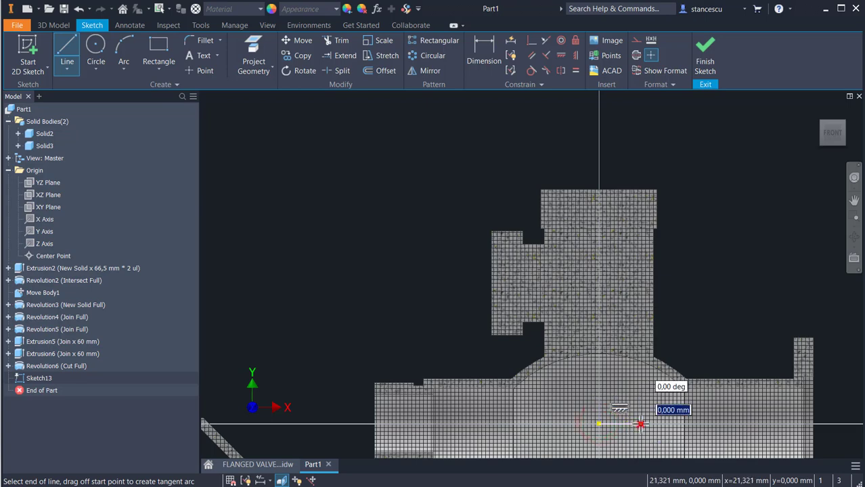
left_click(639, 424)
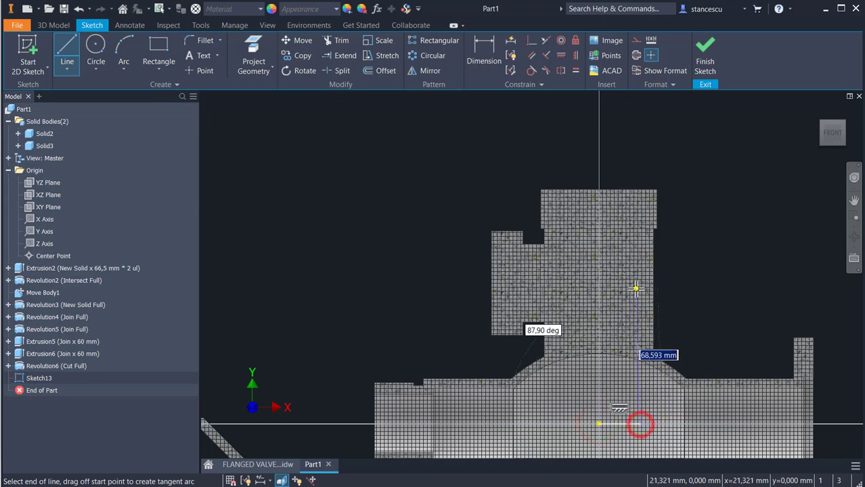
left_click(640, 252)
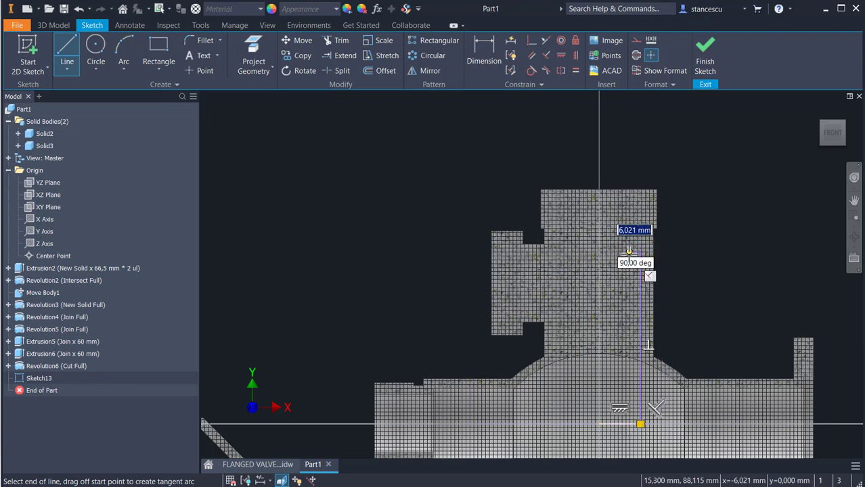
left_click(629, 212)
left_click(635, 212)
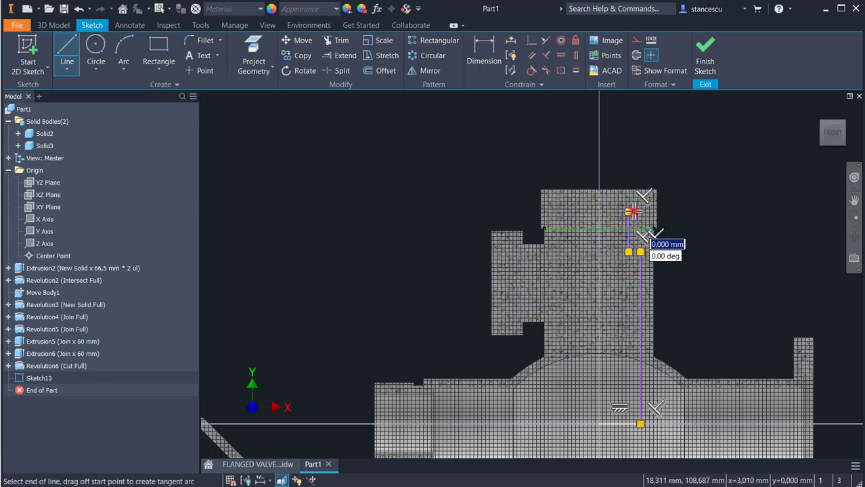
left_click(634, 192)
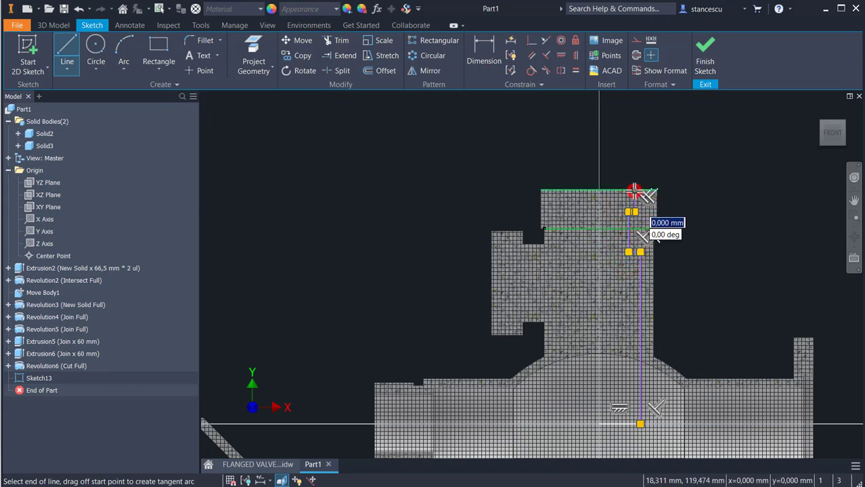
left_click(599, 190)
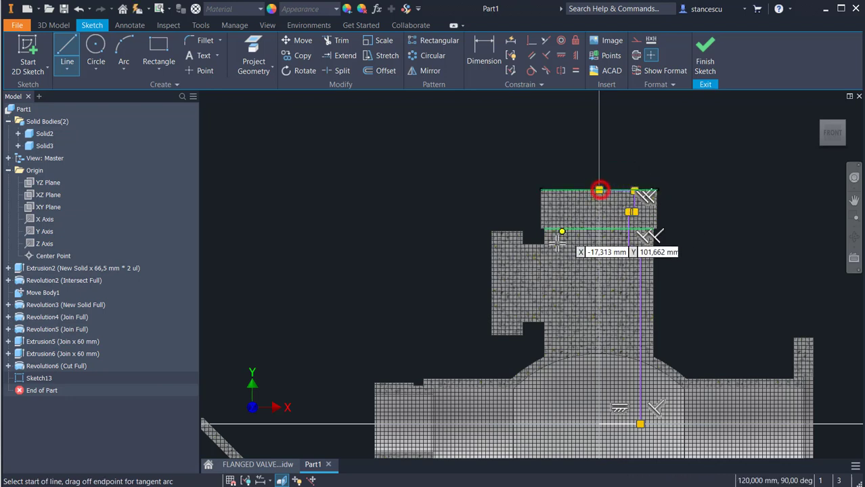
- Close the profile with a vertical line from the top face to the origin and convert that line to a centerline
left_click(599, 190)
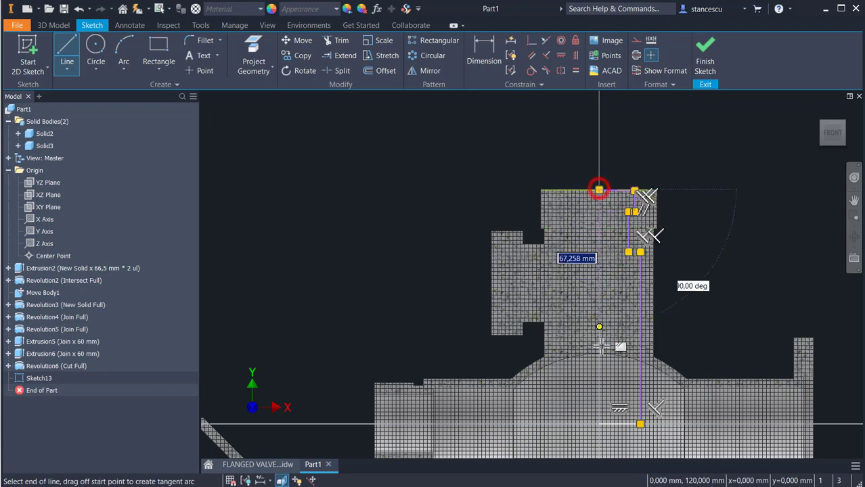
left_click(597, 424)
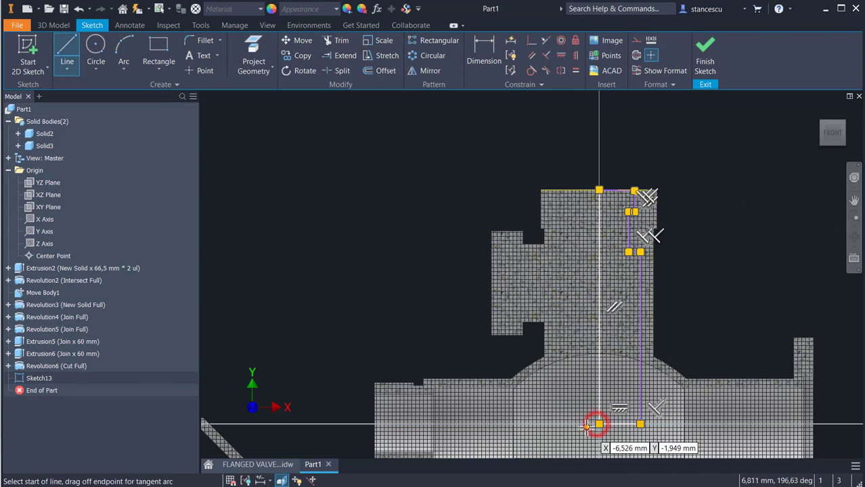
key("Escape")
left_click(609, 376)
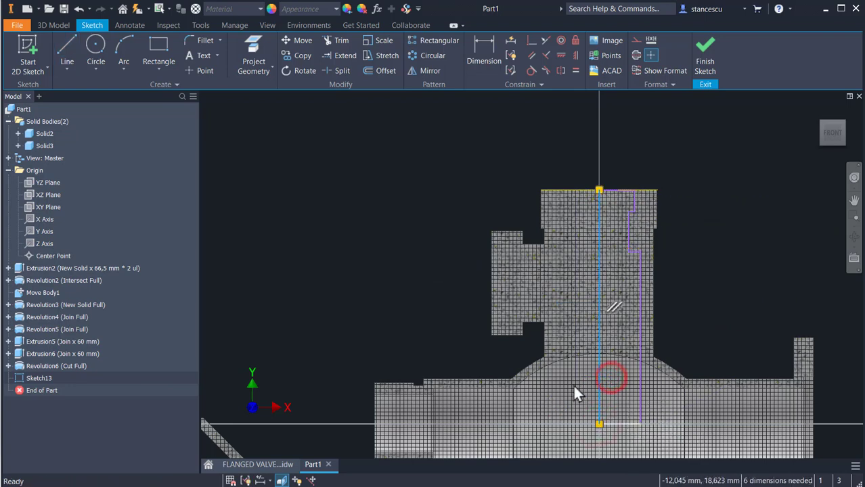
left_click(637, 55)
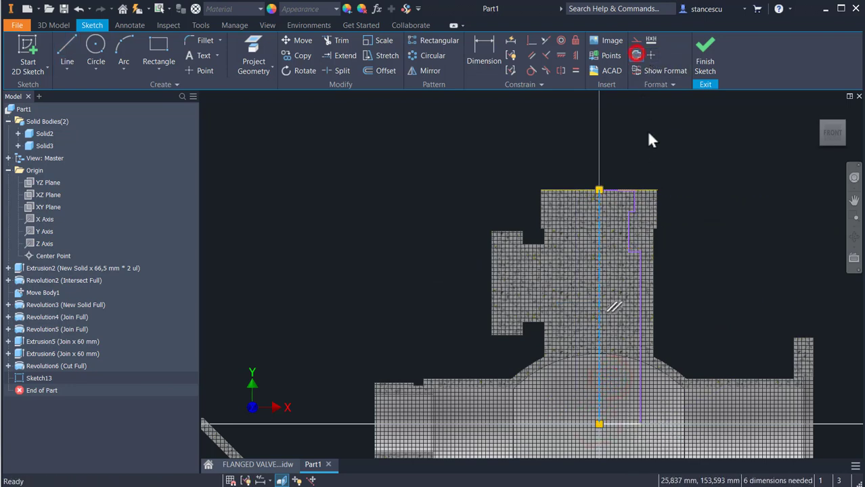
left_click(708, 163)
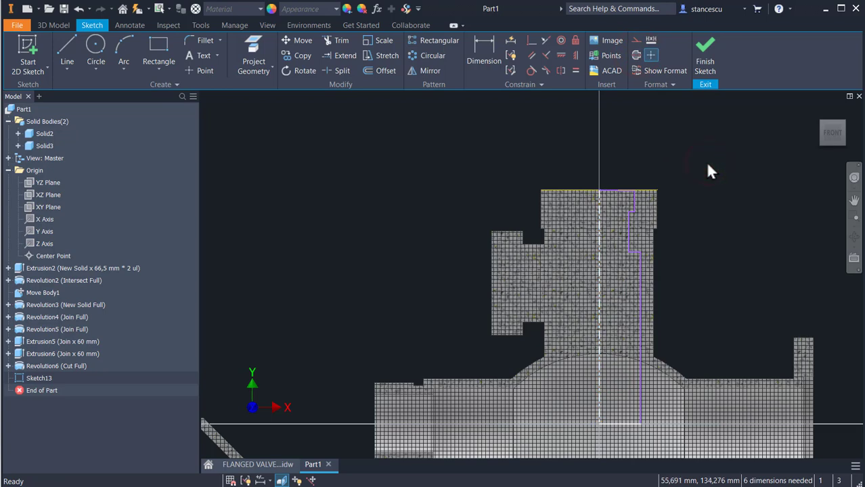
- Constrain the profile's top line at the vertical pipe's top face to be horizontal
scroll(623, 193, "up", 3)
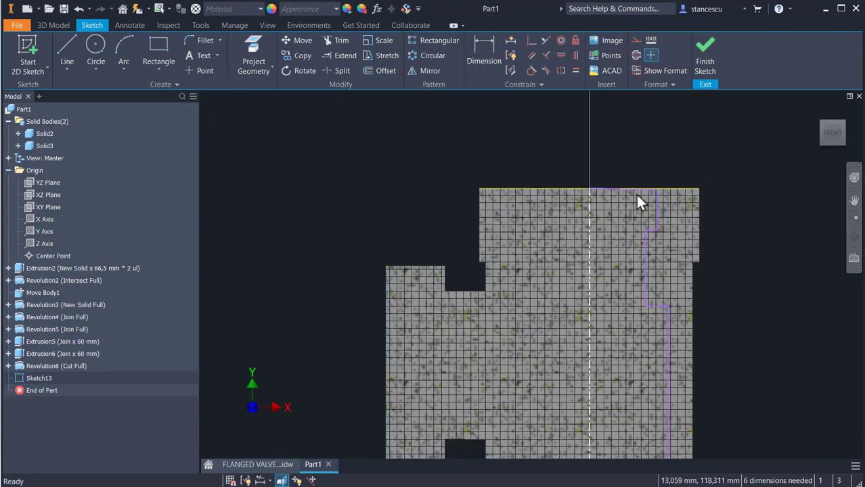
scroll(637, 196, "up", 3)
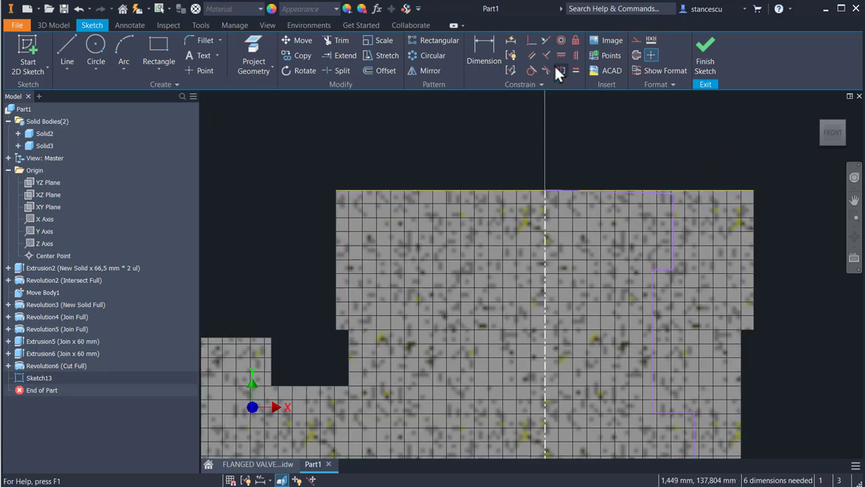
left_click(558, 55)
left_click(620, 195)
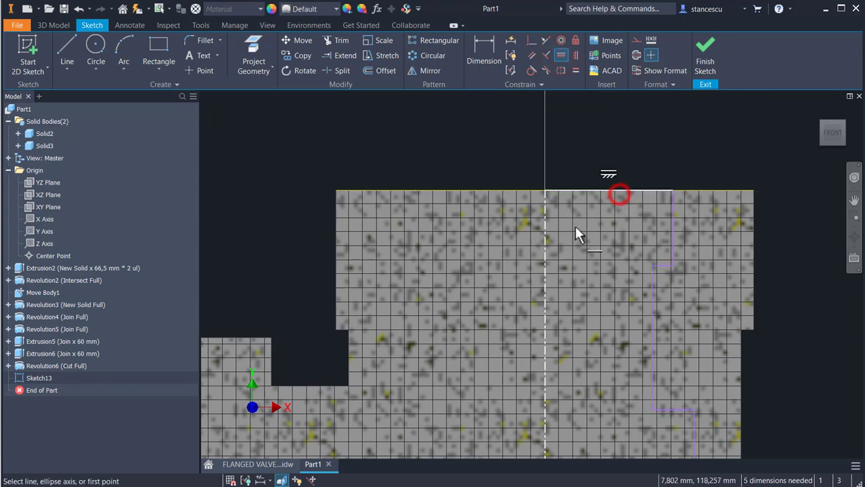
- Dimension the long lower bore line from the vertical centerline as a 44 mm diameter
scroll(588, 252, "down", 2)
scroll(581, 260, "down", 3)
middle_click_drag(573, 306, 572, 221)
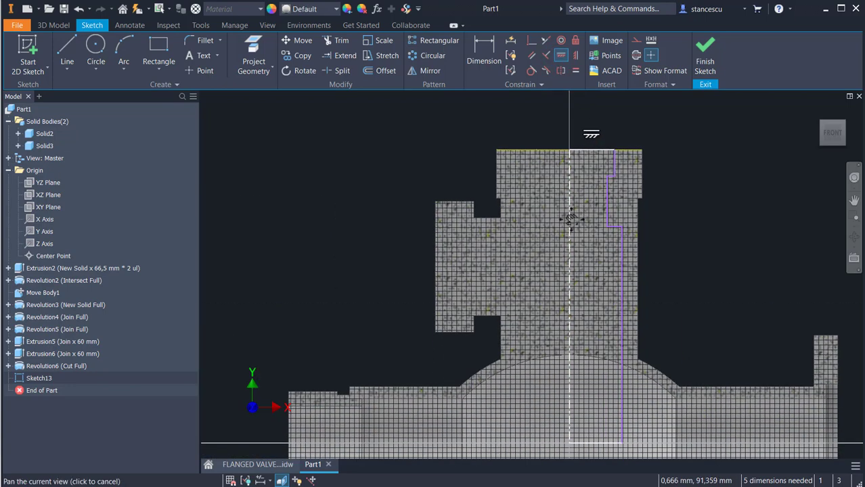
left_click(481, 49)
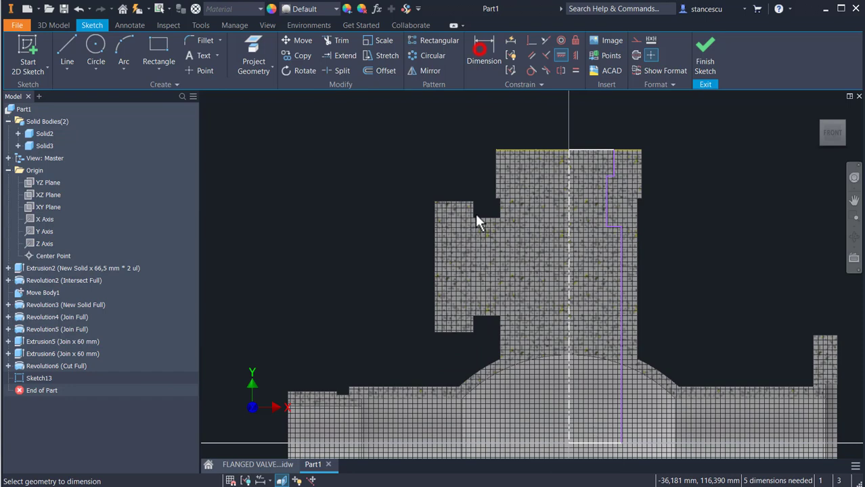
left_click(619, 395)
left_click(571, 394)
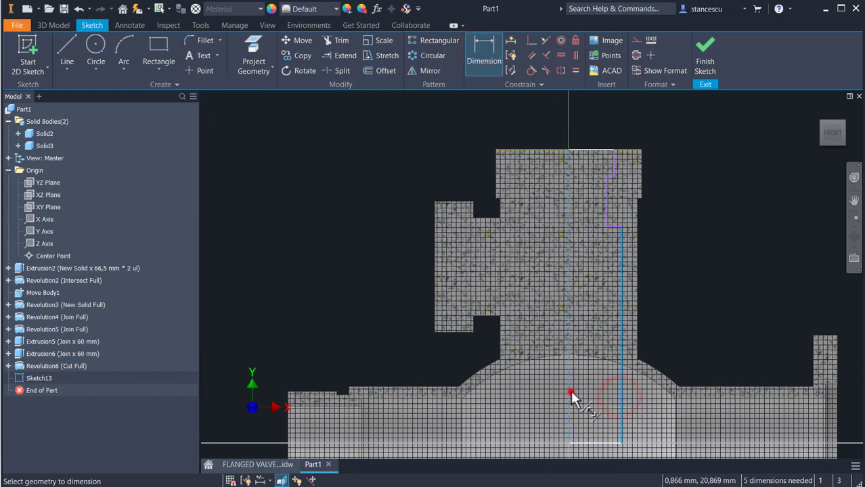
left_click(690, 332)
type("44")
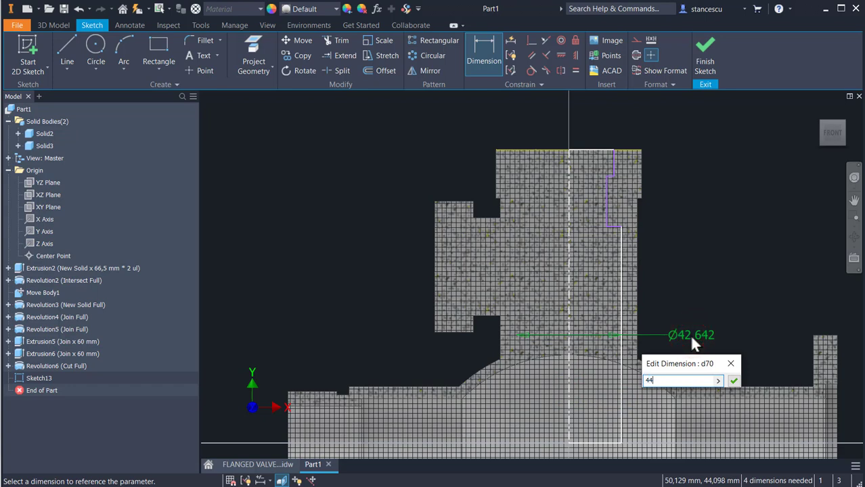
key("Return")
- Dimension the narrow middle section of the bore profile from the centerline as a 40 mm diameter
left_click(604, 196)
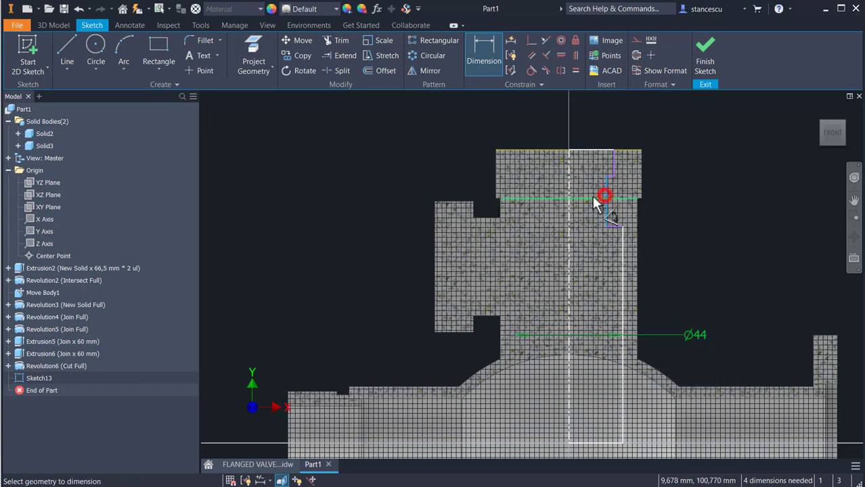
left_click(566, 203)
left_click(705, 189)
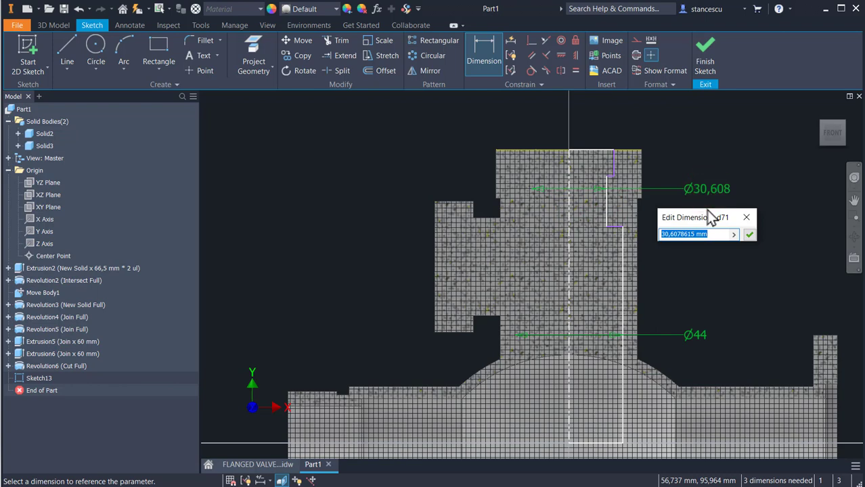
type("40")
key("Return")
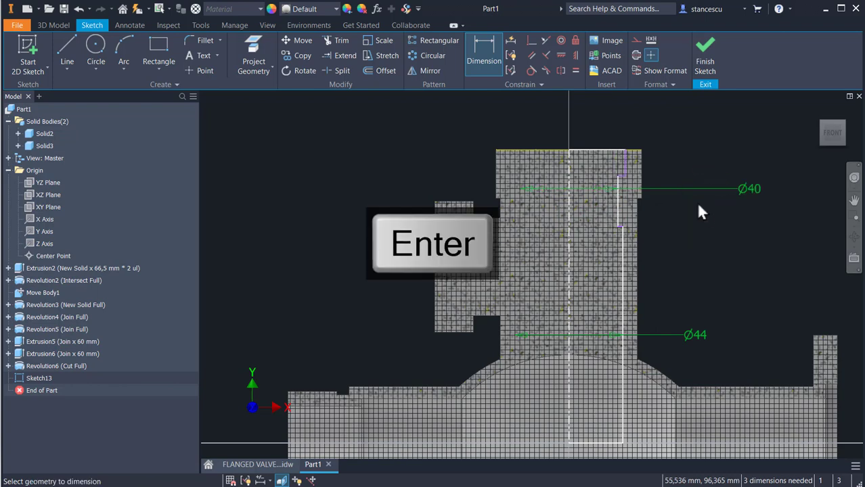
- Dimension the recess at the top of the bore profile from the centerline as a 46 mm diameter
left_click(622, 161)
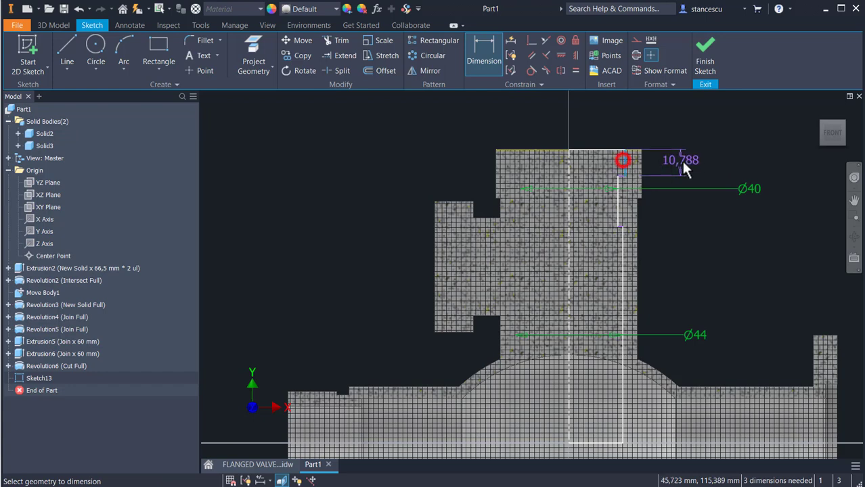
left_click(569, 163)
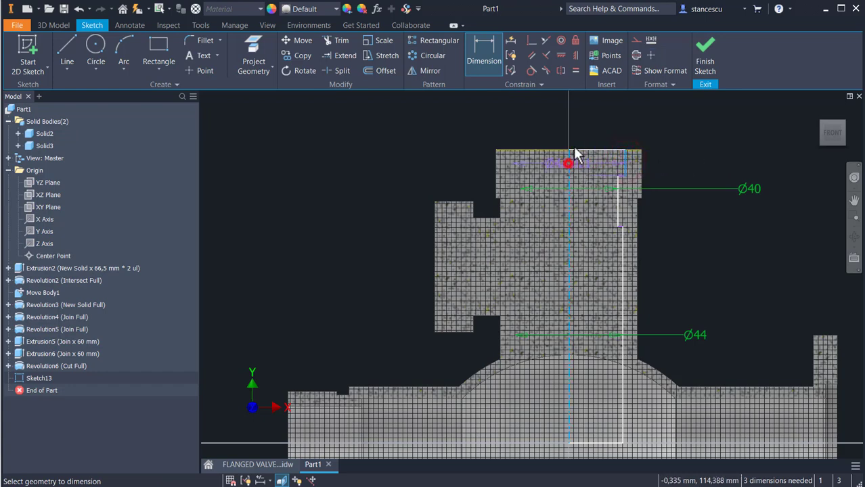
left_click(587, 117)
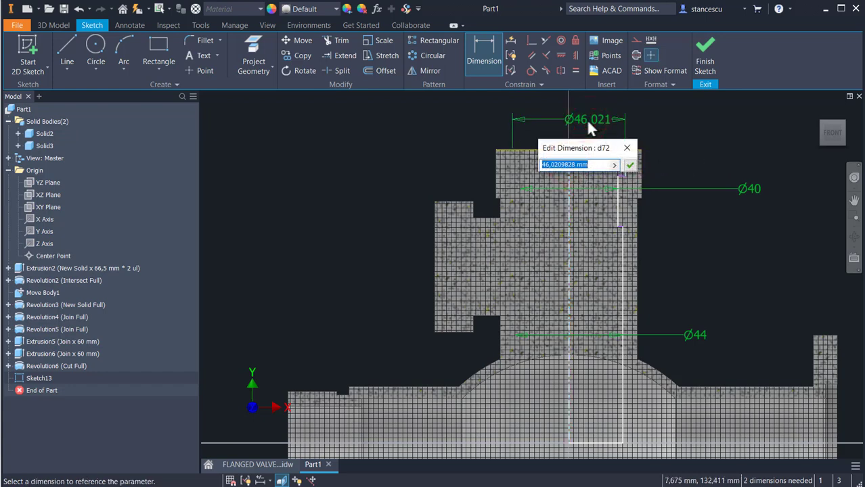
type("46")
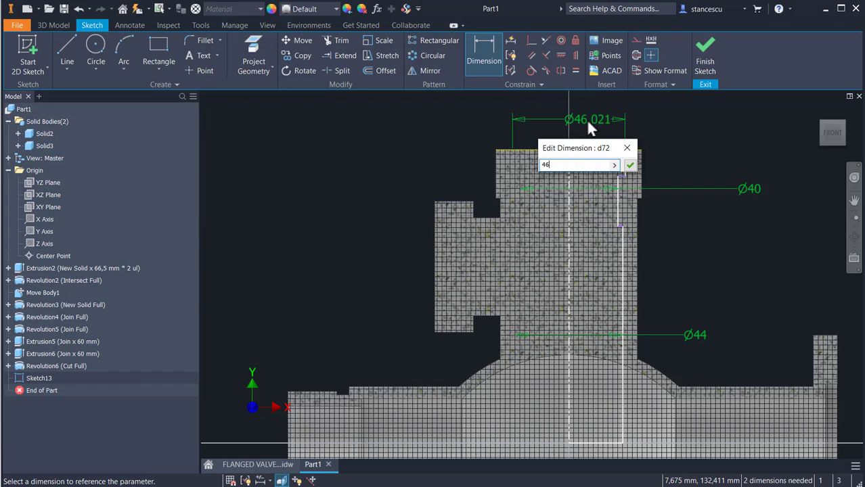
key("Return")
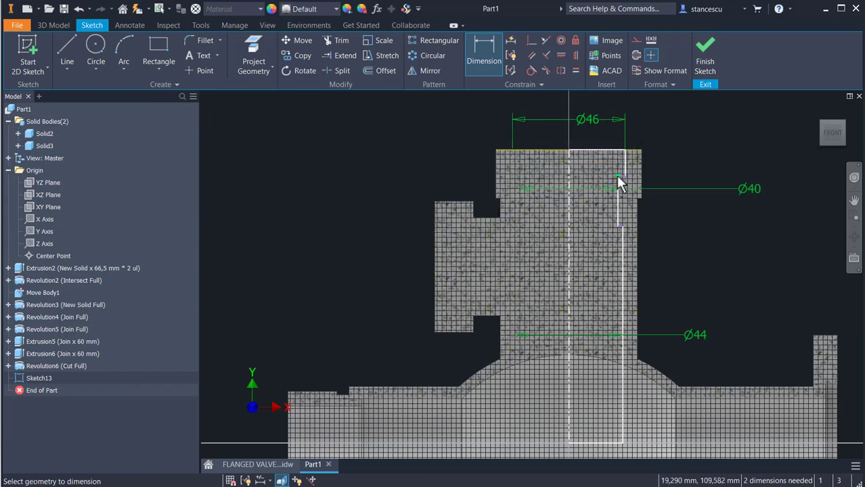
- Dimension the short vertical line of the top recess and set its depth to 3 mm
left_click(623, 163)
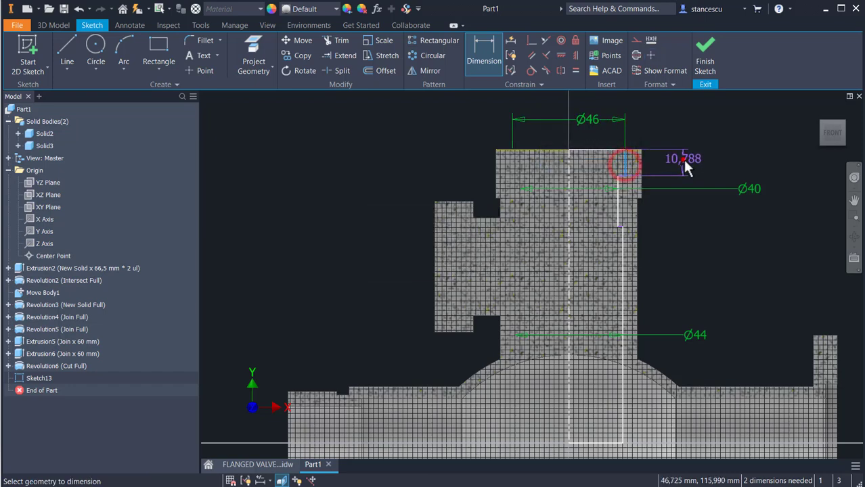
left_click(684, 168)
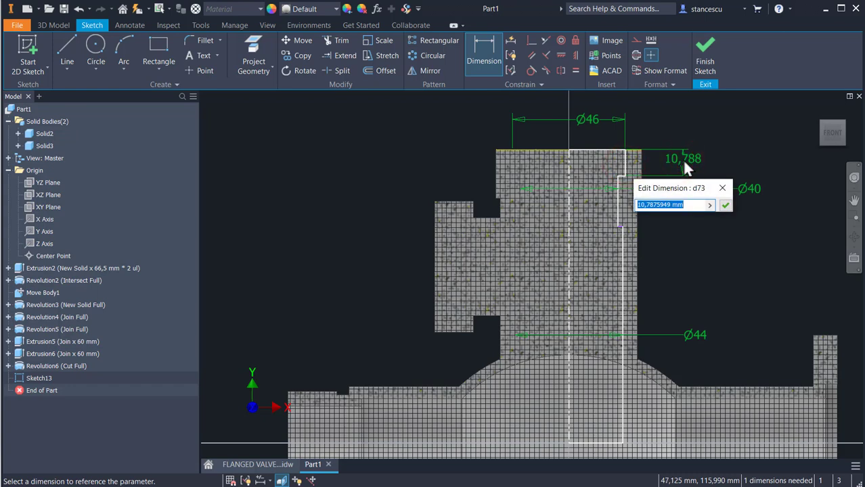
type("3")
key("Return")
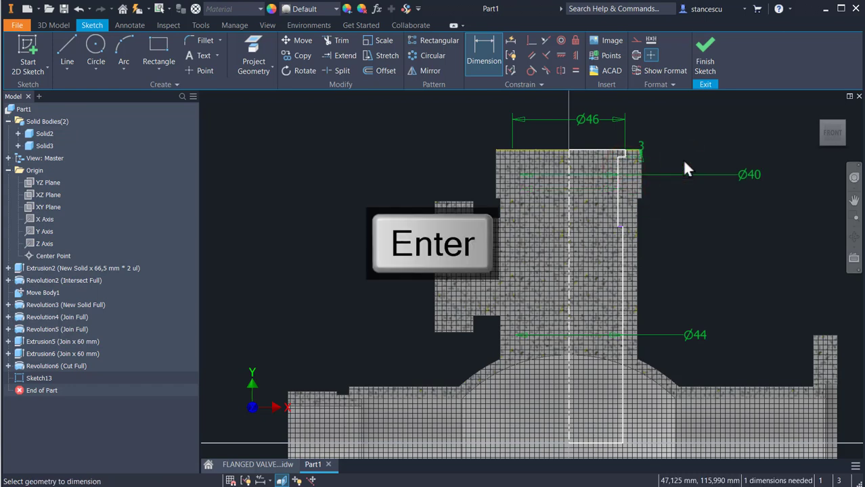
- Dimension the distance from the pipe's top face to the lower step of the bore profile as 20 mm
left_click(619, 226)
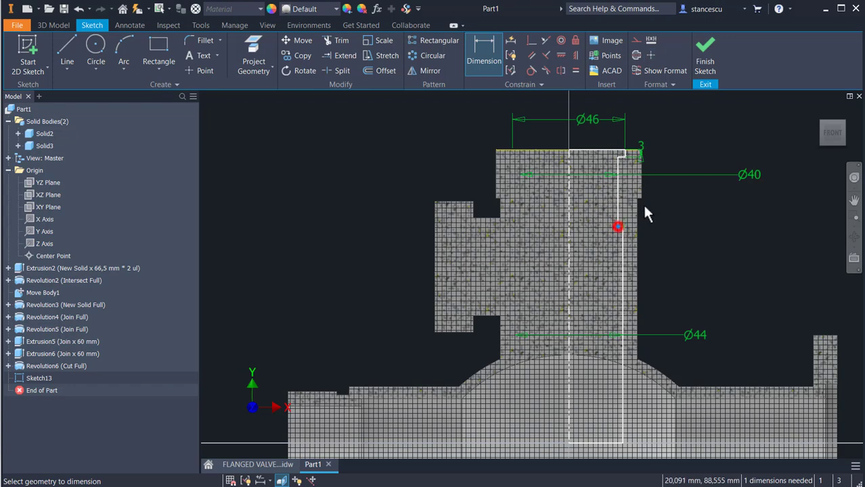
left_click(599, 151)
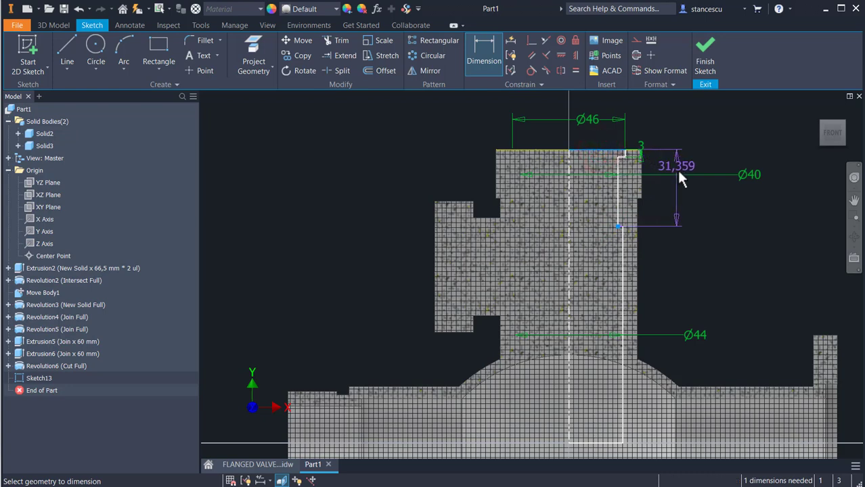
left_click(677, 191)
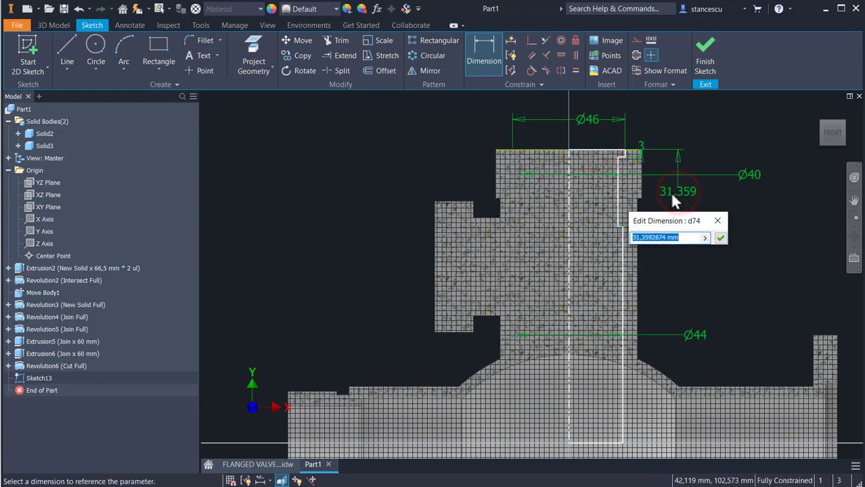
type("20")
key("Return")
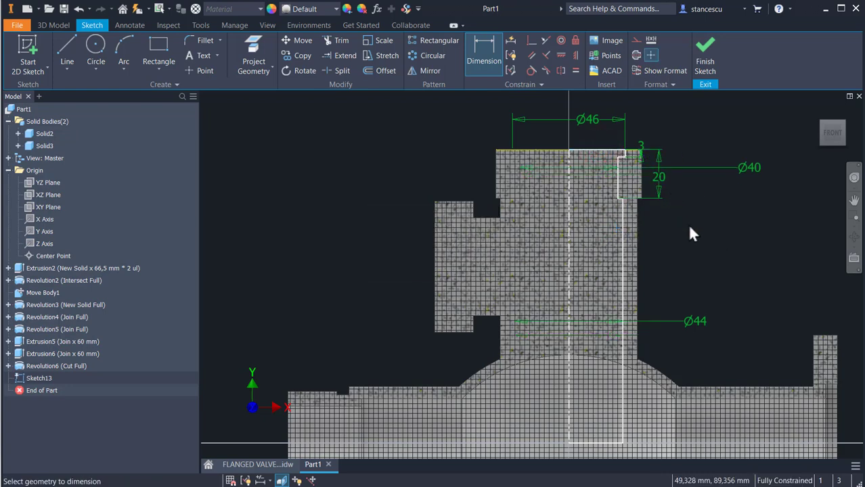
mouse_move(690, 234)
middle_mouse_down()
mouse_move(675, 191)
mouse_move(679, 208)
middle_mouse_up()
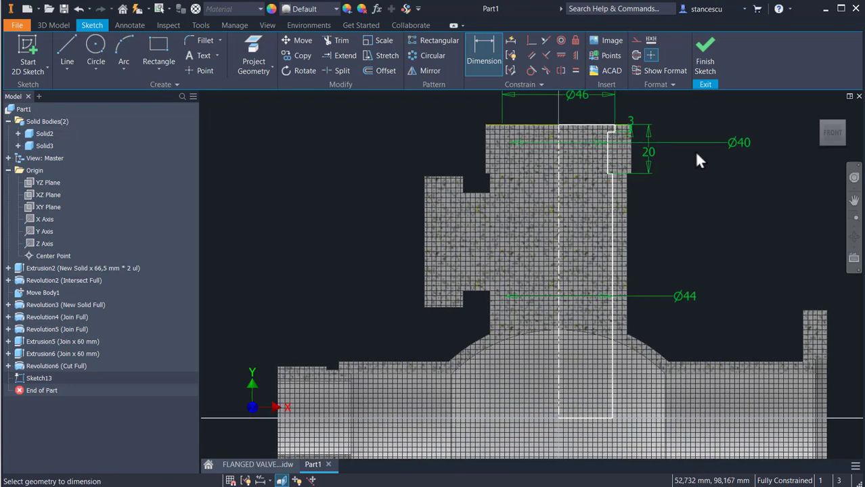
- Finish the bore profile sketch and revolve it as a full cut through the vertical pipe
left_click(706, 61)
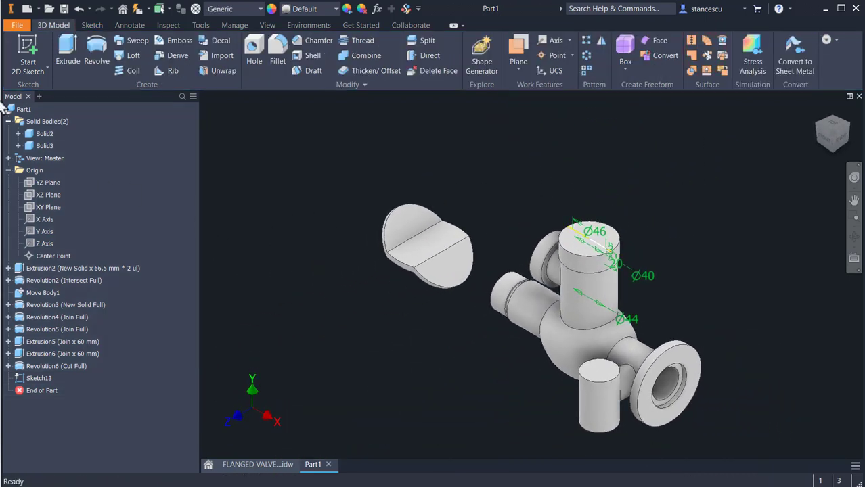
left_click(95, 57)
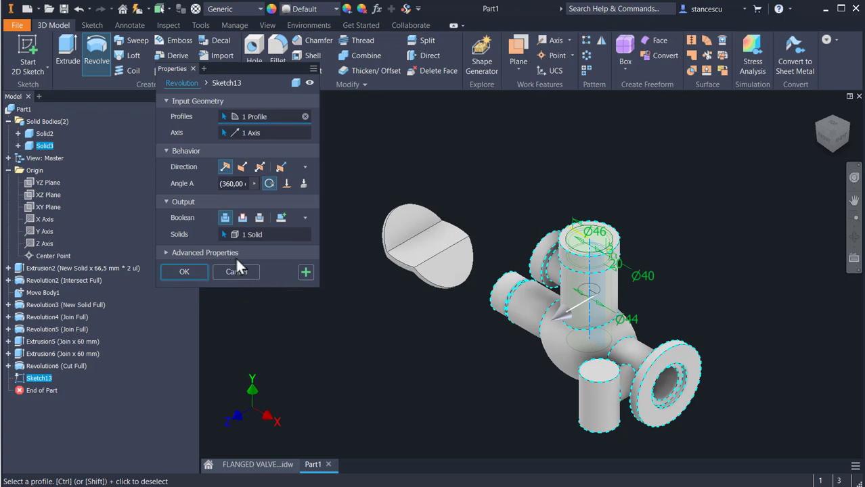
left_click(243, 220)
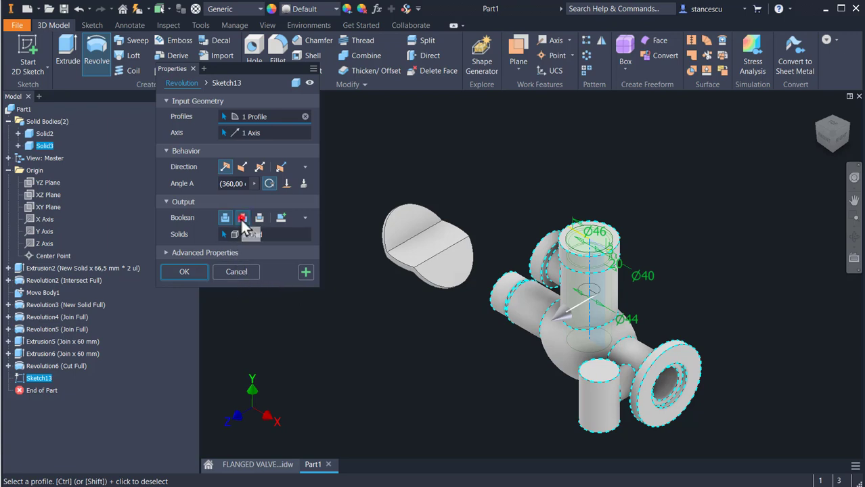
left_click(196, 270)
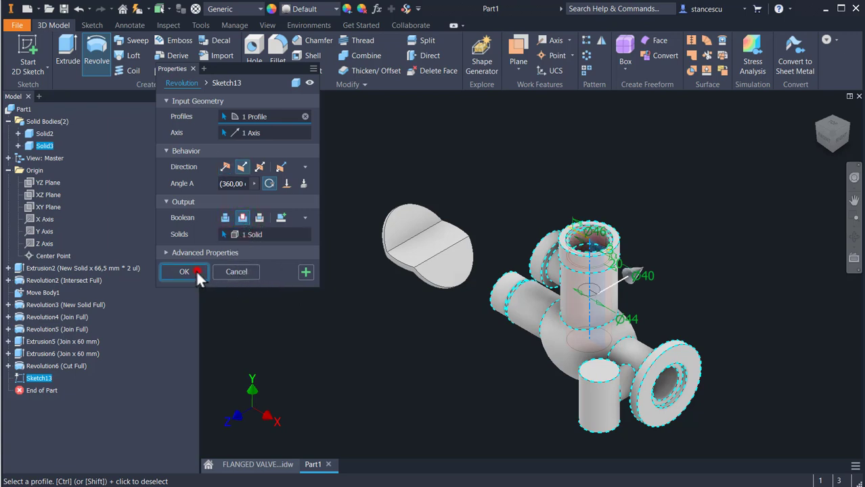
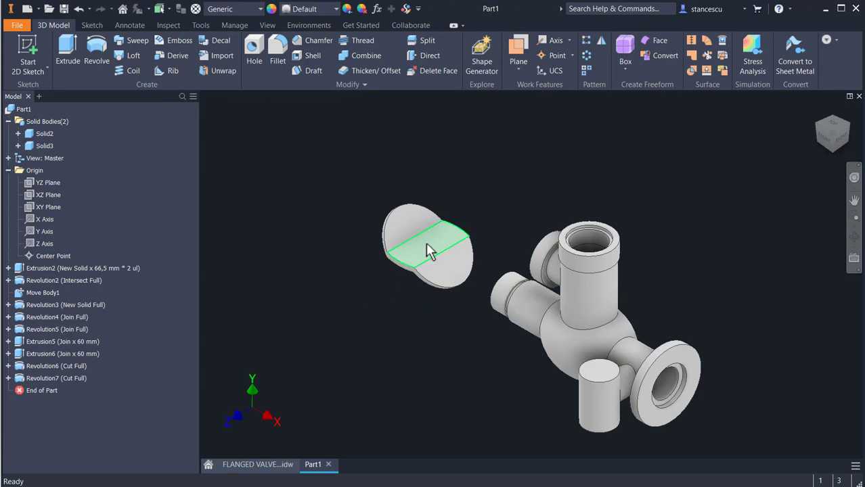
- Check the valve seat hole dimensions in the drawing and start a sketch on the flat middle face of the separate bent plate
left_click(257, 464)
scroll(549, 376, "up", 5)
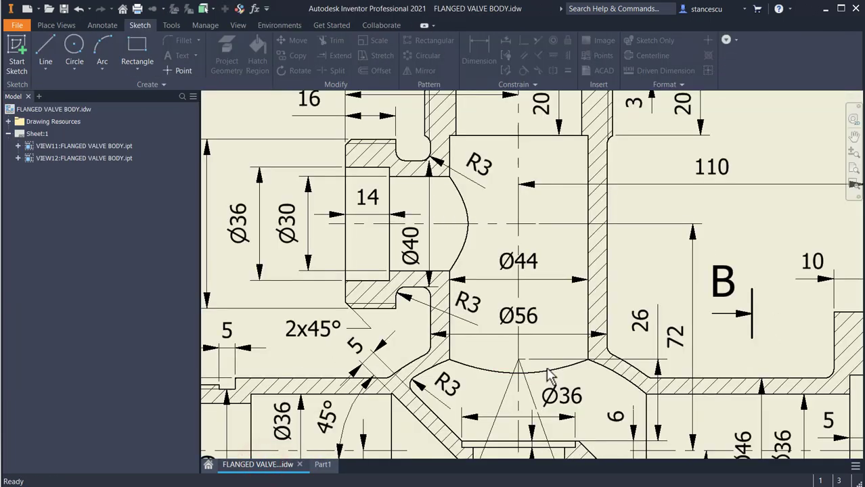
middle_click_drag(540, 351, 492, 280)
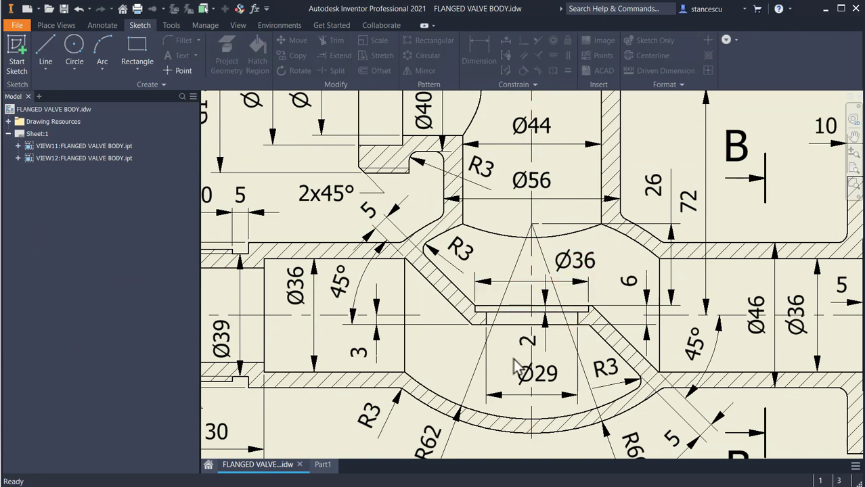
left_click(546, 317)
left_click(324, 467)
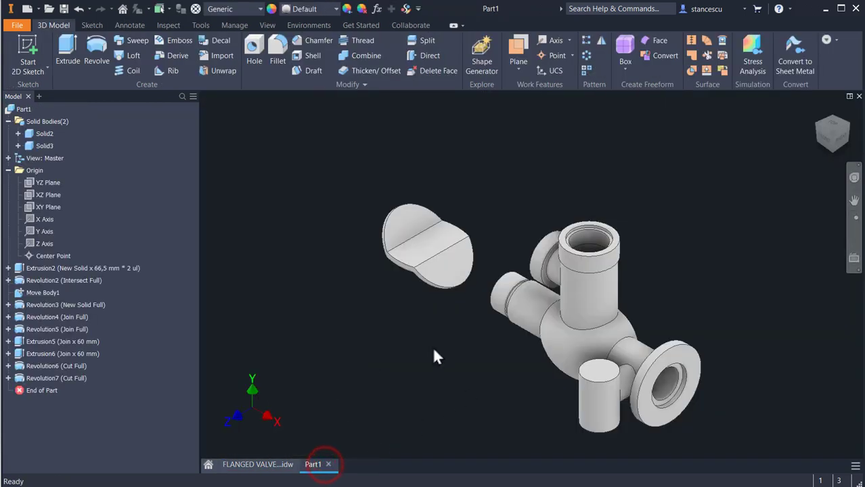
left_click(431, 248)
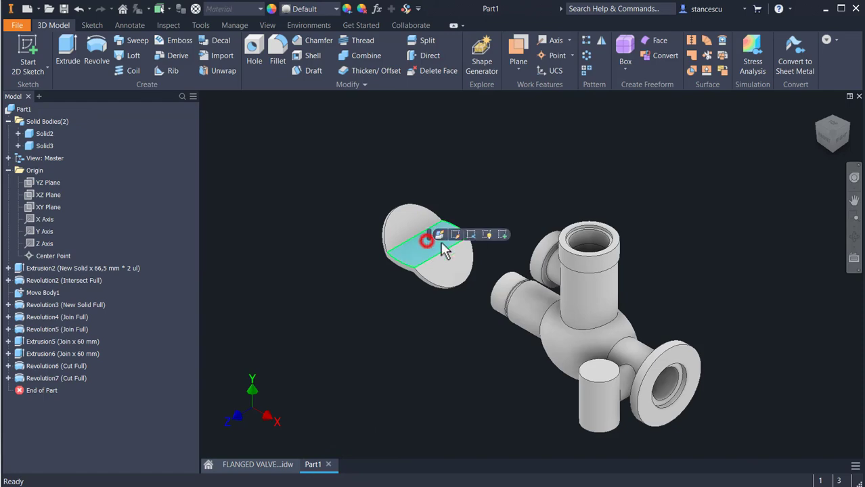
left_click(499, 232)
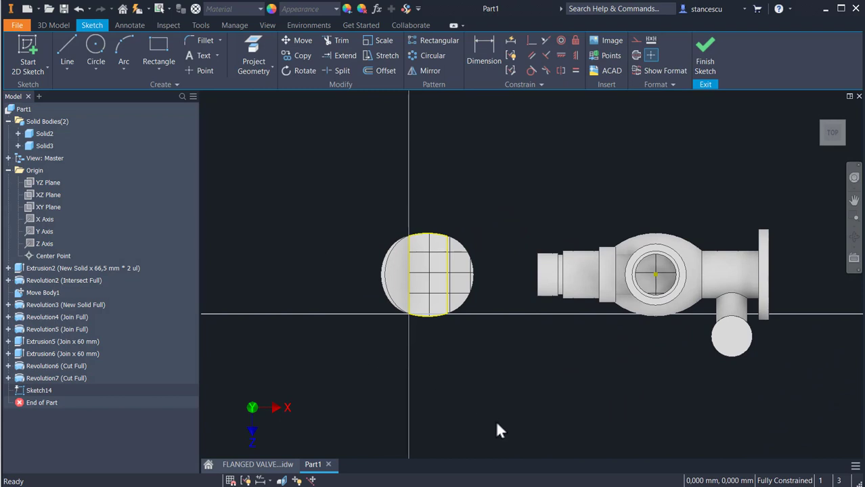
- Project the bent plate's flat middle geometry and draw a diagonal line between opposite corners of the face
middle_click_drag(497, 429, 496, 350, "shift")
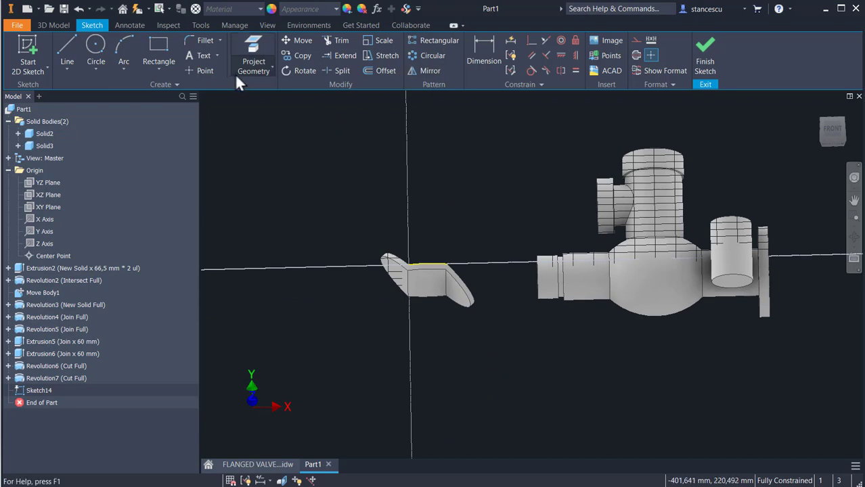
left_click(251, 54)
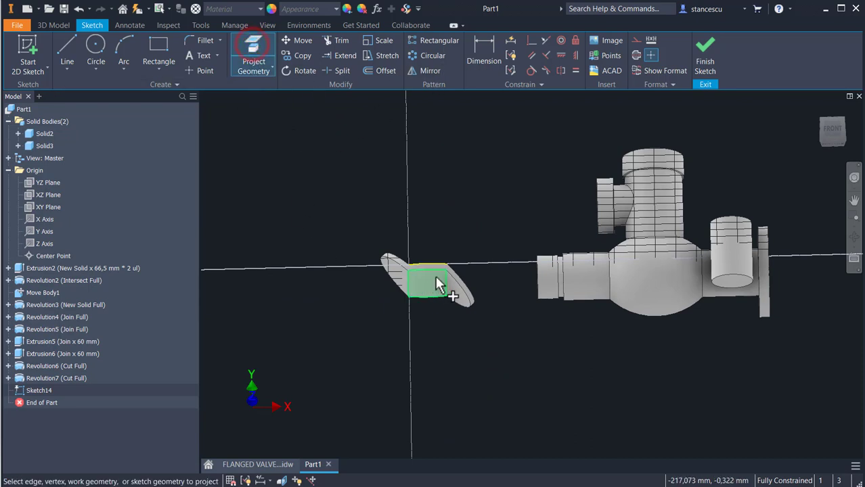
mouse_move(445, 286)
middle_mouse_down("shift")
mouse_move(463, 220)
mouse_move(458, 253)
mouse_move(473, 264)
middle_mouse_up("shift")
scroll(473, 264, "up", 5)
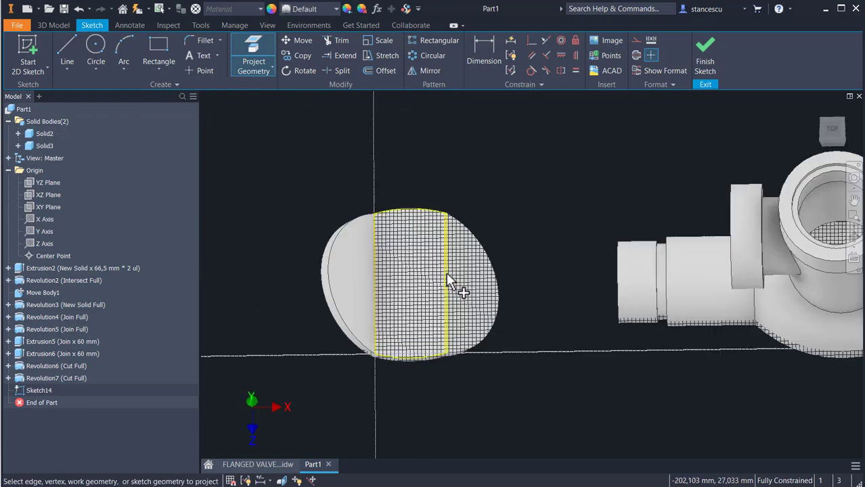
left_click(435, 298)
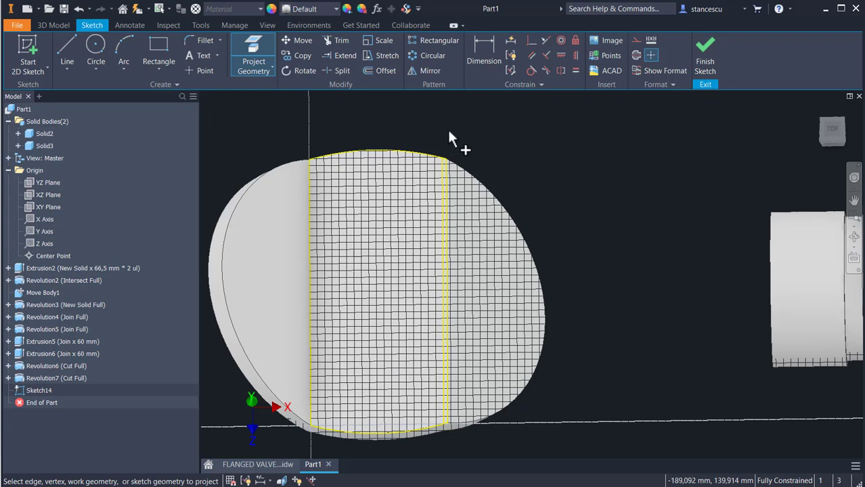
left_click(67, 50)
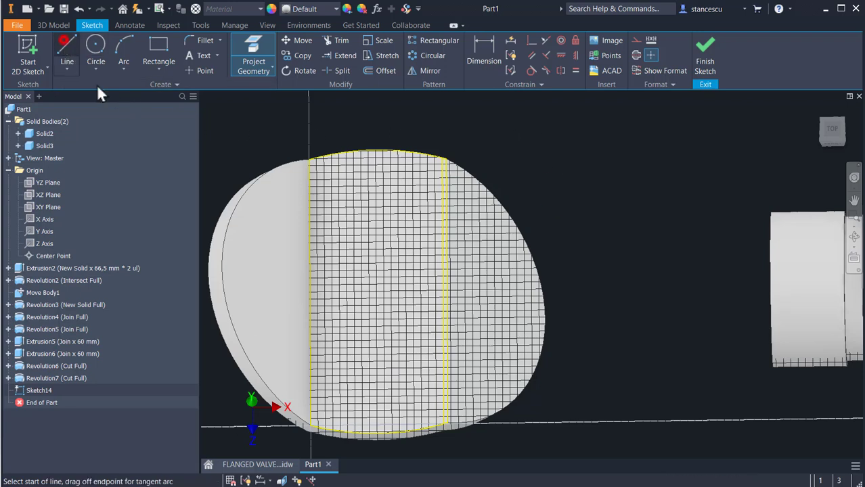
left_click(310, 160)
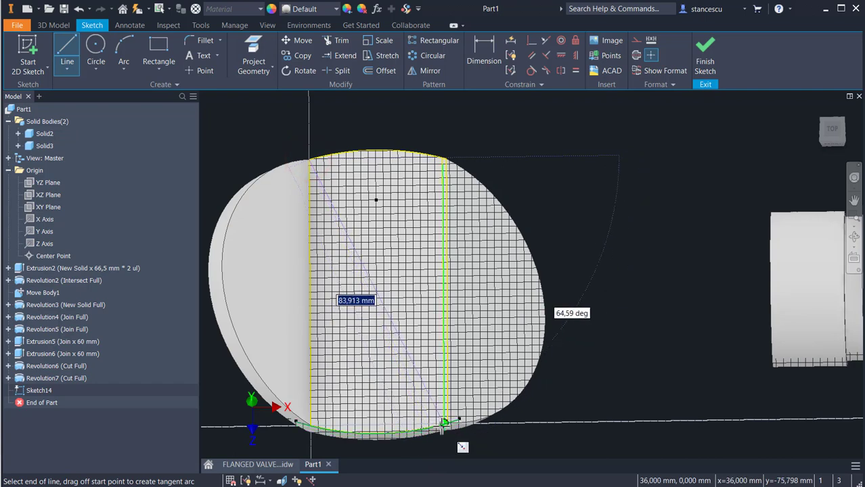
scroll(443, 424, "up", 3)
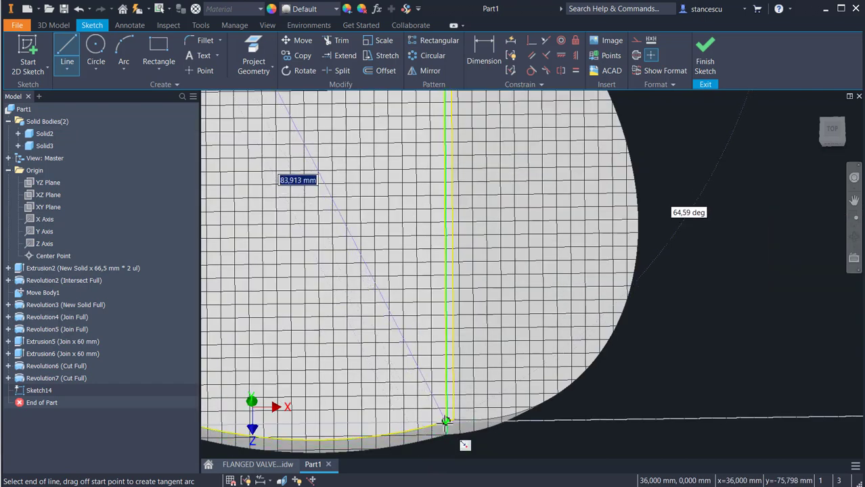
left_click(445, 424)
scroll(535, 439, "down", 3)
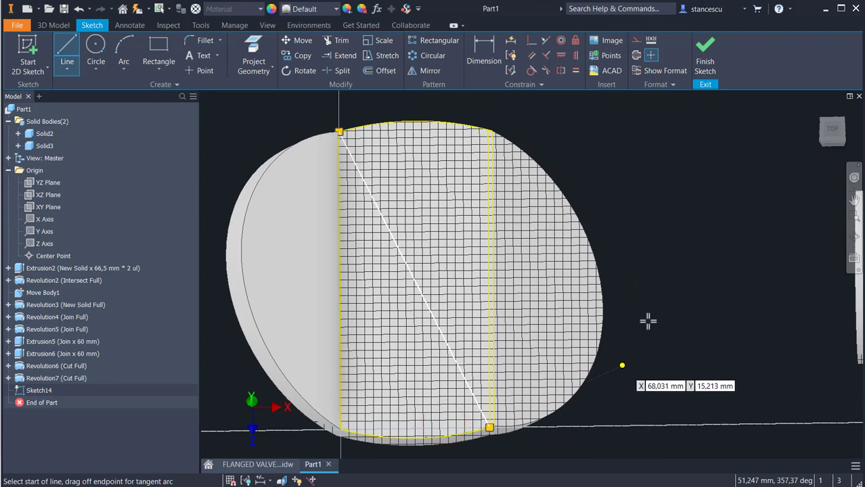
left_click(833, 130)
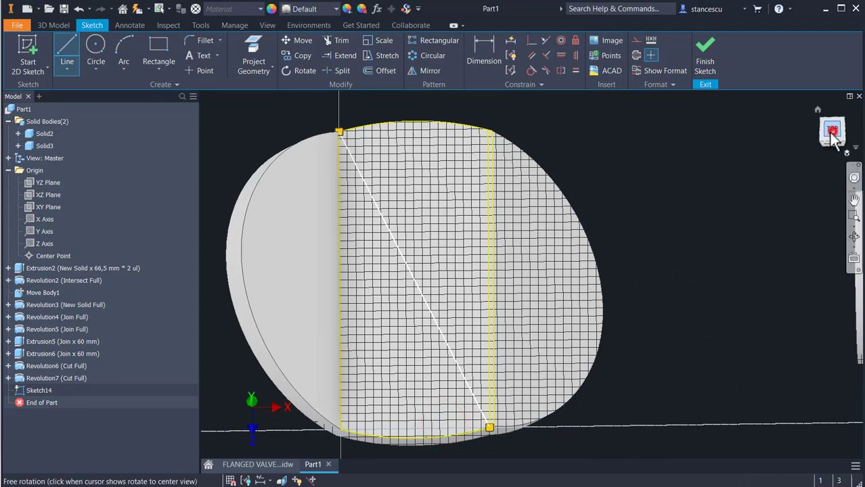
scroll(467, 199, "up", 2)
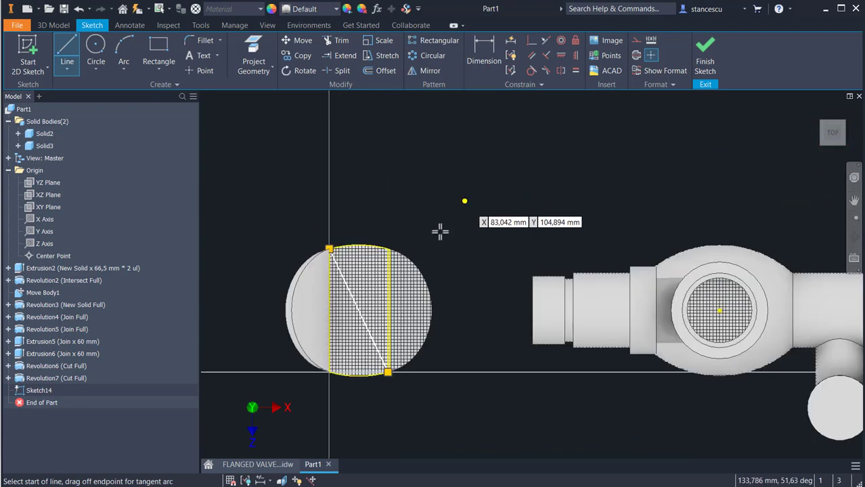
- Place a sketch point at the midpoint of the diagonal line and finish the sketch
left_click(201, 70)
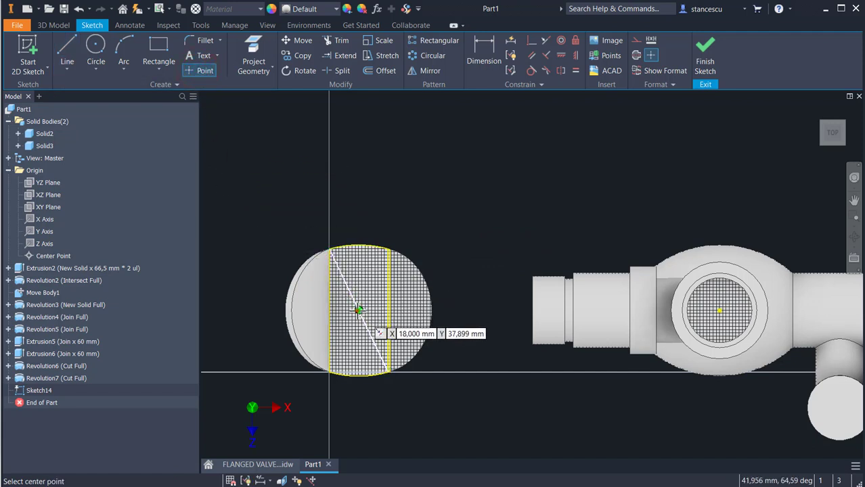
left_click(358, 310)
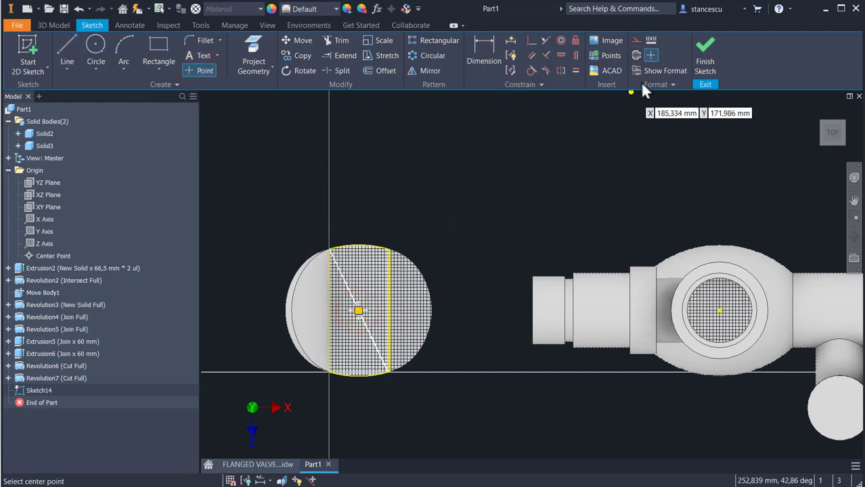
left_click(704, 50)
- Cut a through-all counterbore hole at the sketch point in the bent plate: 29 mm hole, 36 mm counterbore diameter, 2 mm counterbore depth
scroll(432, 242, "up", 4)
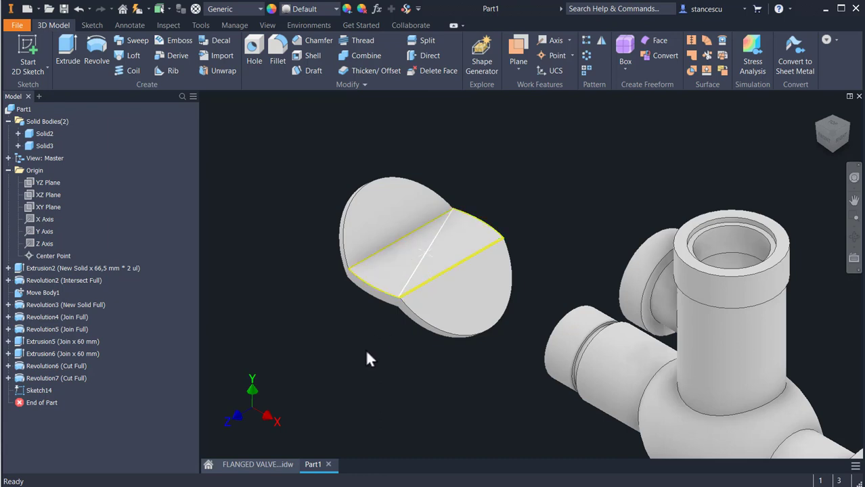
middle_click_drag(365, 349, 378, 363, "shift")
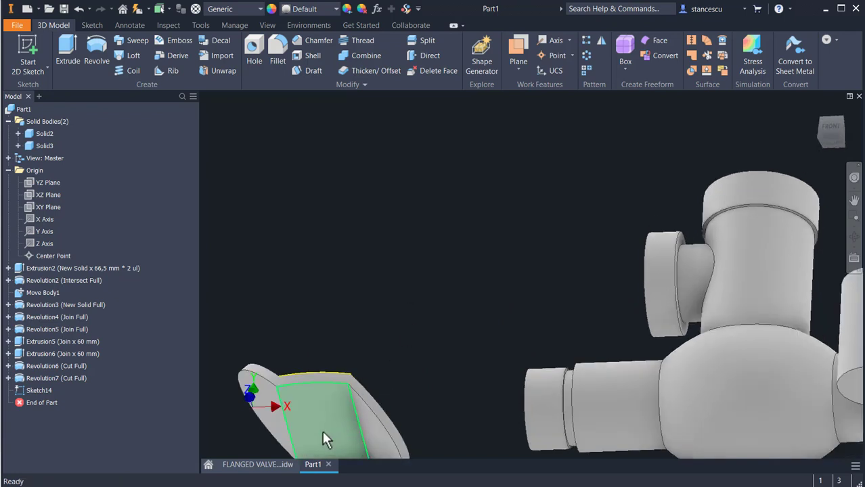
middle_click_drag(420, 348, 415, 385, "shift")
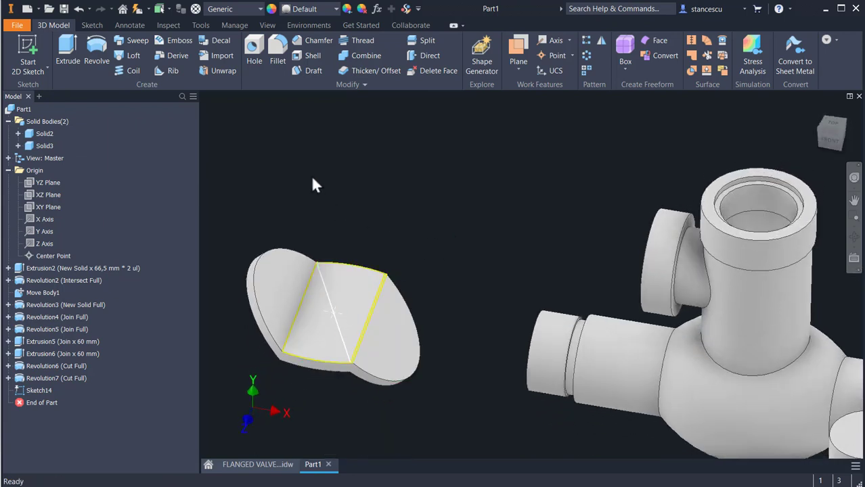
left_click(260, 57)
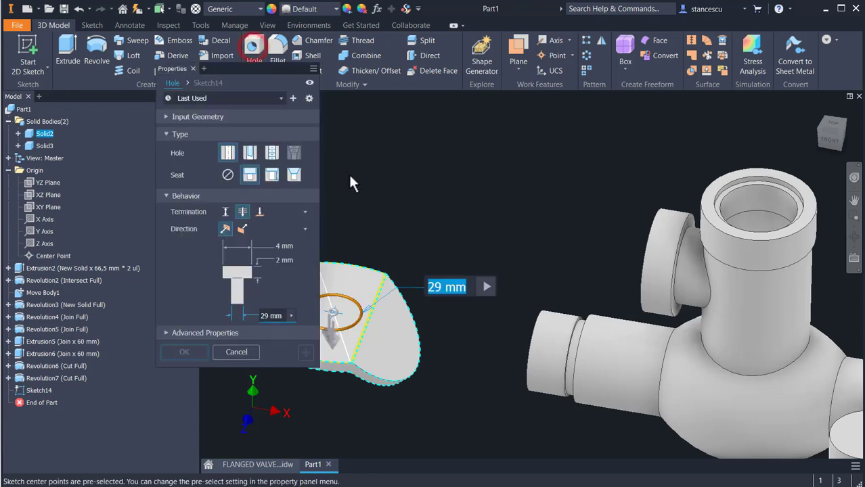
left_click(248, 176)
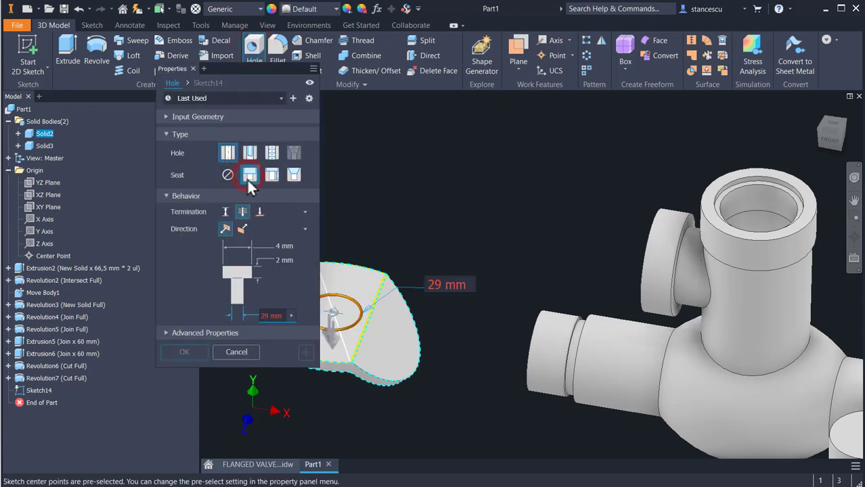
middle_click_drag(484, 235, 559, 221)
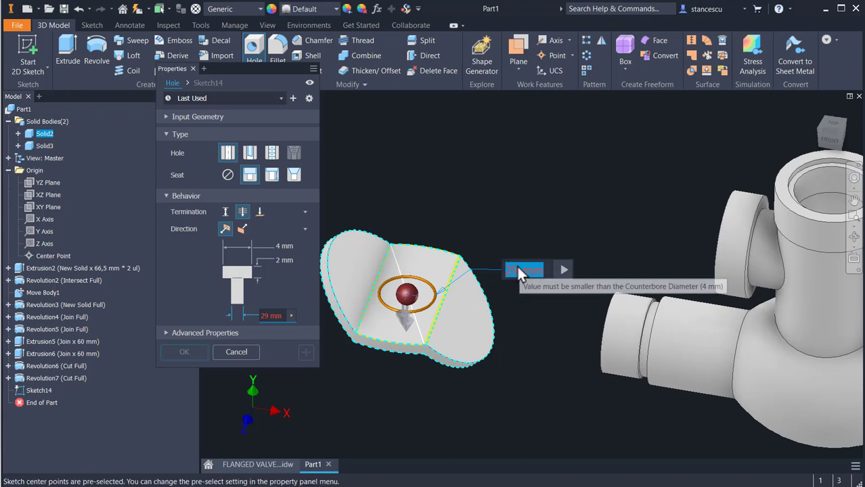
key("Tab")
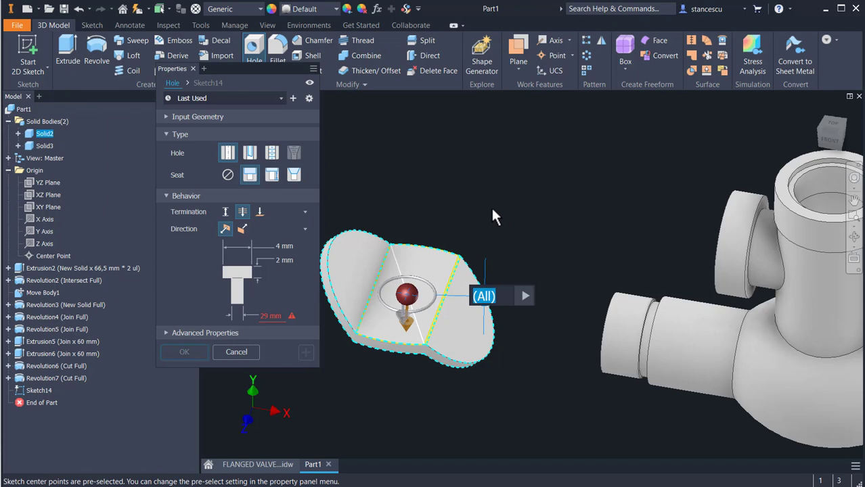
key("Tab")
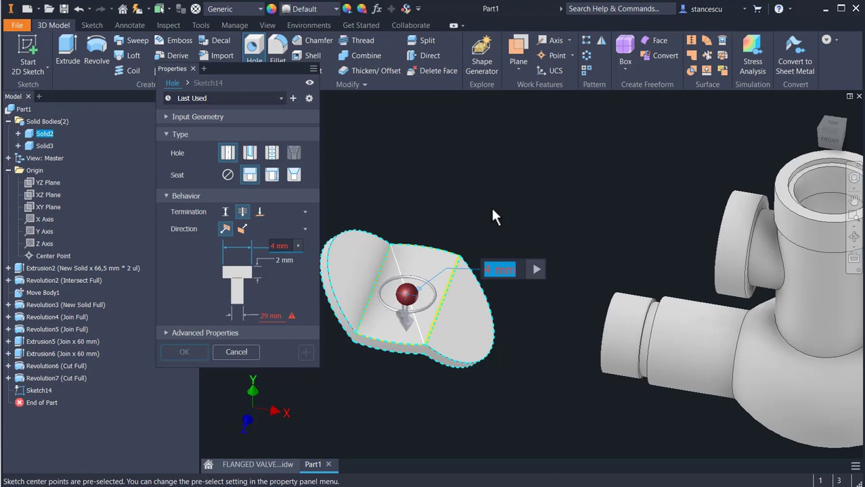
type("36")
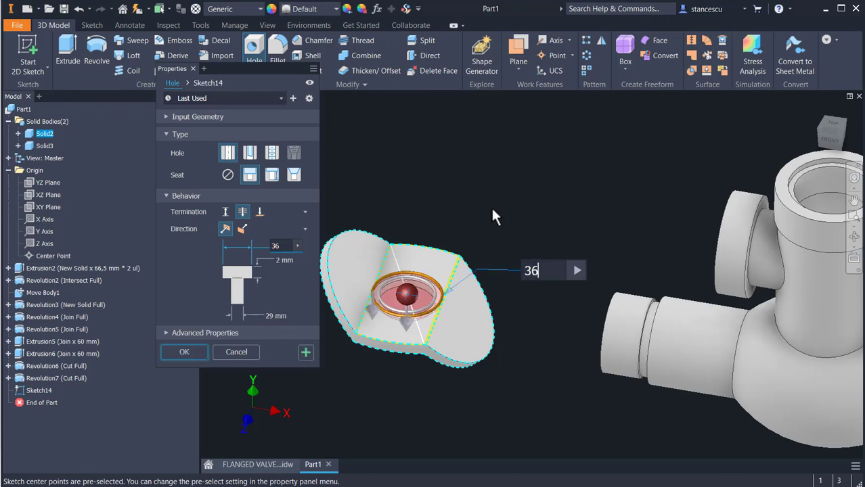
key("Tab")
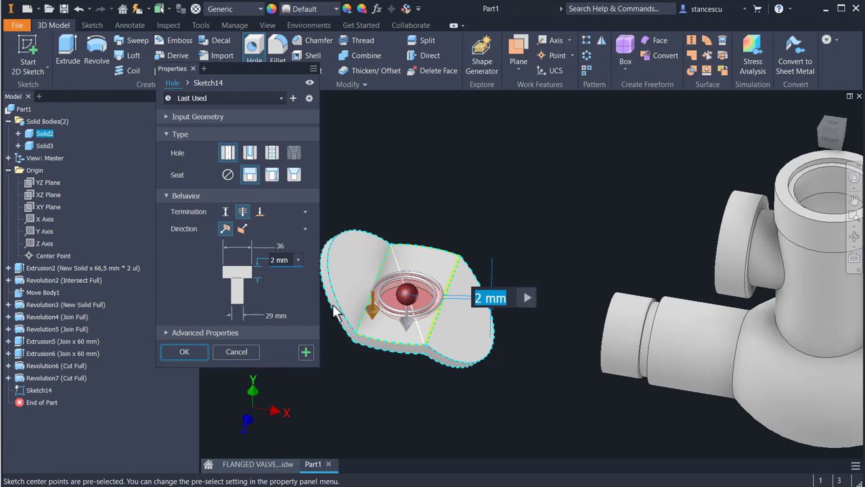
left_click(193, 352)
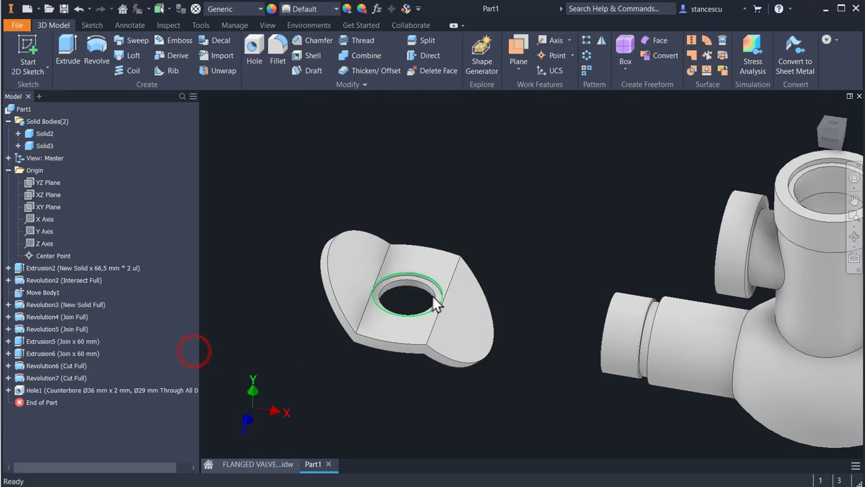
scroll(379, 284, "up", 5)
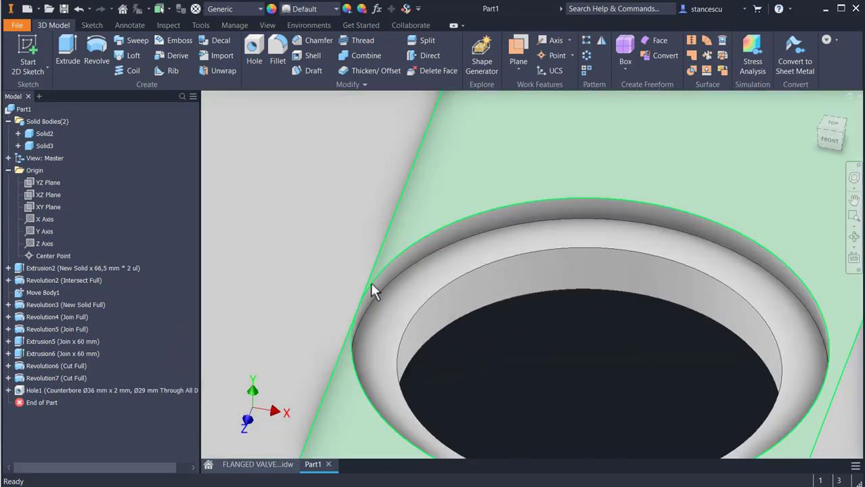
scroll(455, 249, "down", 6)
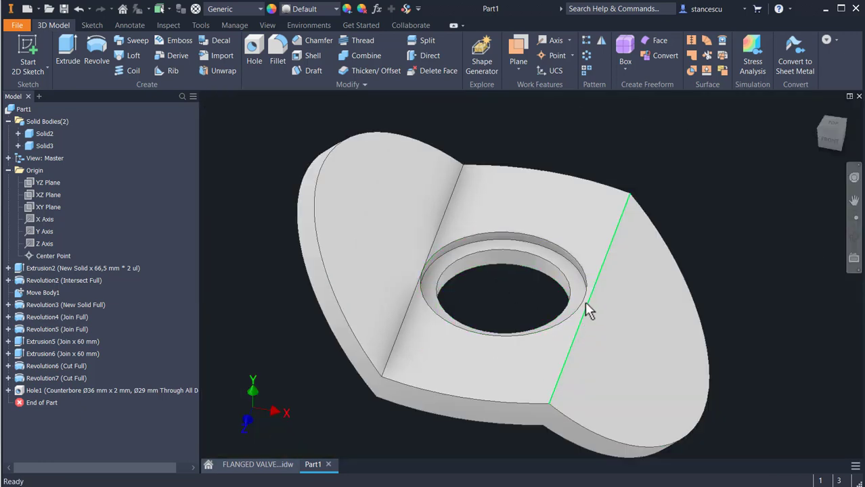
- Move the bent plate body 222 mm in the X direction into the valve body, with Y and Z offsets of 0 mm
middle_click_drag(590, 342, 612, 297, "shift")
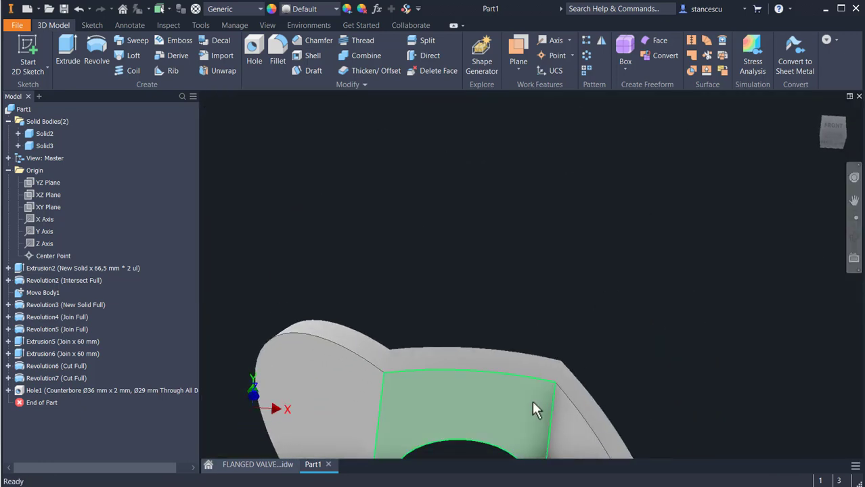
middle_click_drag(539, 423, 562, 330, "shift")
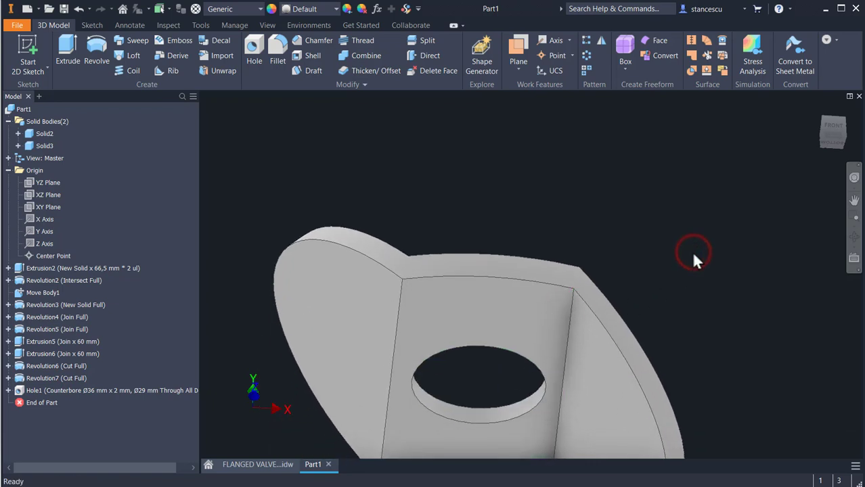
key("F6")
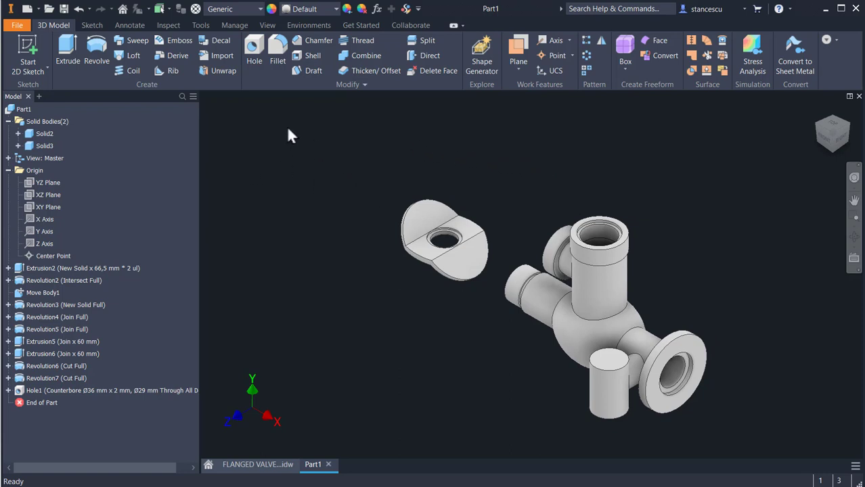
left_click(339, 85)
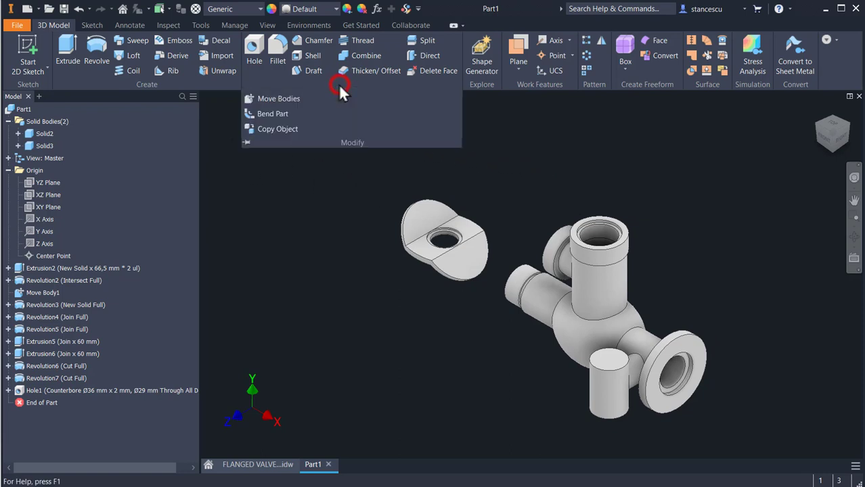
left_click(264, 99)
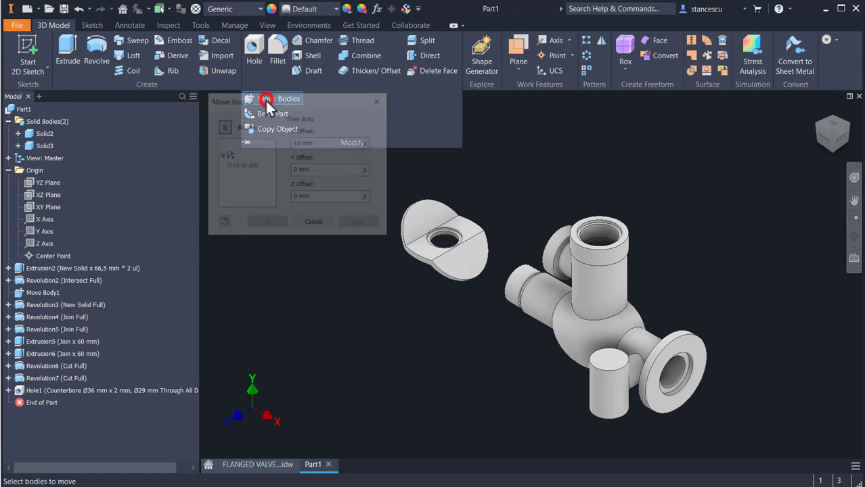
left_click(441, 272)
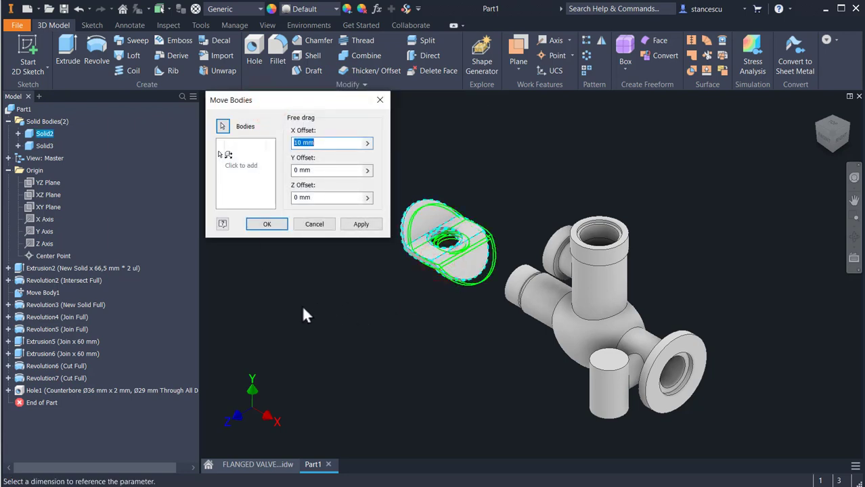
type("222")
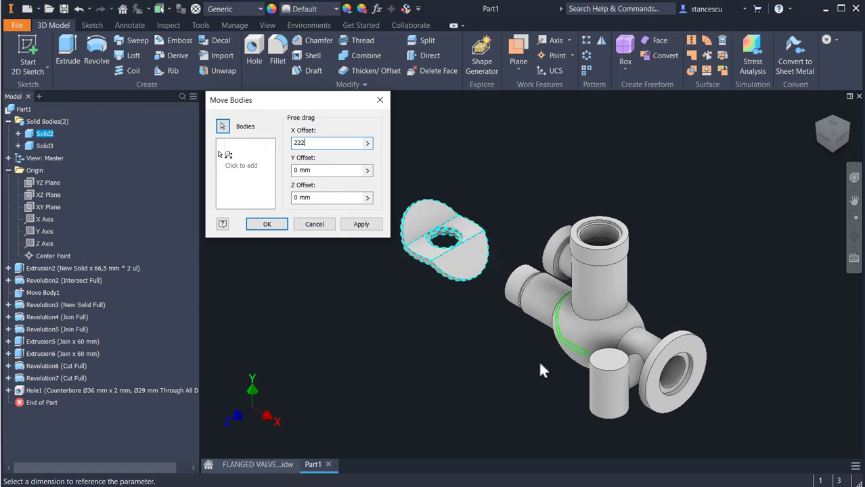
middle_click_drag(539, 360, 556, 356, "shift")
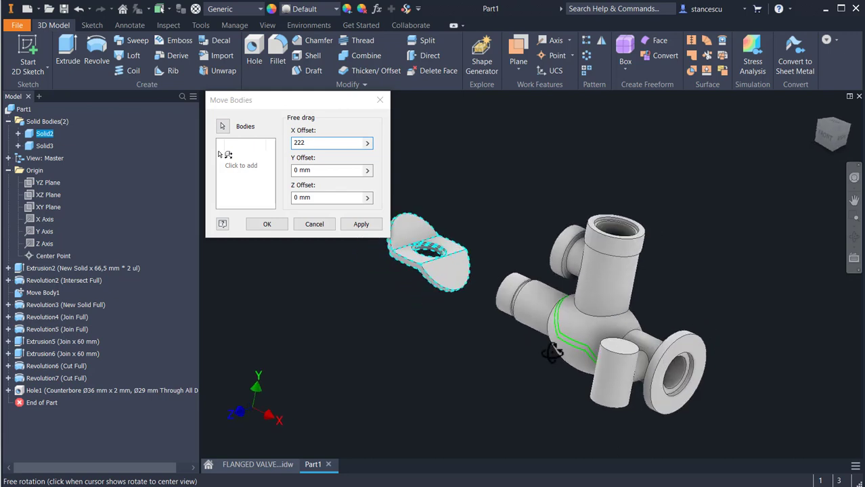
left_click(266, 224)
- Combine the valve body as base with the bent plate as tool body, using the Join operation
scroll(565, 356, "up", 3)
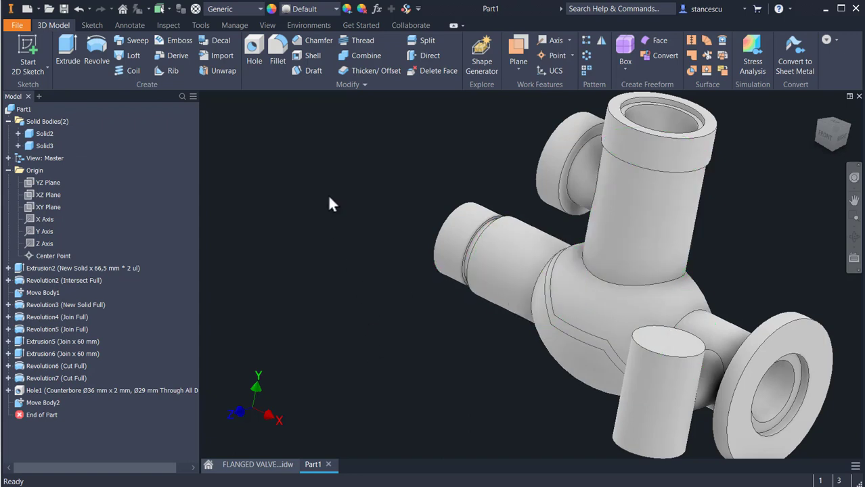
left_click(361, 58)
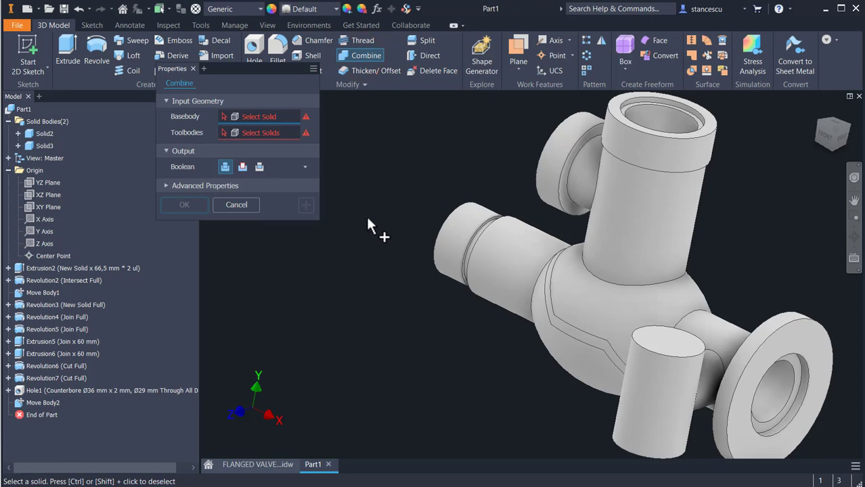
left_click(642, 211)
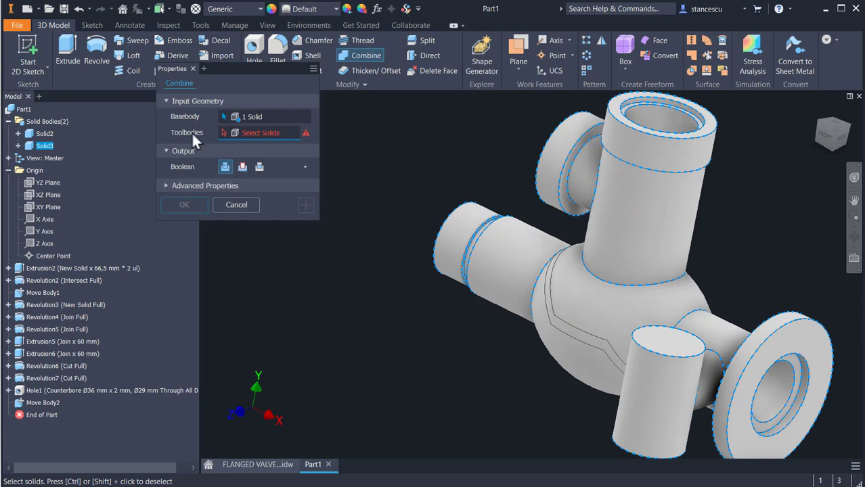
left_click(569, 326)
left_click(191, 205)
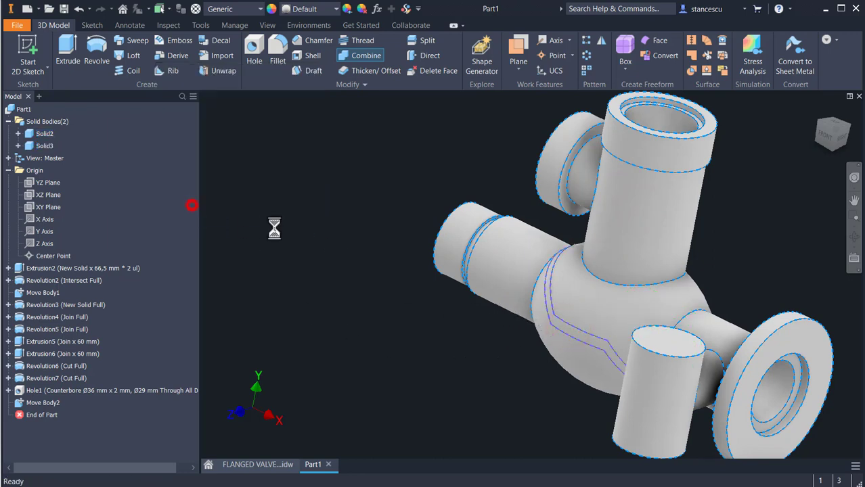
middle_click_drag(386, 333, 453, 320, "shift")
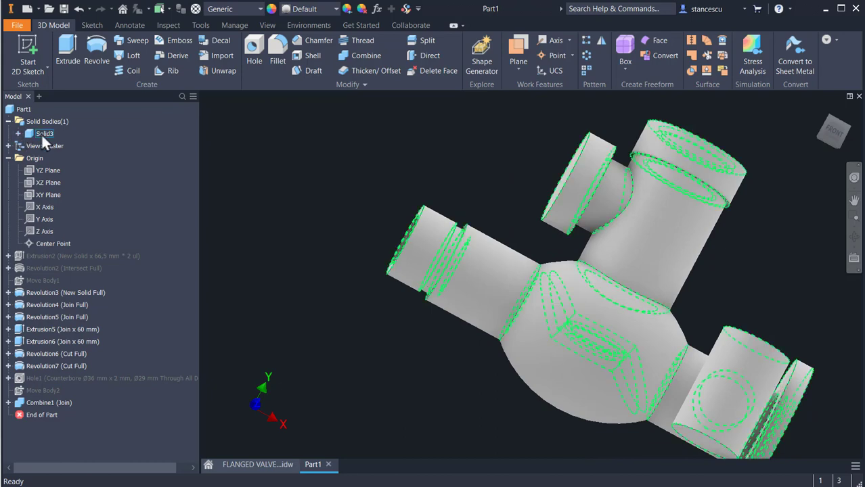
- Examine the joined body from several sides and check the side branch's bore dimensions in the drawing
middle_click_drag(284, 216, 563, 246, "shift")
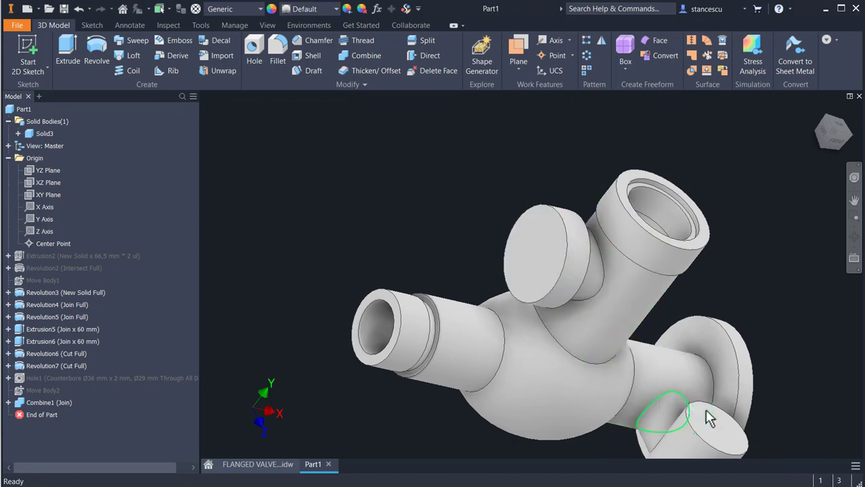
middle_click_drag(650, 429, 414, 396, "shift")
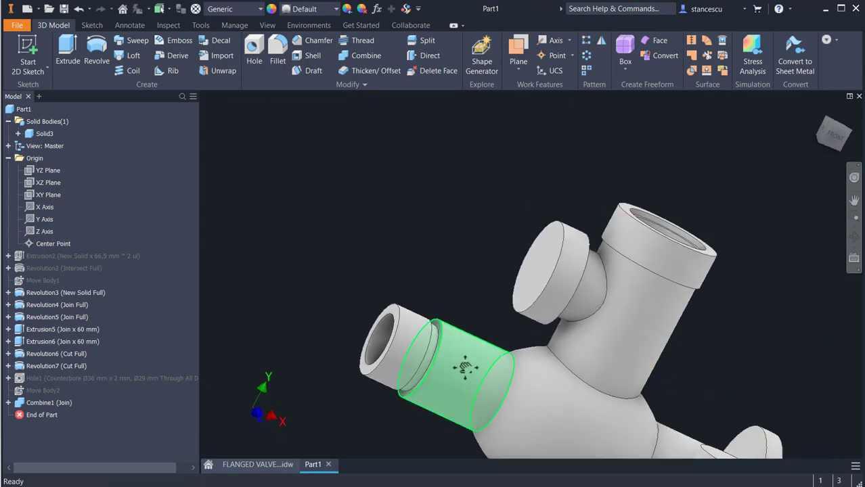
middle_click_drag(460, 360, 450, 265, "shift")
key("F6")
left_click(269, 466)
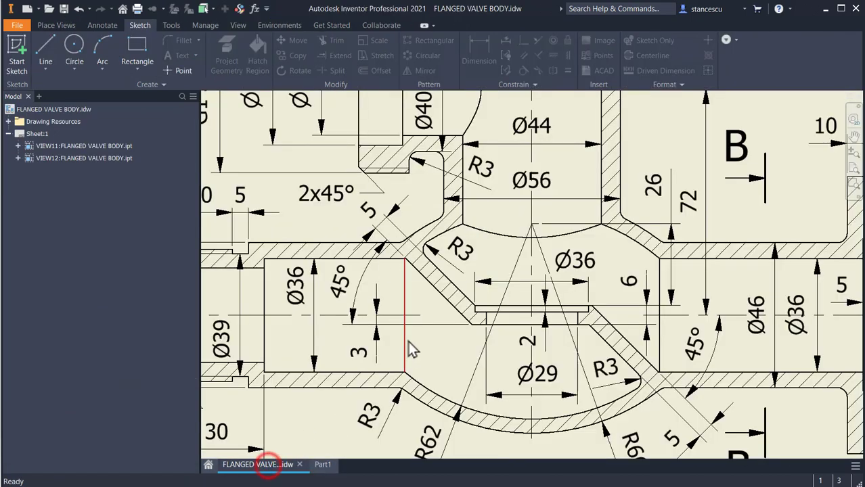
scroll(409, 346, "down", 3)
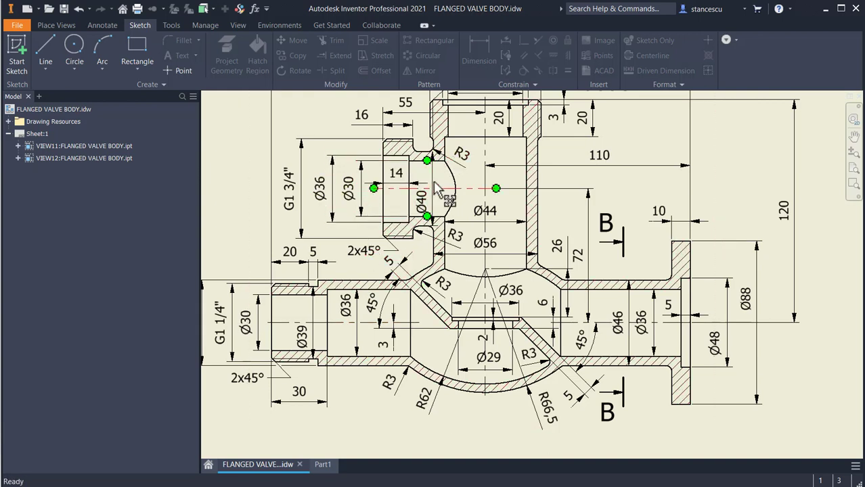
- Return to the part, start a sketch on the XY plane and slice the graphics to expose the section
left_click(321, 464)
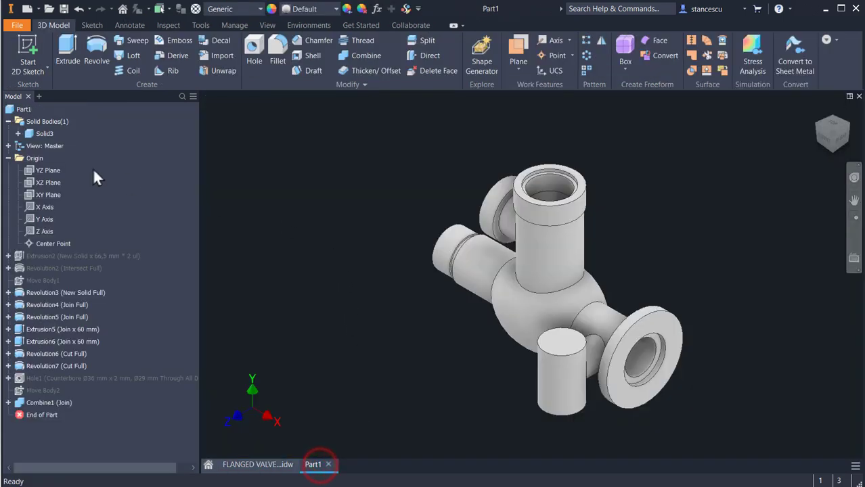
left_click(29, 193)
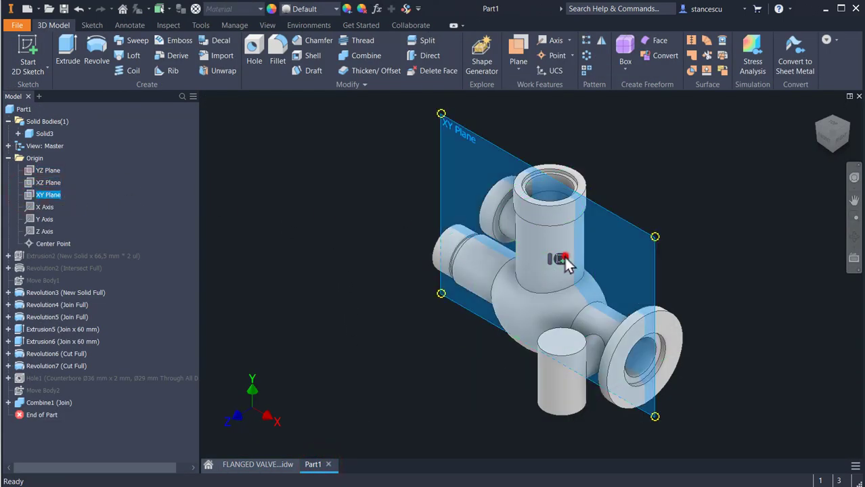
left_click(560, 259)
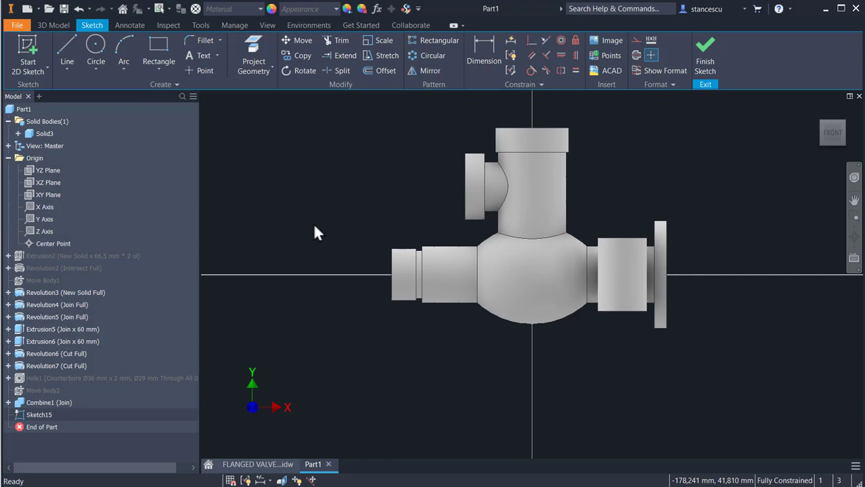
key("F7")
scroll(401, 183, "up", 3)
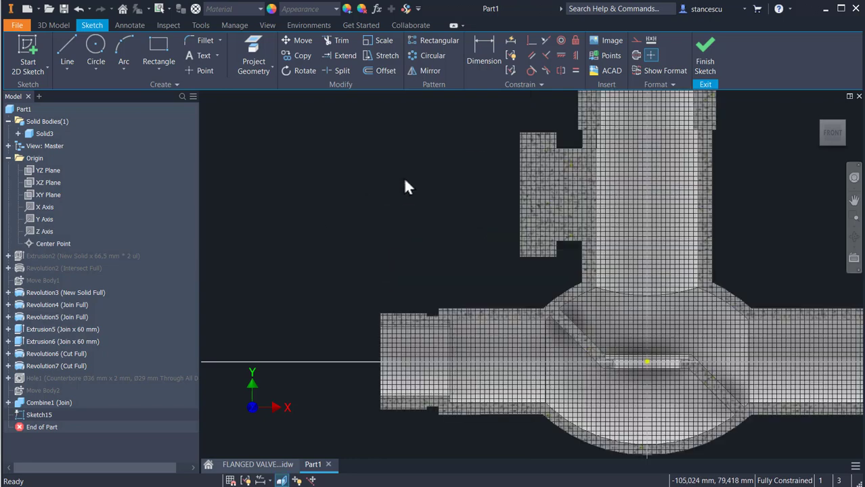
scroll(406, 203, "down", 1)
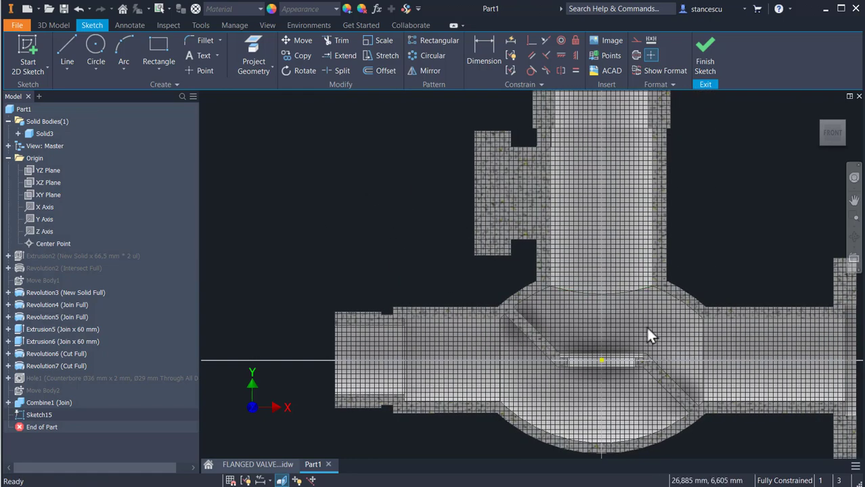
middle_click_drag(485, 250, 471, 313)
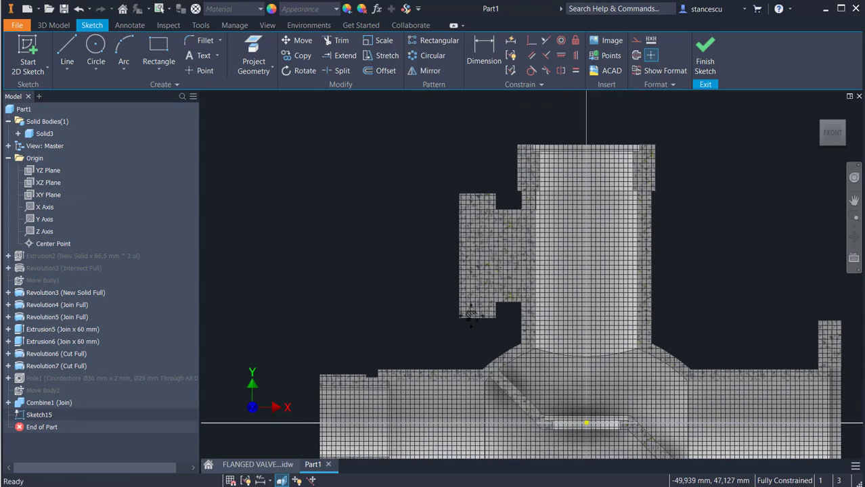
- Draw a closed stepped half-profile from the side branch's end-face midpoint to the vertical axis, 55 mm long and about 16 mm high at the inner end
left_click(65, 49)
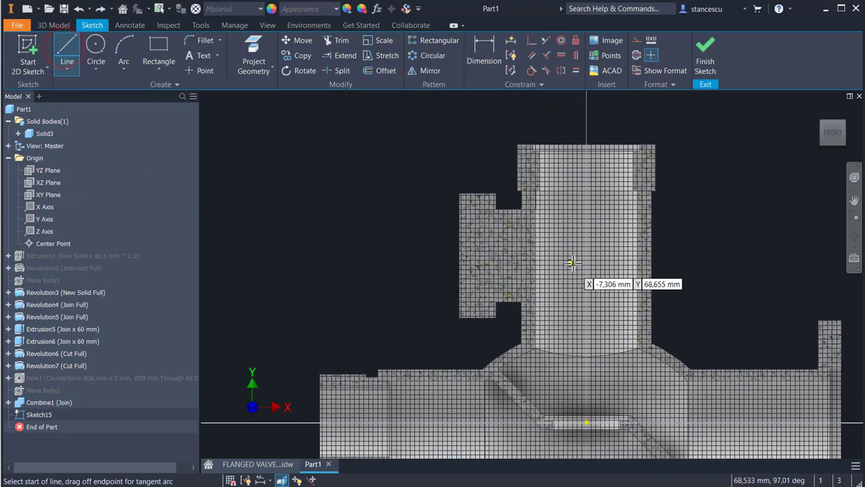
left_click(459, 255)
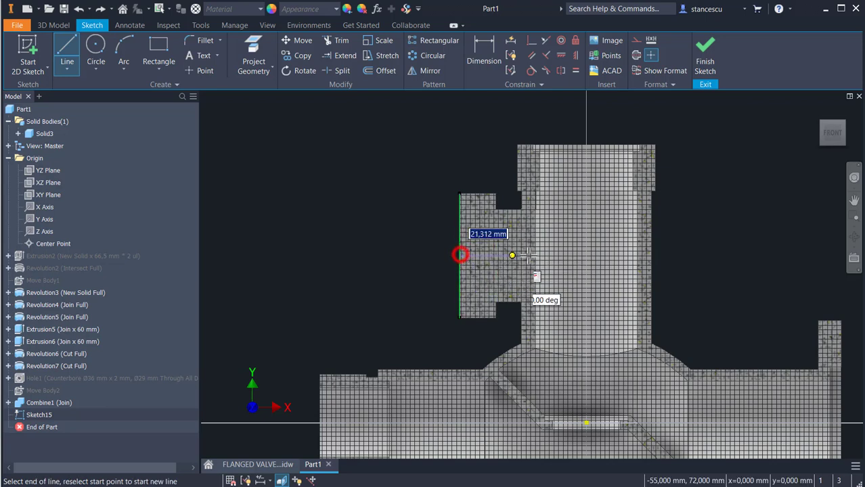
left_click(586, 255)
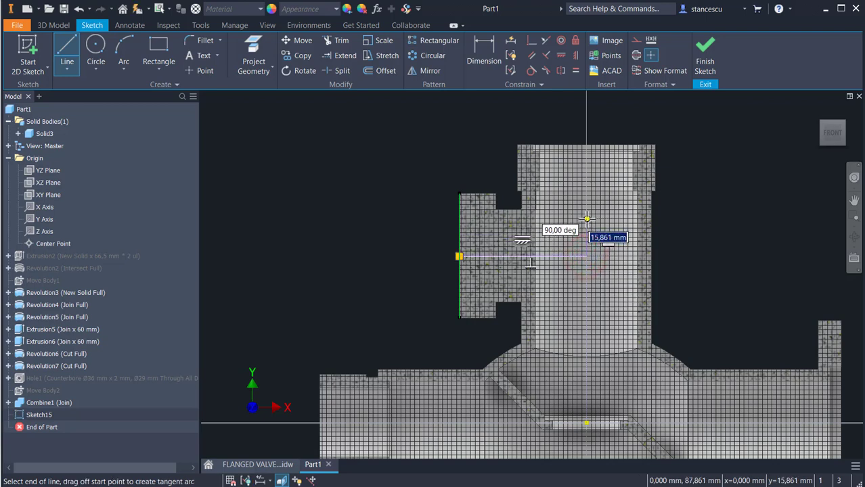
left_click(586, 219)
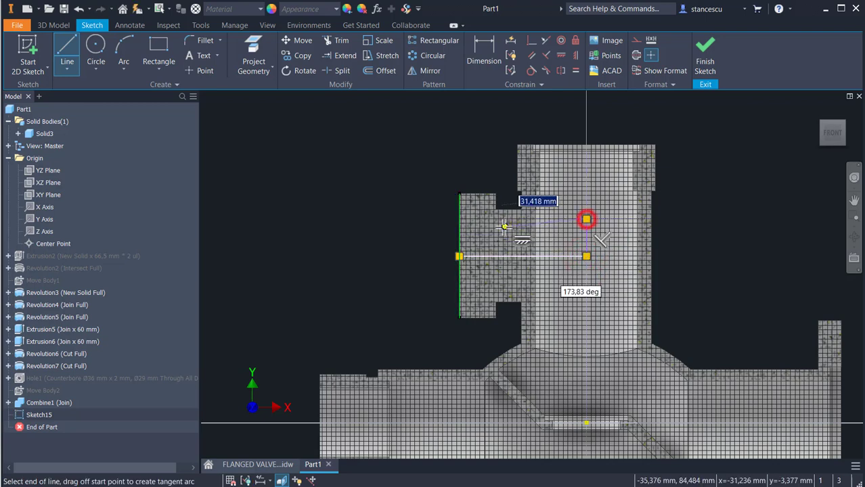
left_click(478, 218)
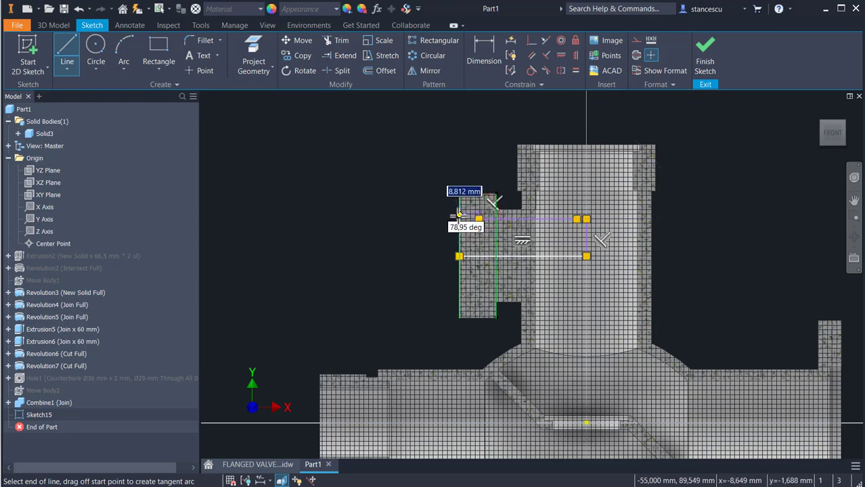
left_click(459, 211)
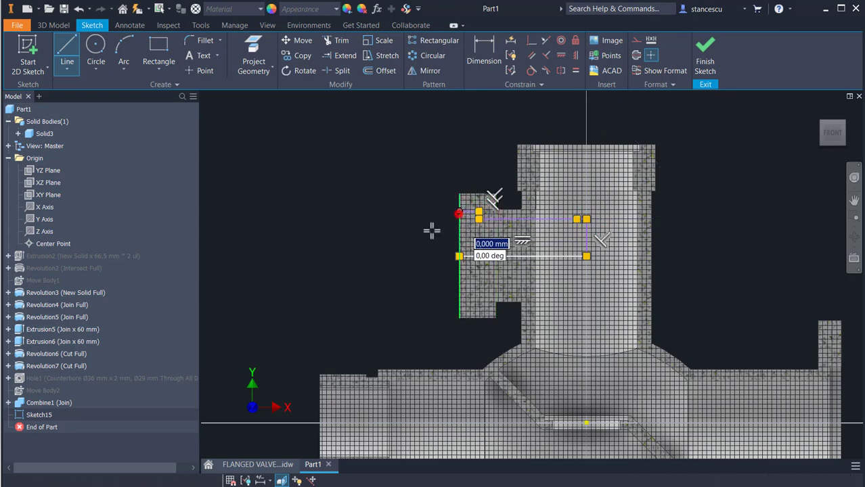
left_click(459, 256)
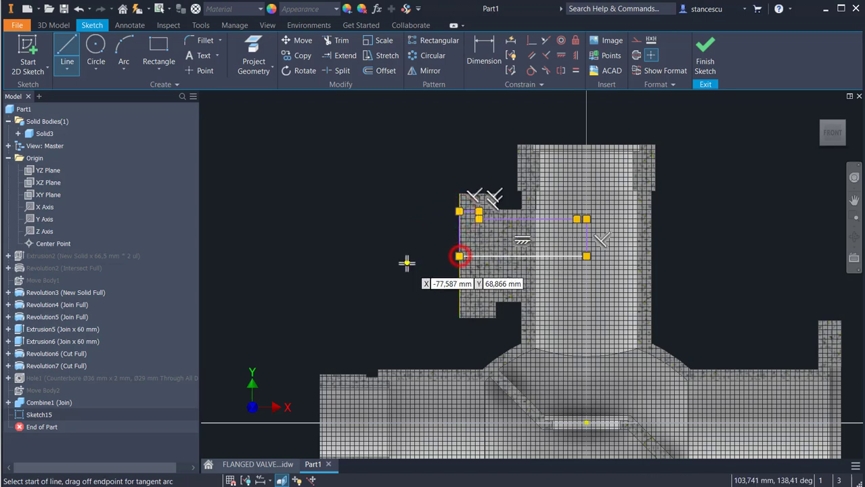
key("Escape")
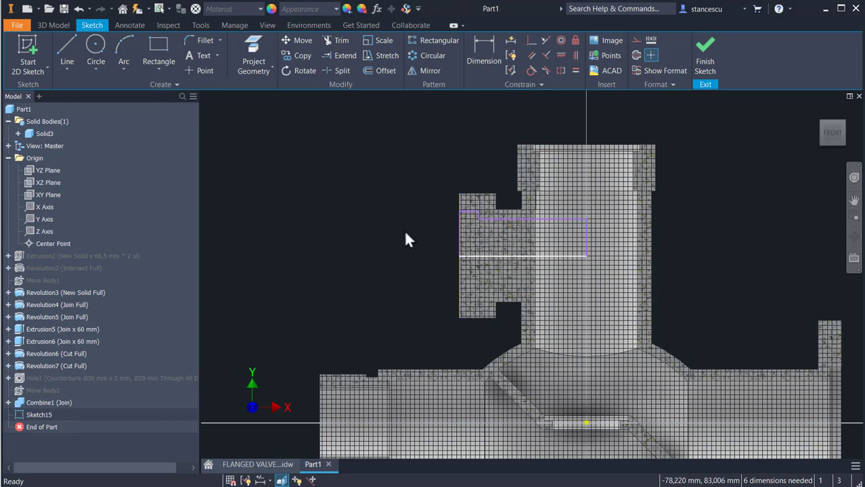
- Make the profile's inner vertical line coincident with the sketch's centre point
left_click(526, 40)
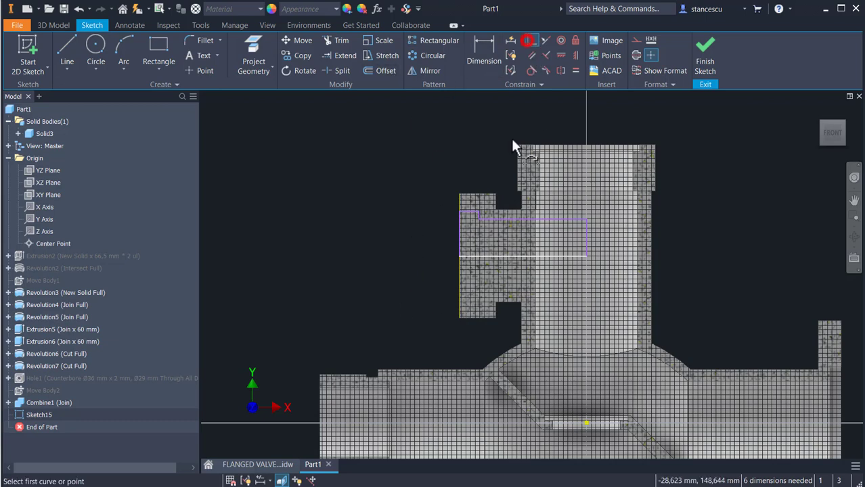
left_click(587, 229)
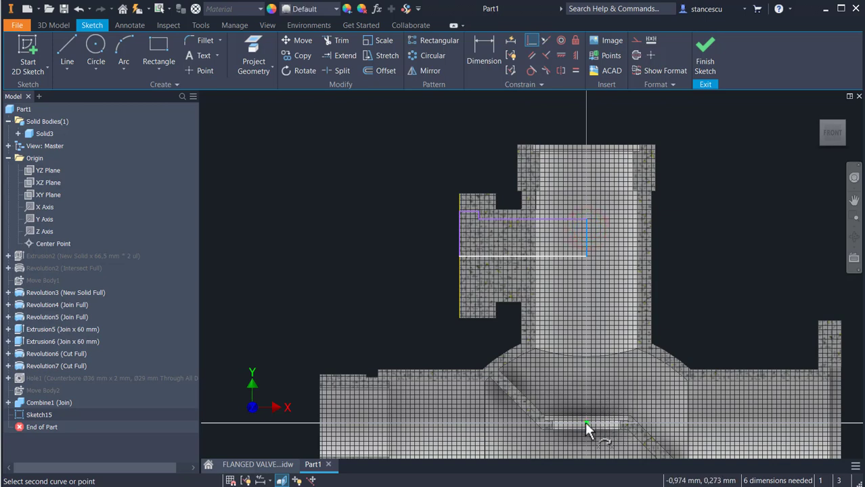
left_click(583, 422)
key("Escape")
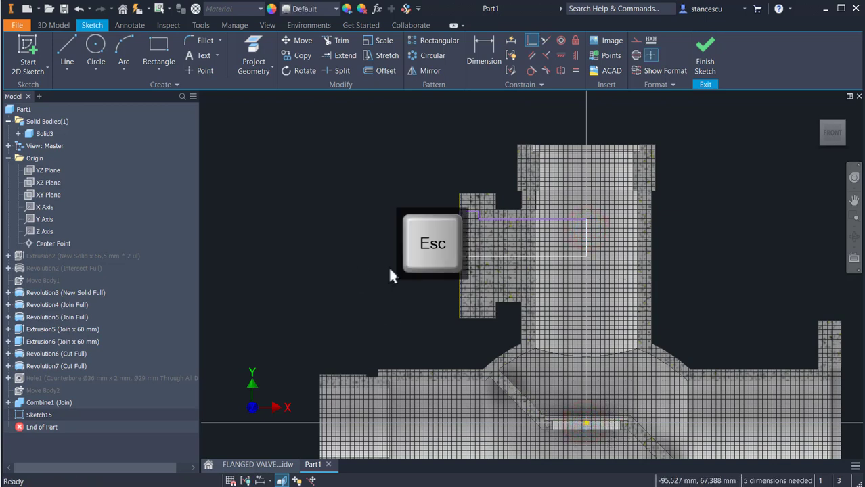
- Convert the stepped profile's long horizontal base line into a centerline
left_click(508, 241)
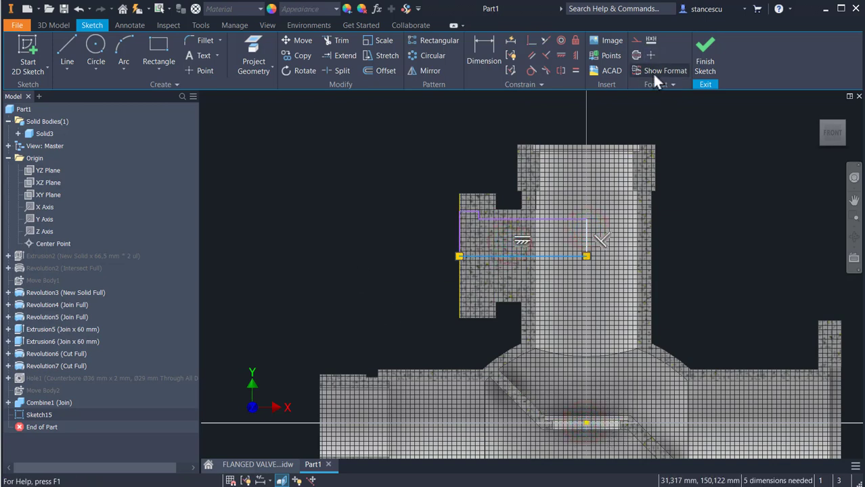
left_click(636, 55)
left_click(374, 184)
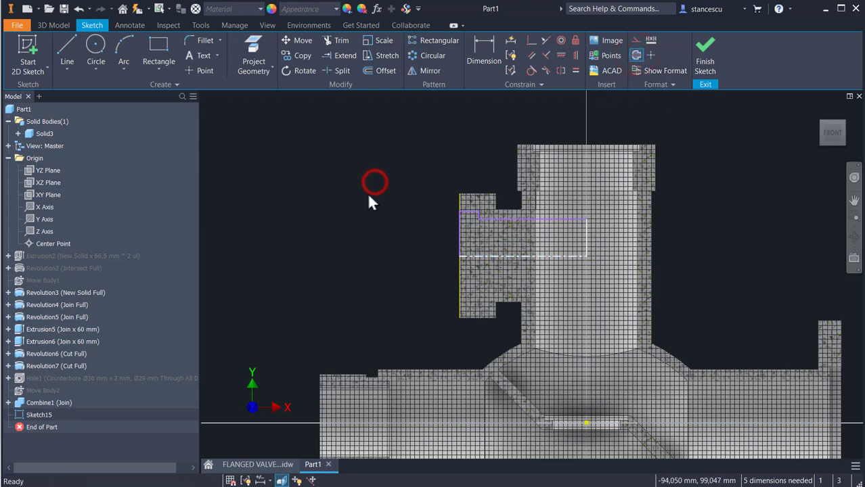
- Dimension the short outer step at the branch's end face as a diameter about the centerline, set to 36 mm
left_click(486, 38)
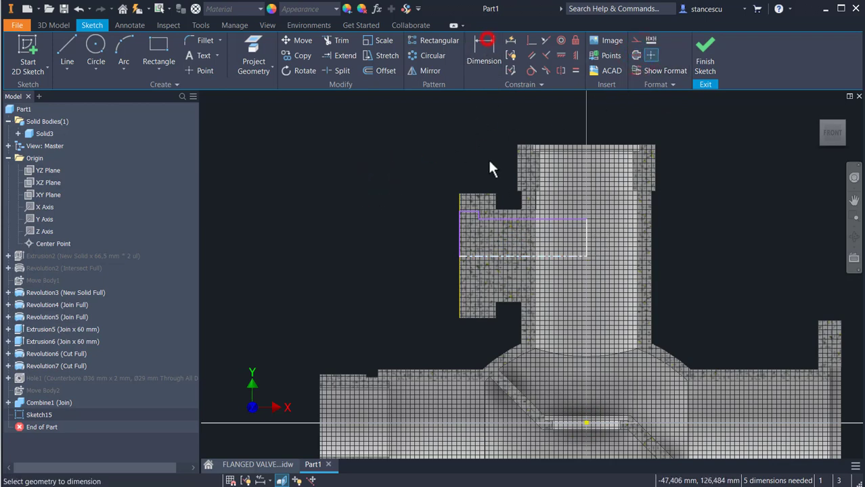
left_click(470, 209)
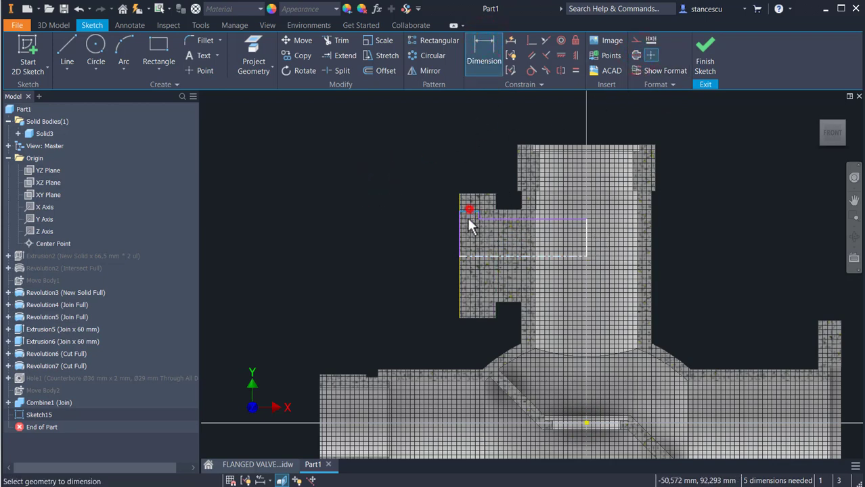
left_click(475, 254)
left_click(378, 241)
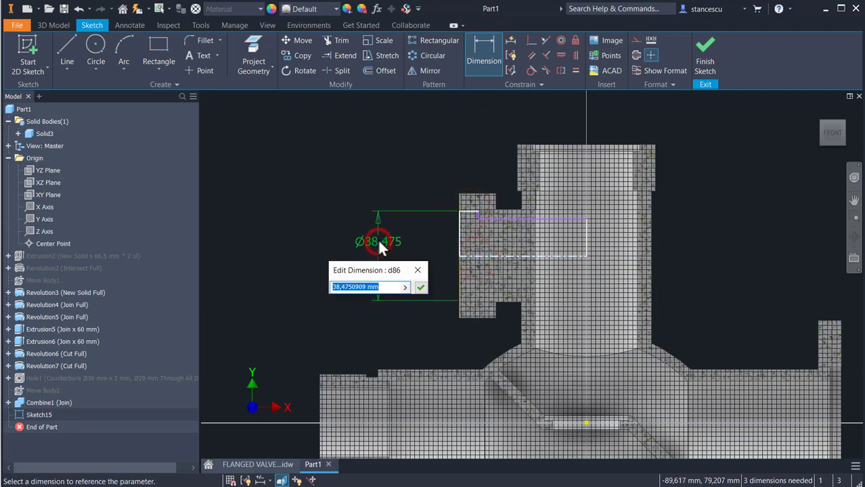
type("38")
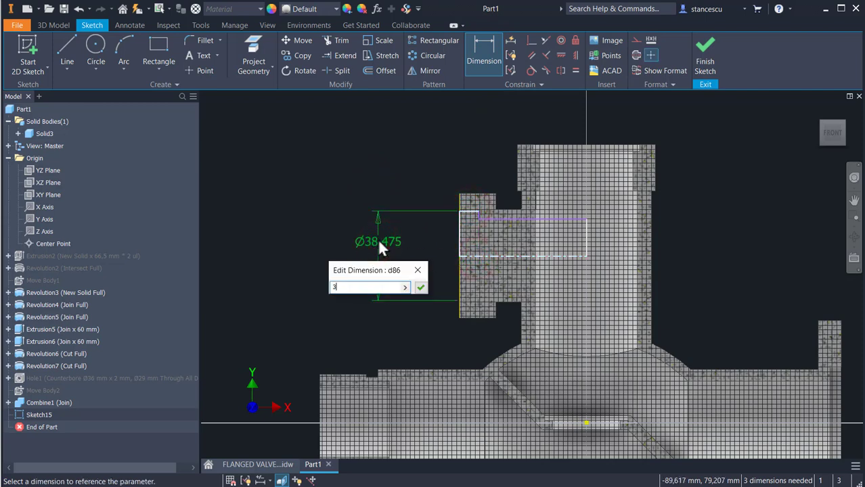
key("Return")
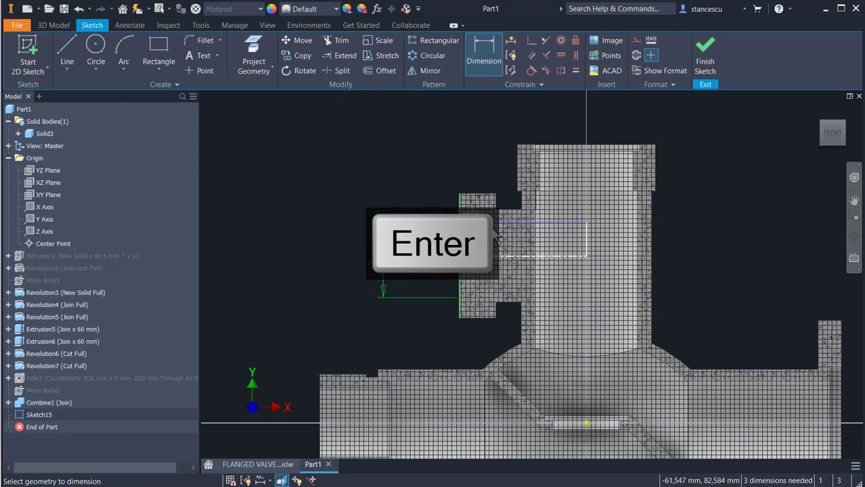
- Dimension the profile's long inner bore line as a diameter about the centerline
left_click(527, 222)
left_click(516, 258)
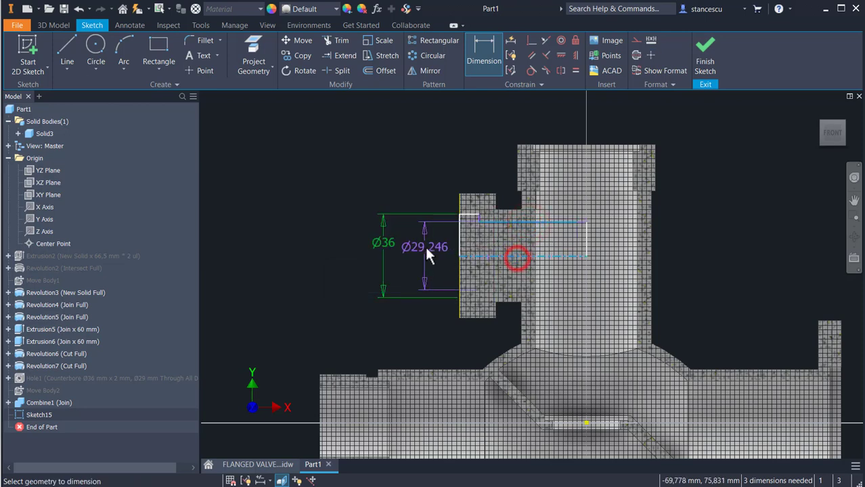
- Set the smaller bore diameter to 30 mm and the wider section's length to 14 mm, and finish the sketch
left_click(424, 245)
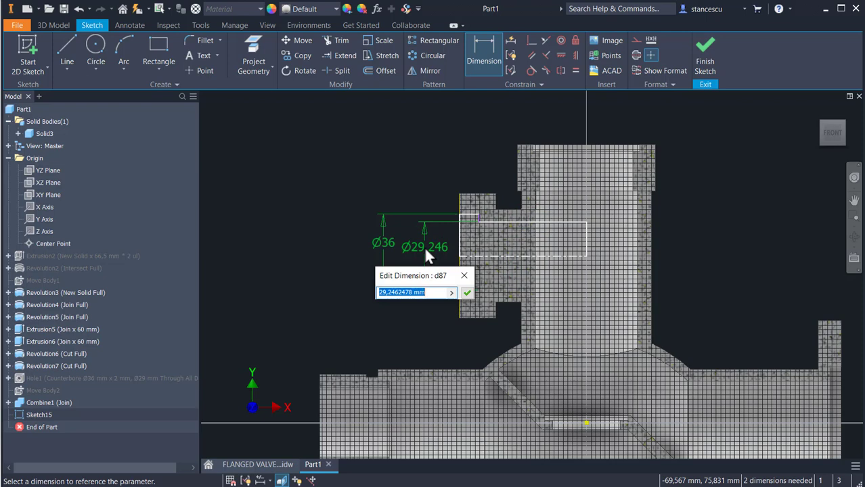
type("30")
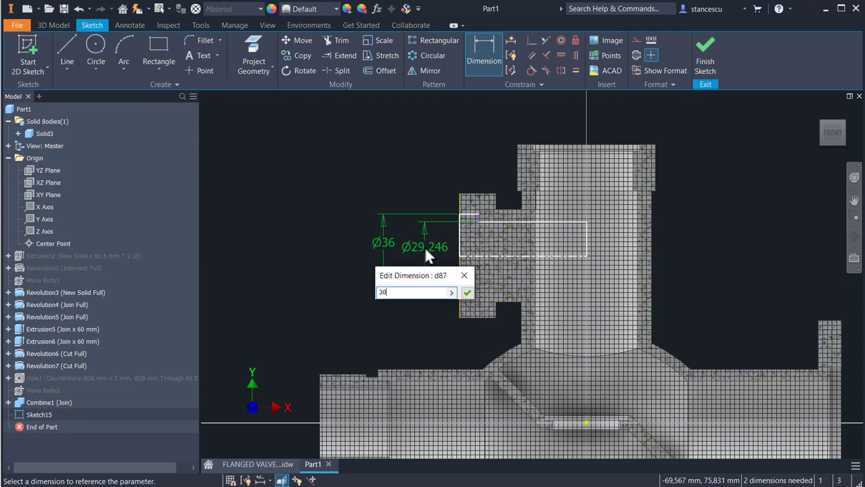
key("Return")
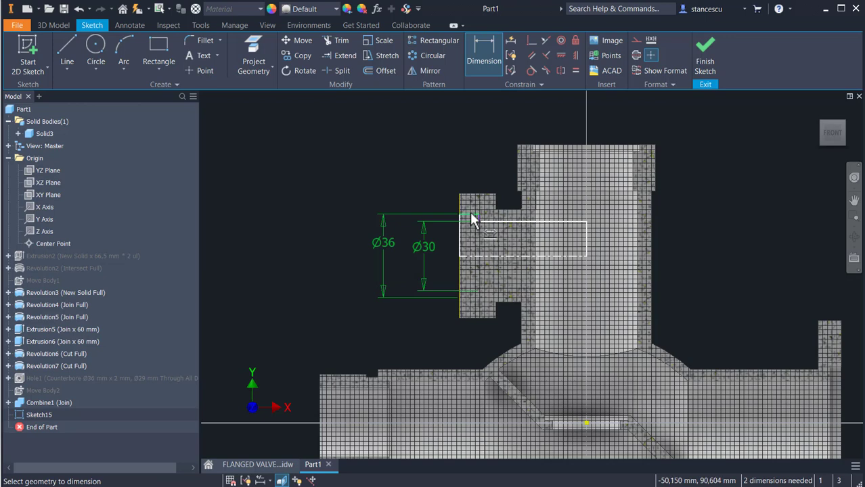
left_click(470, 212)
left_click(477, 150)
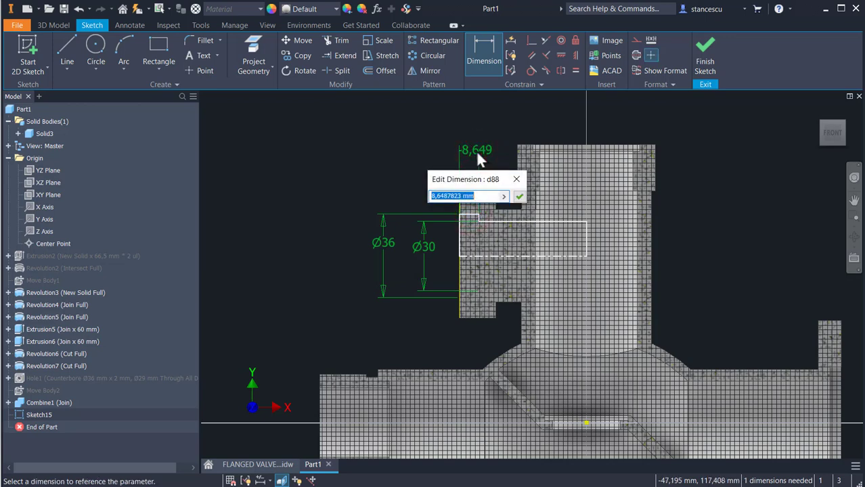
type("14")
key("Return")
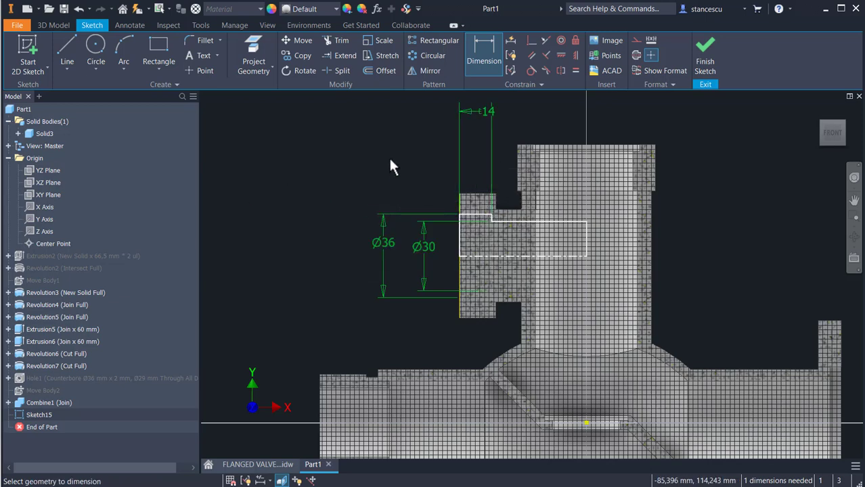
left_click(705, 60)
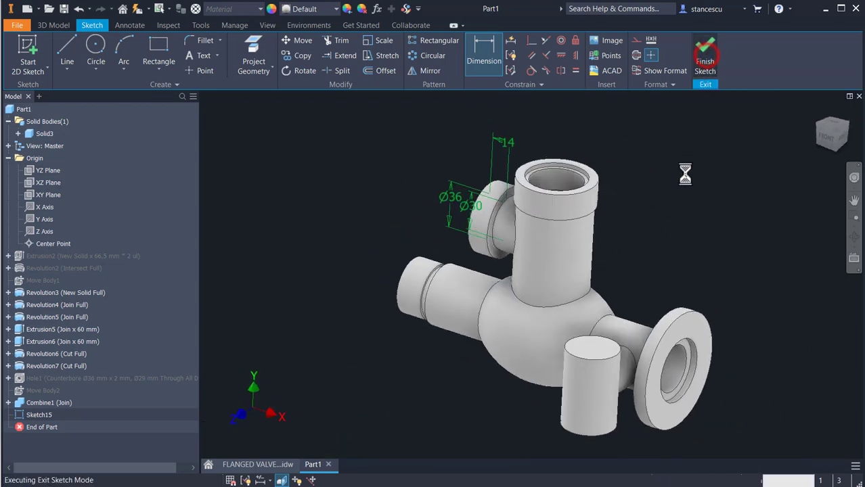
- Revolve the stepped profile a full turn as a cut into the upper side branch
left_click(96, 53)
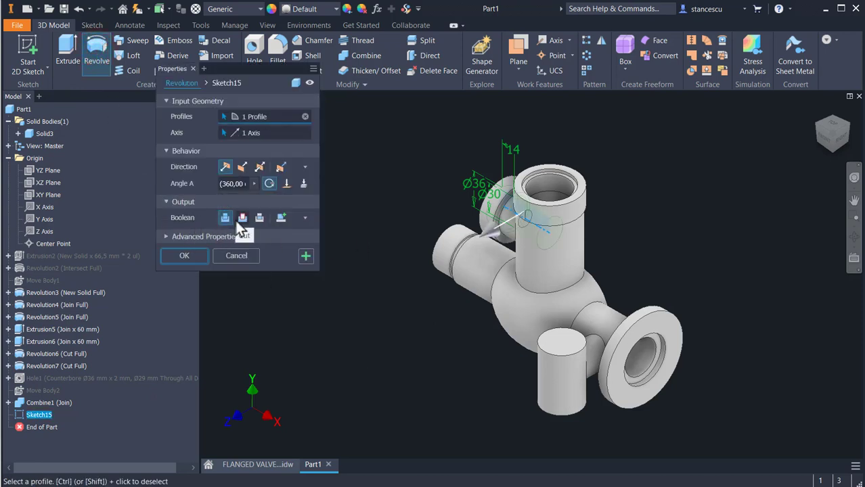
left_click(242, 217)
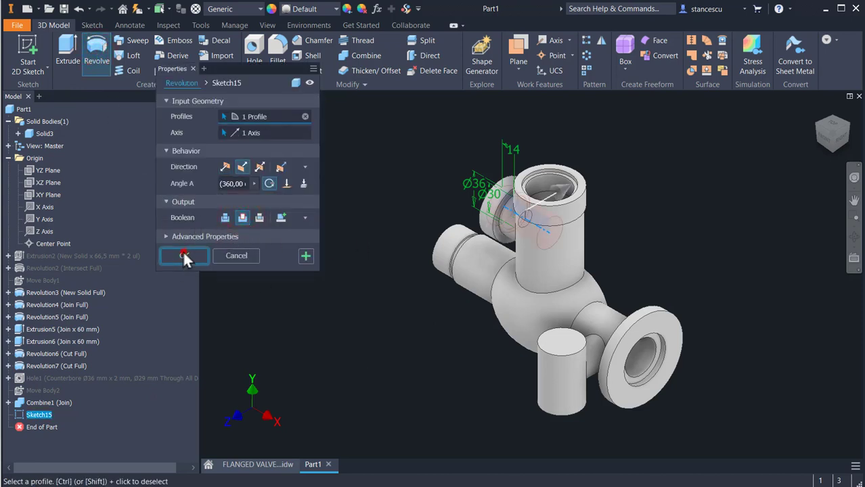
left_click(184, 256)
middle_click_drag(364, 342, 415, 362, "shift")
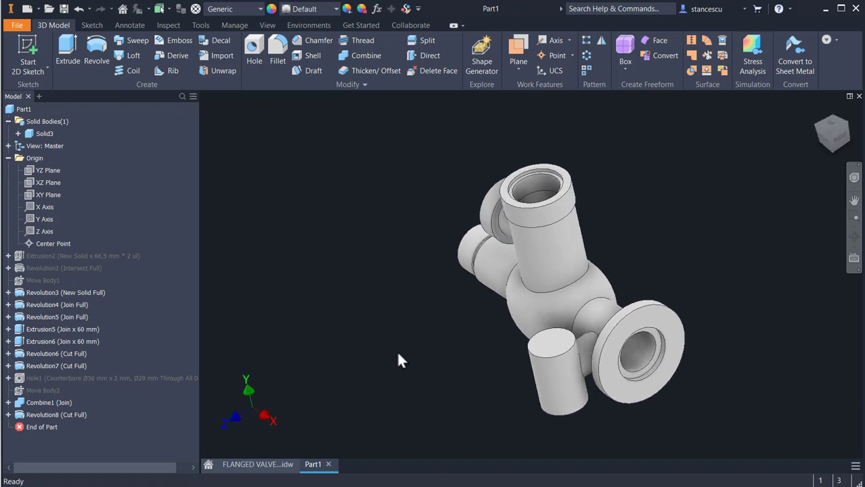
key("F6")
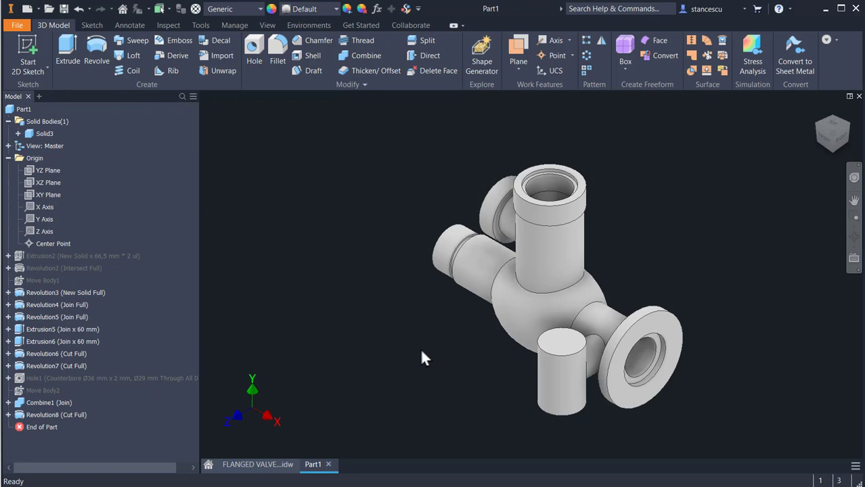
- Create a work plane parallel to the XY plane through a work point where the vertical cylinder's axis meets its top face
left_click(516, 49)
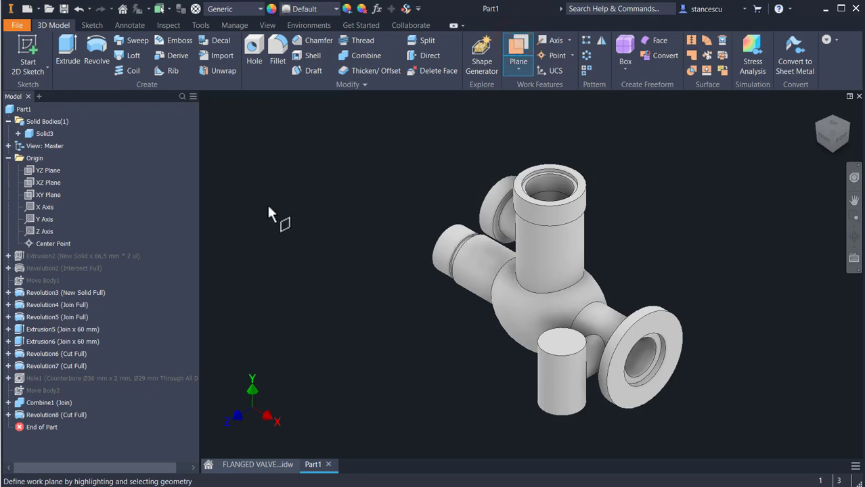
left_click(32, 194)
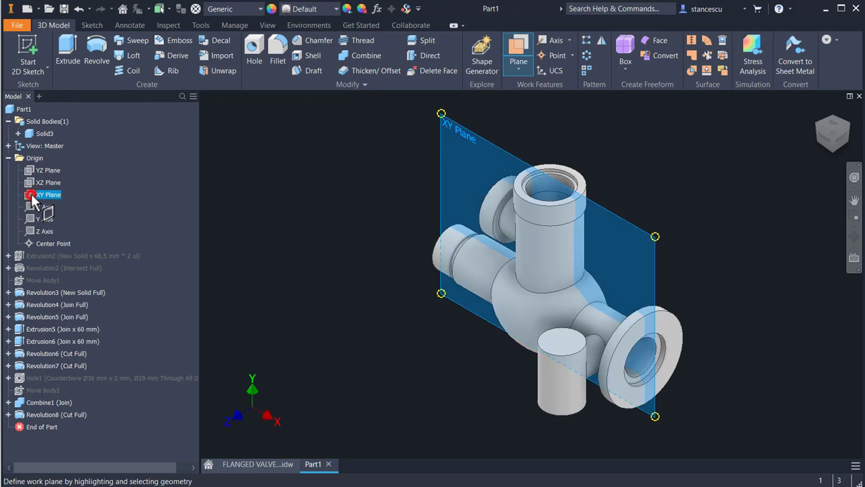
right_click(336, 229)
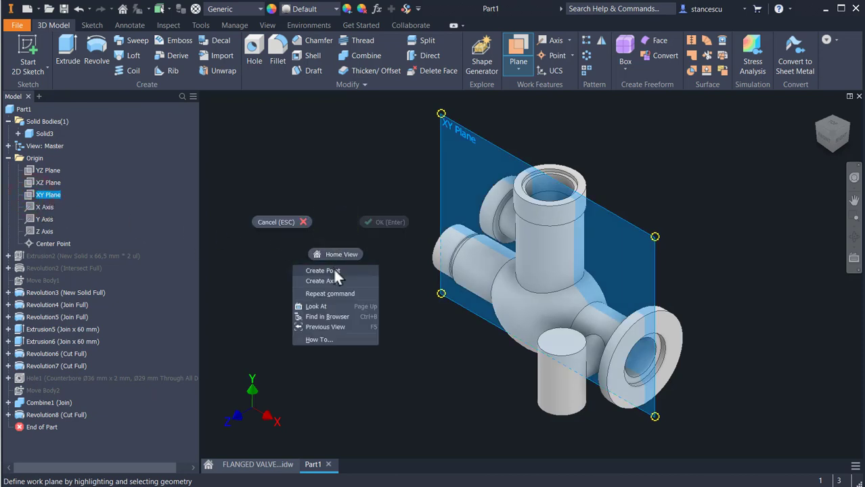
left_click(340, 255)
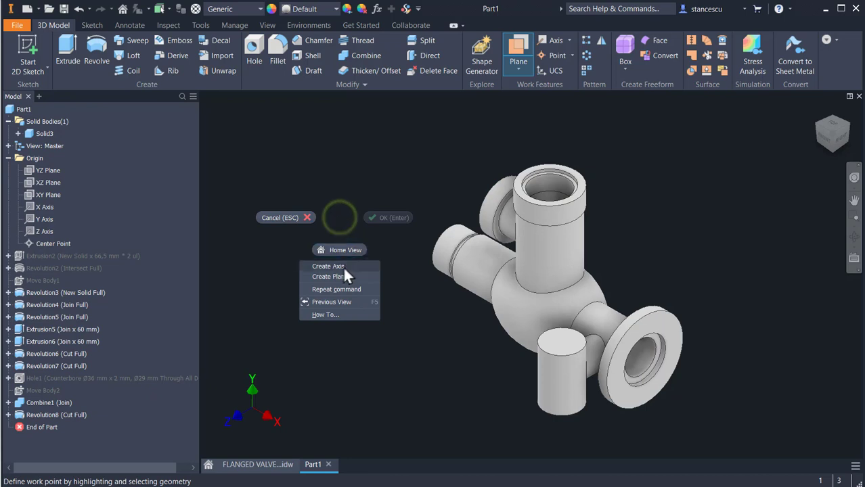
left_click(338, 267)
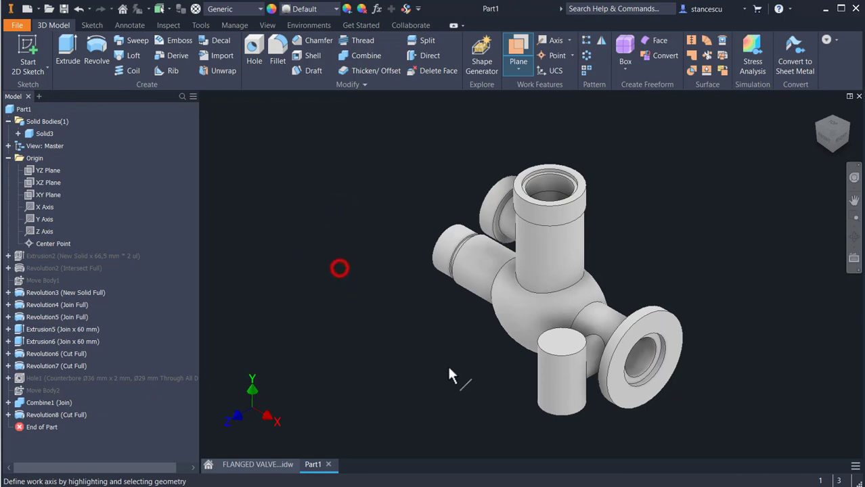
left_click(543, 382)
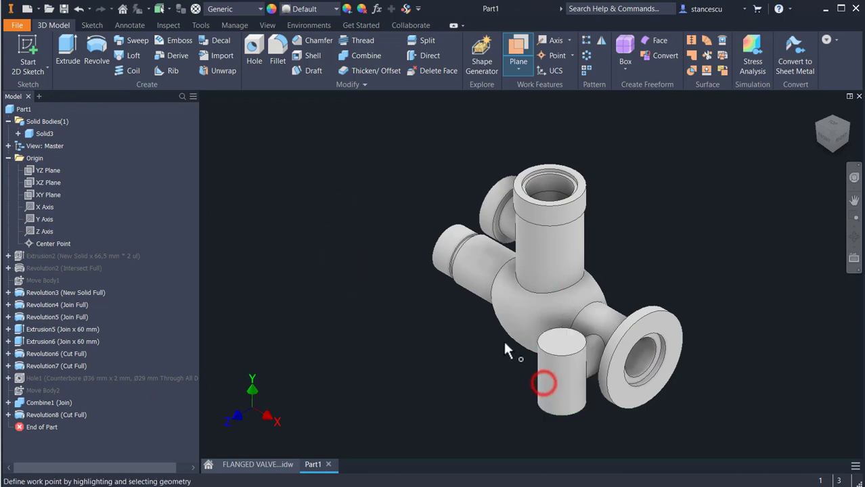
left_click(553, 350)
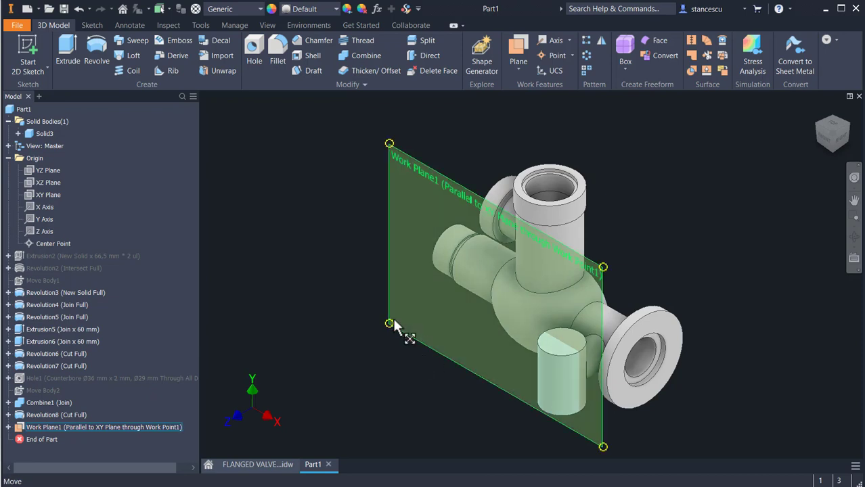
left_click(337, 308)
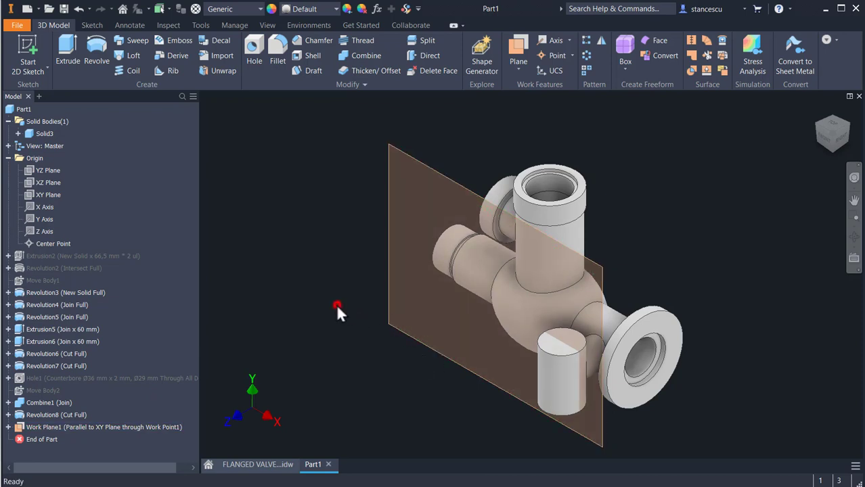
- Start a sketch on the new work plane and slice the graphics at the sketch plane
left_click(394, 298)
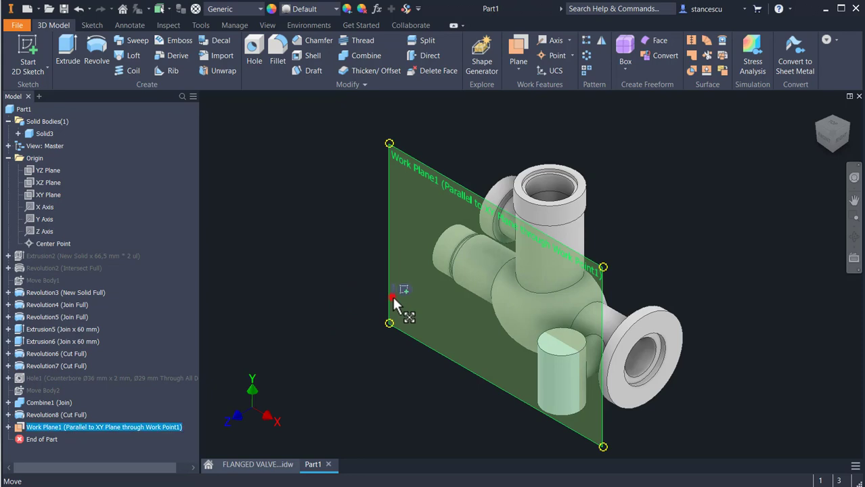
left_click(404, 289)
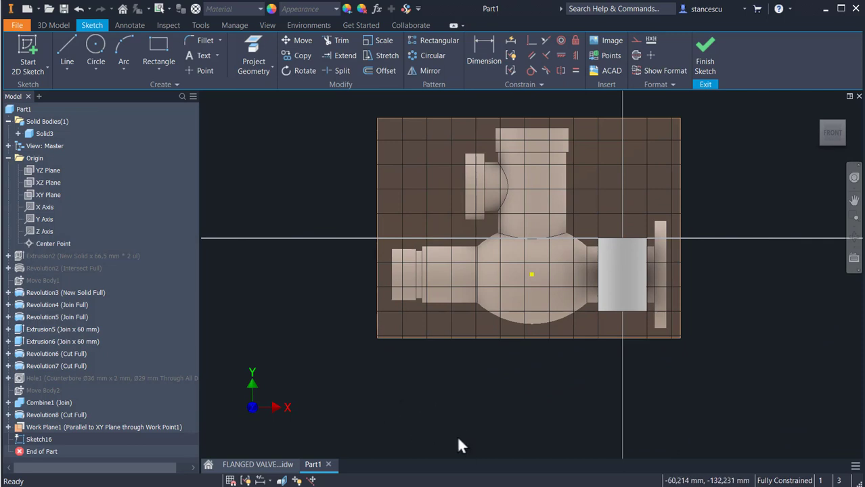
key("F7")
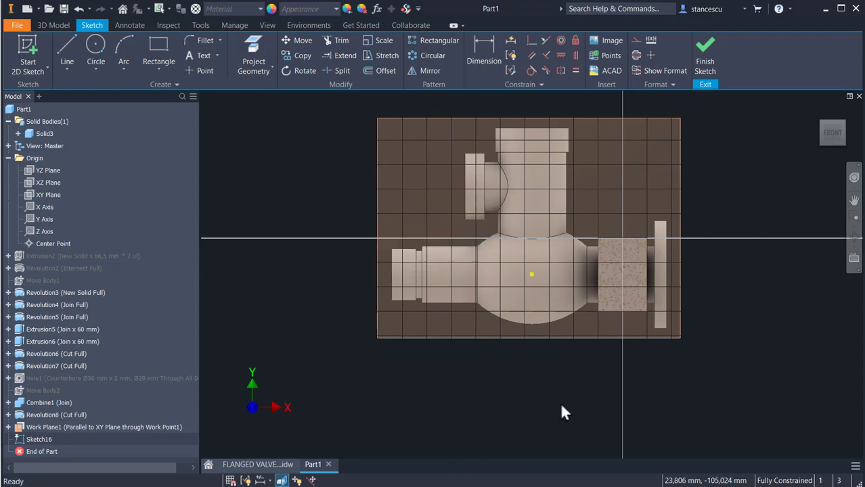
- Project the circular edge behind the vertical cylinder into the sketch and convert the projected circle to construction geometry
middle_click_drag(560, 405, 531, 426, "shift")
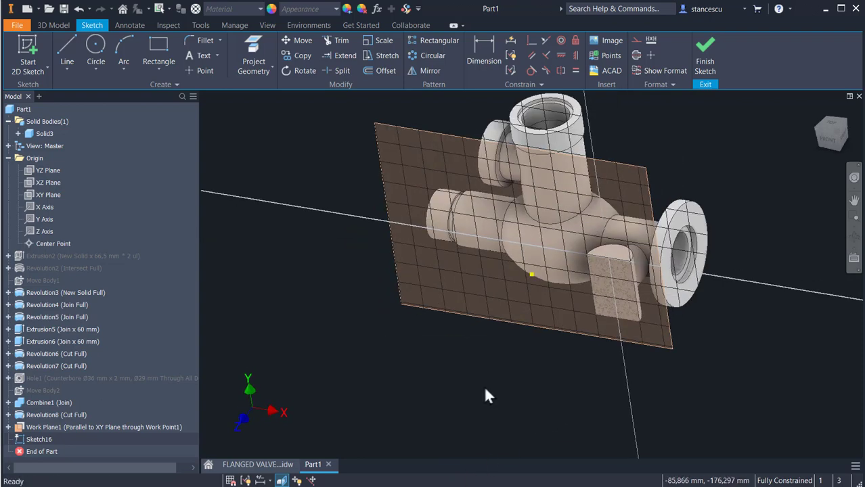
left_click(254, 42)
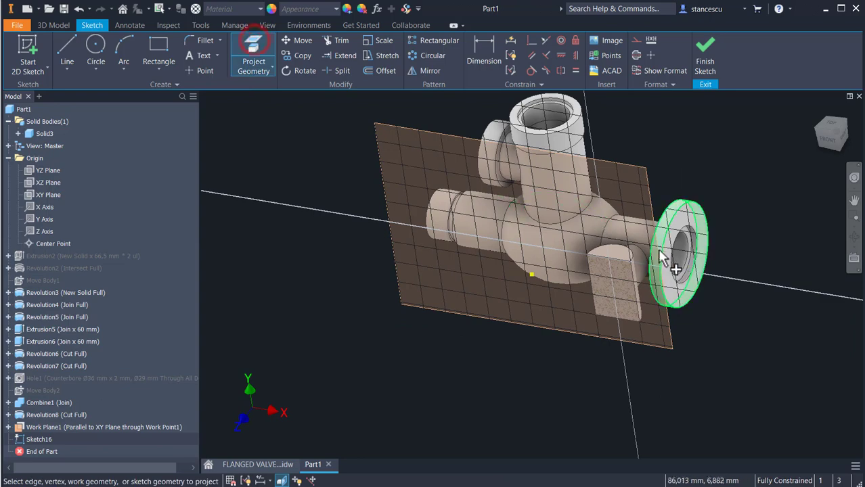
left_click(643, 265)
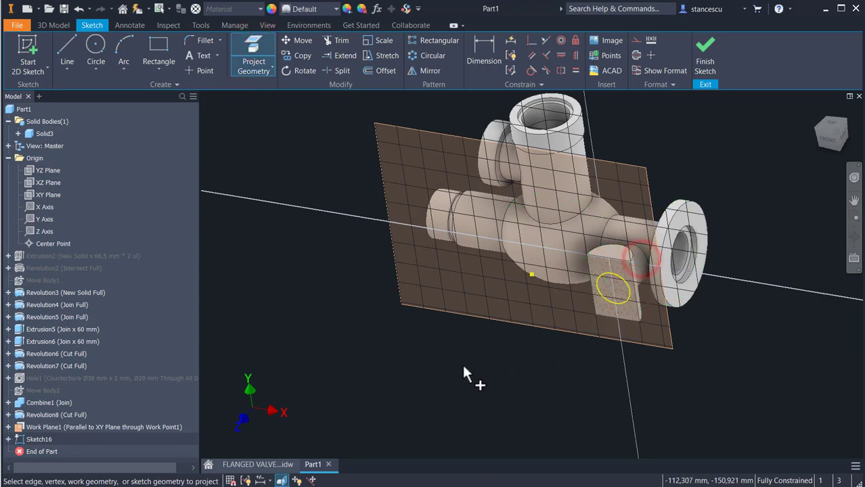
middle_click_drag(462, 363, 491, 349, "shift")
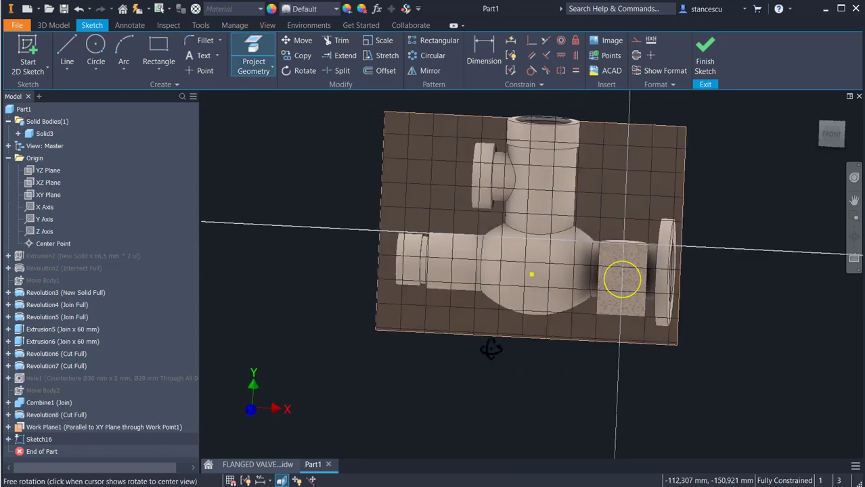
key("Escape")
left_click(617, 295)
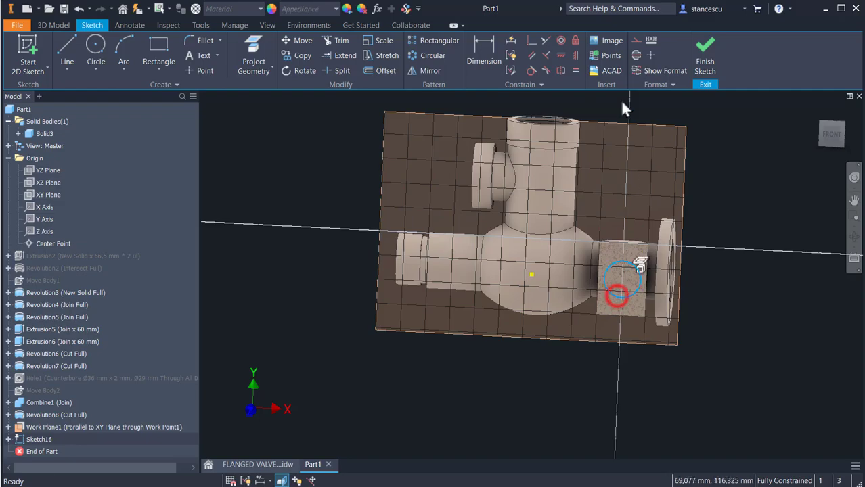
left_click(637, 40)
- Sketch a 20 mm diameter circle concentric with the projected construction circle
left_click(828, 135)
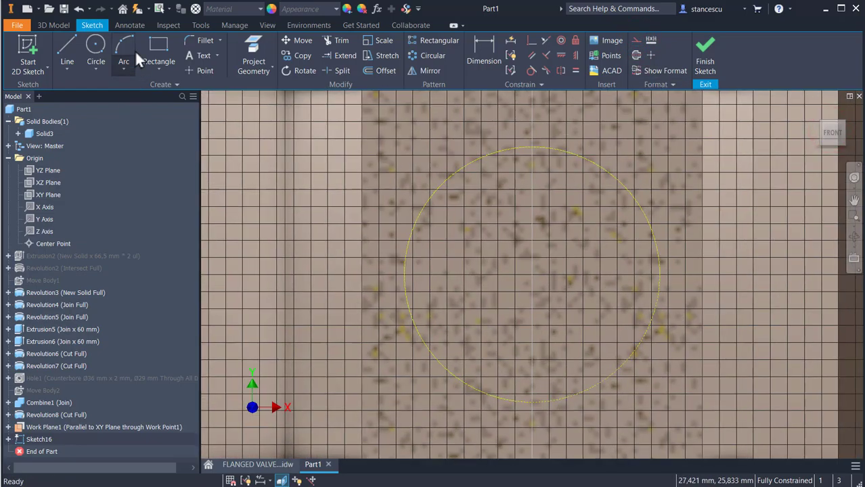
left_click(95, 43)
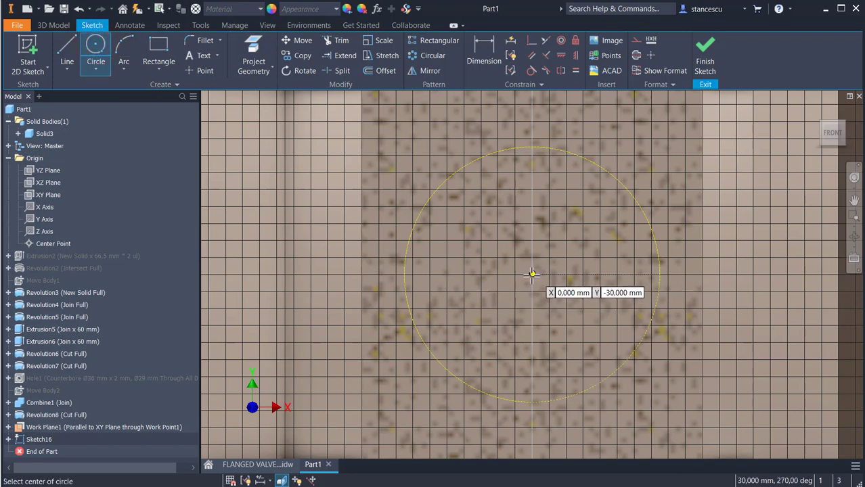
left_click(531, 269)
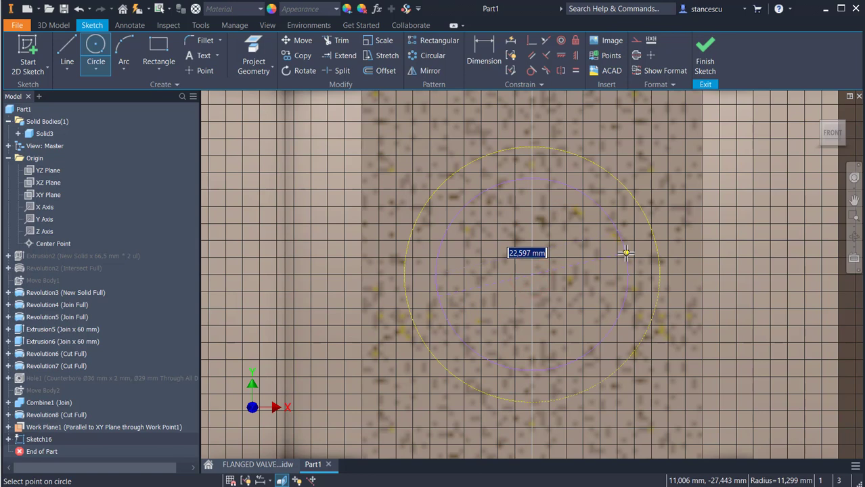
type("20")
key("Return")
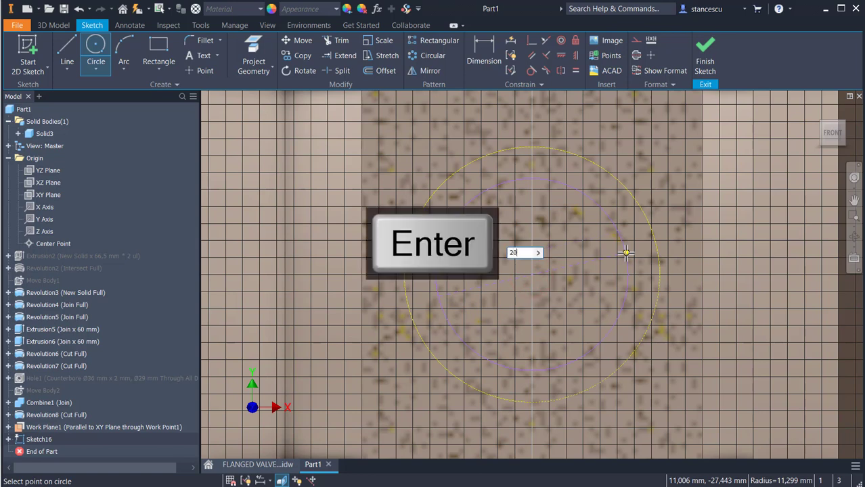
scroll(515, 270, "down", 2)
scroll(512, 282, "down", 2)
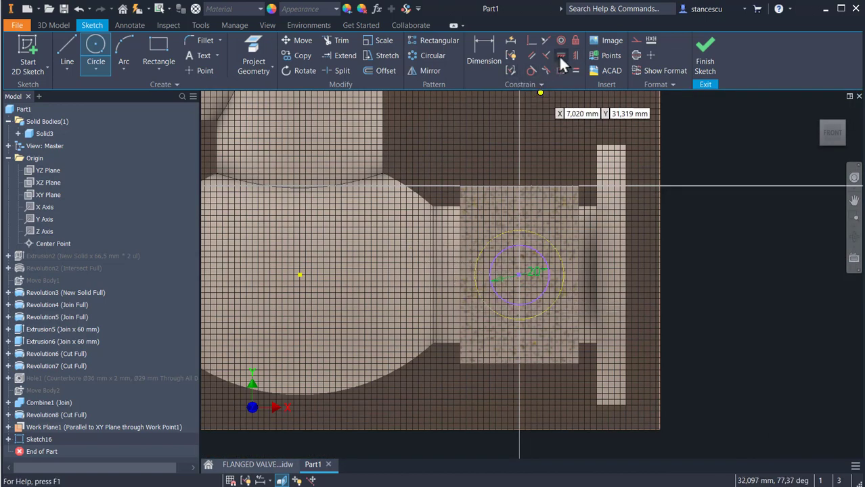
key("Escape")
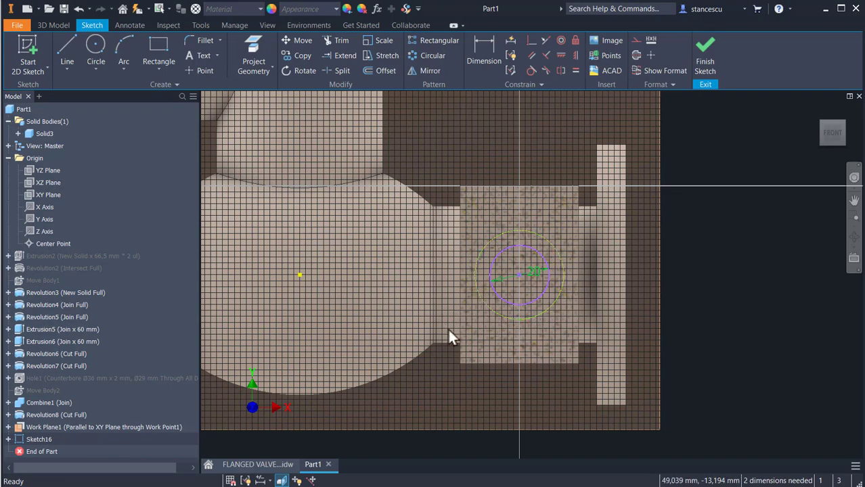
- Constrain the 20 mm circle's centre horizontally to the projected origin point of the sketch
middle_click_drag(461, 332, 575, 222, "shift")
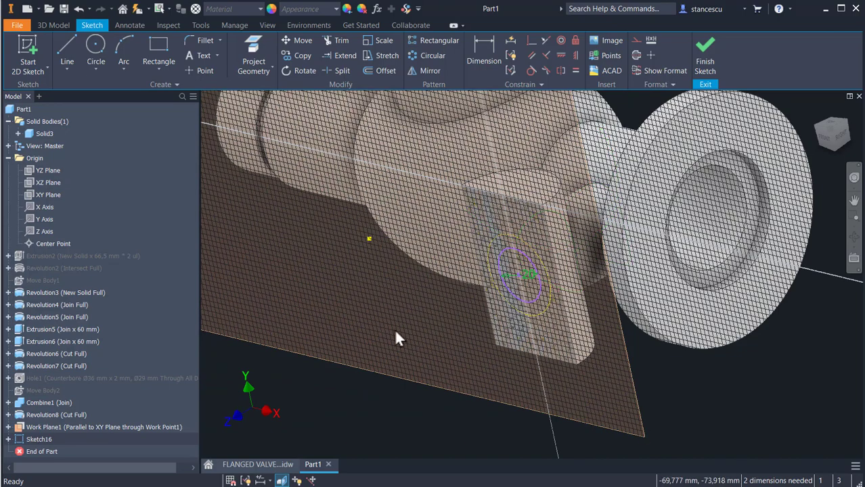
middle_click_drag(395, 327, 437, 314, "shift")
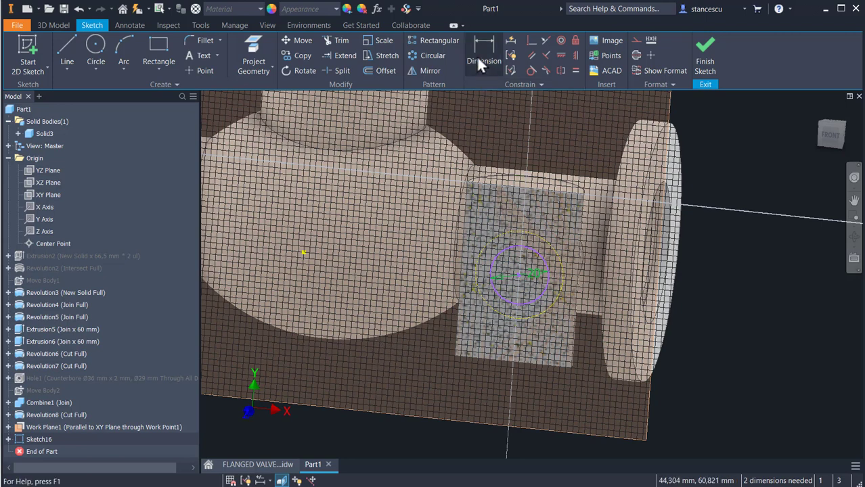
left_click(560, 56)
left_click(304, 254)
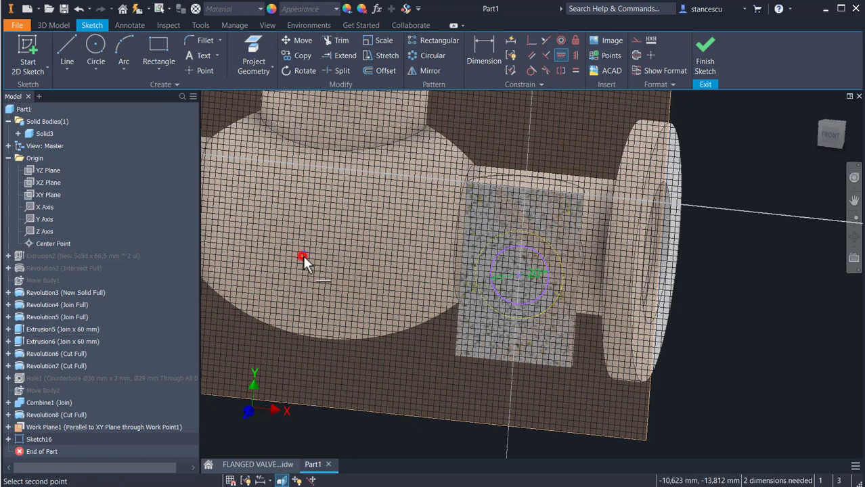
left_click(516, 276)
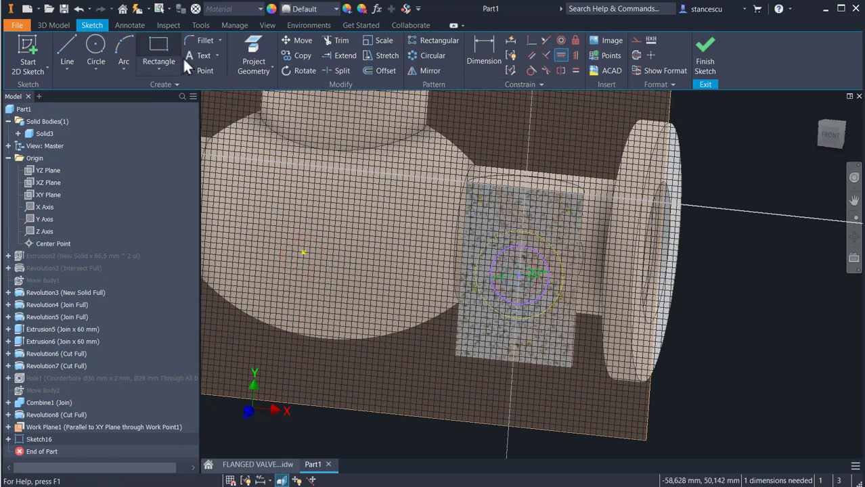
- Project the vertical cylinder's upper edge into the sketch and constrain the circle's centre vertically to that edge's midpoint
left_click(251, 45)
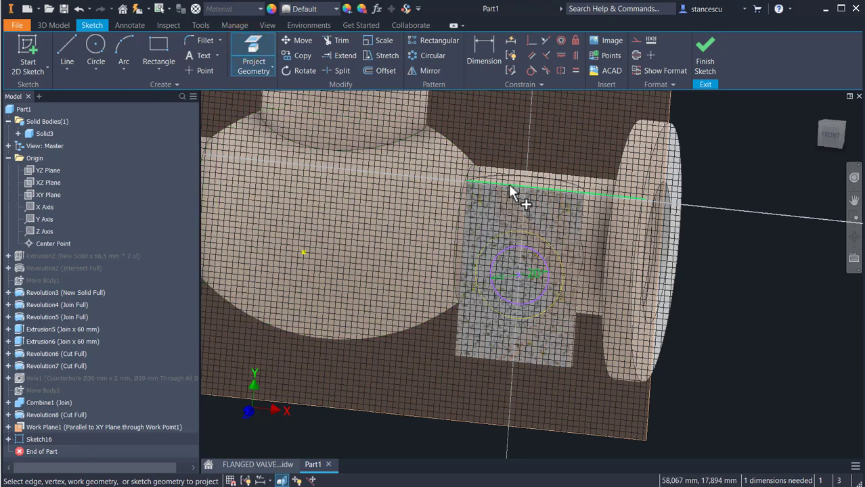
scroll(461, 312, "up", 3)
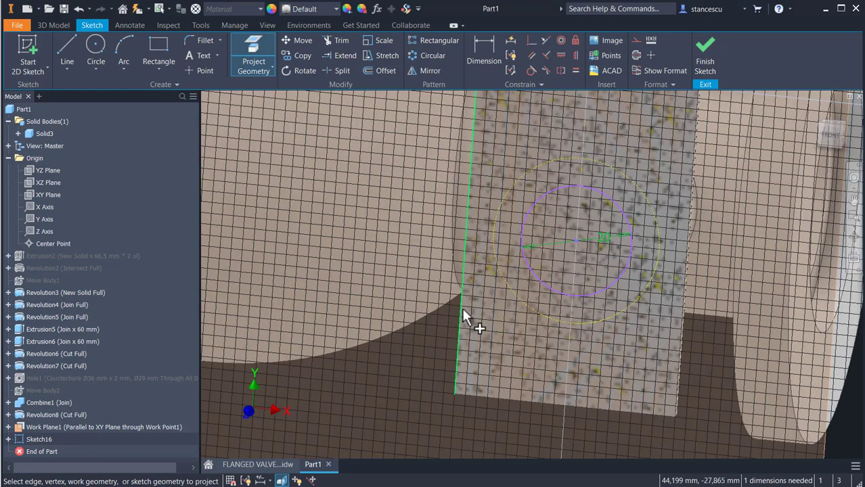
scroll(483, 178, "down", 2)
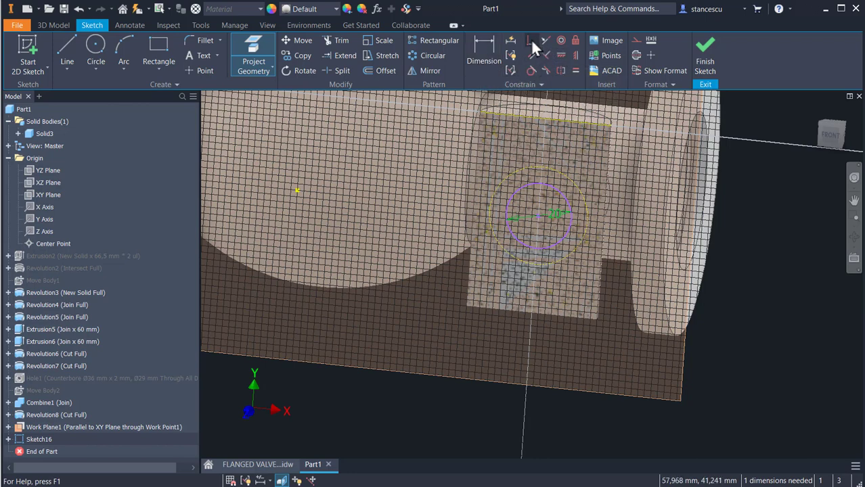
left_click(574, 54)
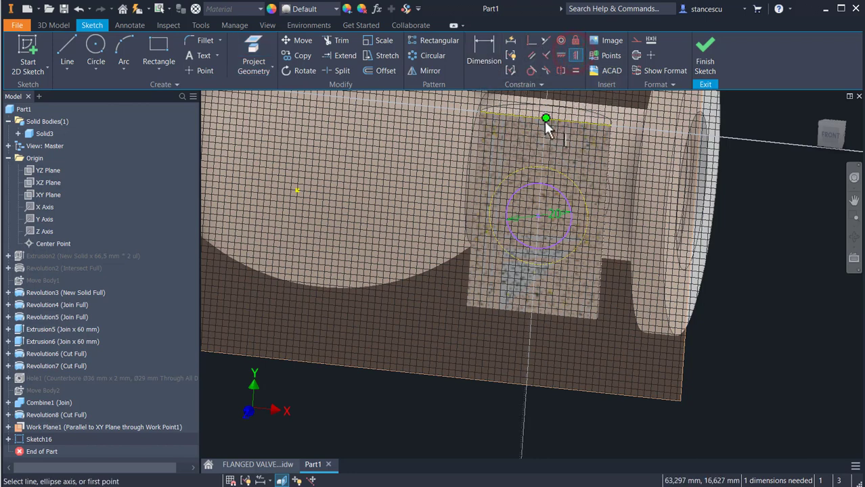
left_click(546, 120)
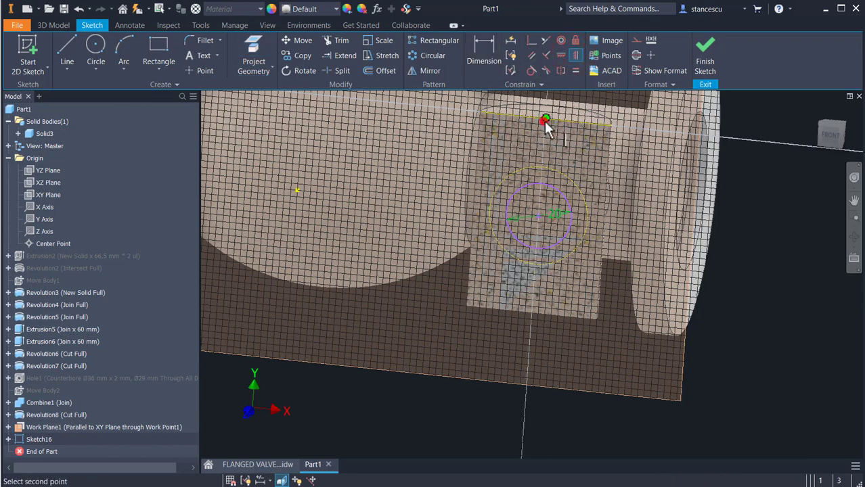
left_click(537, 217)
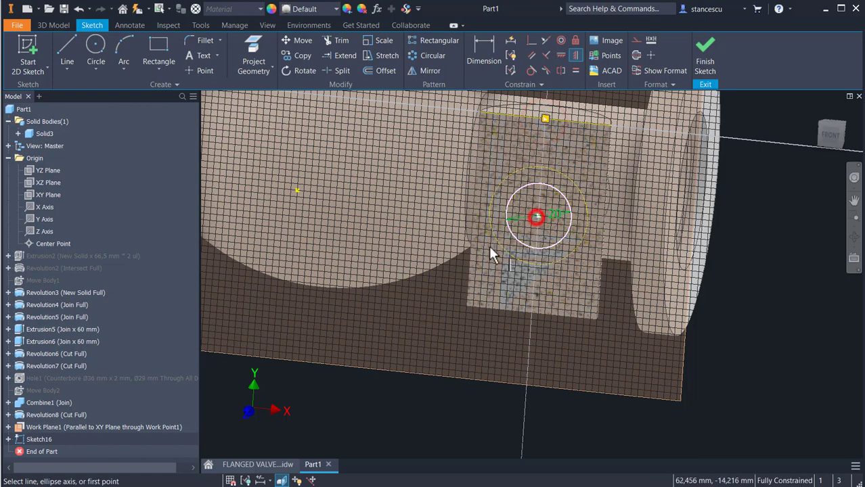
- Finish the sketch and extrude the 20 mm circle as a cut up to the inner bore face of the flanged branch
left_click(703, 48)
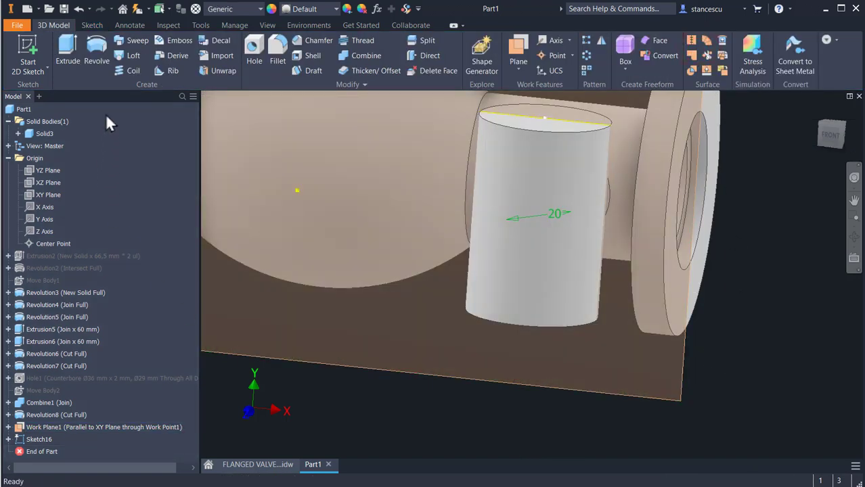
left_click(72, 47)
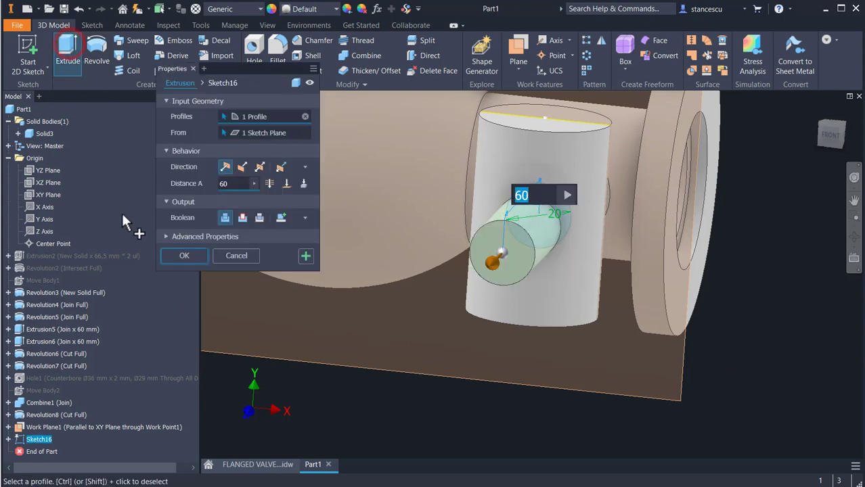
left_click(241, 218)
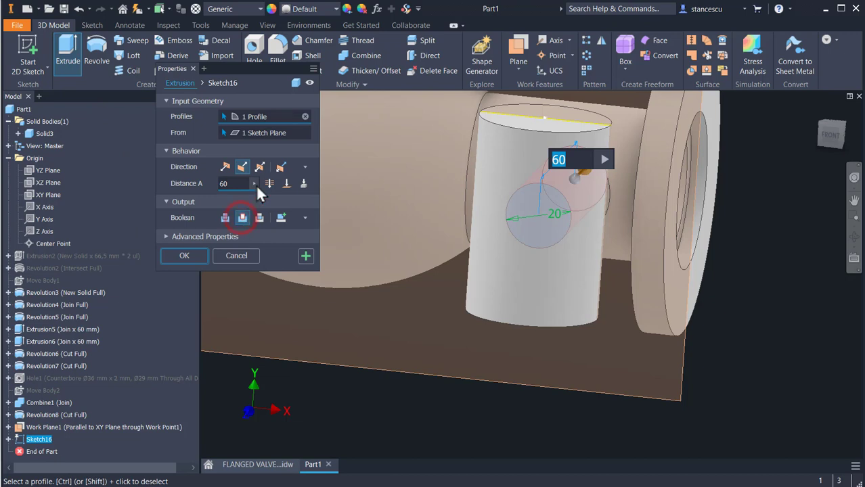
left_click(285, 183)
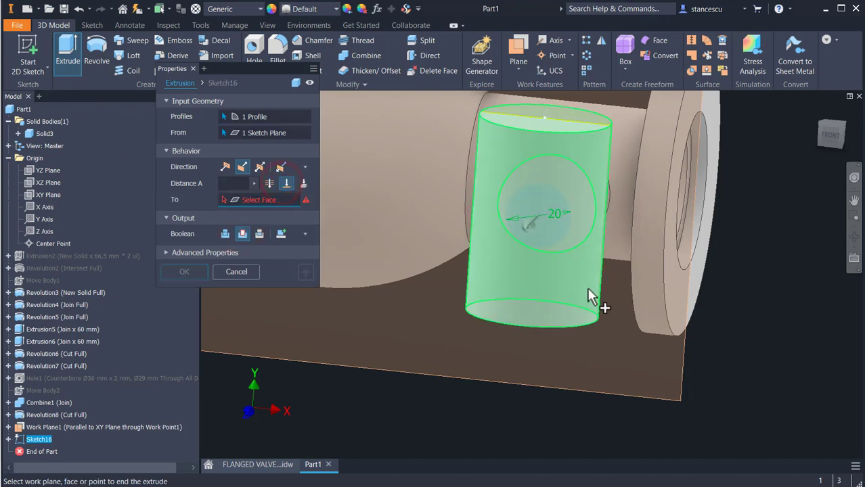
middle_click_drag(590, 302, 541, 312, "shift")
left_click(523, 216)
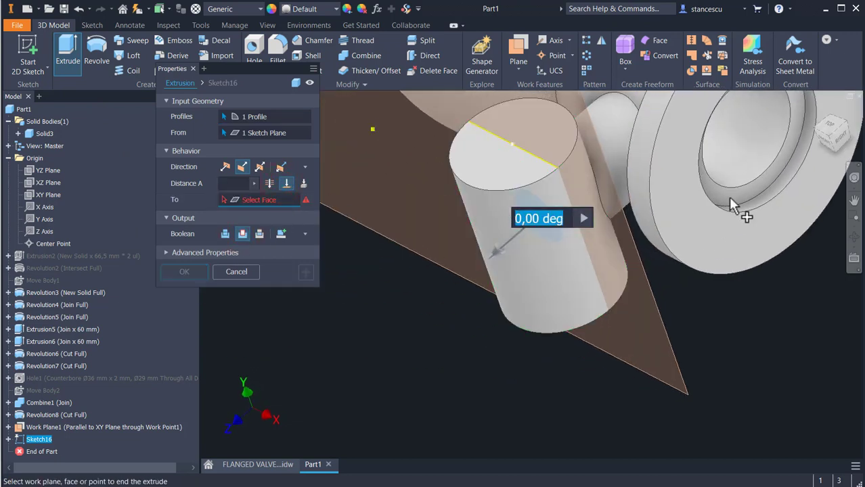
left_click(745, 150)
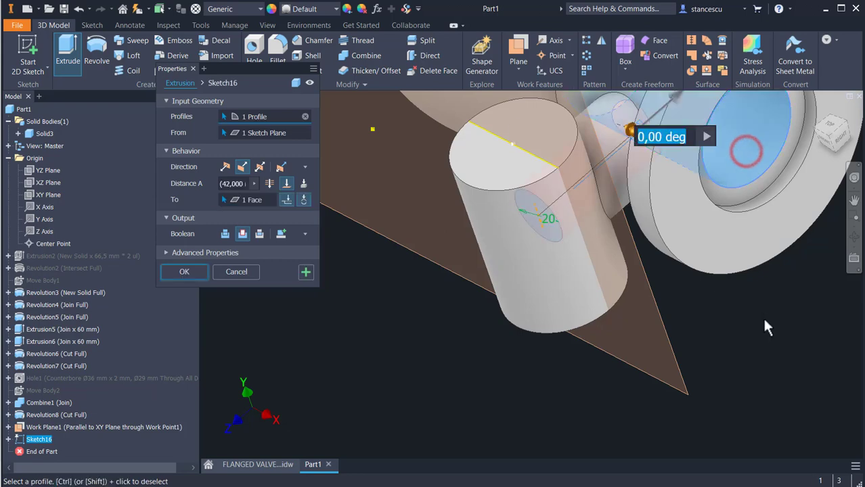
middle_click_drag(764, 326, 771, 285, "shift")
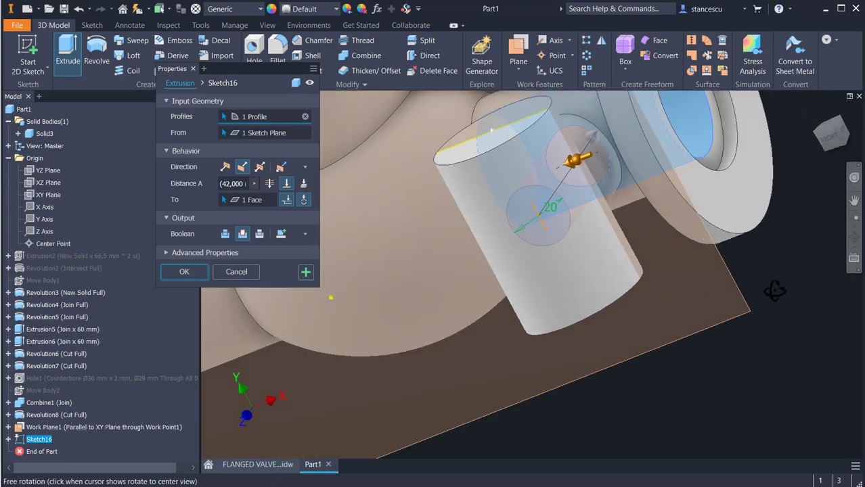
left_click(192, 270)
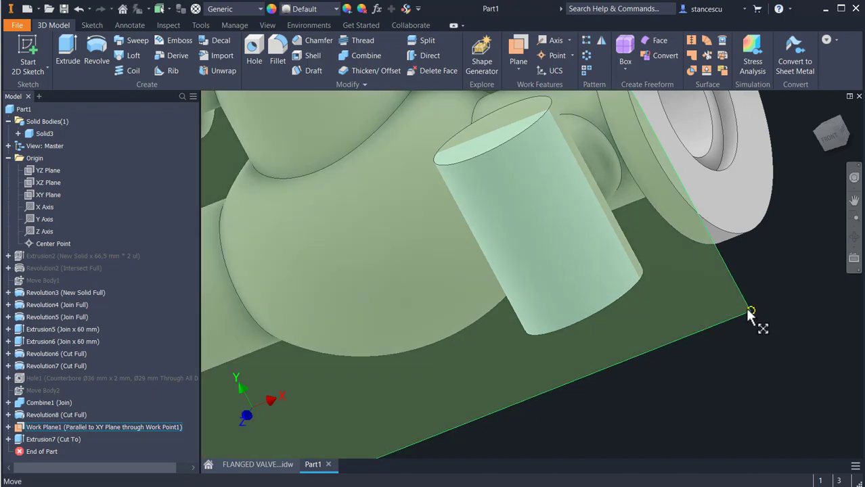
- Start another sketch on the work plane through the vertical cylinder and slice the graphics at the sketch plane
right_click(749, 311)
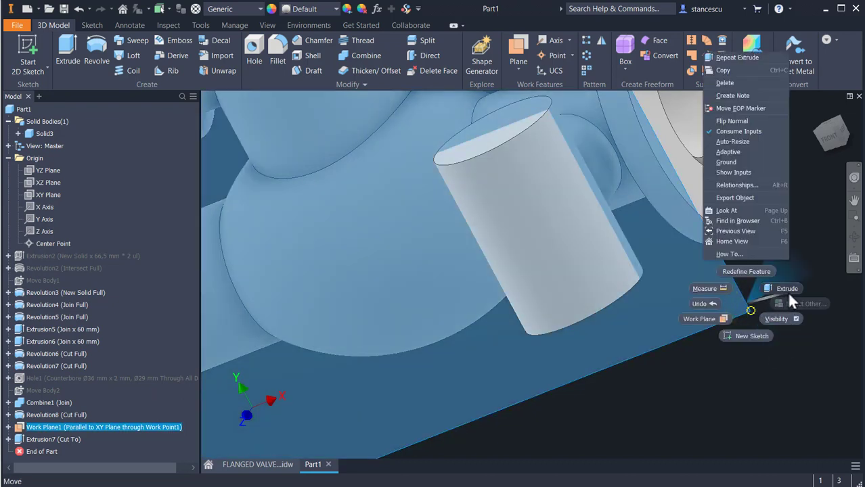
left_click(740, 341)
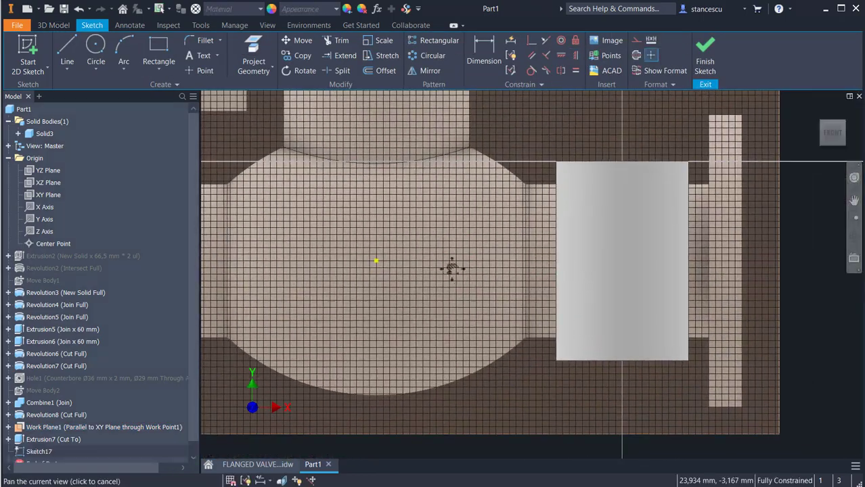
middle_click_drag(452, 269, 436, 262)
key("F7")
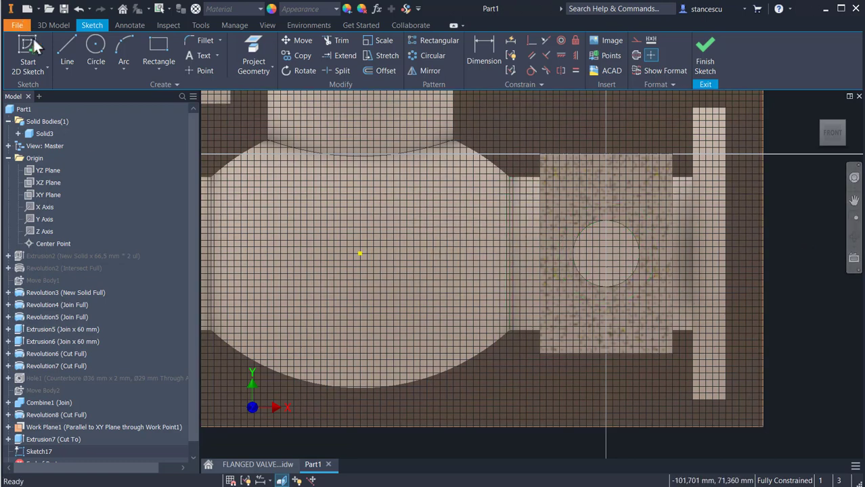
- Draw a 60 mm vertical line along the sectioned cylinder's axis, from its top edge midpoint to its bottom edge midpoint
left_click(69, 42)
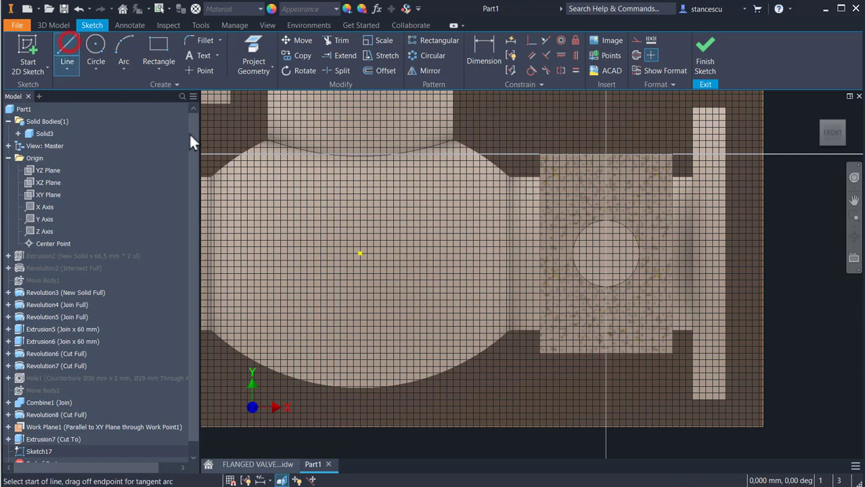
left_click(606, 154)
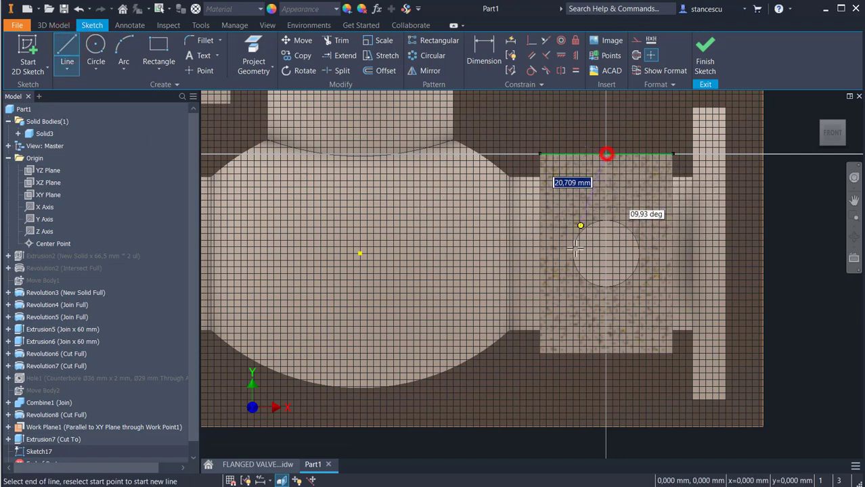
left_click(606, 353)
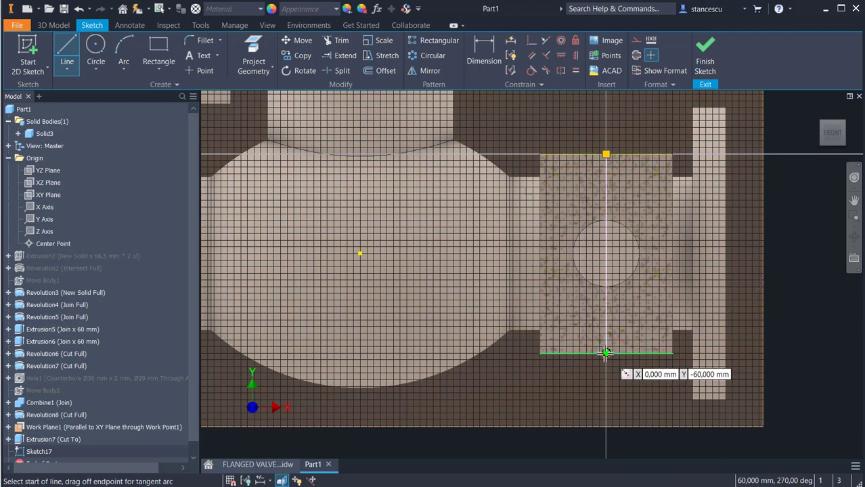
- Sketch a closed stepped half profile beside the axis line, with a bottom edge about 10.5 mm wide, a slanted lower shoulder and a narrower upper neck
left_click(606, 353)
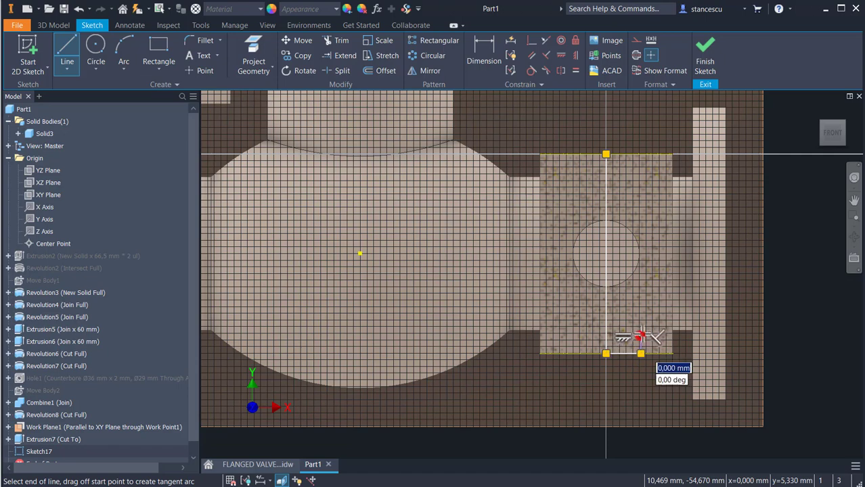
left_click(640, 353)
scroll(648, 326, "down", 3)
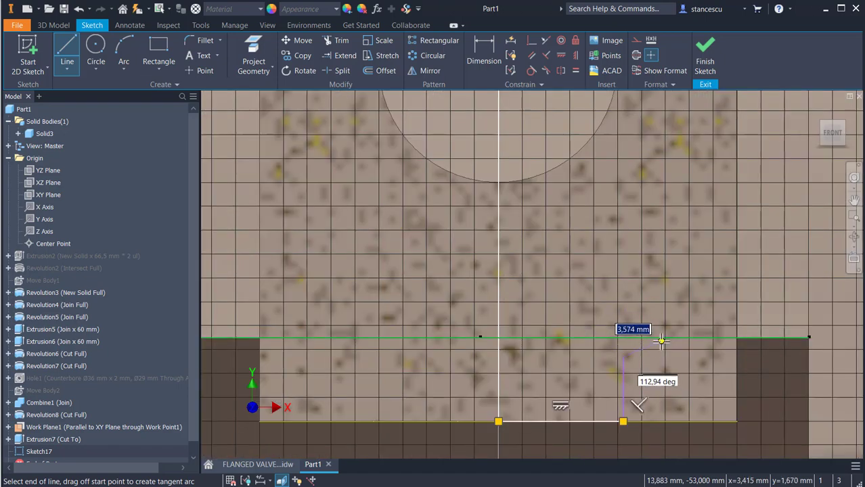
left_click(643, 343)
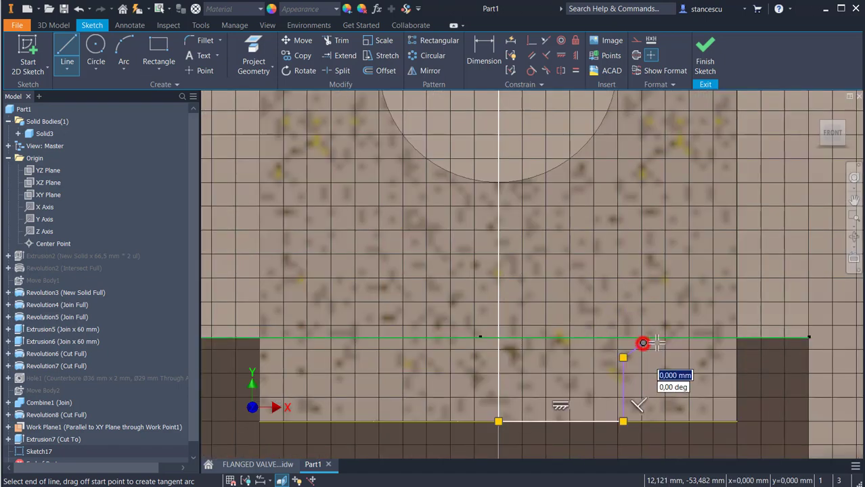
scroll(672, 242, "up", 3)
scroll(672, 243, "up", 5)
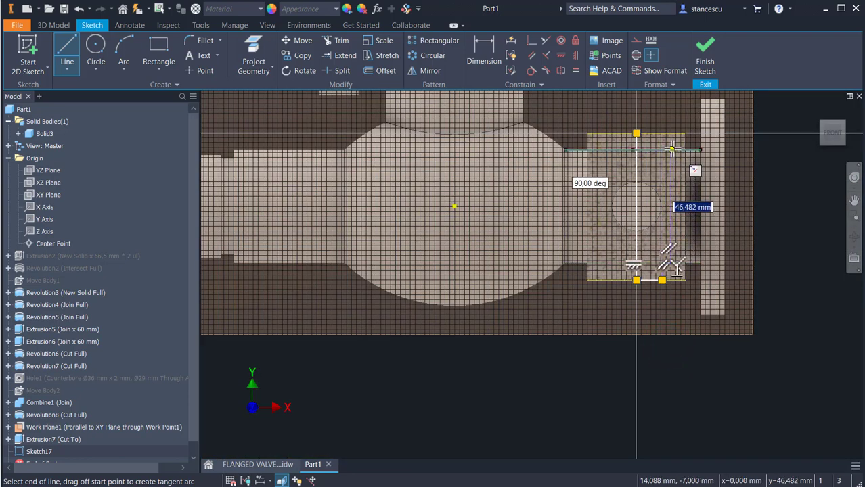
left_click(672, 149)
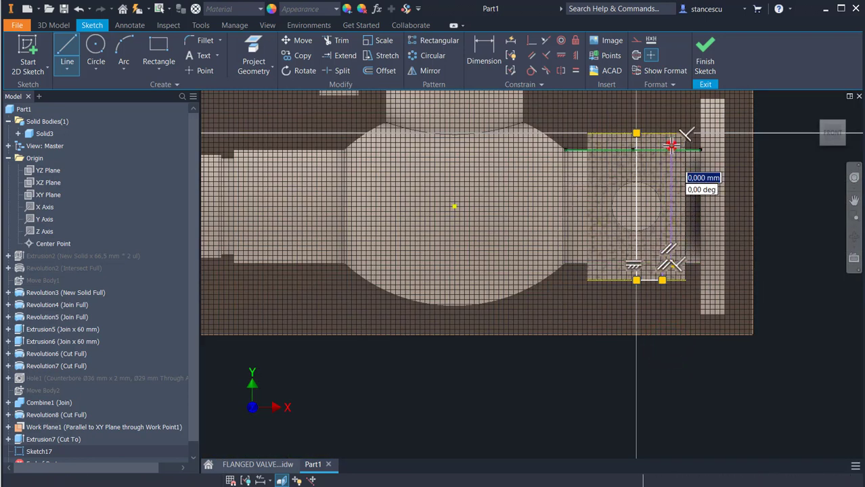
left_click(655, 144)
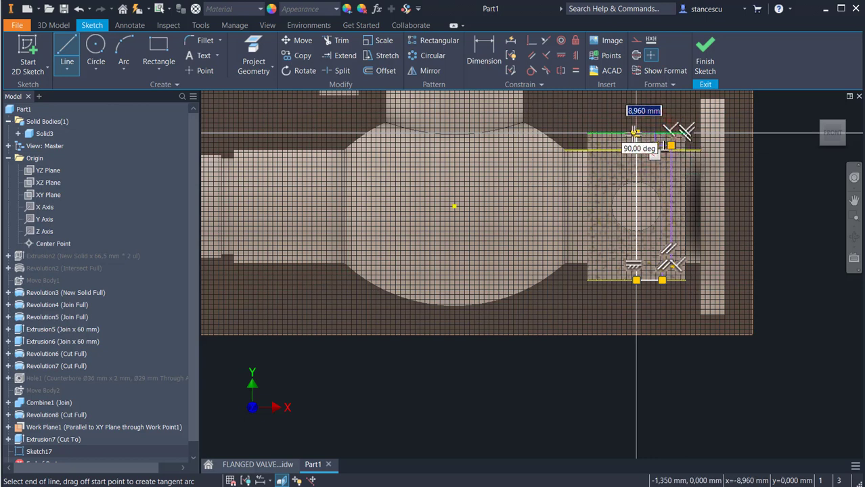
left_click(636, 133)
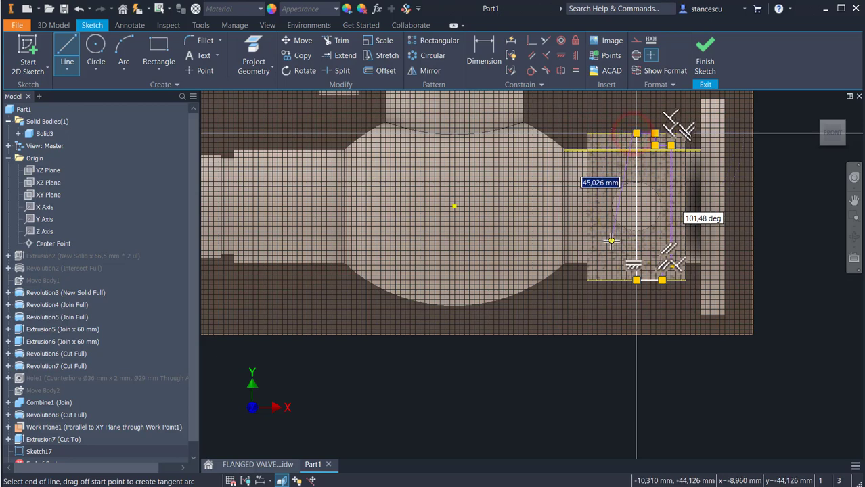
key("Escape")
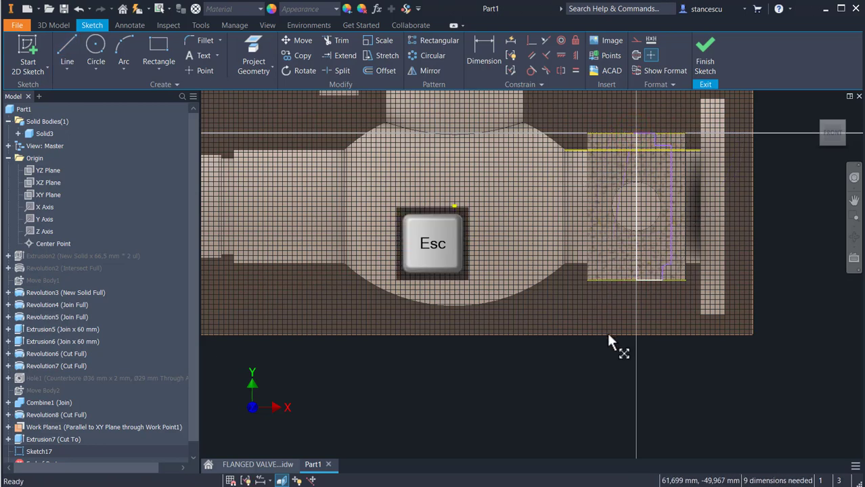
- Switch to the FLANGED VALVE BODY.idw drawing and examine the vertical cylinder's bore dimensions in section B-B
left_click(259, 464)
middle_click_drag(678, 295, 347, 303)
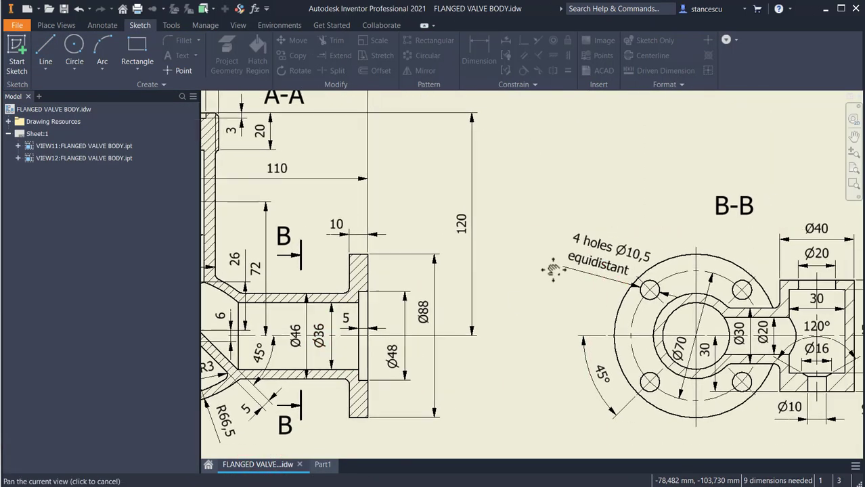
middle_click_drag(611, 262, 391, 227)
scroll(612, 339, "up", 4)
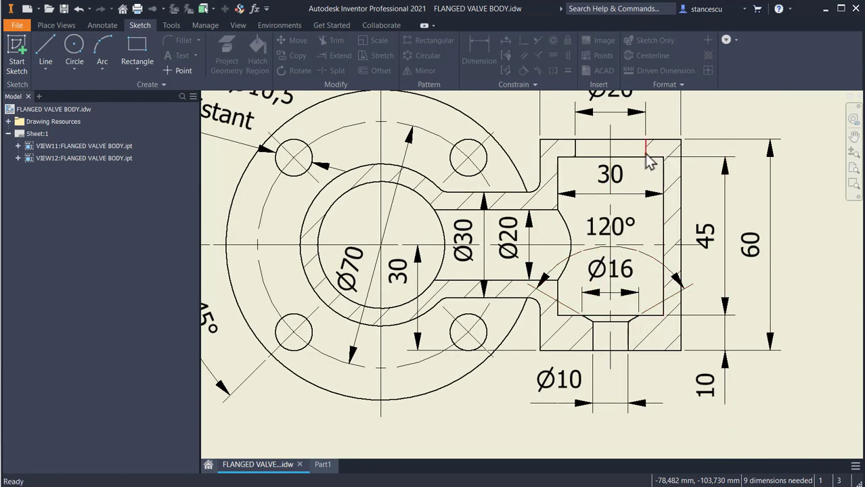
middle_click_drag(617, 247, 624, 298)
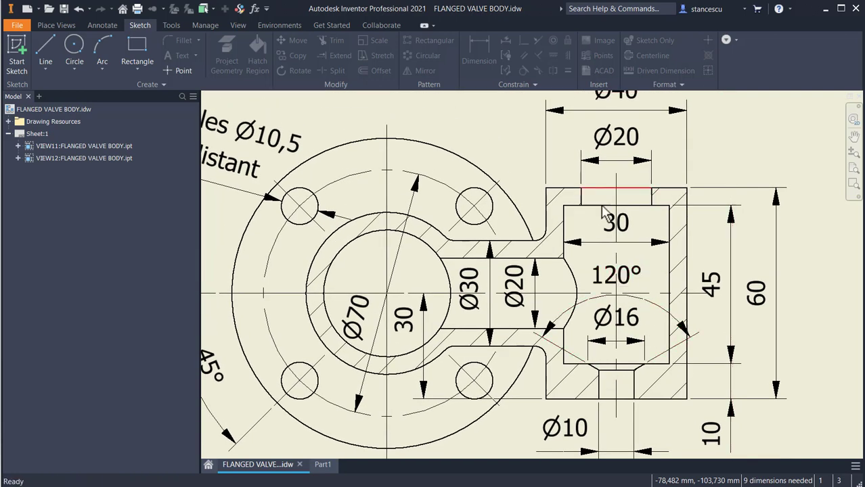
- Switch back to the Part1 model and frame the bore profile sketch on the sectioned vertical cylinder
left_click(333, 468)
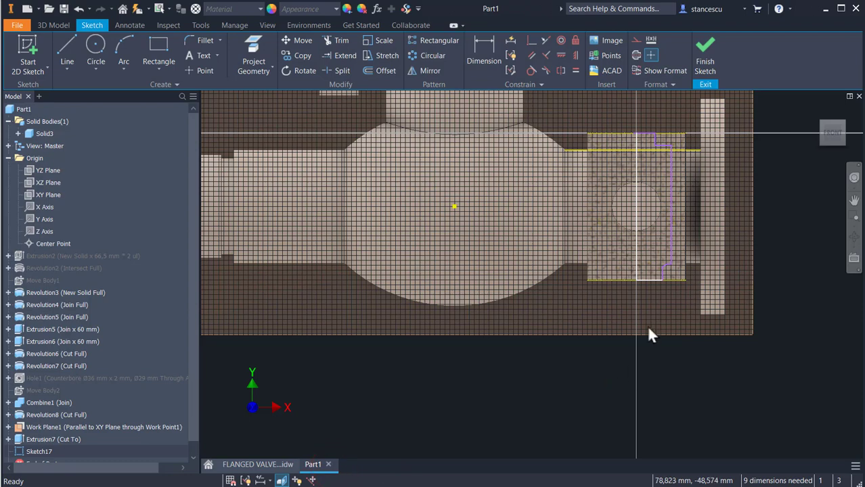
scroll(646, 326, "down", 3)
middle_click_drag(661, 329, 623, 434)
middle_click_drag(472, 232, 464, 286)
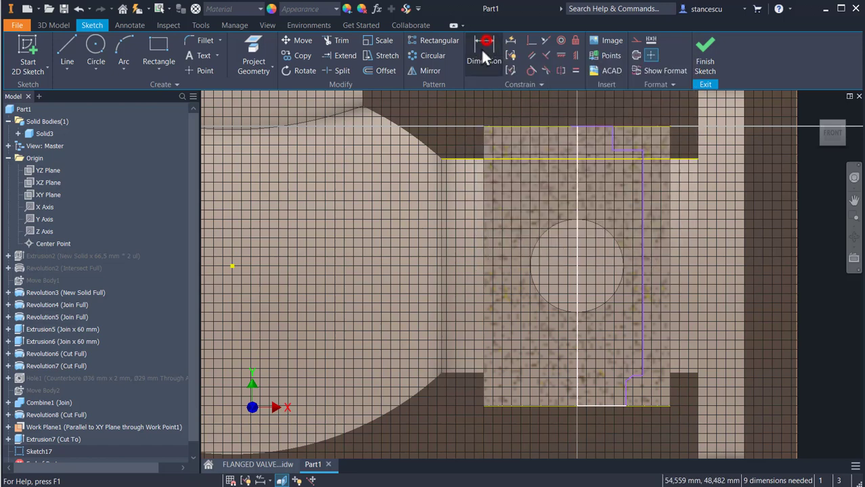
left_click(481, 48)
left_click(625, 388)
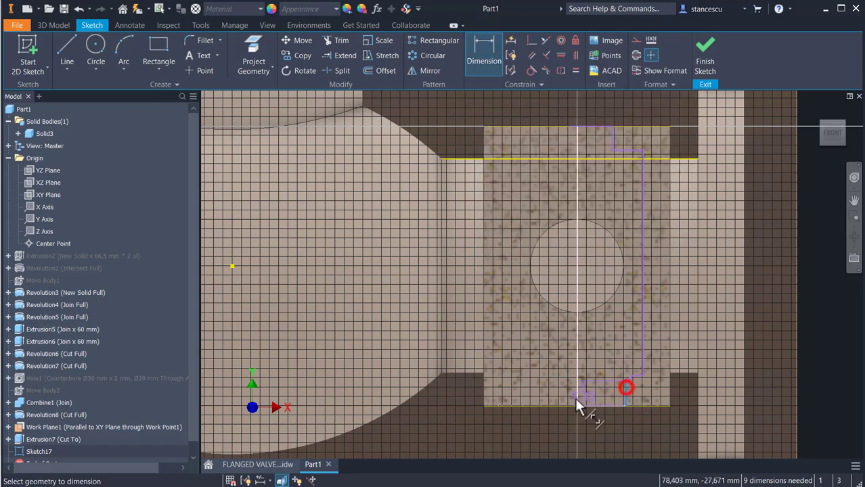
key("Escape")
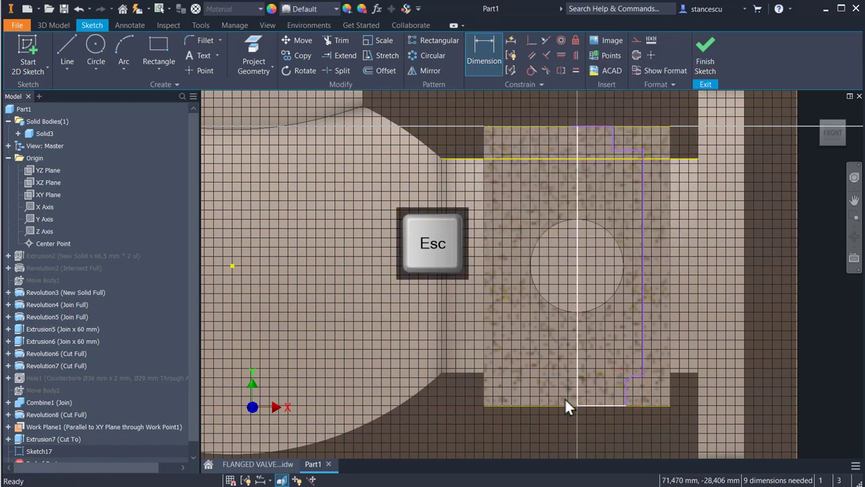
- Convert the vertical line along the cylinder's axis to a centerline
left_click(575, 278)
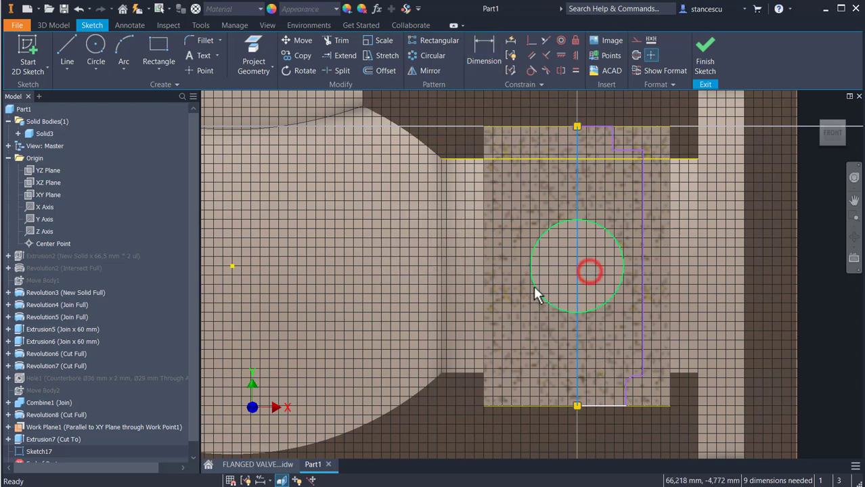
left_click(636, 56)
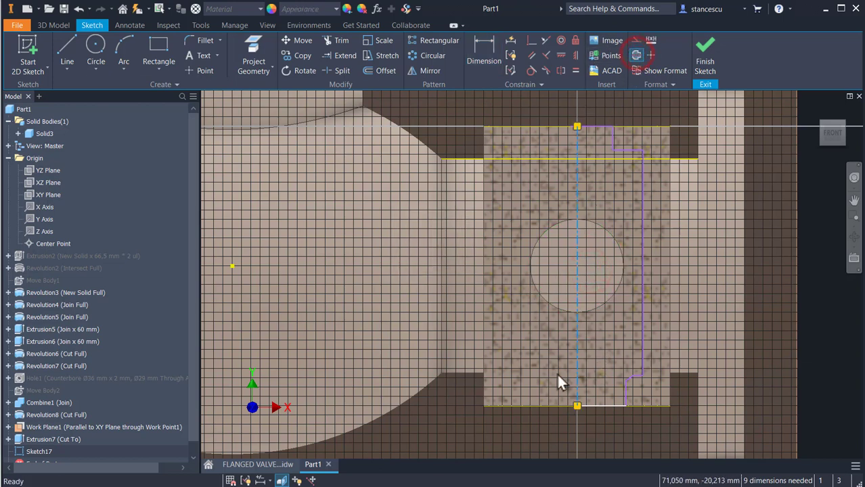
left_click(522, 440)
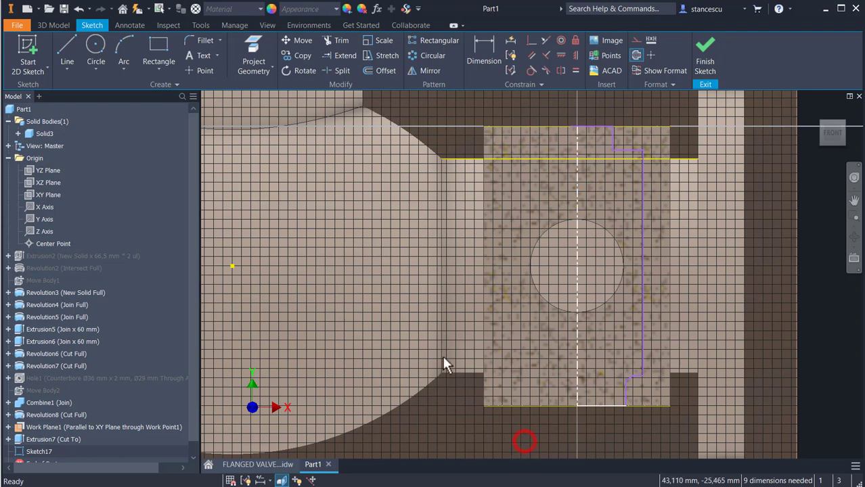
- Dimension the lowest vertical bore edge about the centerline as a 10 mm diameter
left_click(485, 57)
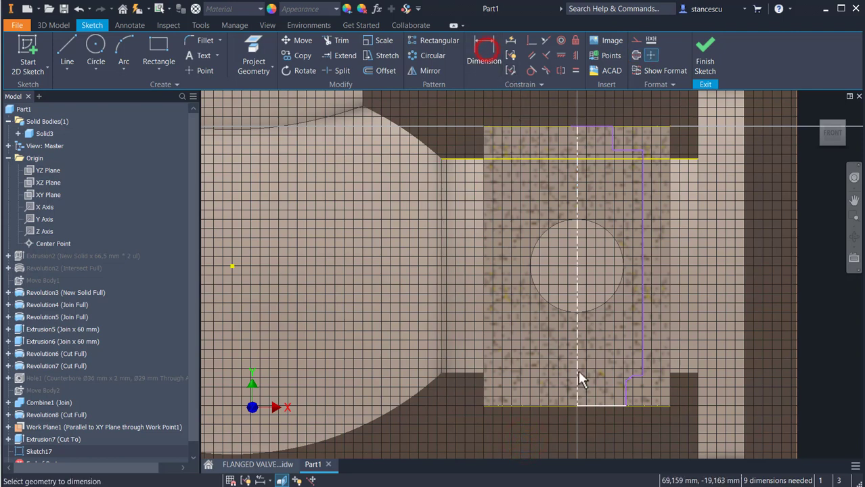
left_click(623, 397)
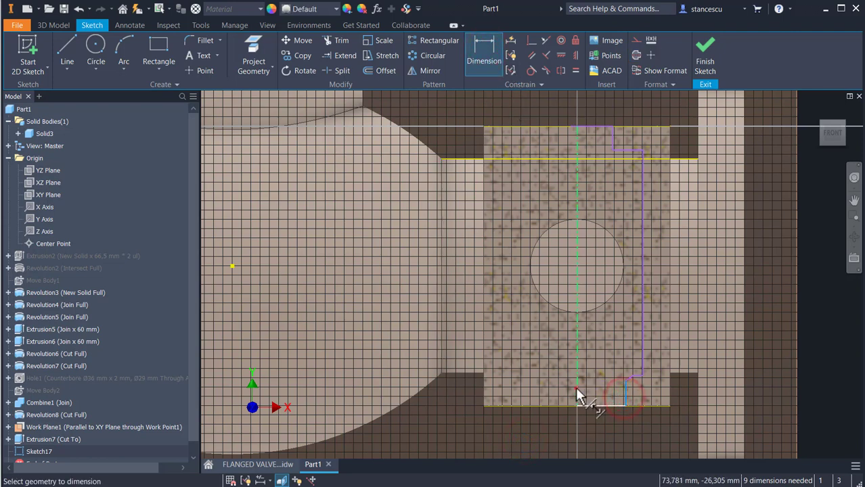
left_click(576, 388)
left_click(600, 436)
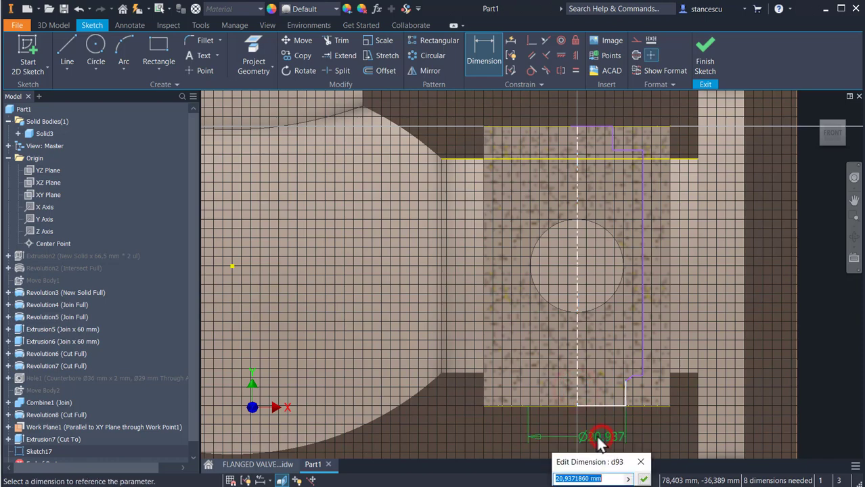
type("10")
key("Return")
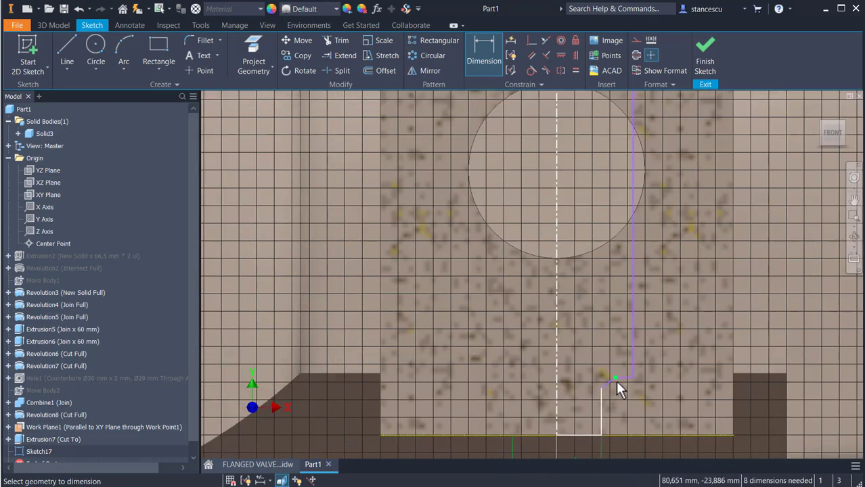
- Dimension the angle between the slanted lower shoulder and the centerline as 120/2 degrees
left_click(610, 381)
left_click(556, 375)
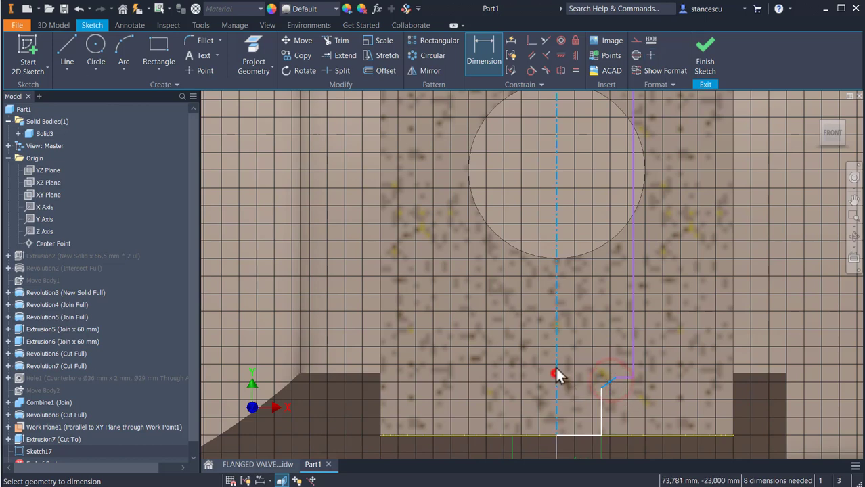
left_click(579, 223)
type("1")
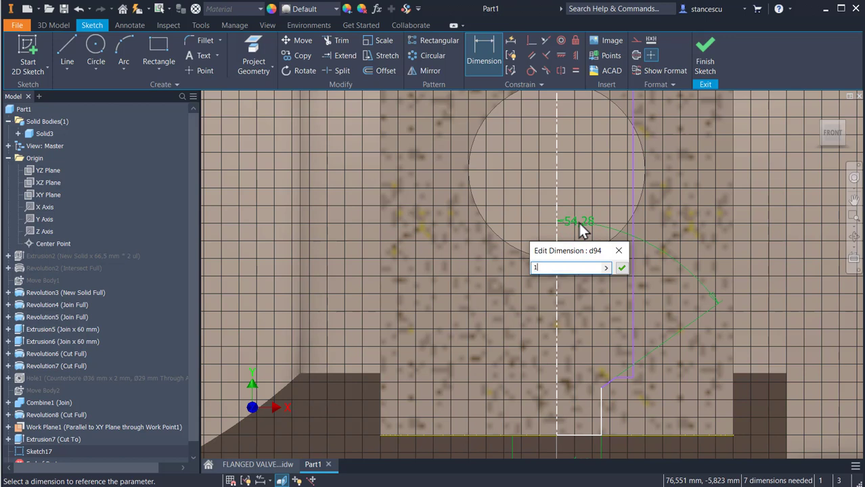
type("20/2")
key("Return")
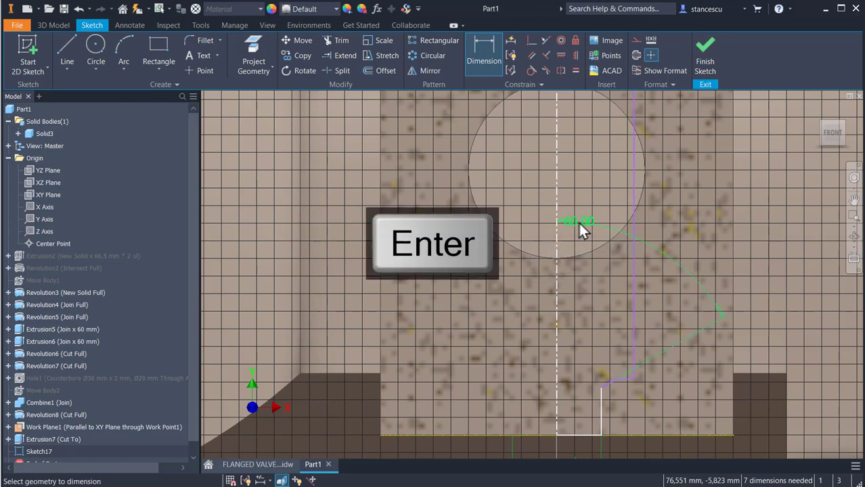
- Dimension the upper end of the slanted shoulder about the centerline as a 16 mm diameter
left_click(615, 380)
left_click(554, 386)
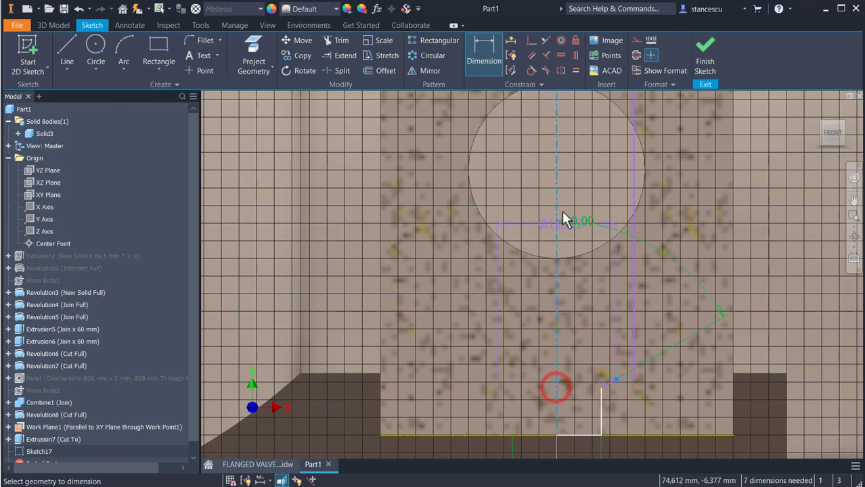
left_click(559, 182)
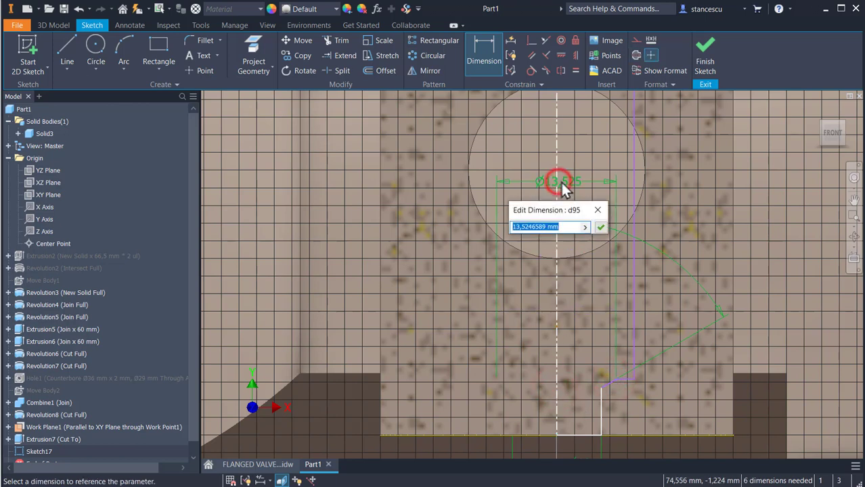
type("60")
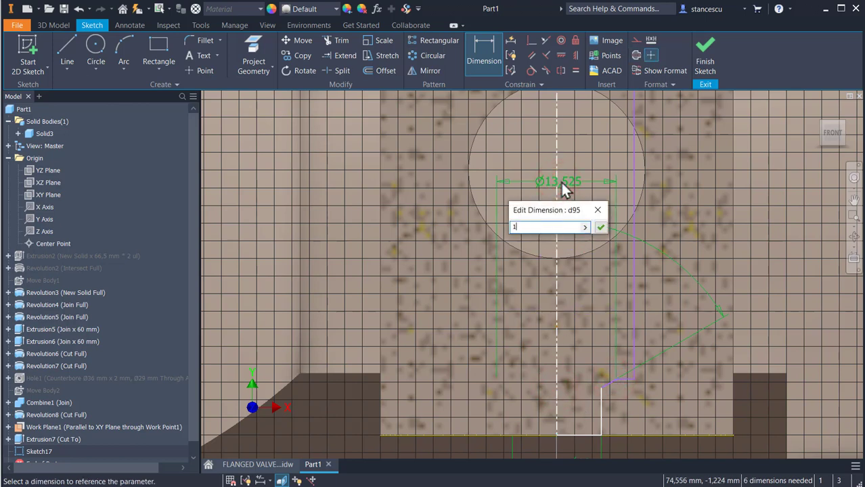
key("Return")
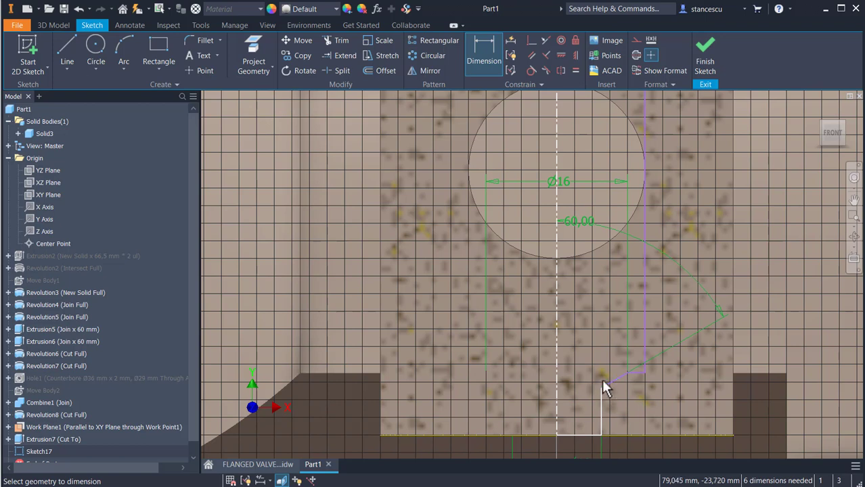
- Set the height of the short horizontal lower step above the cylinder's bottom edge to 10 mm
left_click(639, 371)
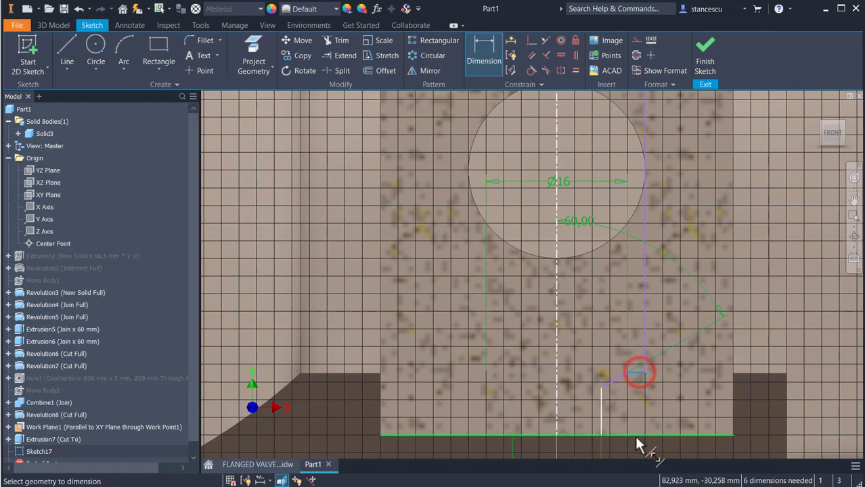
left_click(634, 436)
left_click(816, 403)
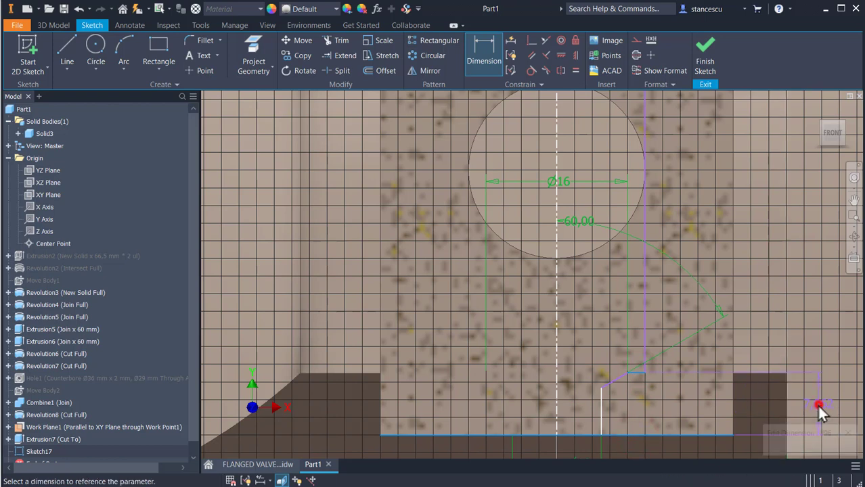
type("10")
key("Return")
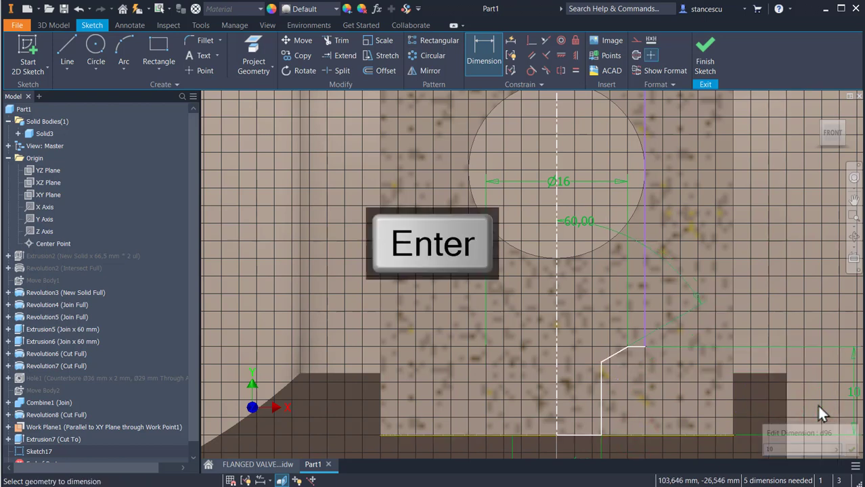
- Dimension the long vertical edge of the main bore about the centerline as a 30 mm diameter
left_click_drag(774, 314, 780, 426)
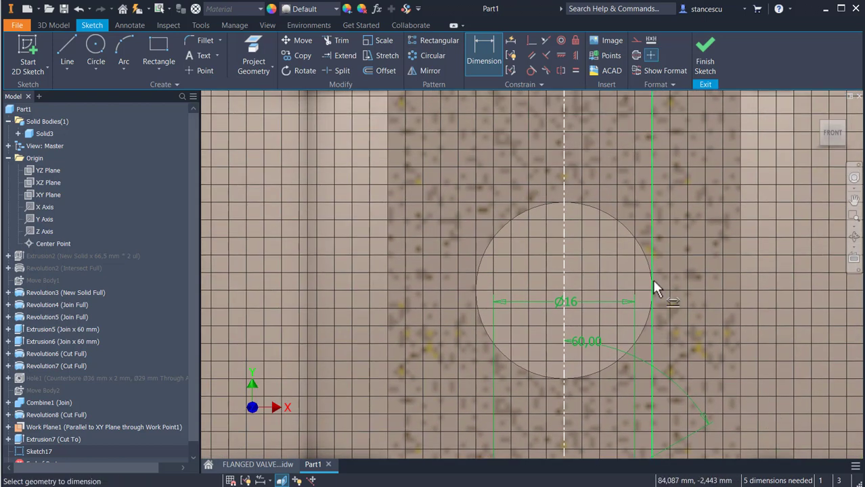
left_click(654, 228)
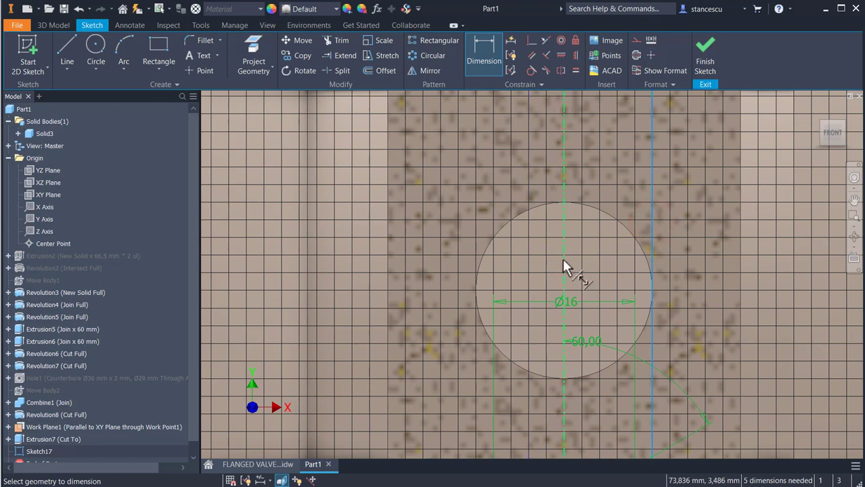
left_click(562, 257)
left_click(593, 253)
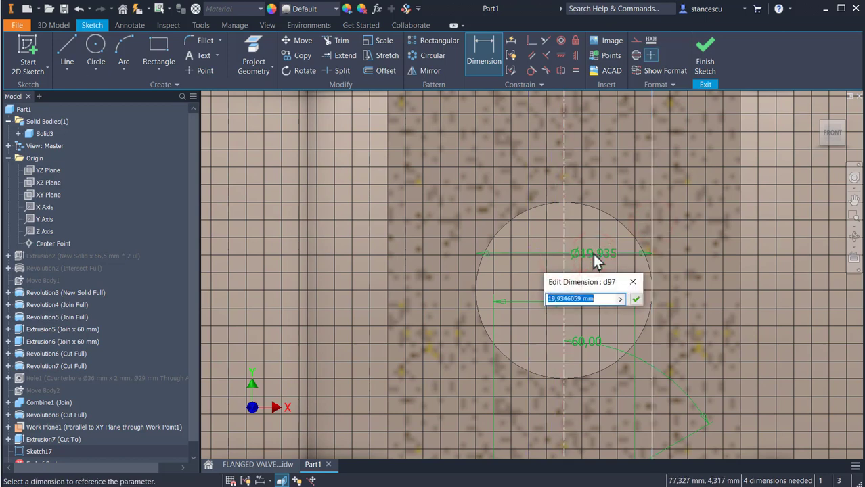
type("16")
key("Return")
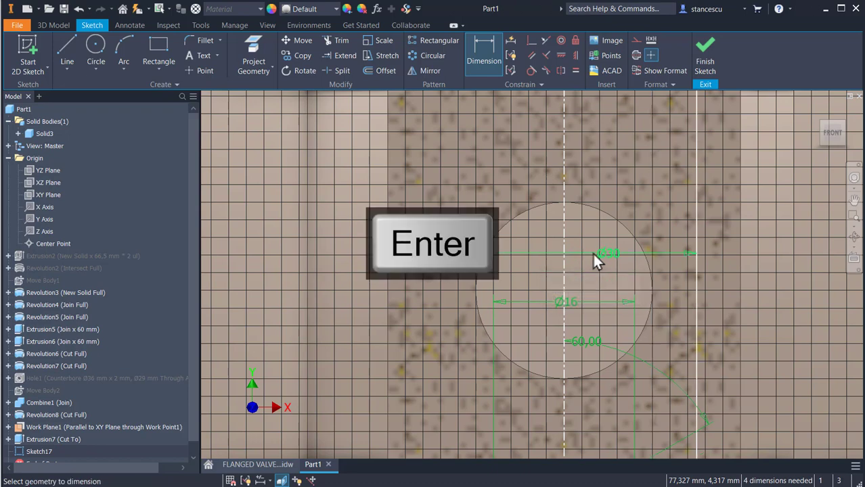
- Make the profile's top line collinear with the cylinder's top edge and trim its overhang beyond the centerline
middle_click_drag(616, 252, 619, 410)
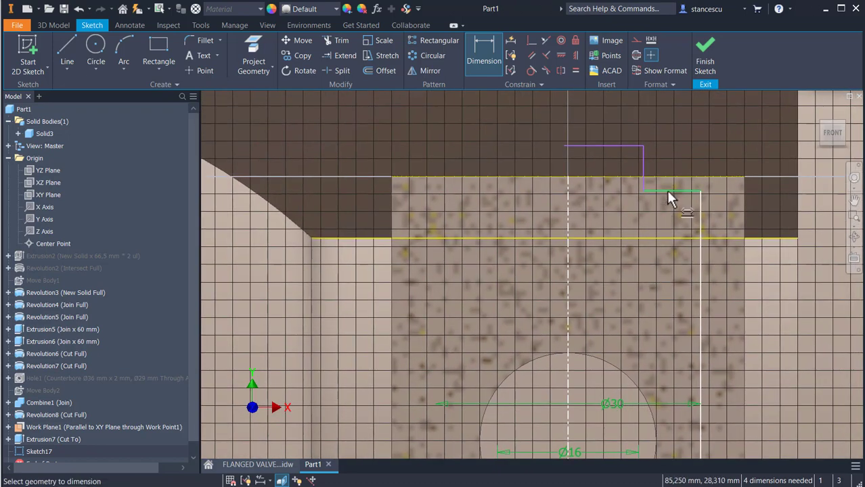
left_click(543, 39)
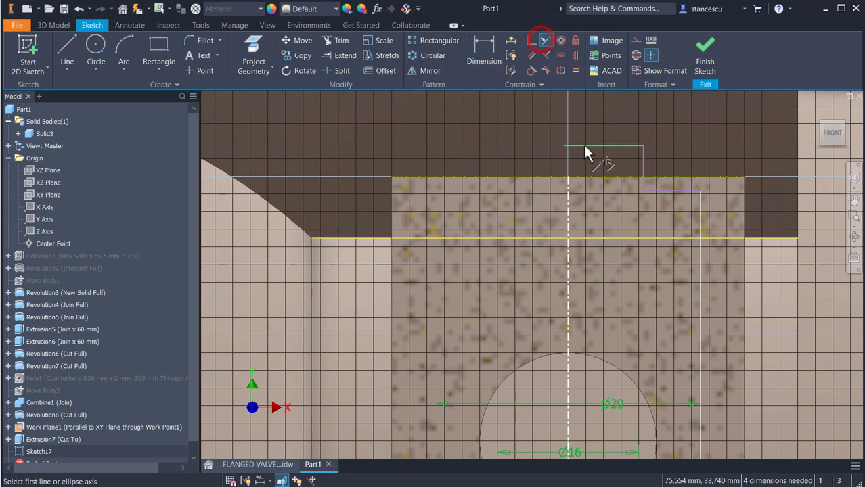
left_click(583, 146)
left_click(586, 180)
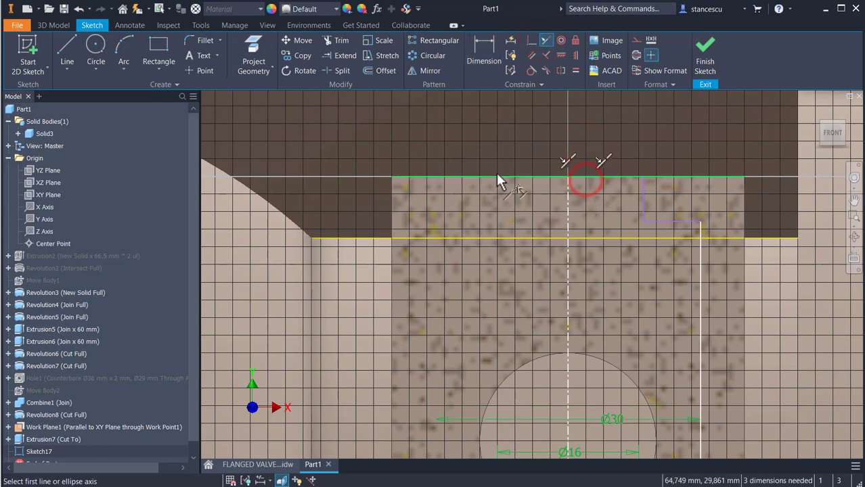
left_click(336, 39)
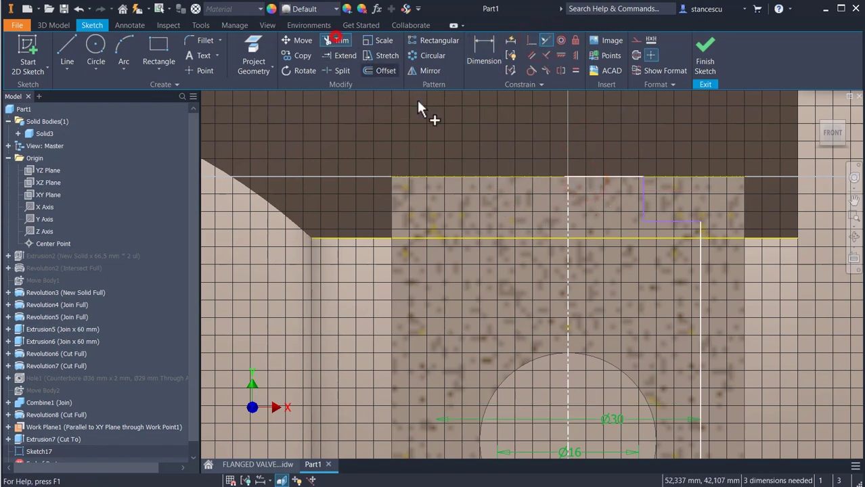
left_click(565, 178)
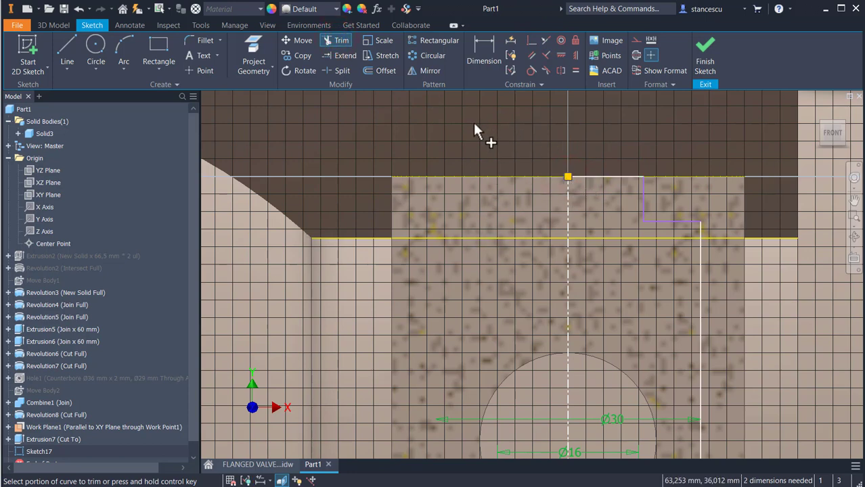
- Dimension the vertical edge of the upper neck about the centerline as a 20 mm diameter
left_click(485, 45)
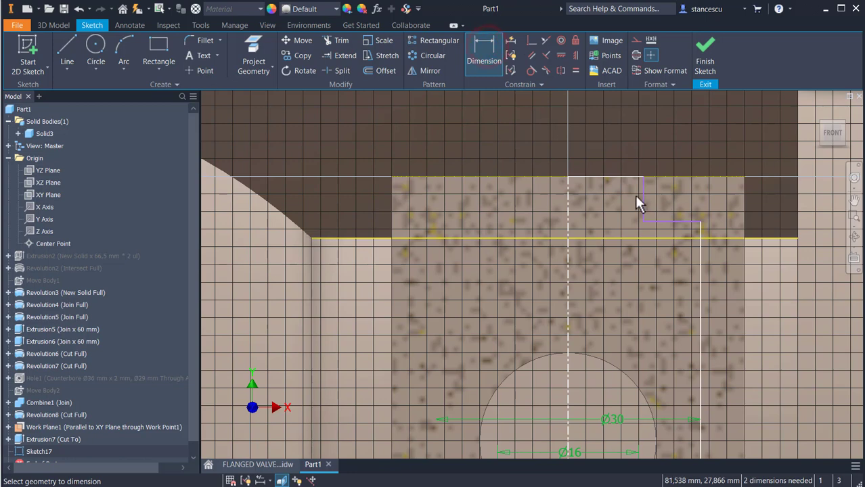
left_click(641, 199)
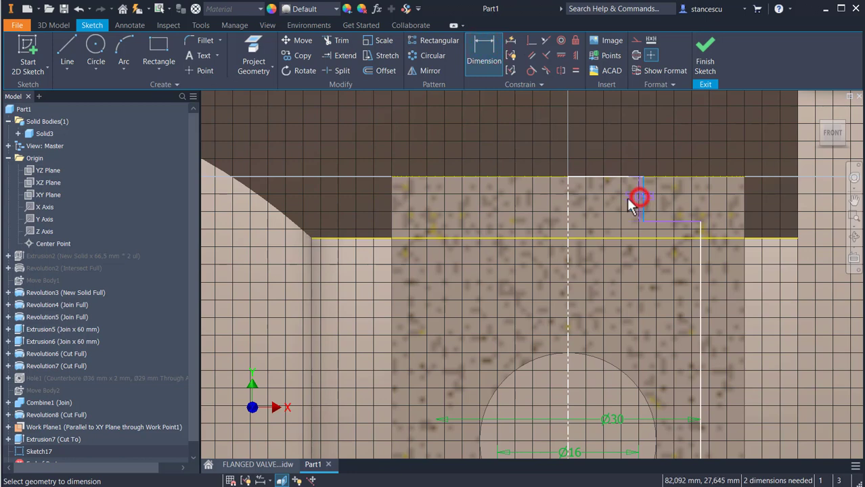
left_click(565, 201)
left_click(598, 117)
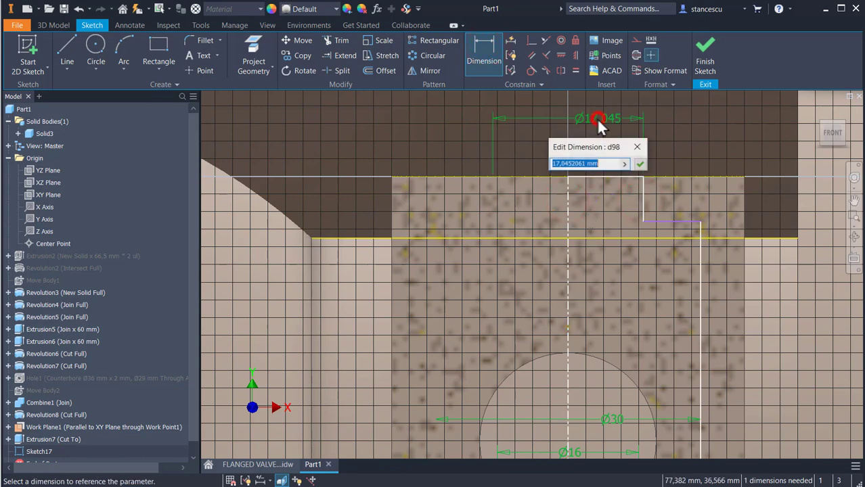
type("20")
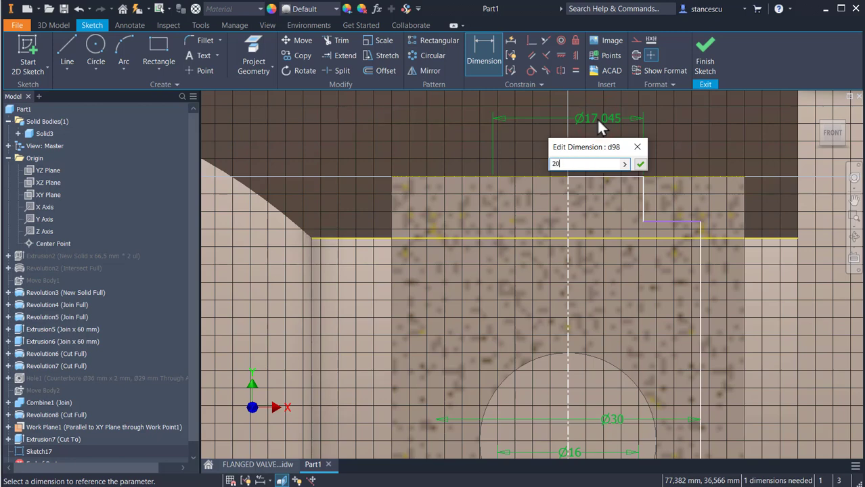
key("Return")
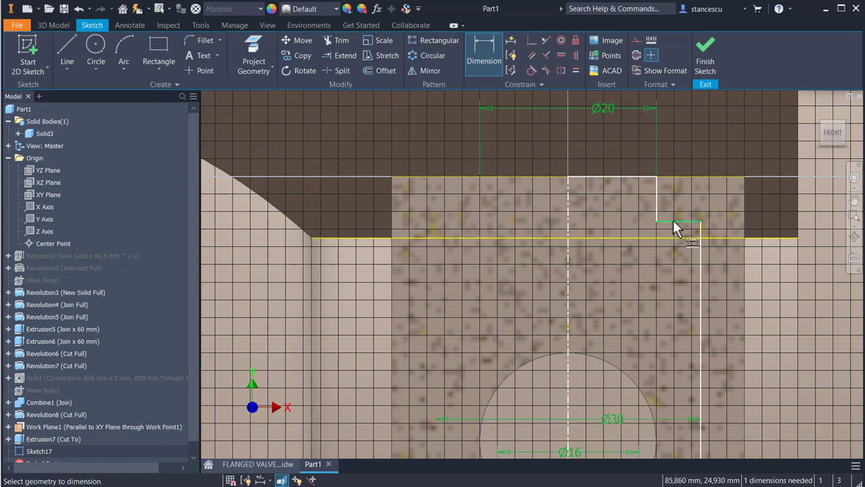
- Set the vertical distance between the bore profile's lower and upper horizontal steps to 45 mm and finish the sketch
scroll(660, 259, "down", 3)
middle_click_drag(646, 299, 627, 175)
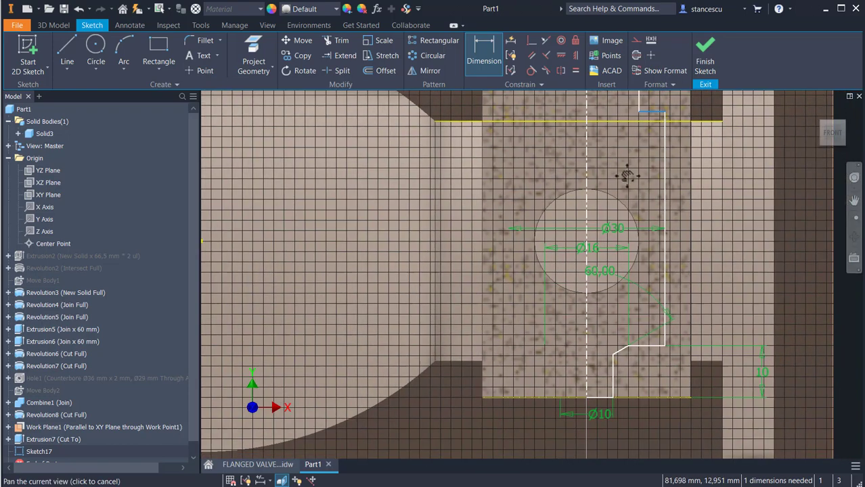
left_click(648, 346)
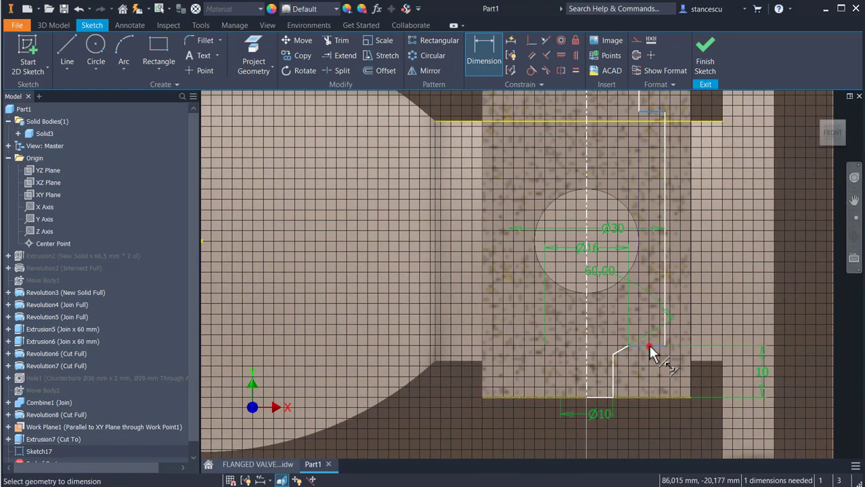
left_click(739, 246)
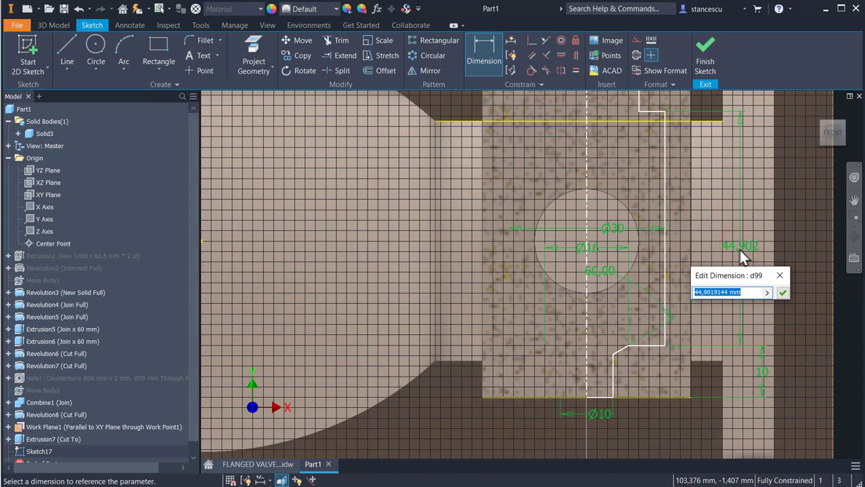
type("45")
key("Return")
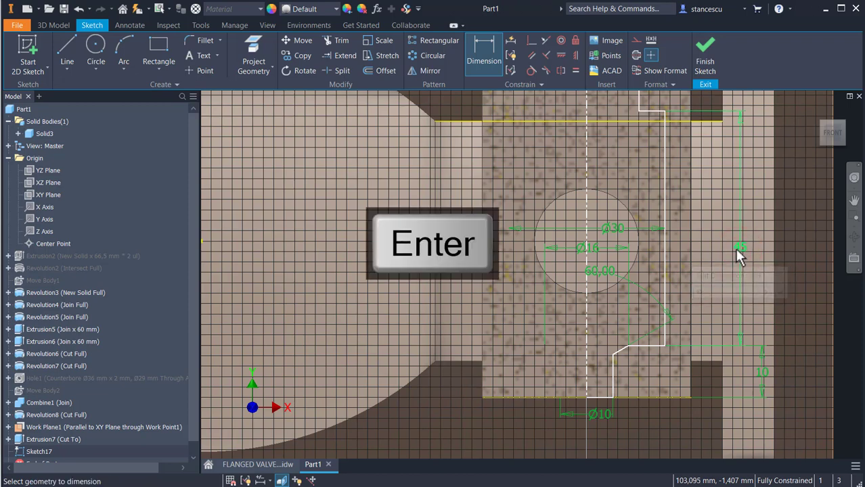
scroll(702, 279, "down", 2)
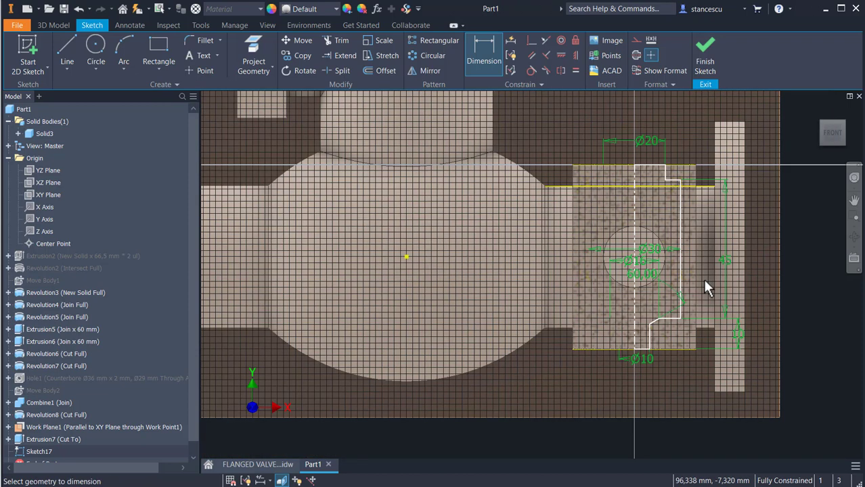
left_click(712, 61)
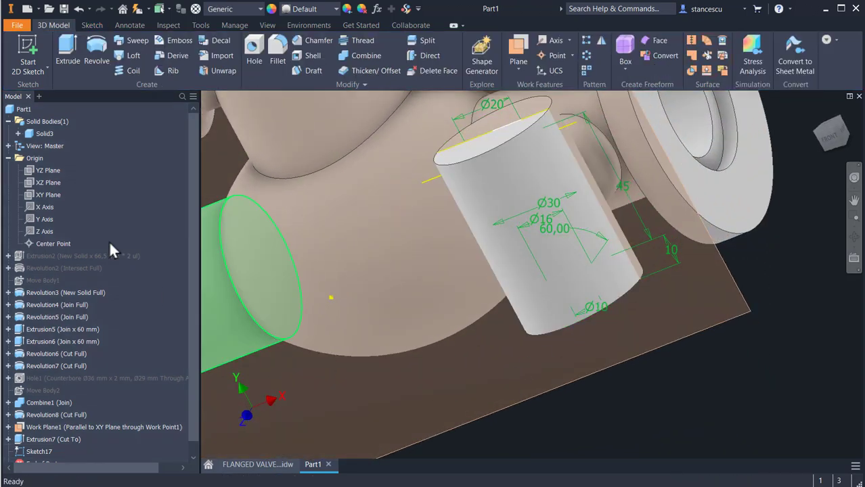
- Revolve the stepped bore profile a full turn about the cylinder's centerline as a cut
left_click(96, 49)
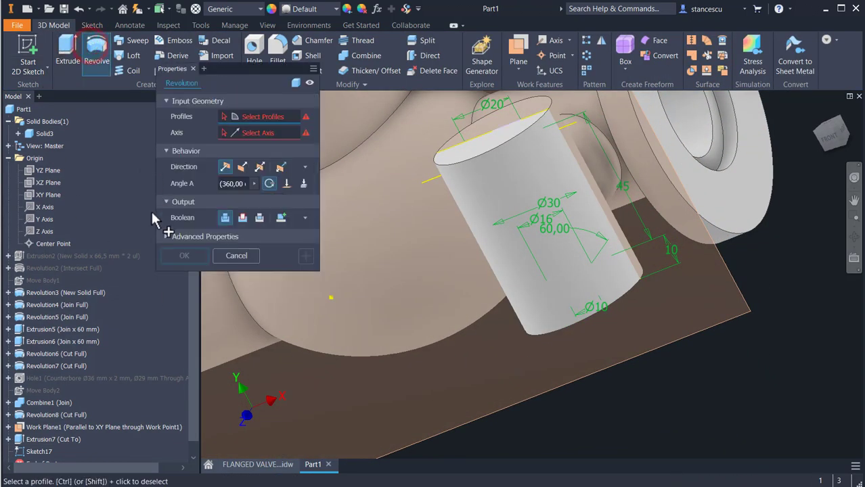
left_click(559, 175)
left_click(241, 130)
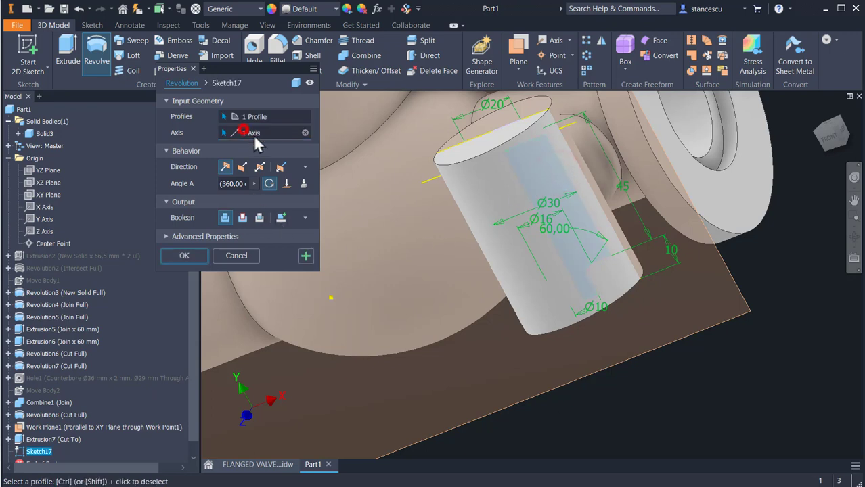
left_click(242, 218)
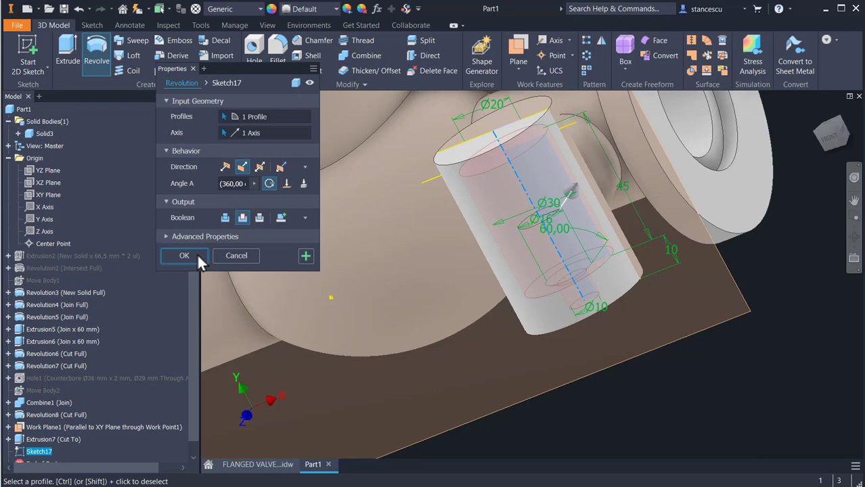
scroll(525, 170, "up", 3)
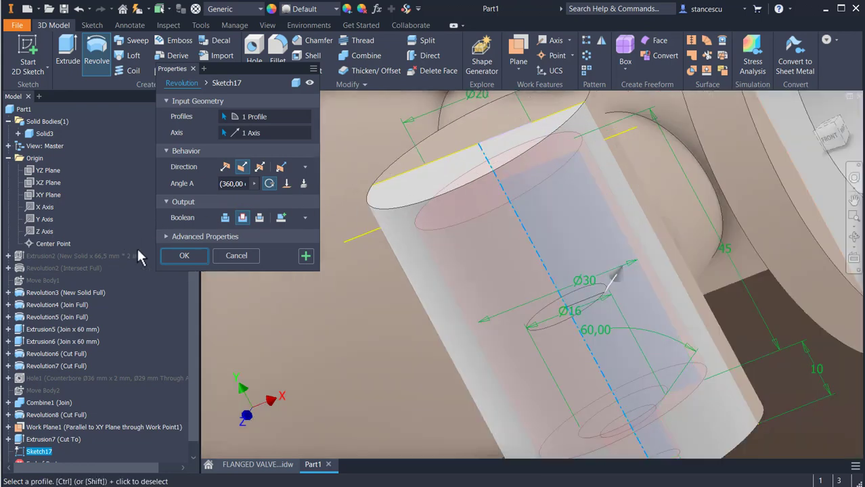
left_click(184, 256)
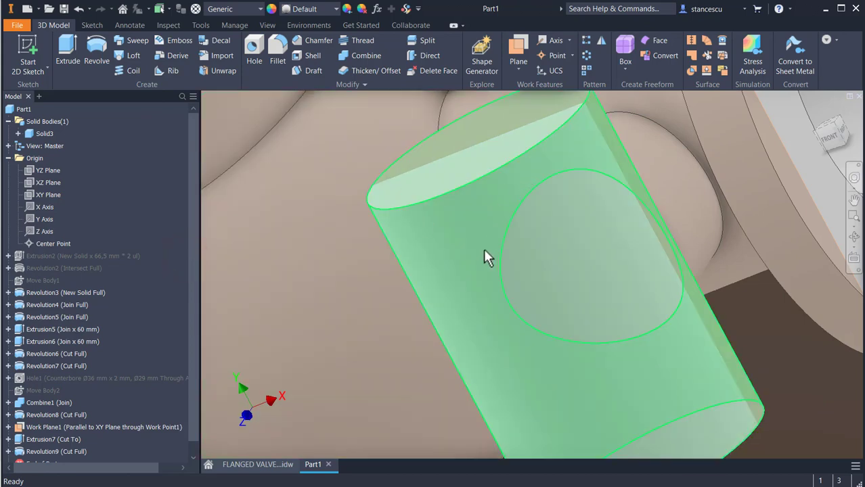
- Reopen the sketch of the cylinder's revolved bore cut and slice the graphics at the sketch plane
middle_click_drag(510, 344, 495, 365, "shift")
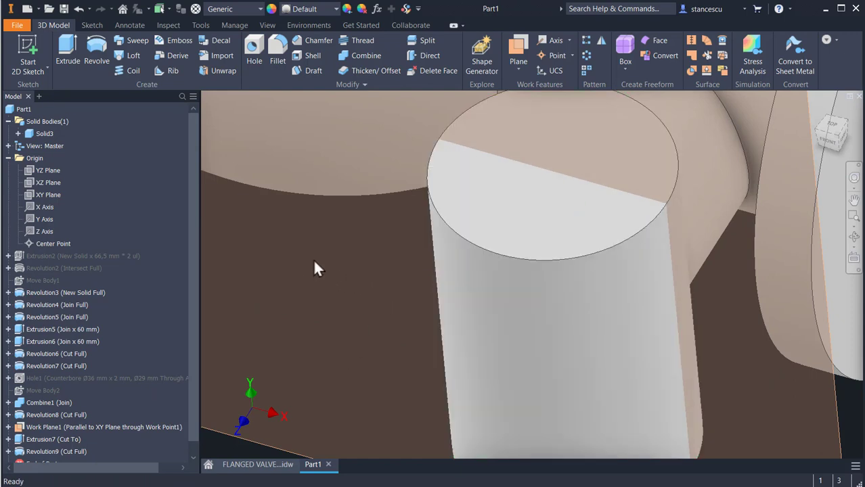
scroll(154, 365, "down", 1)
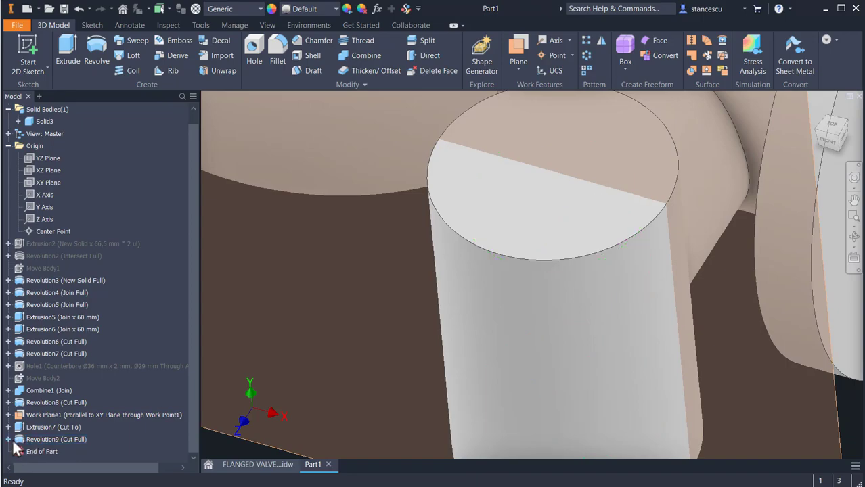
left_click_drag(12, 448, 30, 463)
double_click(32, 460)
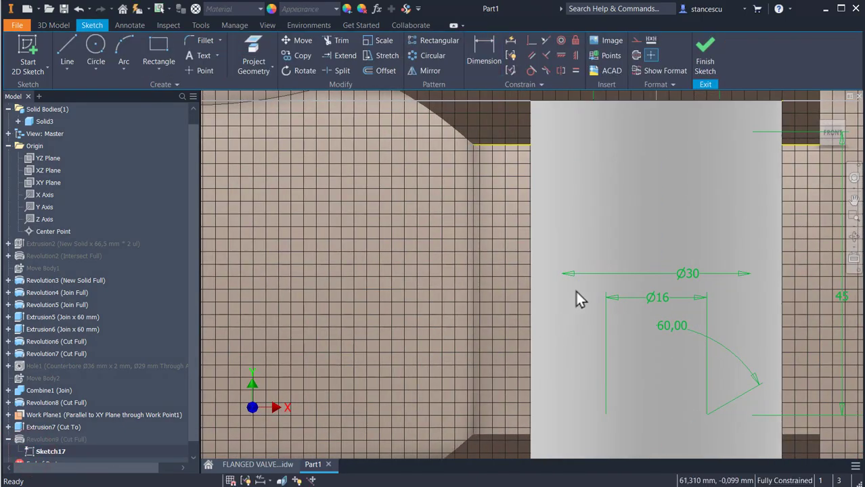
key("F7")
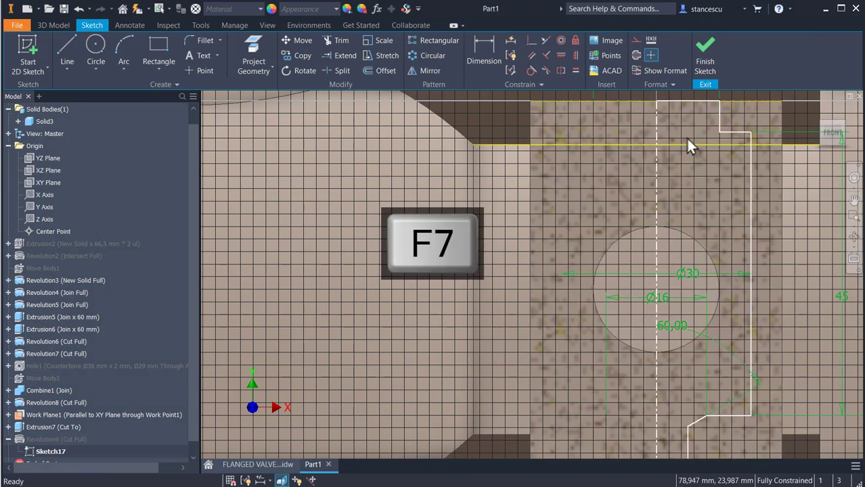
- Convert the projected horizontal line crossing the bore profile just below its upper step to construction and finish the sketch
scroll(687, 115, "up", 3)
mouse_move(689, 113)
middle_mouse_down()
mouse_move(694, 144)
mouse_move(663, 218)
middle_mouse_up()
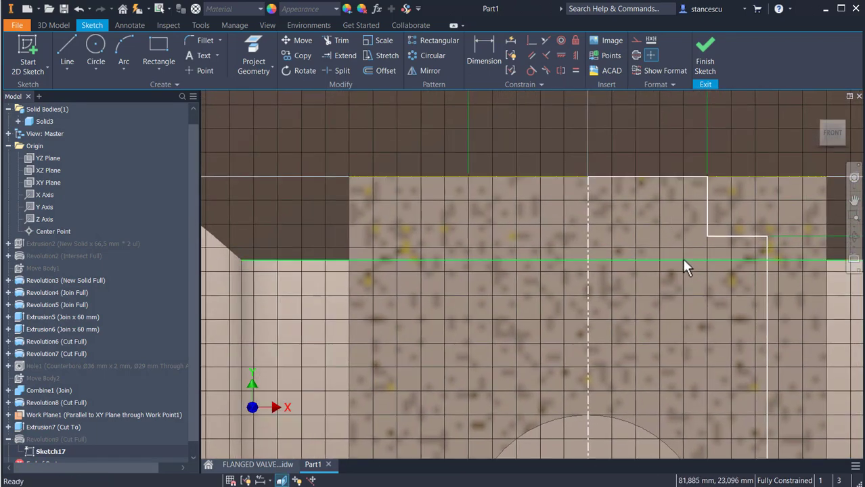
key("Escape")
left_click(664, 258)
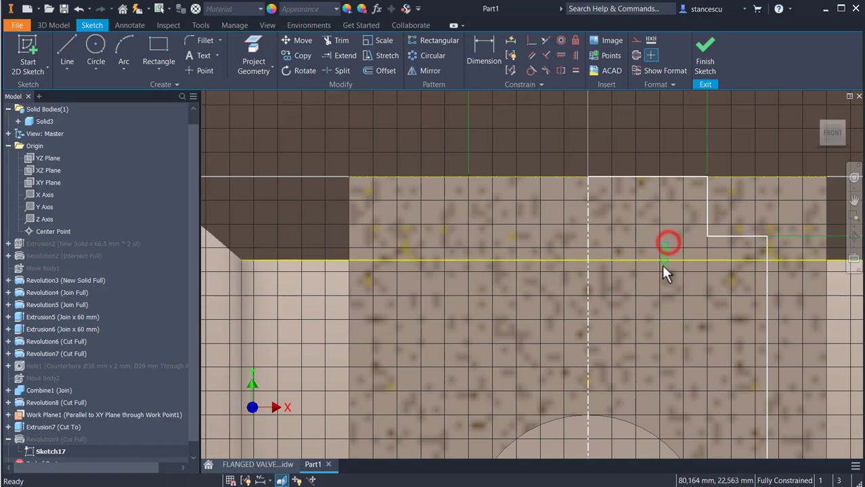
left_click(634, 42)
left_click(650, 125)
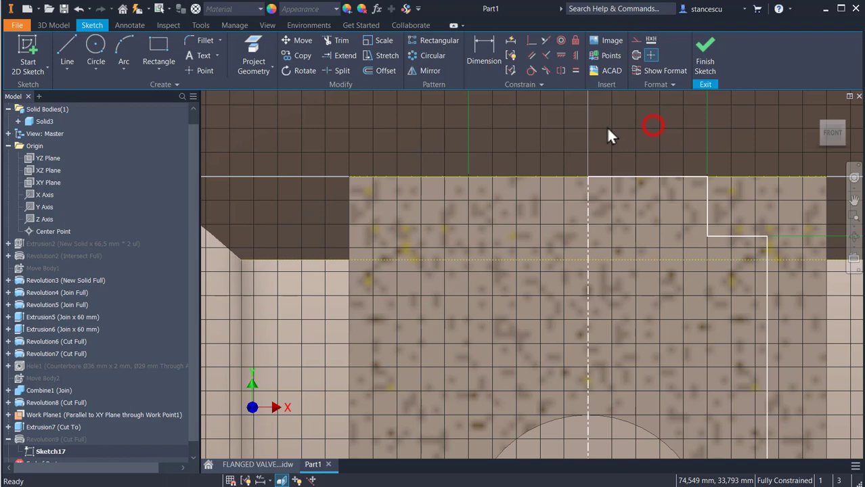
left_click(706, 55)
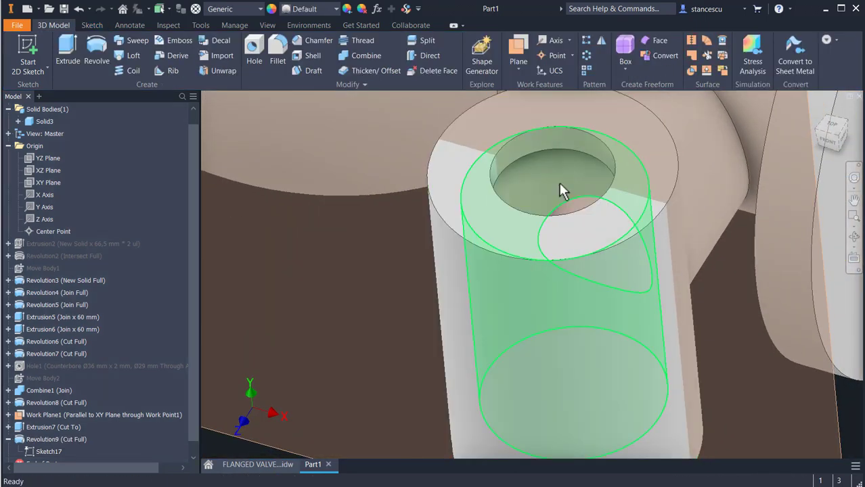
- Hide the work plane that passes through the vertical bored cylinder
scroll(593, 349, "up", 3)
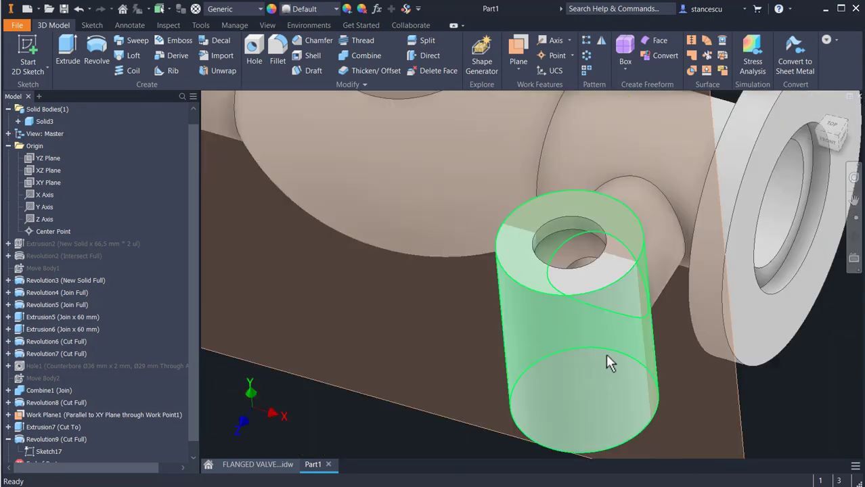
middle_click_drag(676, 377, 643, 292)
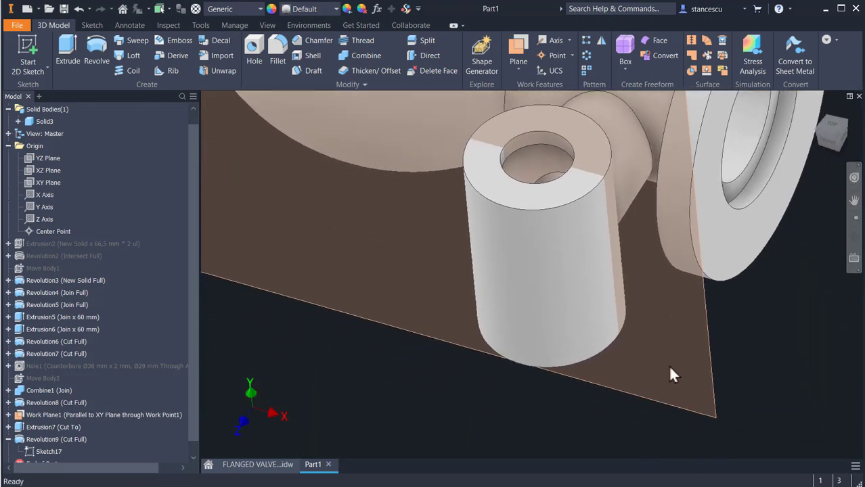
right_click(712, 381)
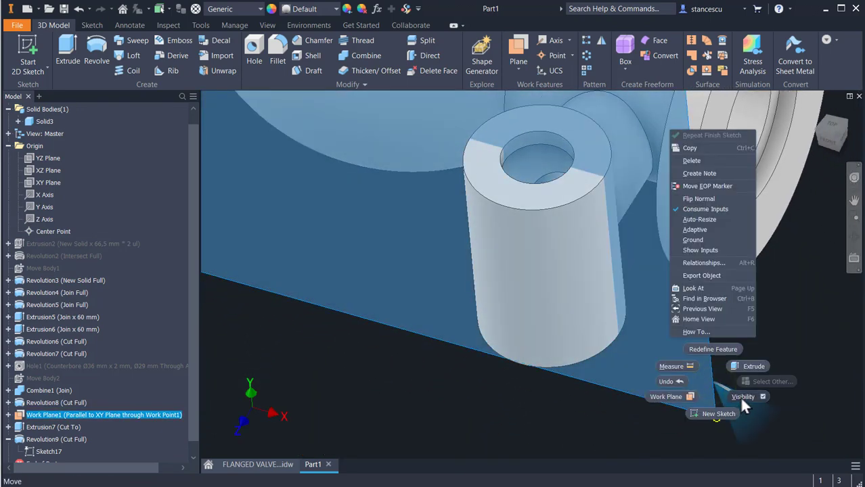
left_click(739, 396)
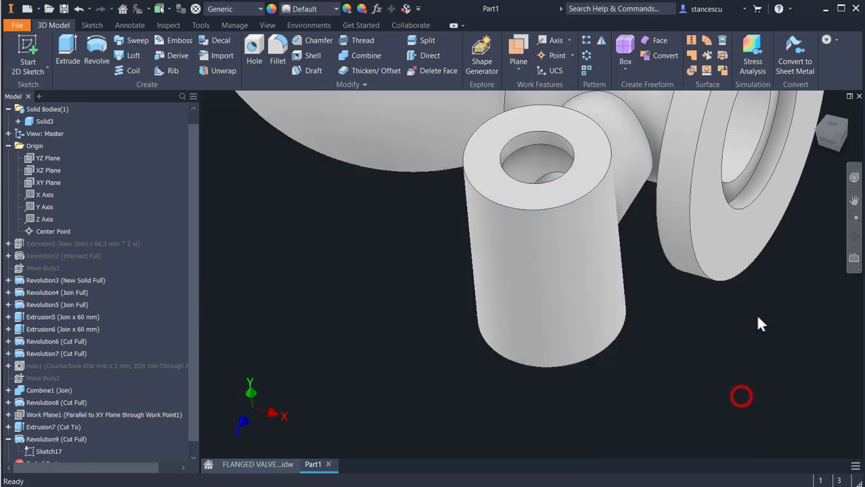
key("F4")
left_click_drag(713, 373, 726, 349)
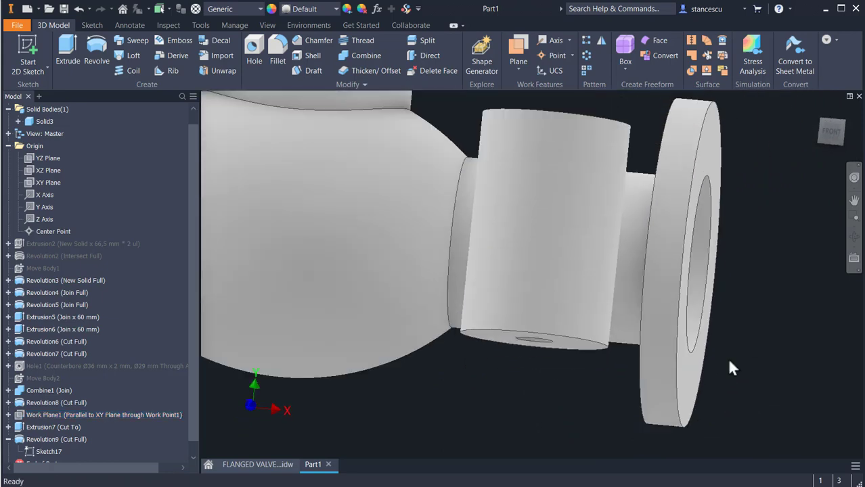
- Apply a full-depth ISO Pipe Threads G 2 thread to the outer face of the main vertical neck's top collar
key("F6")
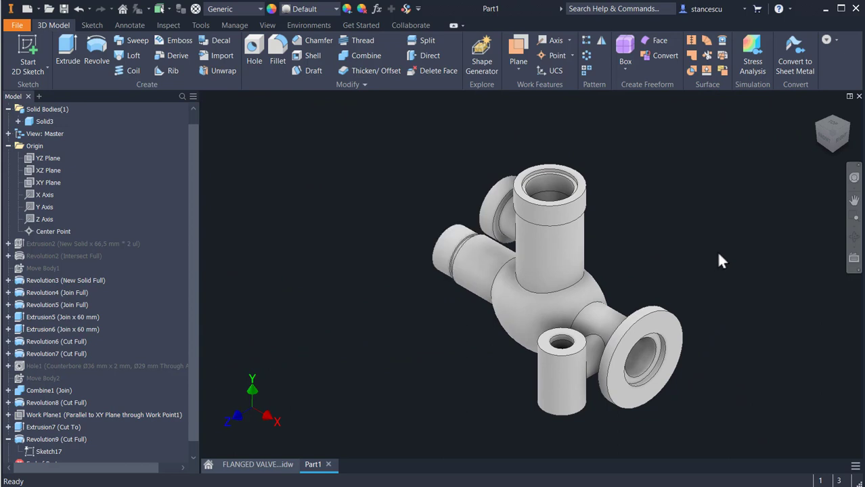
key("F4")
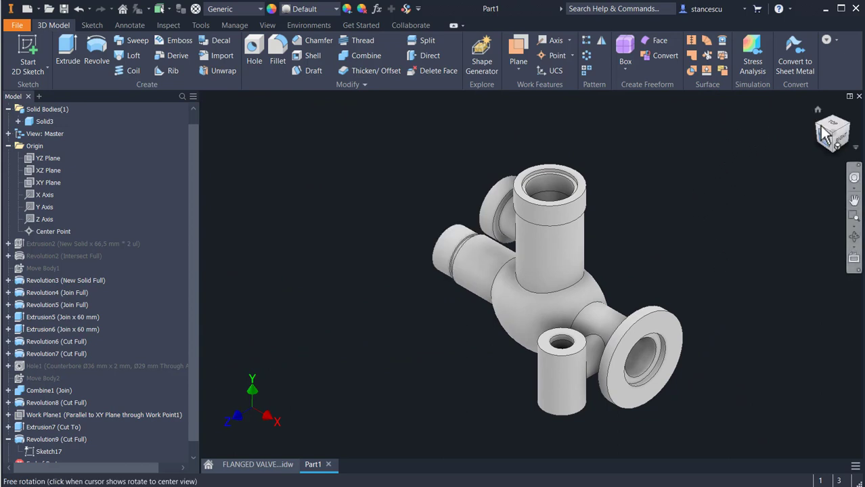
left_click_drag(820, 135, 465, 150)
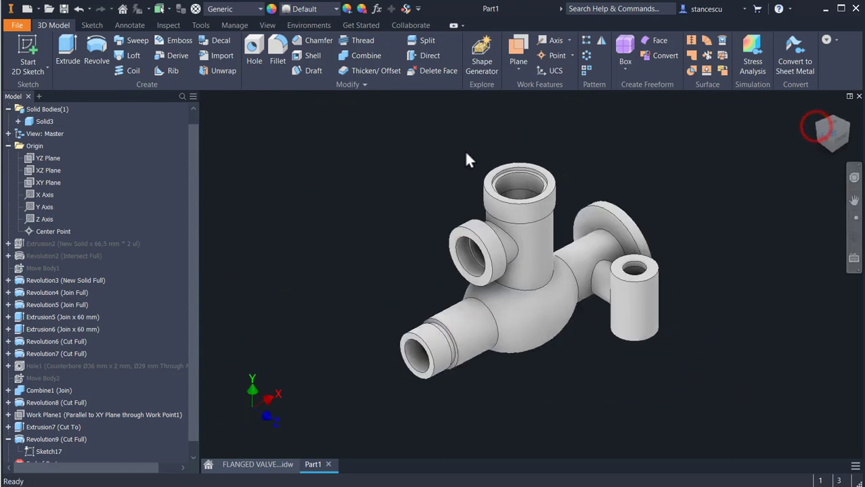
left_click(508, 192)
key("Escape")
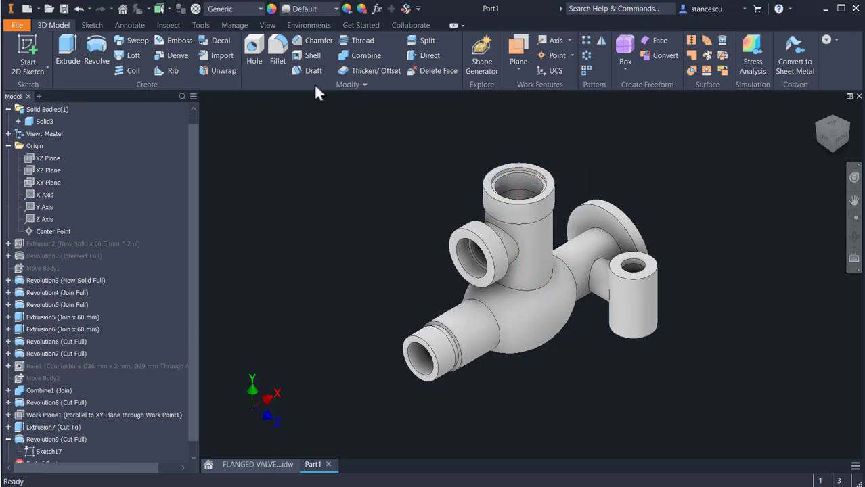
left_click(362, 42)
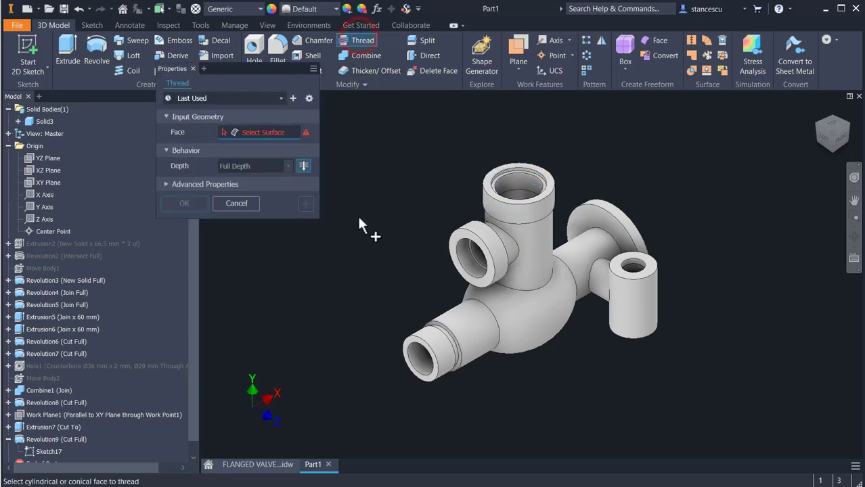
left_click(499, 215)
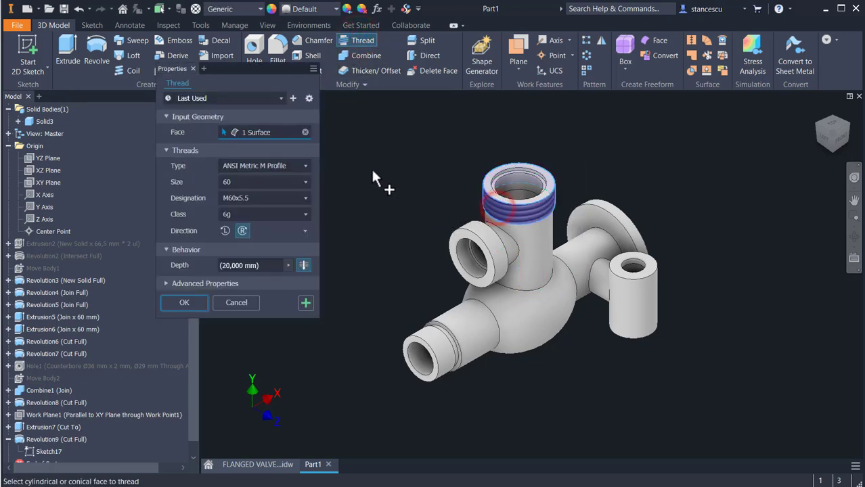
left_click(291, 165)
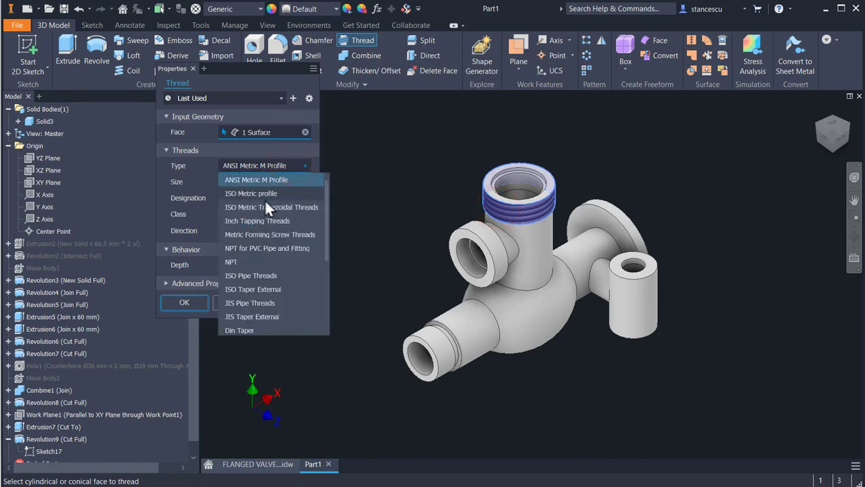
left_click(257, 275)
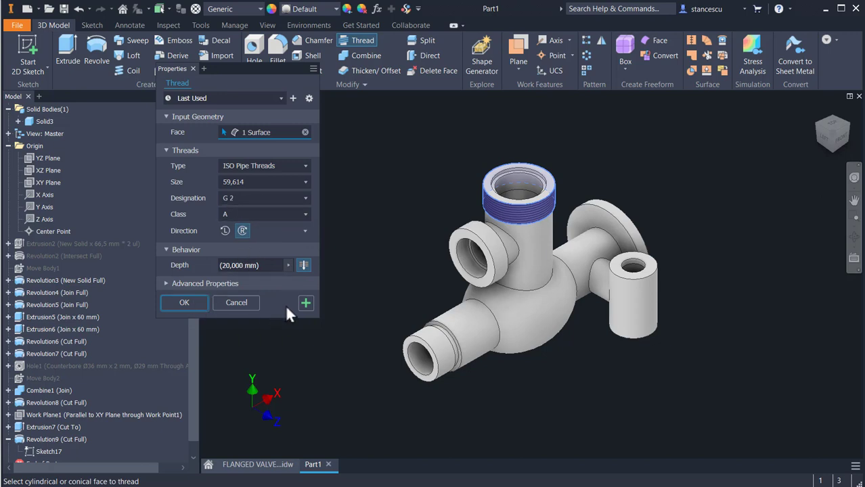
left_click(305, 305)
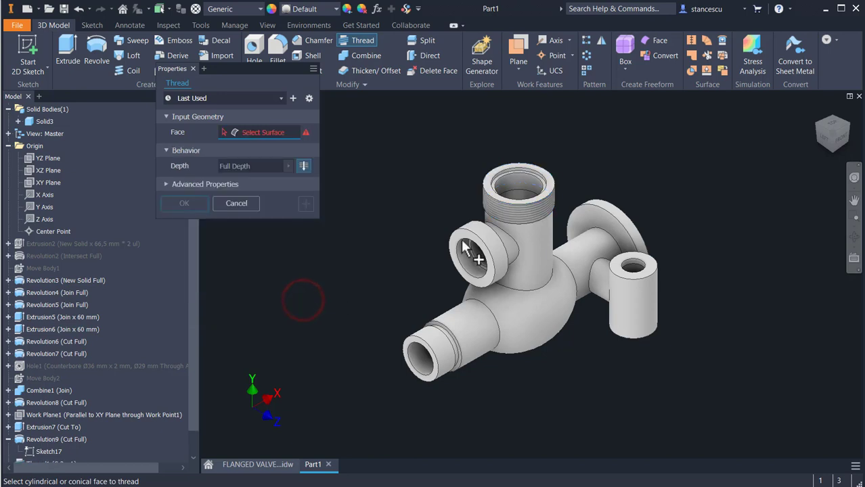
- Apply a full-depth ISO Pipe Threads G 1 3/4 thread to the outer face of the side port's collar
left_click(496, 246)
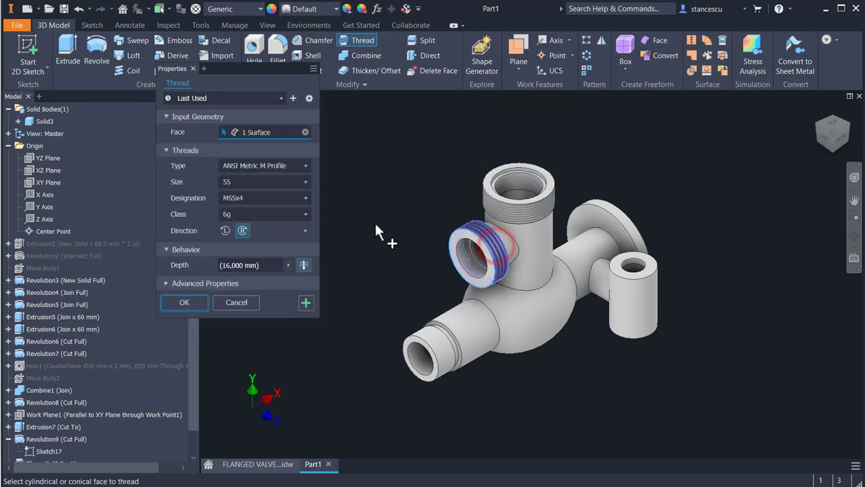
left_click(295, 166)
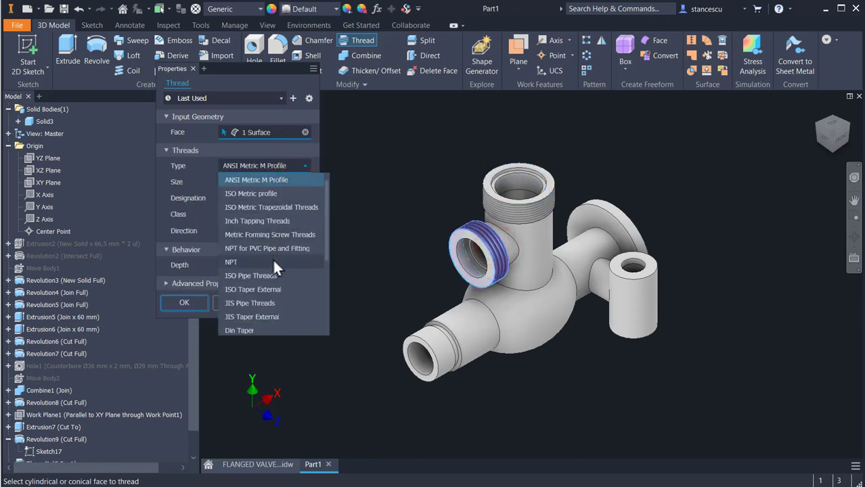
left_click(267, 275)
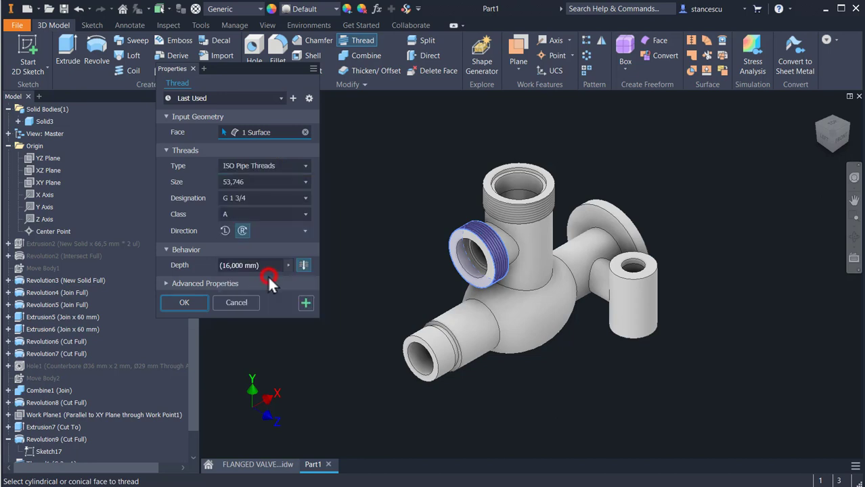
left_click(220, 199)
left_click(304, 303)
- Apply a full-depth ISO Pipe Threads G 1 1/4 thread to the outer face of the horizontal pipe's stepped end
left_click(421, 336)
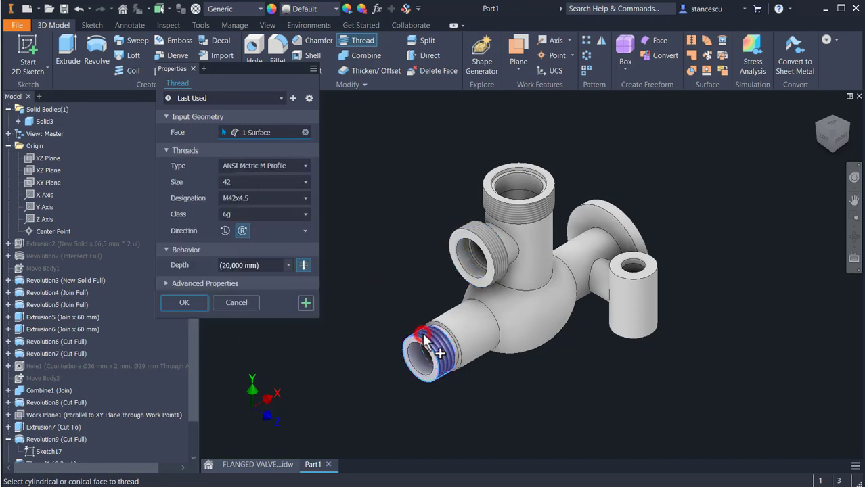
left_click(287, 166)
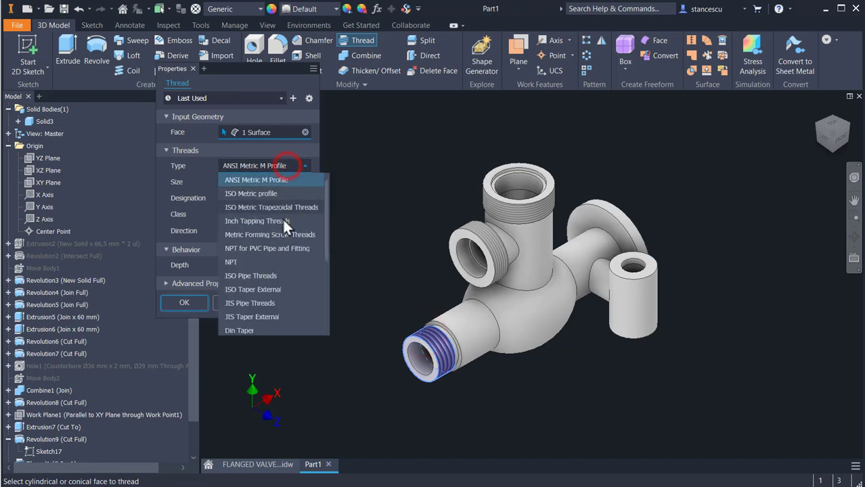
left_click(265, 276)
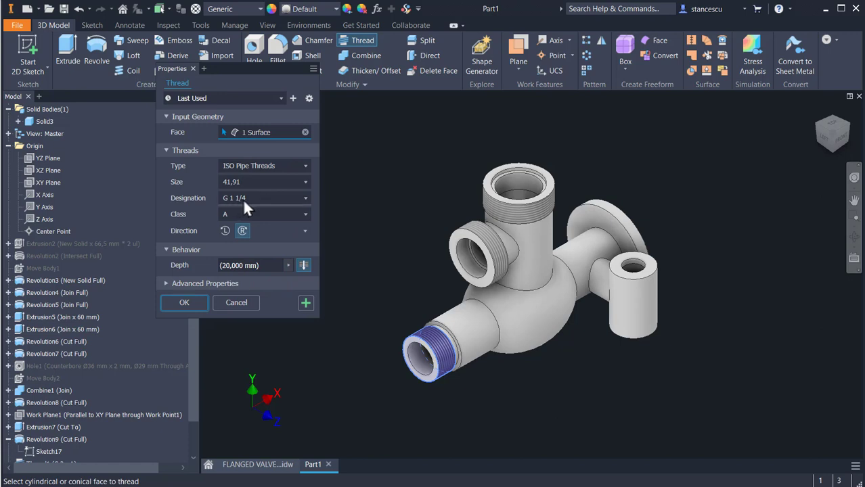
left_click(193, 302)
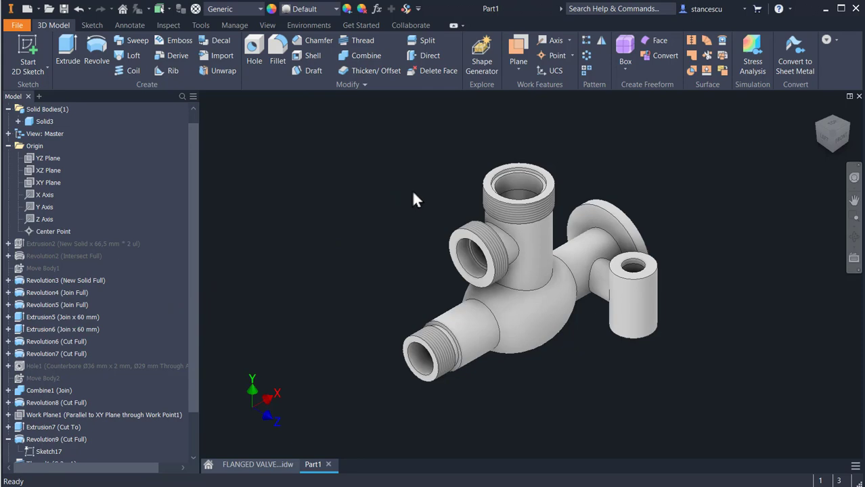
- Chamfer the outer end edges of the three threaded ports by 2 mm, following the 2x45° callouts in the valve body drawing
left_click(273, 466)
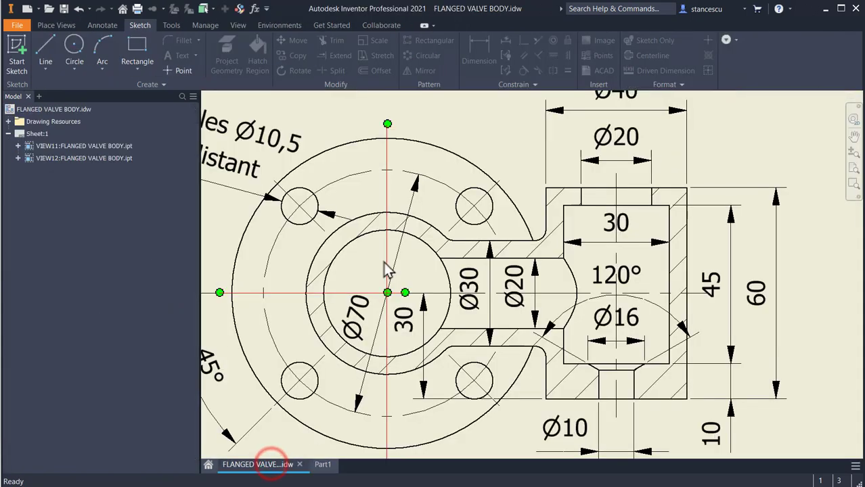
scroll(471, 247, "down", 2)
middle_click_drag(418, 236, 658, 274)
middle_click_drag(498, 251, 815, 265)
mouse_move(463, 255)
middle_mouse_down()
mouse_move(696, 327)
mouse_move(701, 301)
middle_mouse_up()
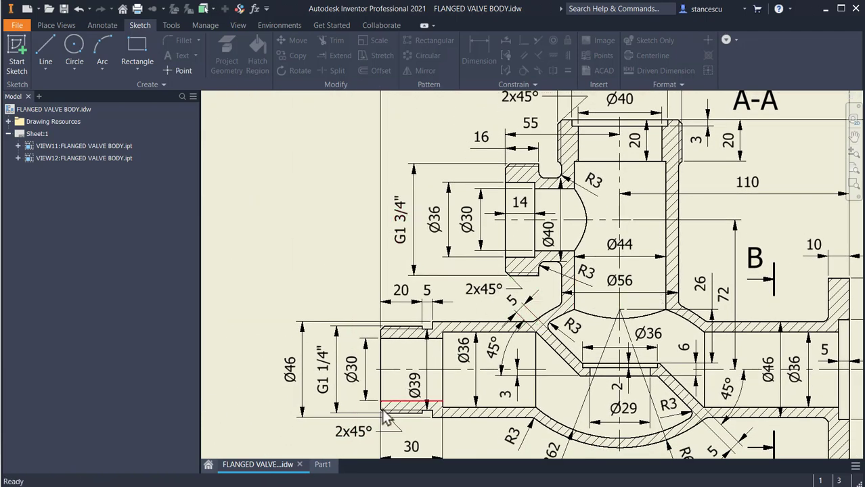
middle_click_drag(536, 106, 524, 146)
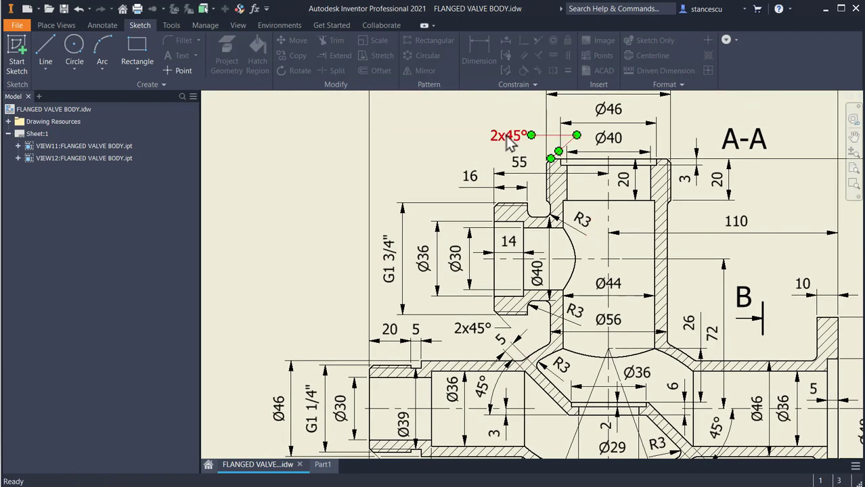
left_click(322, 466)
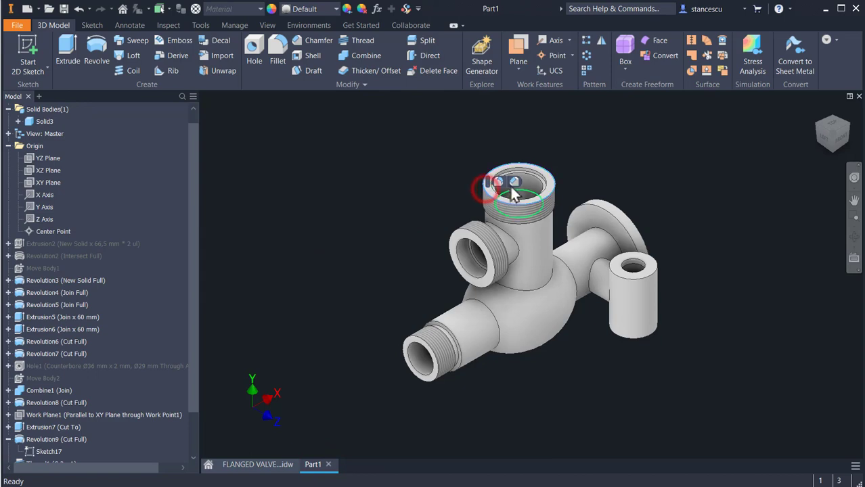
left_click(514, 181)
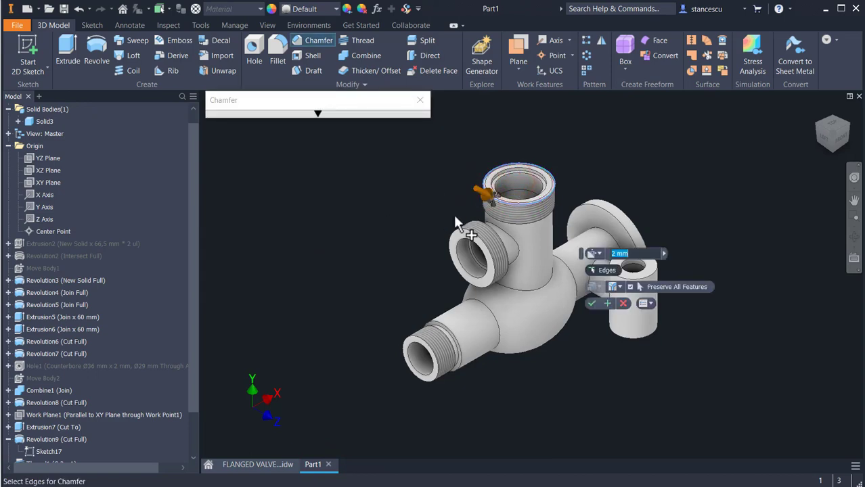
left_click(464, 230)
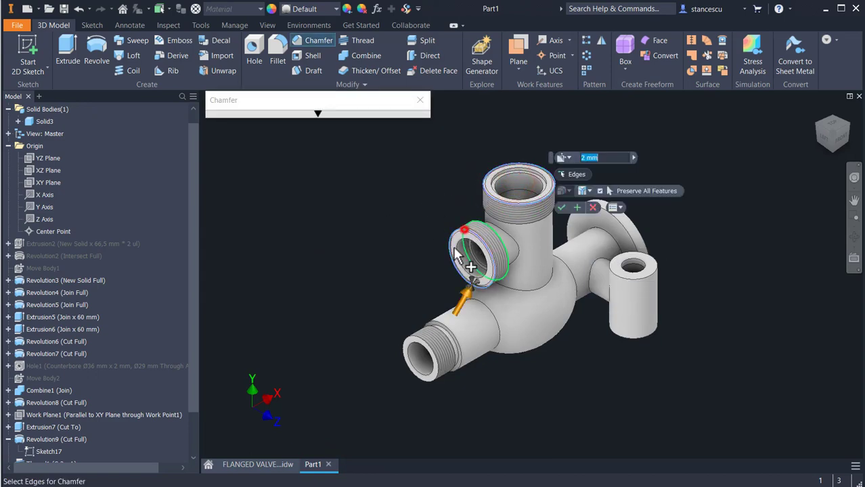
left_click(414, 336)
left_click(510, 302)
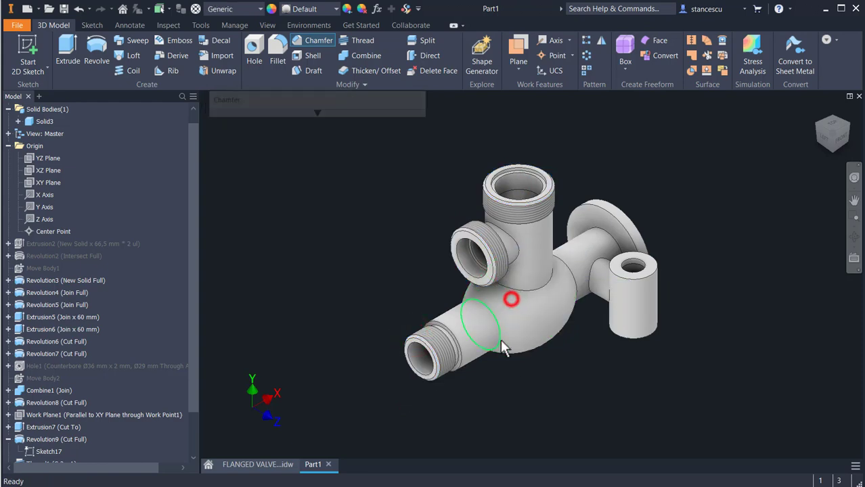
- Examine section A-A of the valve body drawing for the fillet radii around the internal partition, and return to the part
left_click(267, 465)
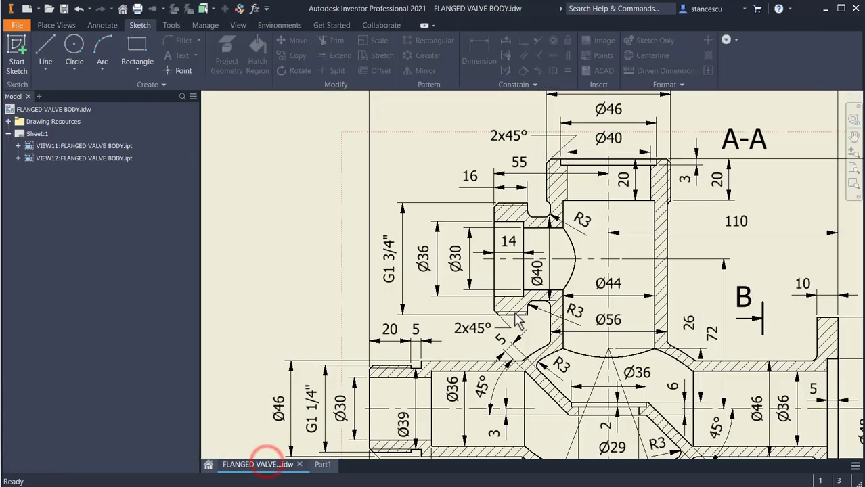
scroll(524, 226, "up", 2)
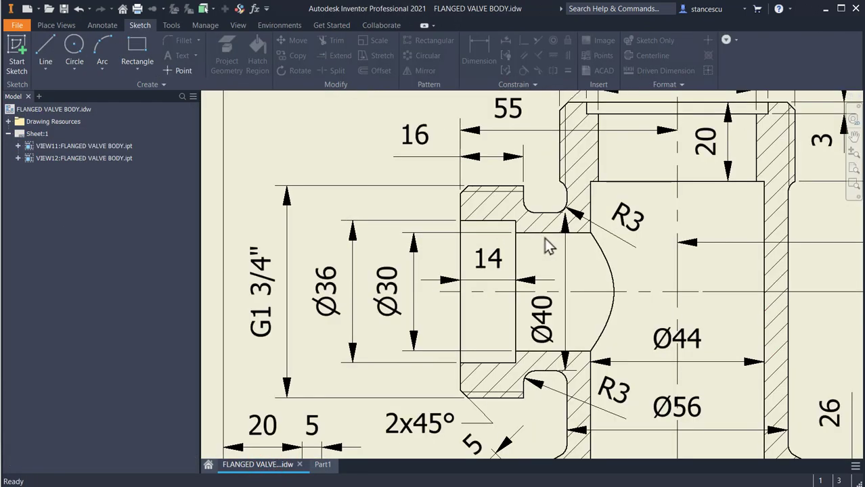
middle_click_drag(544, 238, 441, 178)
mouse_move(518, 274)
middle_mouse_down()
mouse_move(511, 133)
mouse_move(508, 253)
middle_mouse_up()
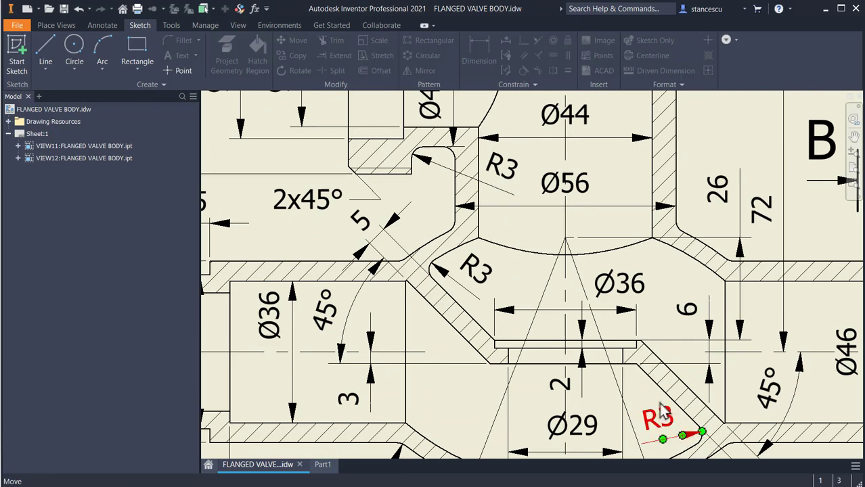
middle_click_drag(680, 357, 685, 263)
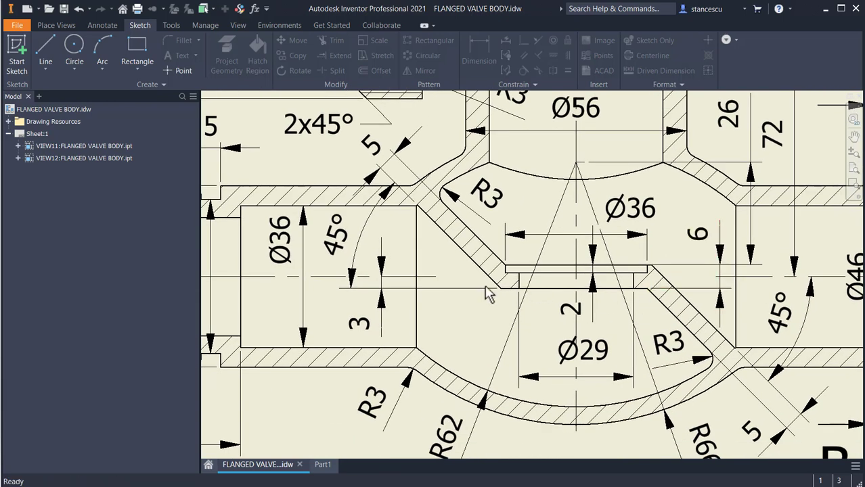
middle_click_drag(484, 291, 447, 287)
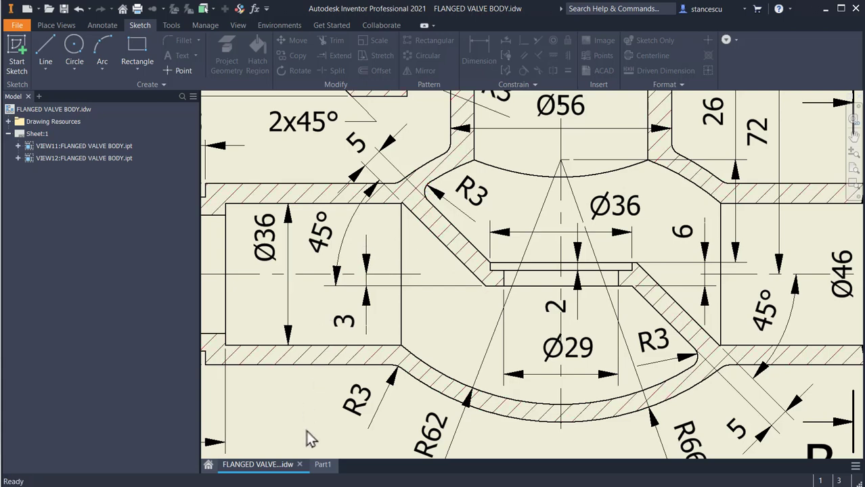
left_click(322, 466)
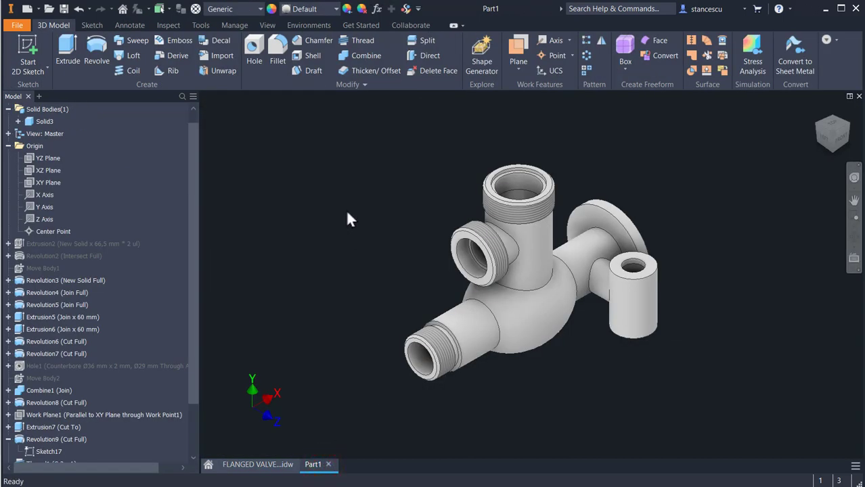
- Create a half section view of the valve body at the XY plane with zero offset
left_click(268, 26)
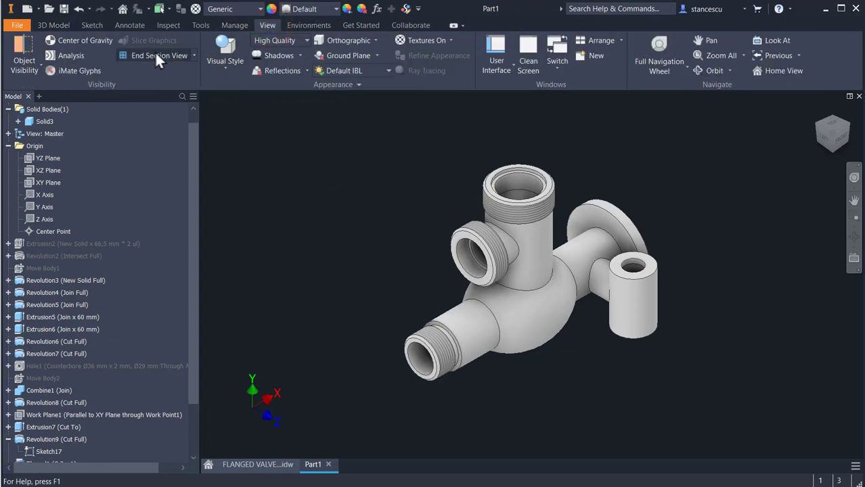
left_click(191, 55)
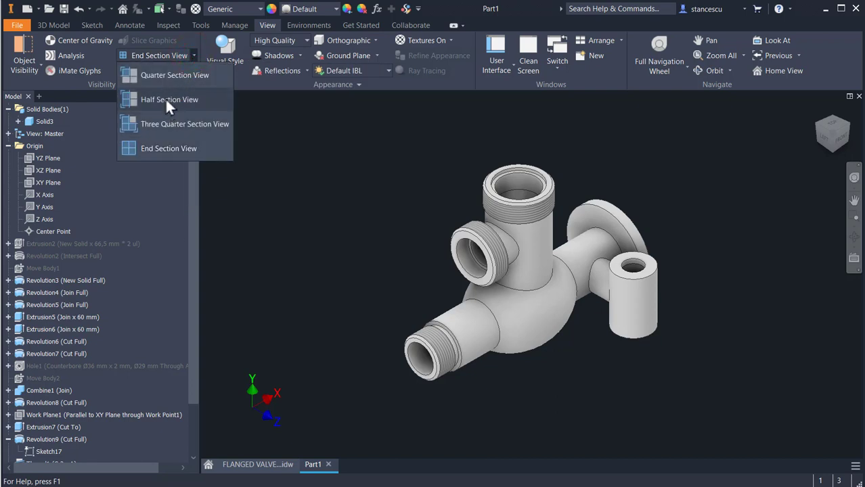
left_click(167, 101)
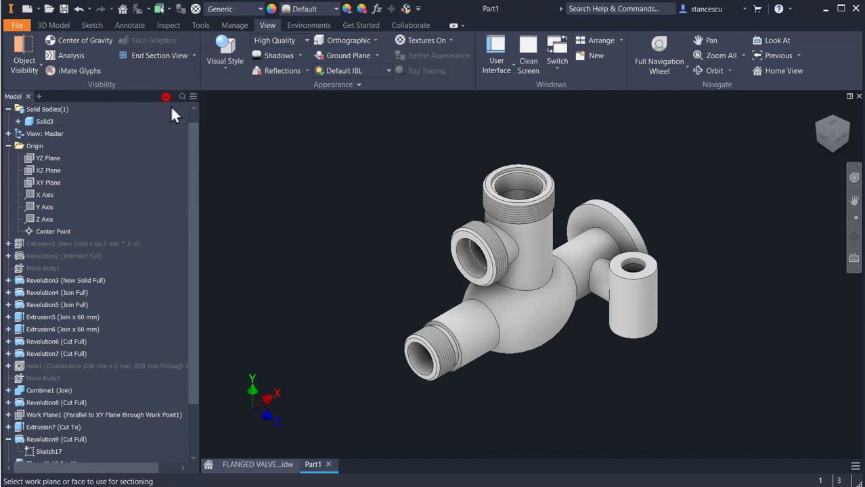
left_click(41, 181)
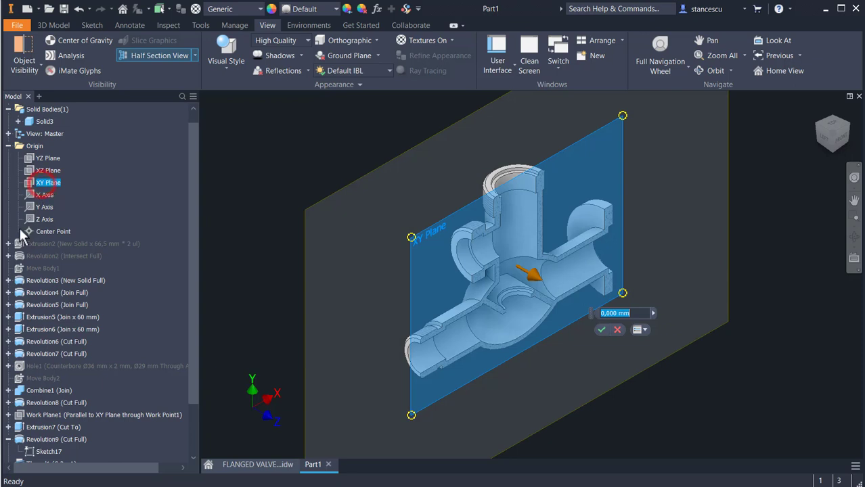
left_click(600, 330)
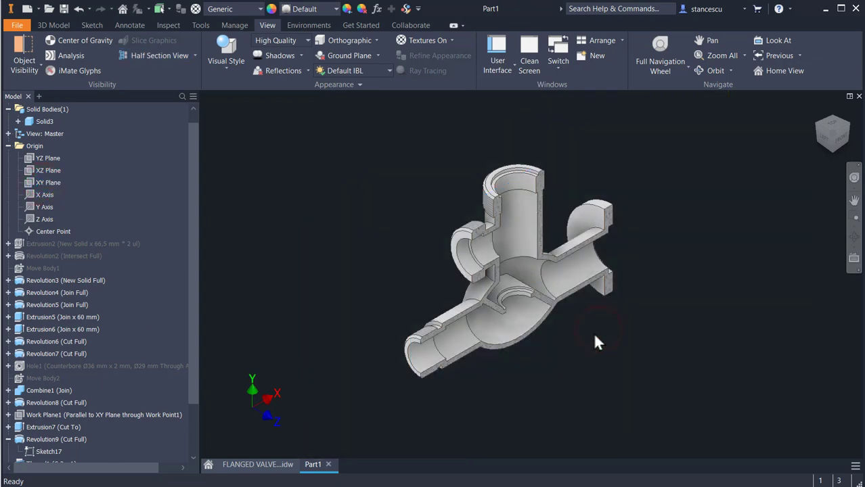
- Fillet the two curved edges where the upper chamber wall meets the partition's sloped faces with a 3 mm radius
middle_click_drag(536, 371, 489, 351, "shift")
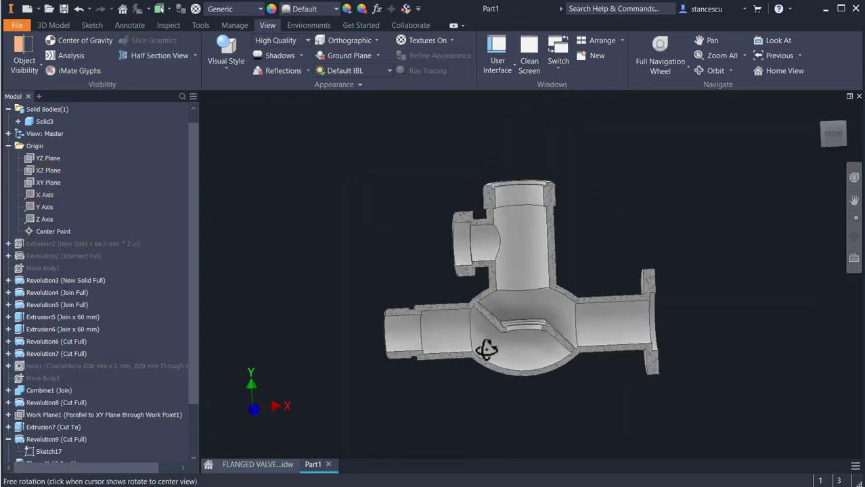
scroll(520, 326, "up", 5)
scroll(520, 326, "up", 3)
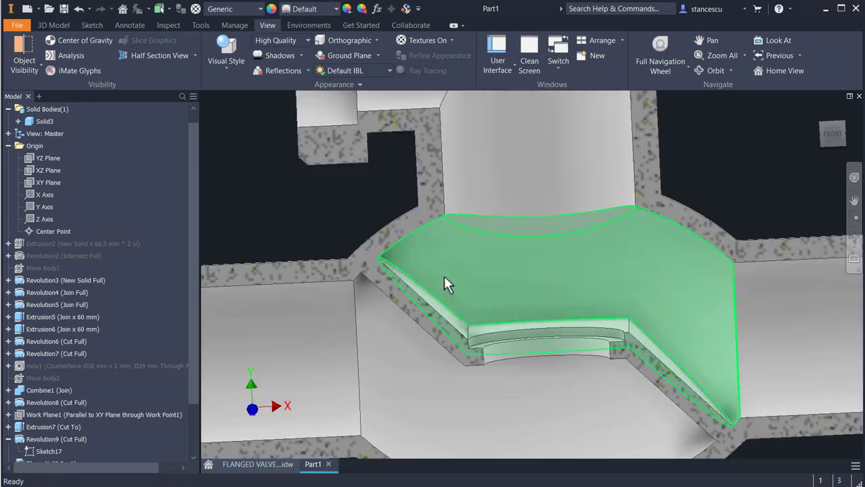
middle_click_drag(498, 294, 484, 302, "shift")
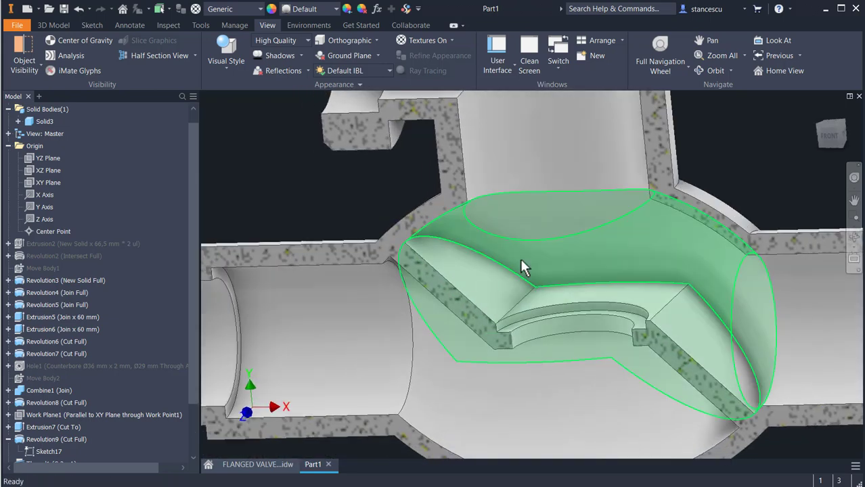
left_click(457, 245)
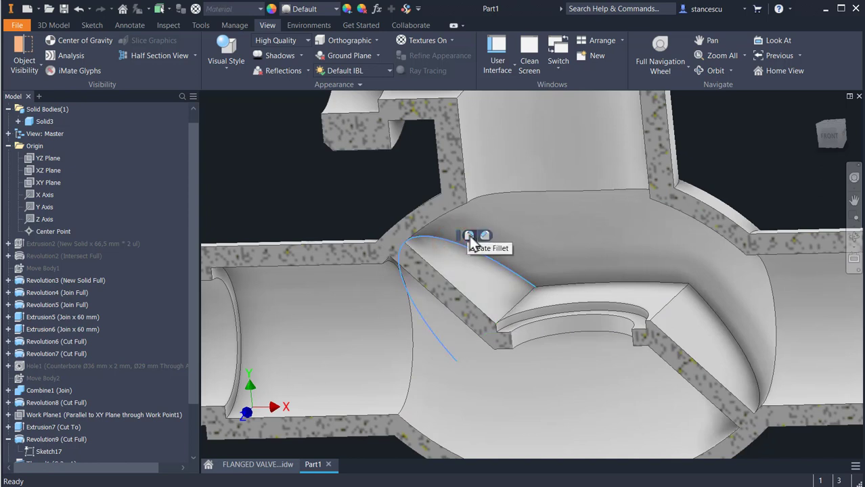
left_click(468, 236)
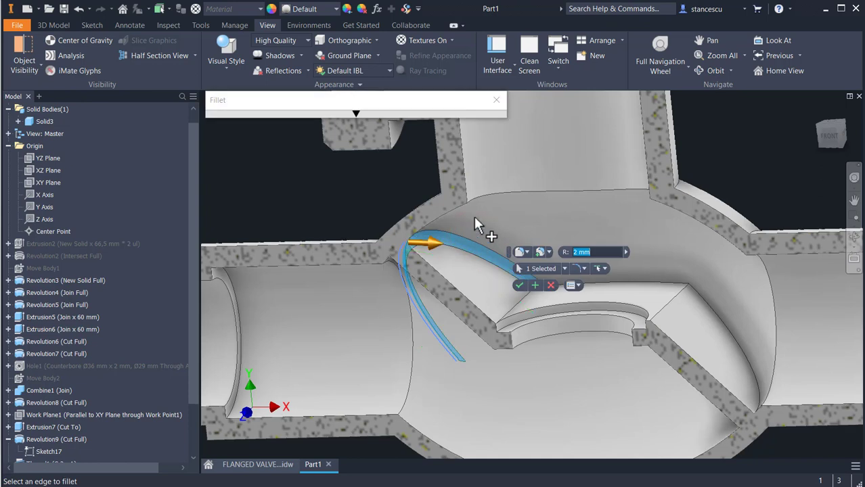
type("3")
left_click(711, 309)
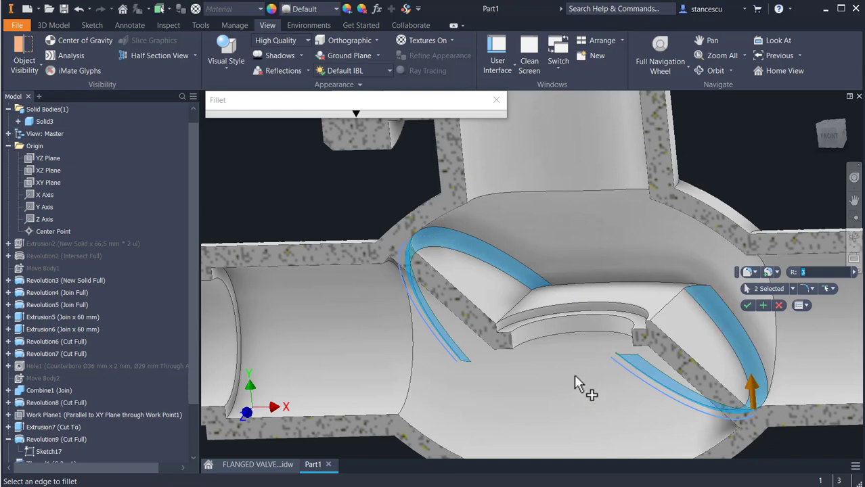
left_click(748, 306)
- Examine the valve body drawing for the remaining R3 fillets at the ports, neck, chamber and flange, and return to the part
scroll(513, 306, "down", 3)
middle_click_drag(517, 305, 559, 395)
left_click(271, 465)
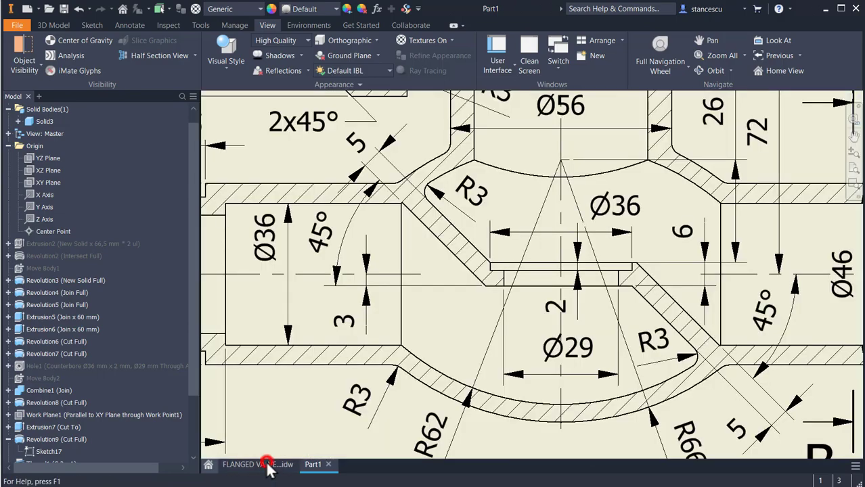
mouse_move(425, 292)
middle_mouse_down()
mouse_move(429, 363)
mouse_move(416, 346)
mouse_move(498, 305)
mouse_move(517, 385)
middle_mouse_up()
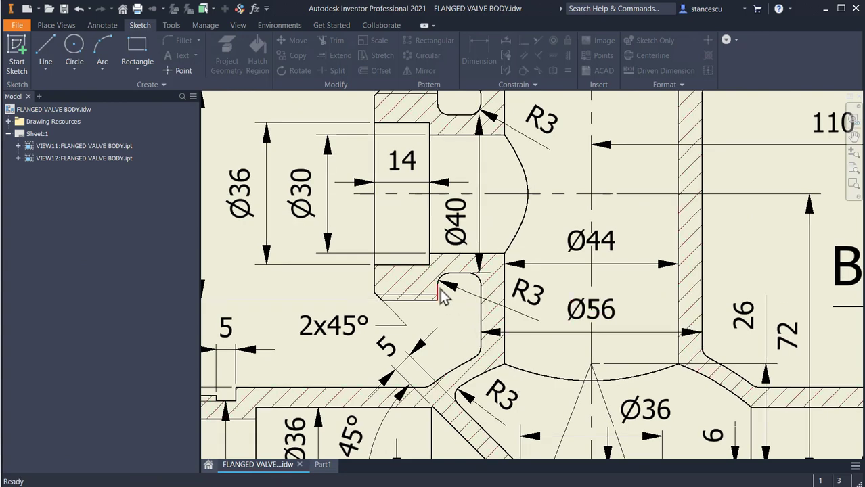
middle_click_drag(554, 206, 583, 349)
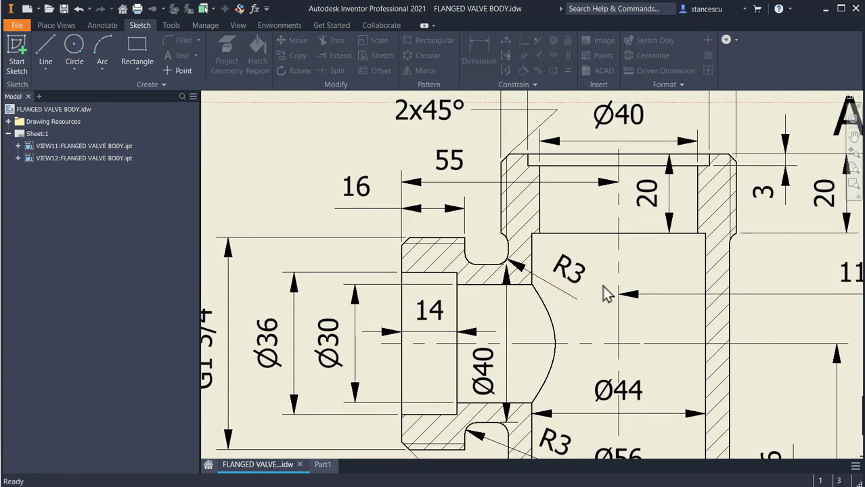
middle_click_drag(607, 292, 532, 214)
scroll(531, 213, "up", 3)
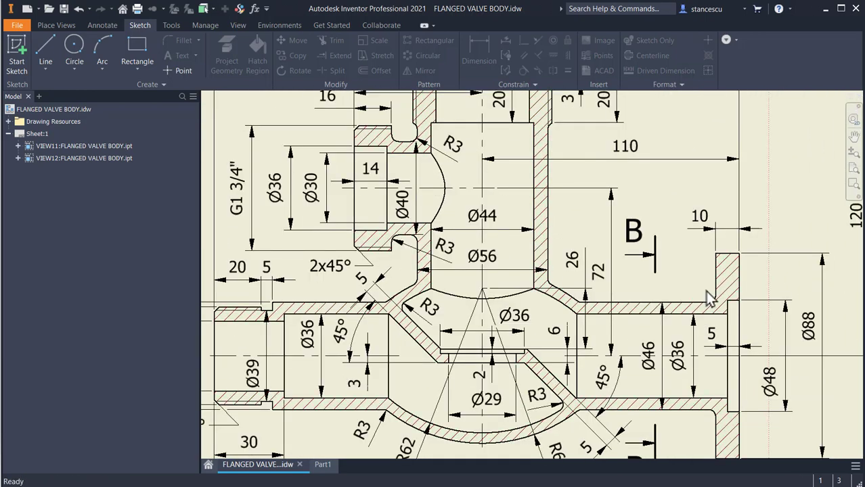
middle_click_drag(709, 299, 719, 235)
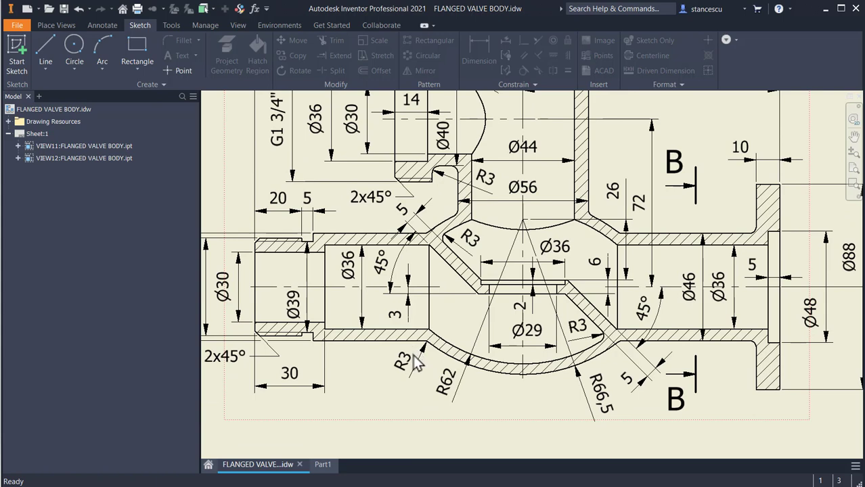
left_click(619, 342)
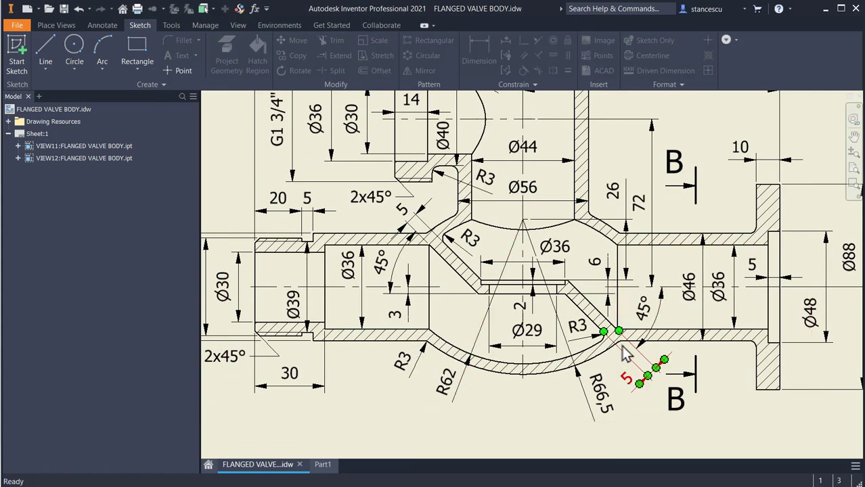
key("Escape")
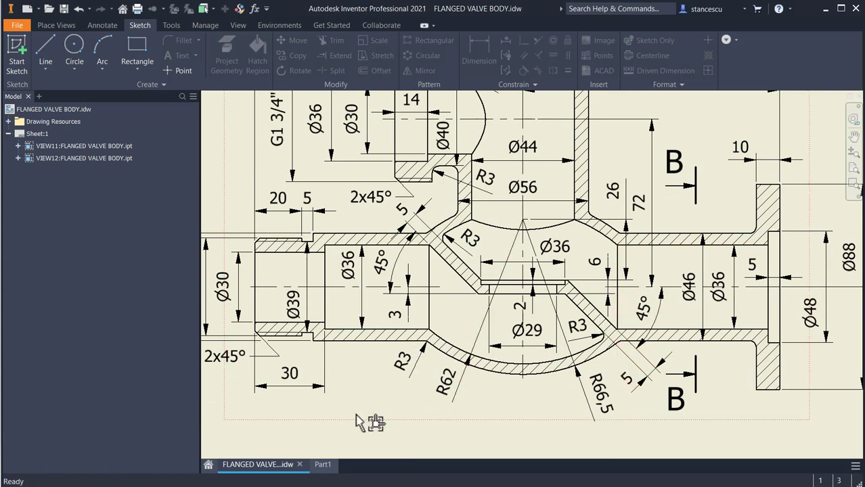
left_click(328, 466)
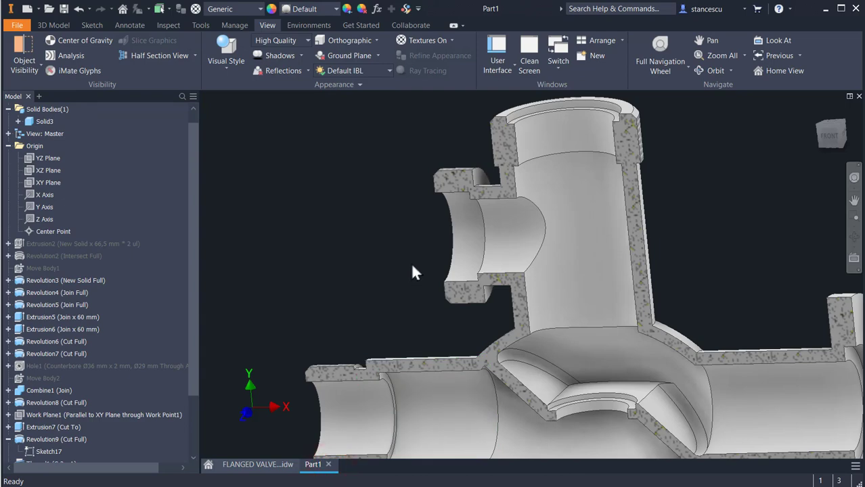
- Start a 3 mm fillet on the side port's junction with the vertical neck and the inner edge of its threaded collar
middle_click_drag(411, 264, 458, 262, "shift")
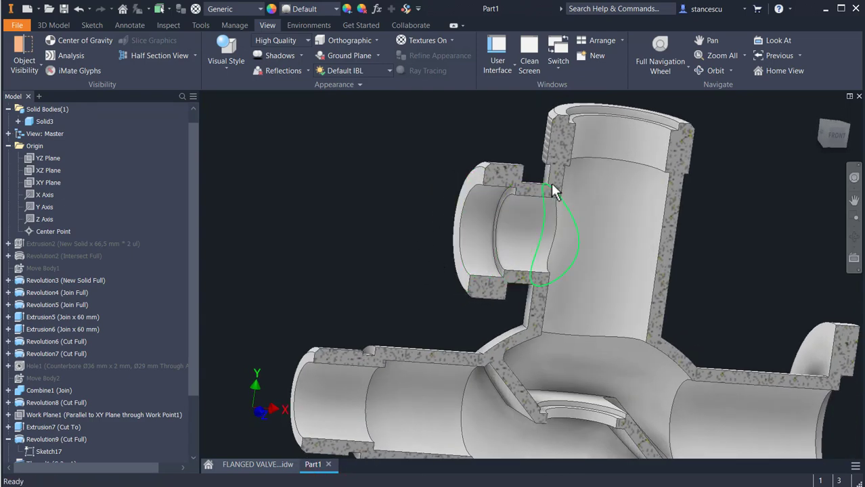
scroll(550, 186, "down", 3)
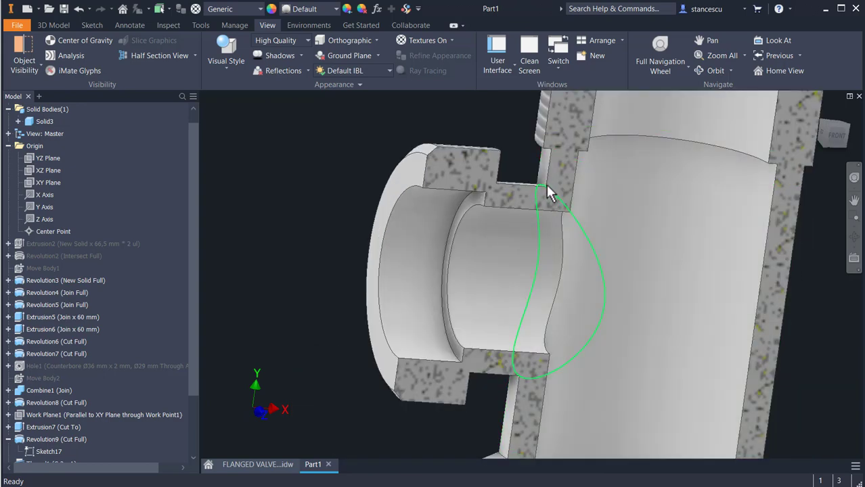
left_click(546, 184)
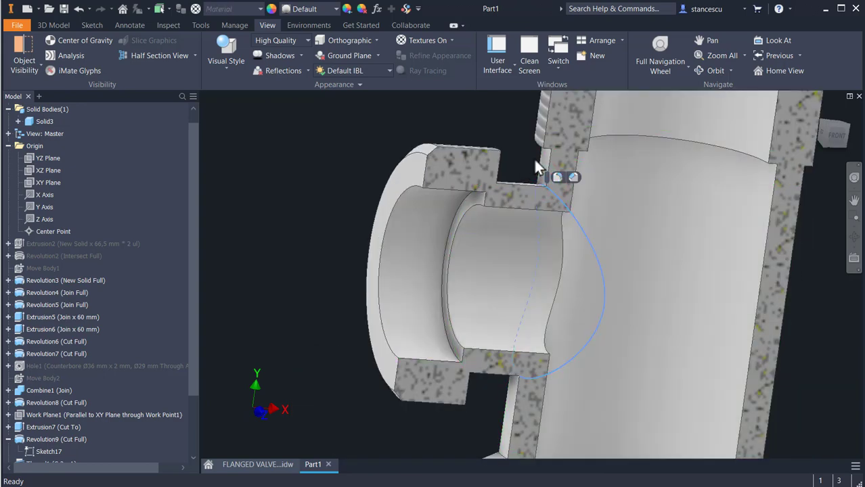
left_click(556, 177)
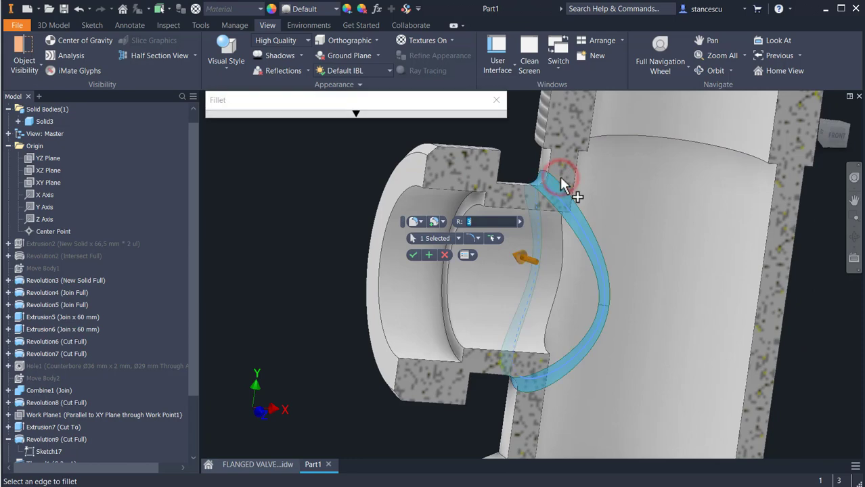
middle_click_drag(532, 240, 498, 251, "shift")
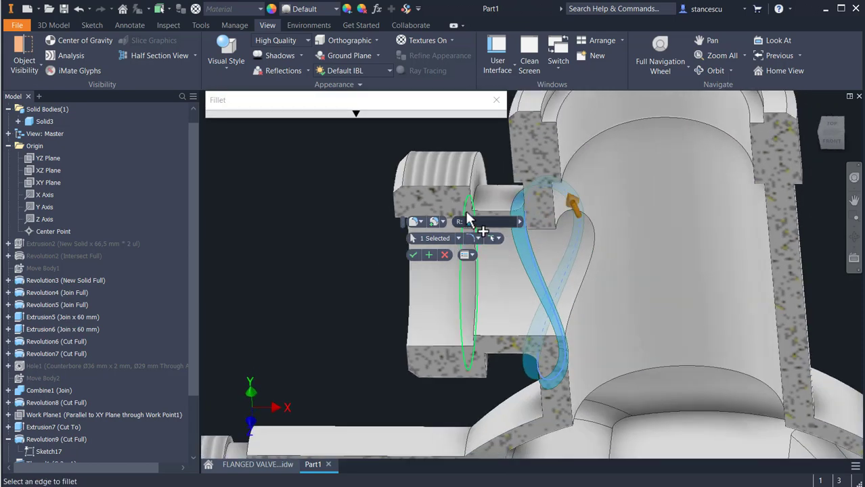
left_click(477, 192)
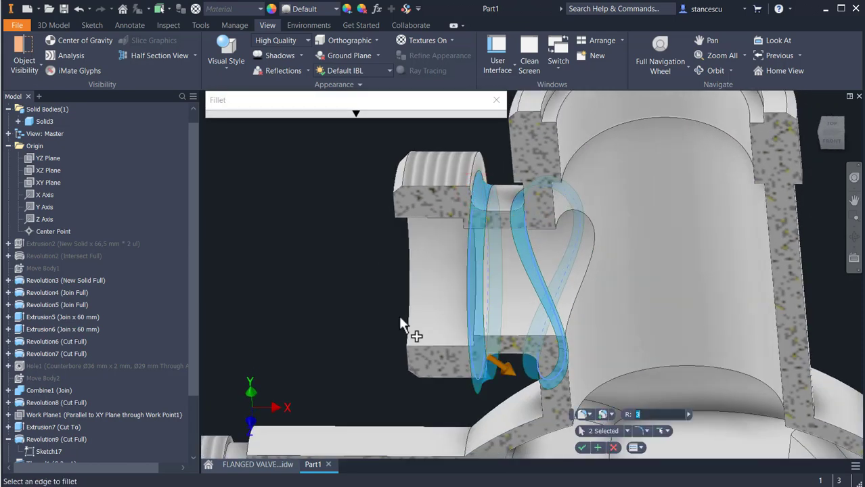
middle_click_drag(400, 321, 416, 272, "shift")
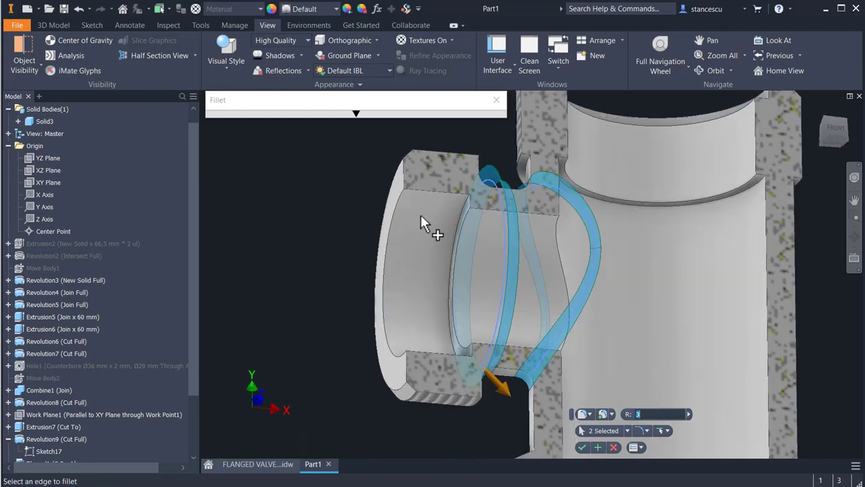
- Add the edge beneath the upper threaded collar and the chamber's junctions with the vertical neck and the threaded horizontal pipe to the fillet
left_click(525, 175)
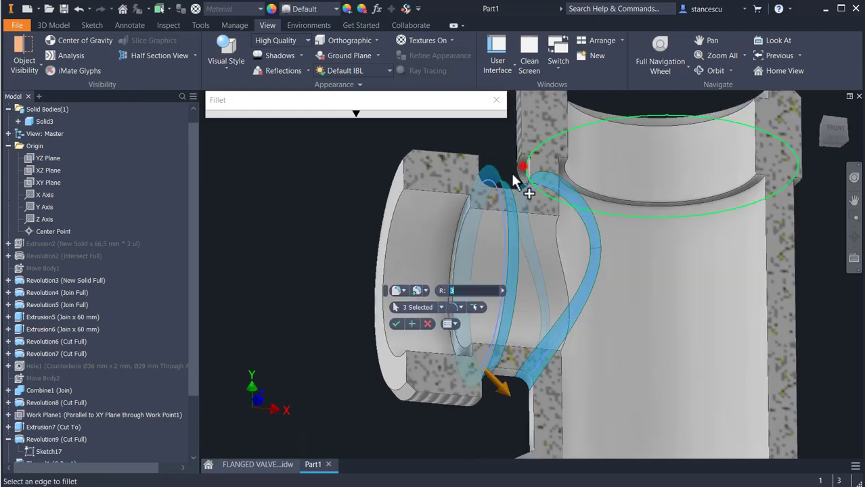
middle_click_drag(612, 355, 590, 305)
left_click(559, 318)
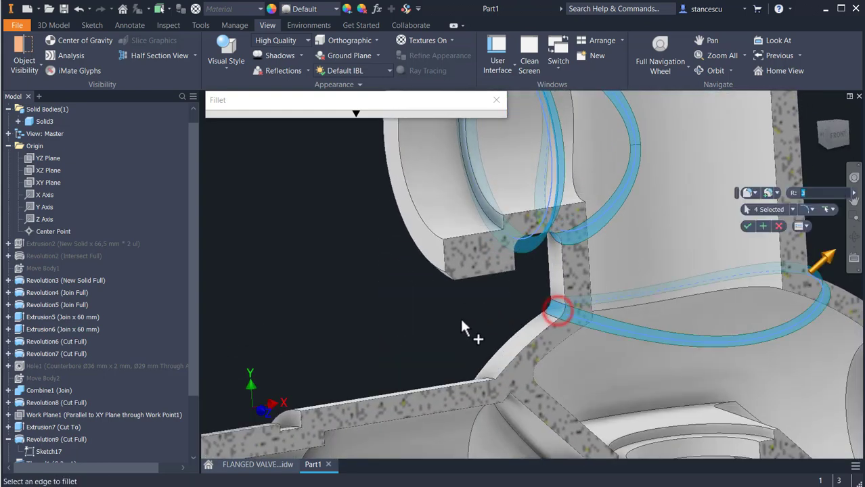
middle_click_drag(469, 332, 471, 351, "shift")
left_click(471, 351)
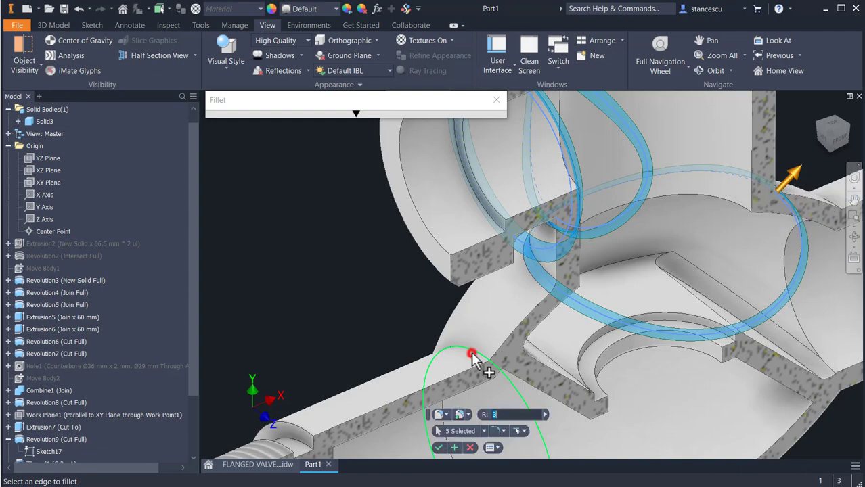
- Add the flanged pipe's junctions with the chamber and the flange to the selection, and apply the 3 mm fillet
middle_click_drag(704, 361, 579, 353, "shift")
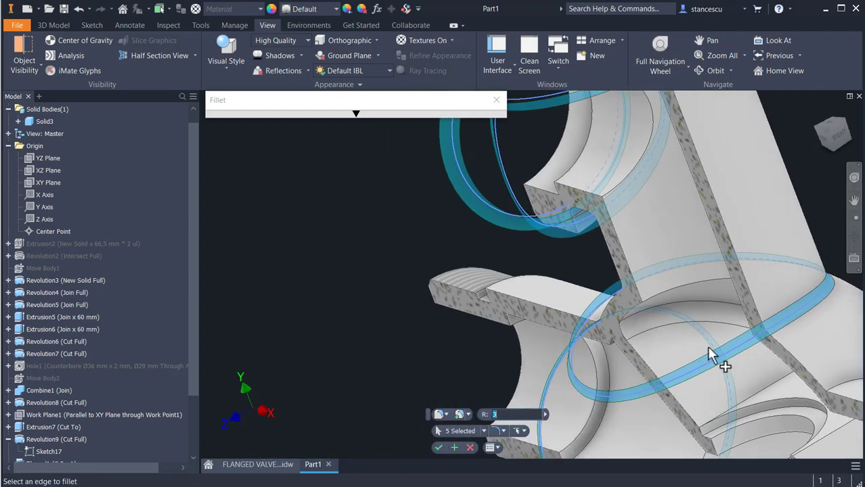
middle_click_drag(714, 359, 693, 364, "shift")
left_click(639, 349)
left_click(850, 321)
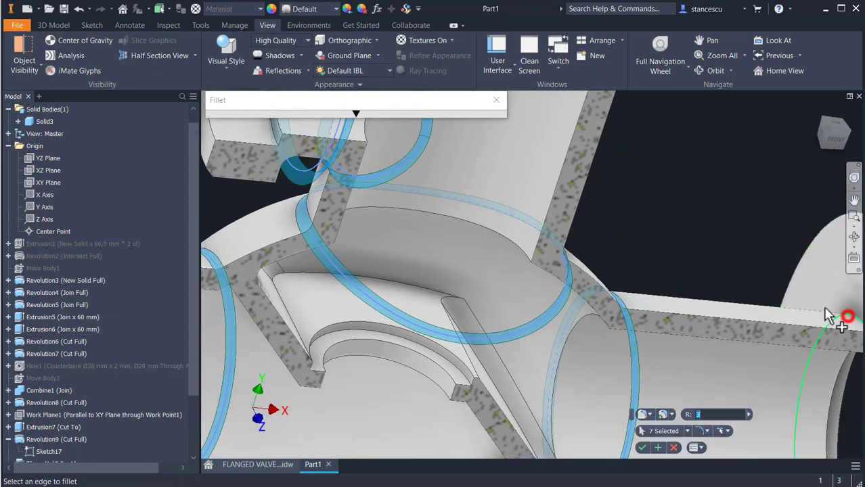
scroll(521, 392, "down", 5)
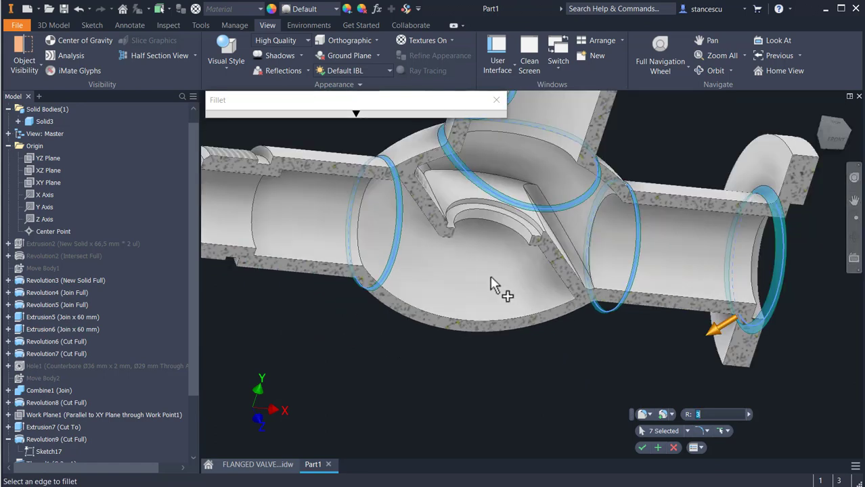
middle_click_drag(498, 285, 573, 350)
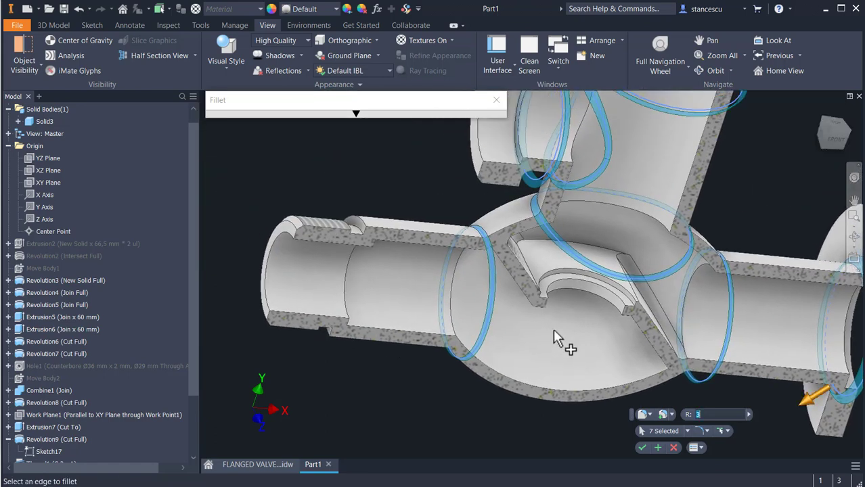
middle_click_drag(533, 320, 446, 399)
middle_click_drag(470, 457, 496, 232)
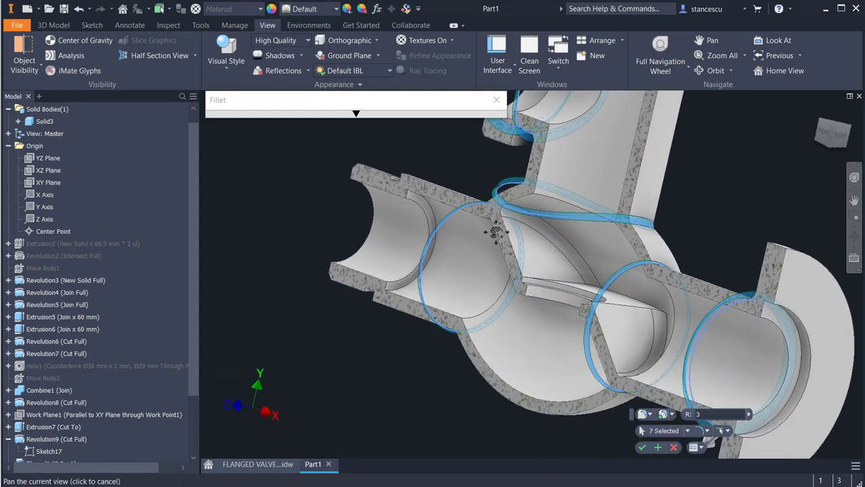
middle_click_drag(449, 377, 370, 299)
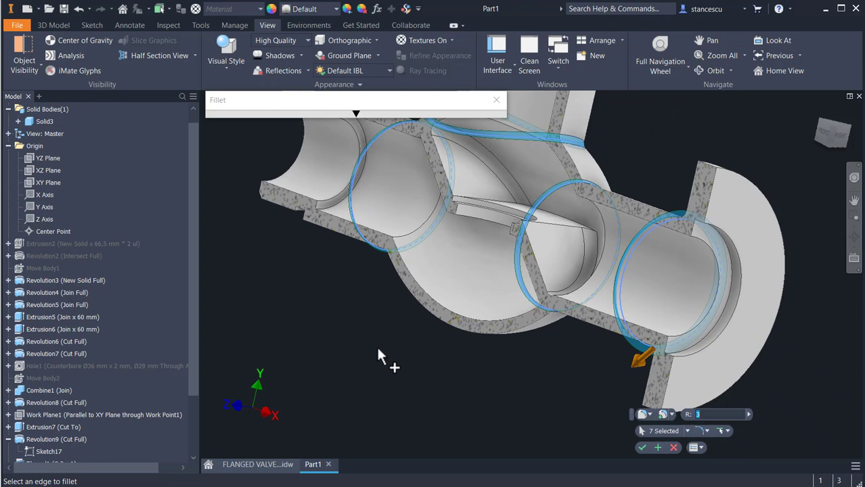
left_click(642, 448)
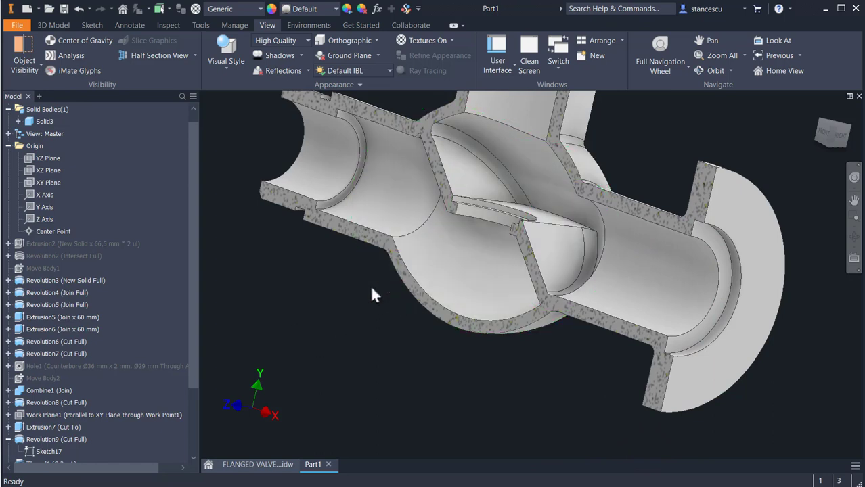
- End the half section view and show the complete valve body in the home view
left_click(194, 55)
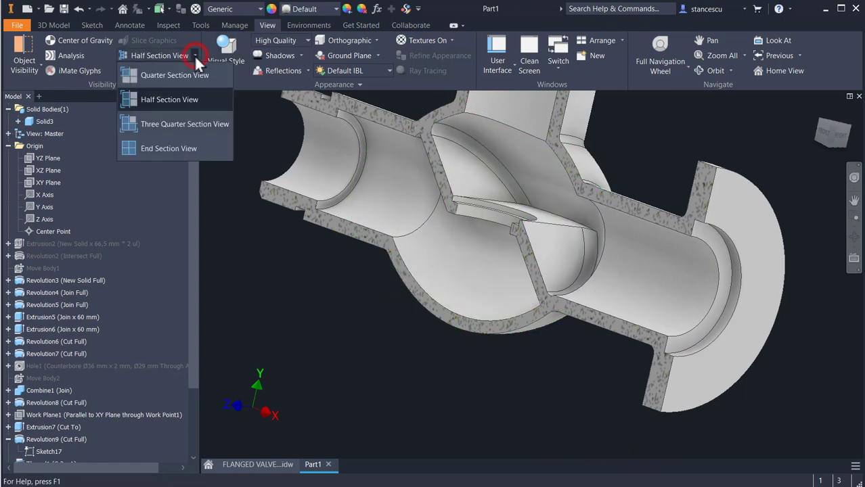
left_click(156, 150)
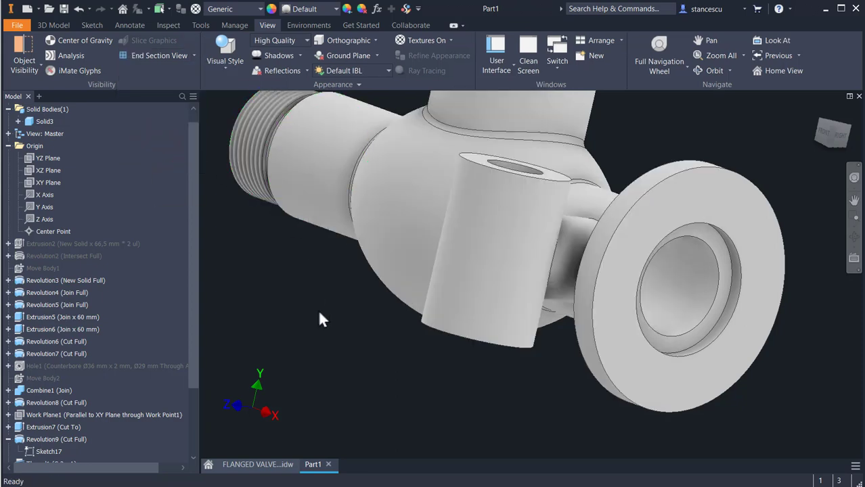
mouse_move(324, 318)
middle_mouse_down("shift")
mouse_move(328, 344)
mouse_move(313, 327)
middle_mouse_up("shift")
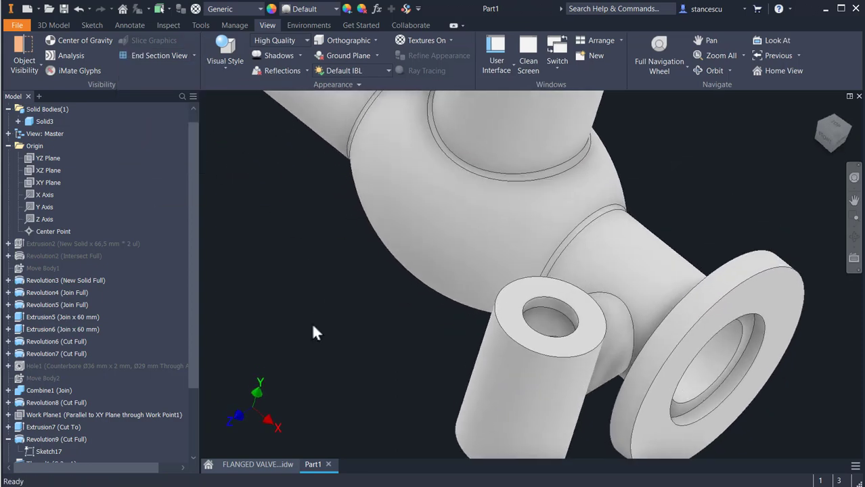
key("F6")
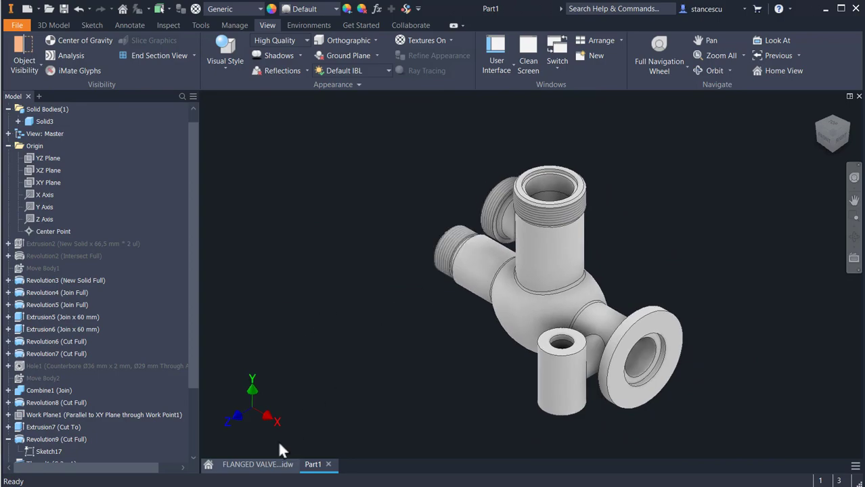
- Examine section B-B and the isometric view of the valve body drawing for the flange holes' size, number, spacing and pitch circle
left_click(269, 465)
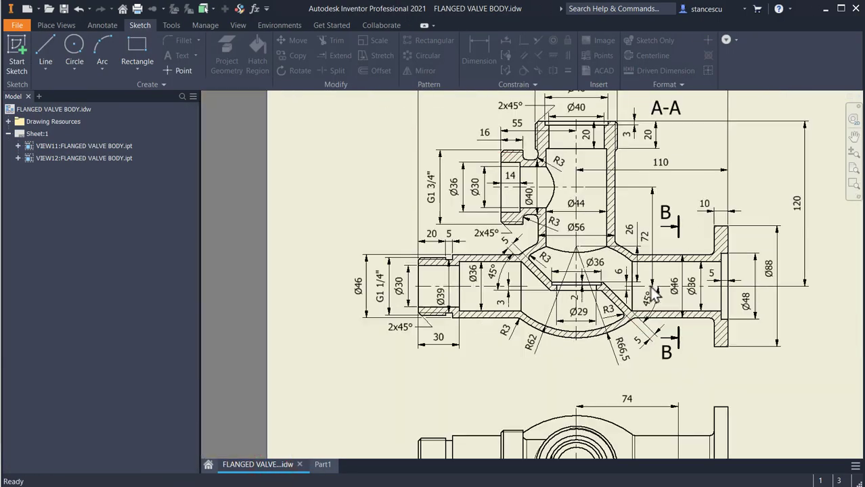
middle_click_drag(716, 281, 488, 170)
middle_click_drag(621, 274, 502, 208)
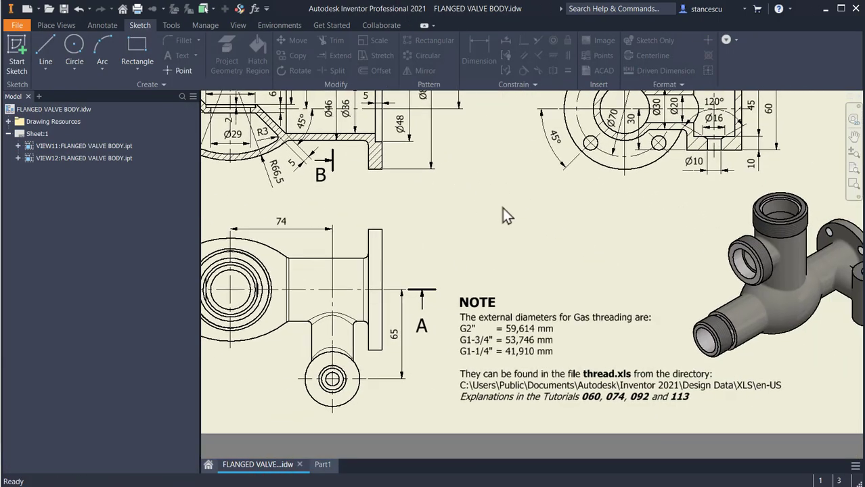
middle_click_drag(595, 250, 455, 174)
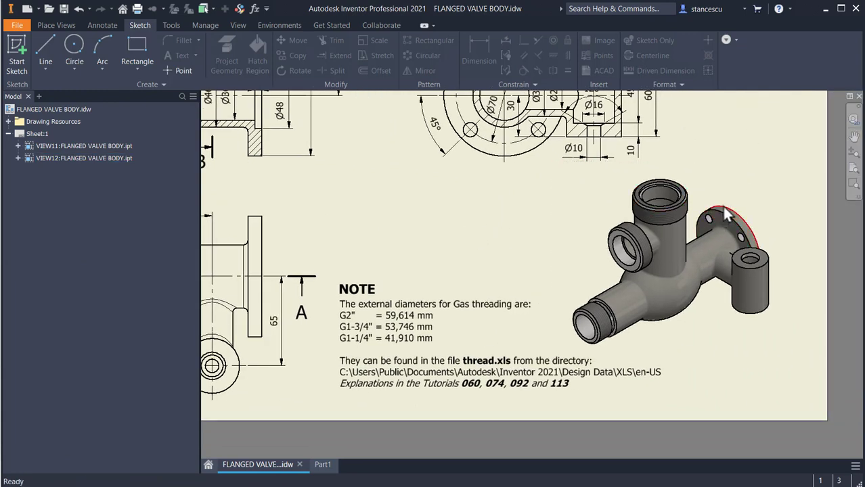
mouse_move(507, 255)
middle_mouse_down()
mouse_move(517, 255)
mouse_move(592, 360)
middle_mouse_up()
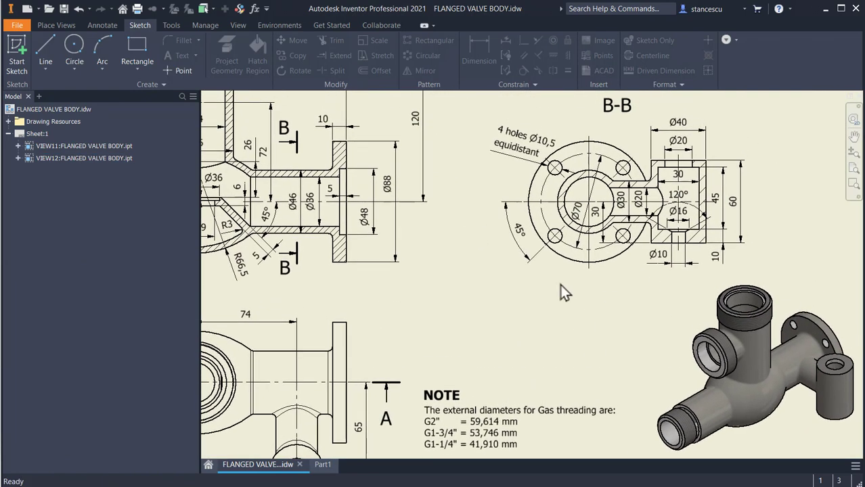
scroll(521, 159, "up", 3)
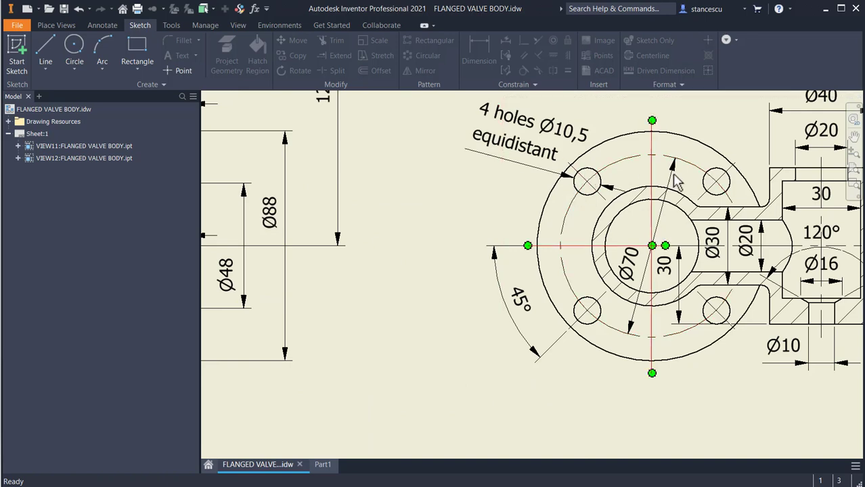
scroll(578, 294, "down", 5)
middle_click_drag(457, 309, 519, 272)
mouse_move(547, 303)
middle_mouse_down()
mouse_move(501, 246)
mouse_move(517, 257)
middle_mouse_up()
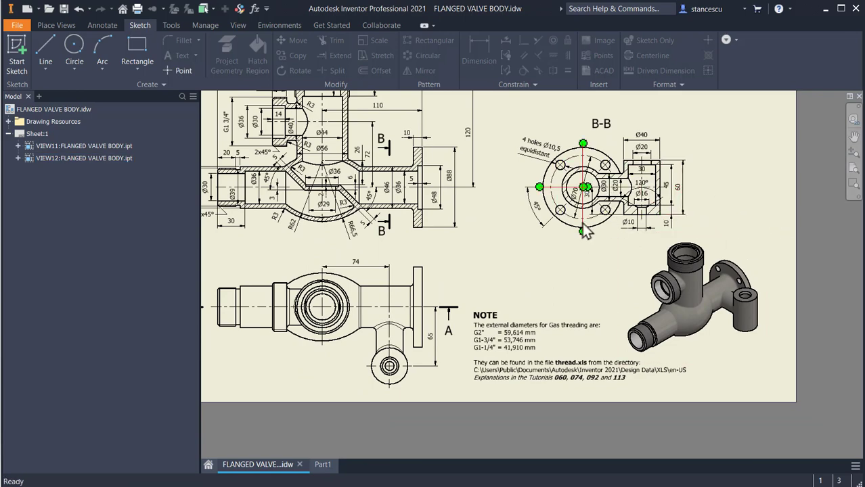
- Check the hole callout and pitch circle in section B-B, and start a sketch on the part's outer flange face
scroll(567, 240, "up", 4)
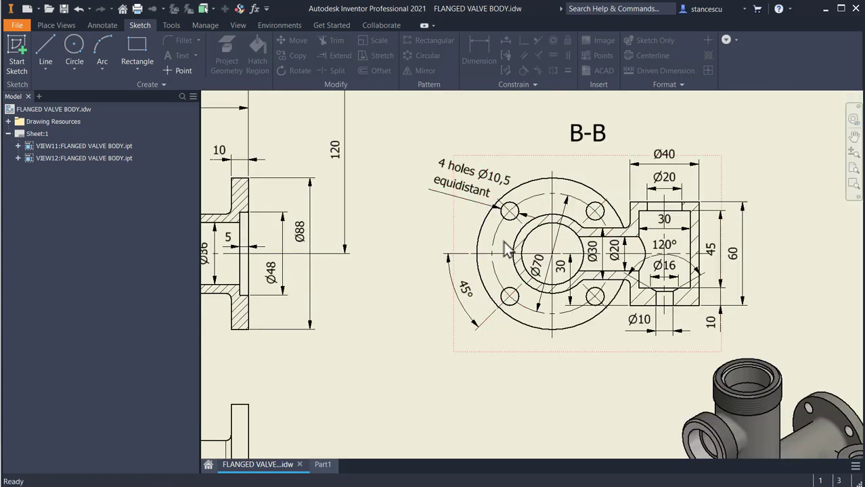
left_click(482, 189)
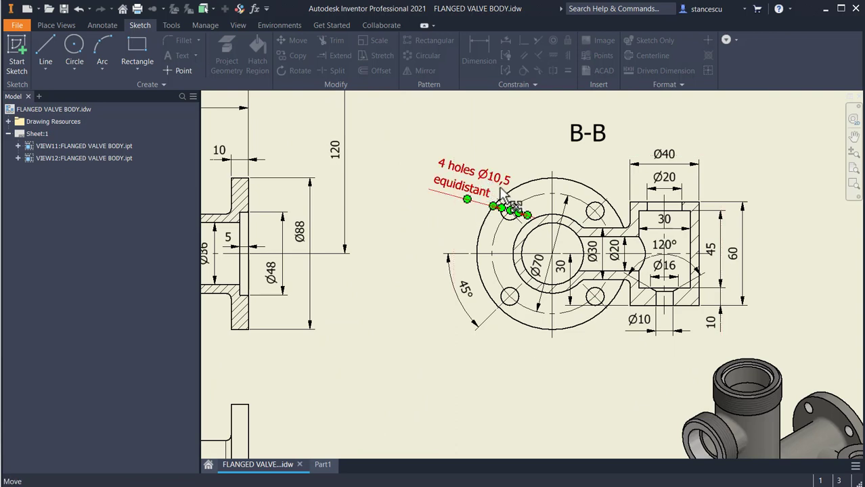
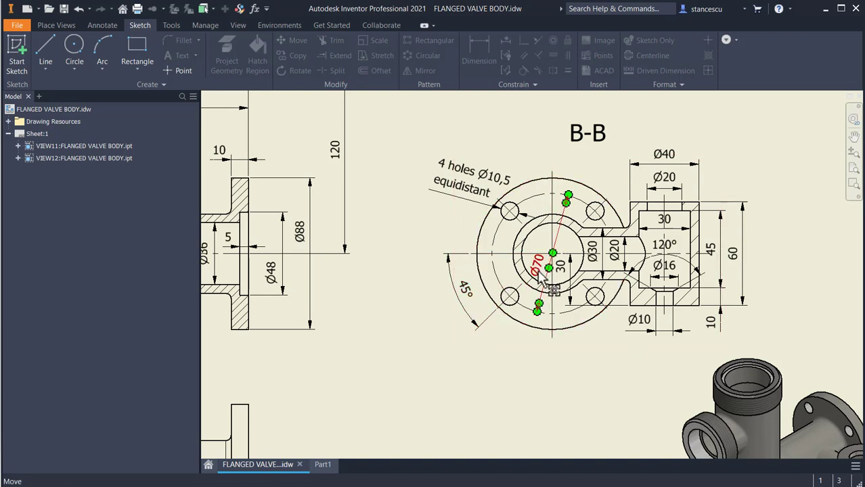
left_click(322, 464)
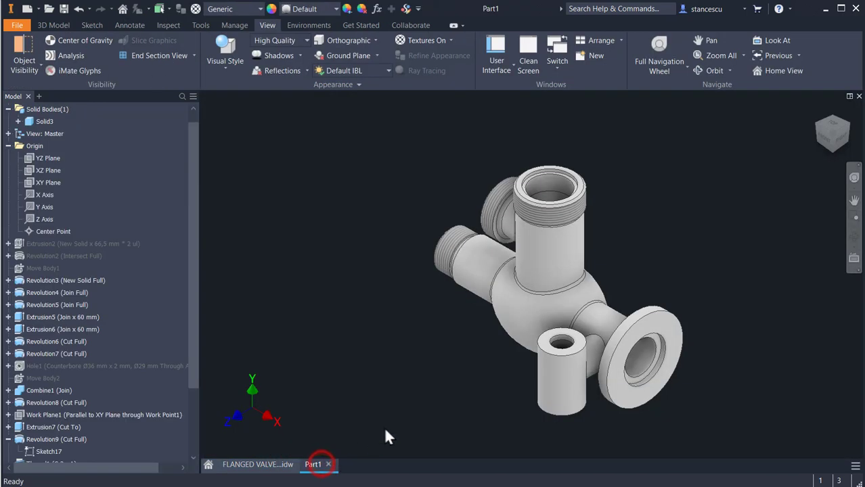
left_click(668, 333)
left_click(741, 319)
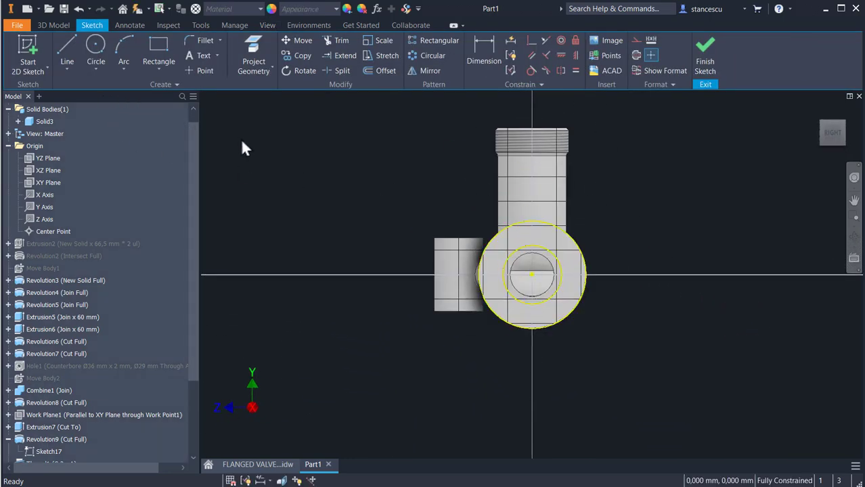
- Sketch a 35 mm line from the flange's centre at 45° to the horizontal
left_click(70, 48)
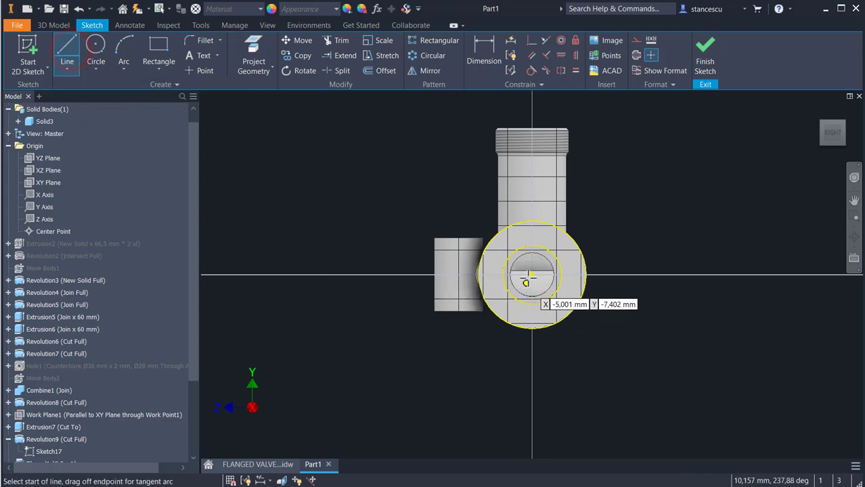
left_click(532, 274)
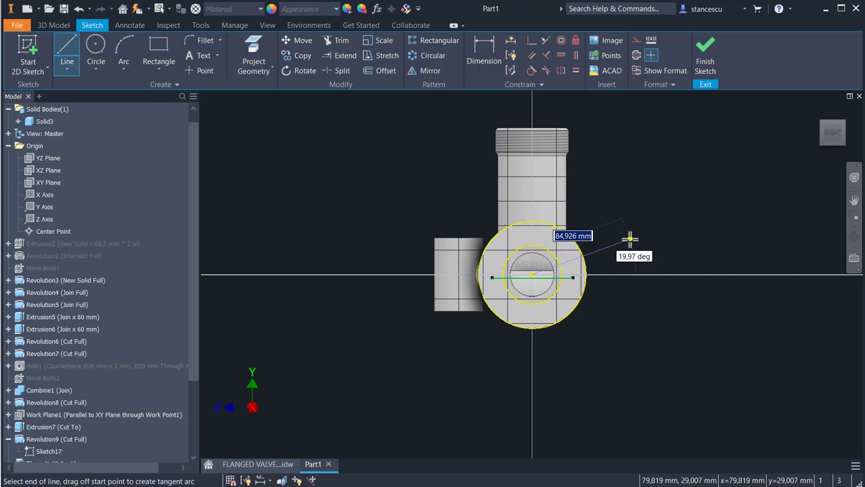
type("75")
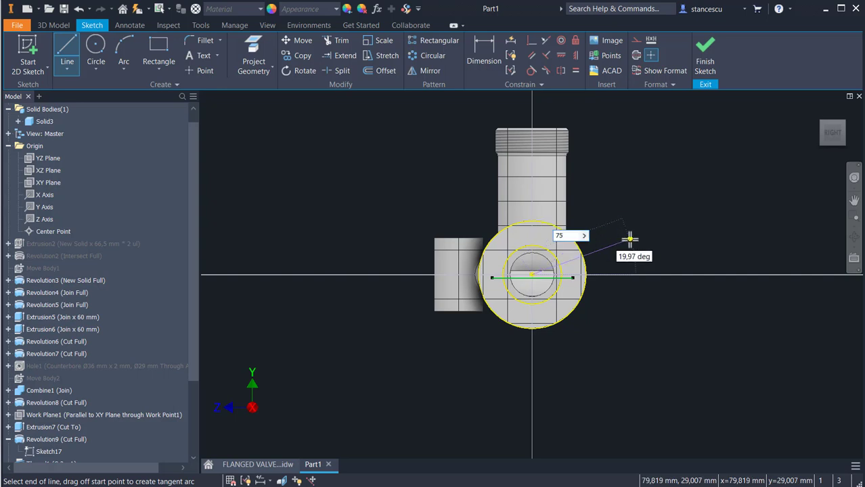
key("BackSpace")
type("/2")
key("Tab")
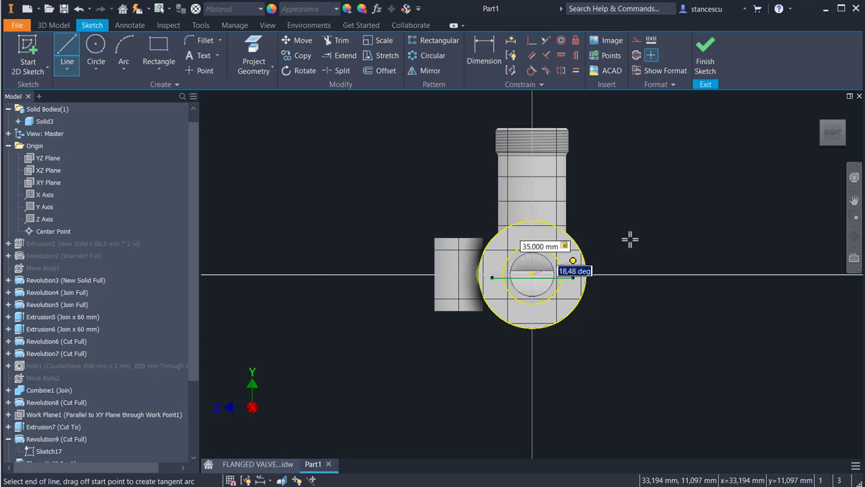
type("45")
key("Return")
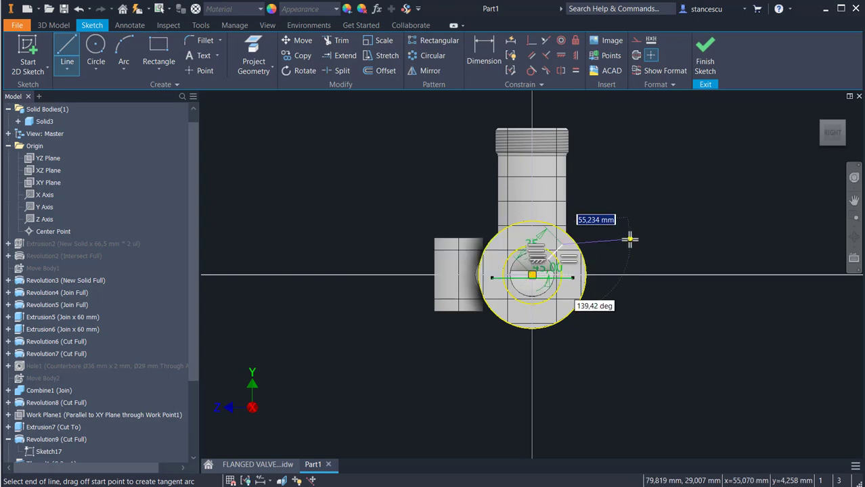
key("Escape")
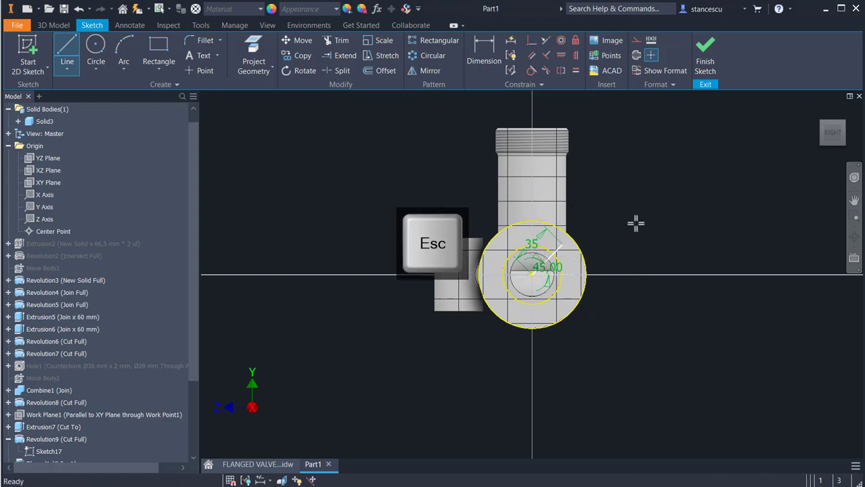
- Place a sketch point at the outer end of the angled line and finish the sketch
left_click(201, 72)
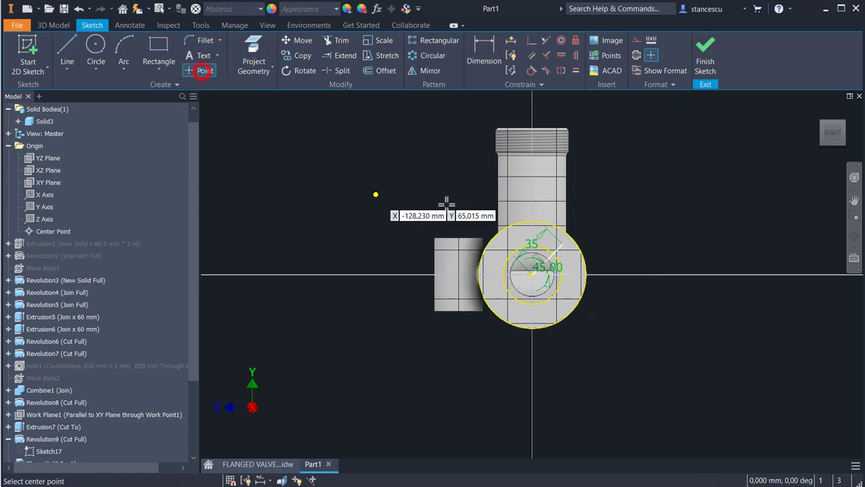
left_click(562, 244)
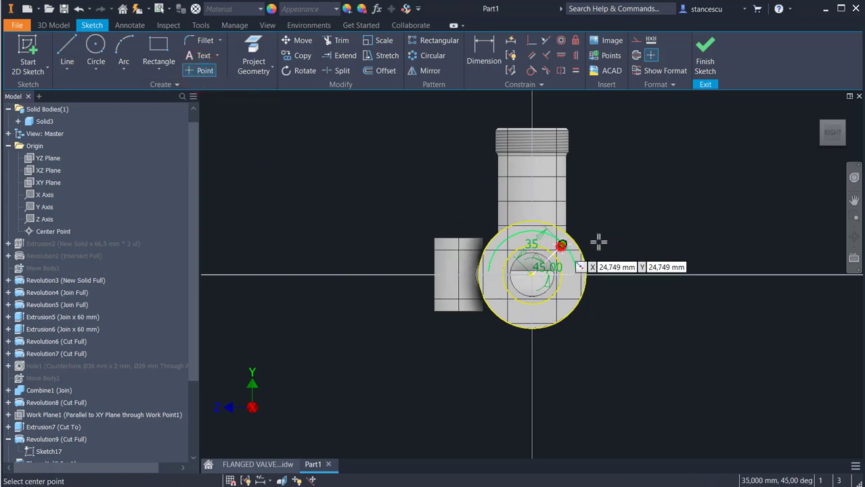
left_click(710, 55)
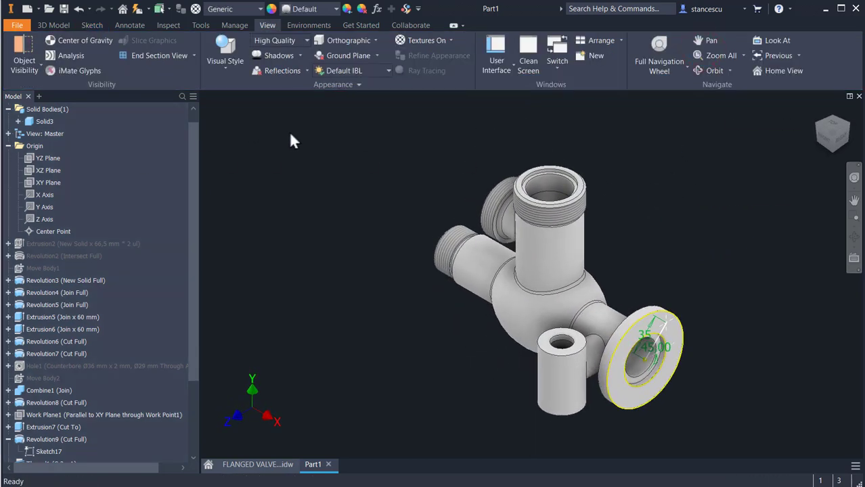
- Create a simple 10.5 mm hole without a seat at the sketch point, ending at the flange's back face
left_click(48, 25)
left_click(251, 54)
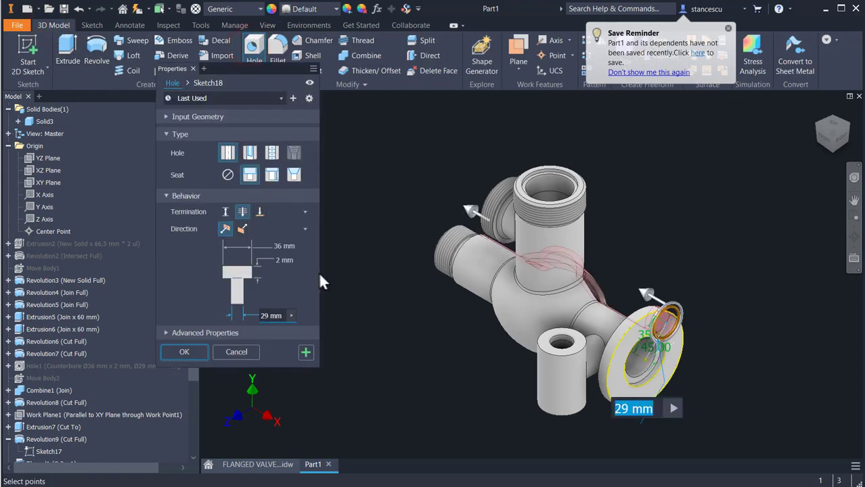
left_click(224, 176)
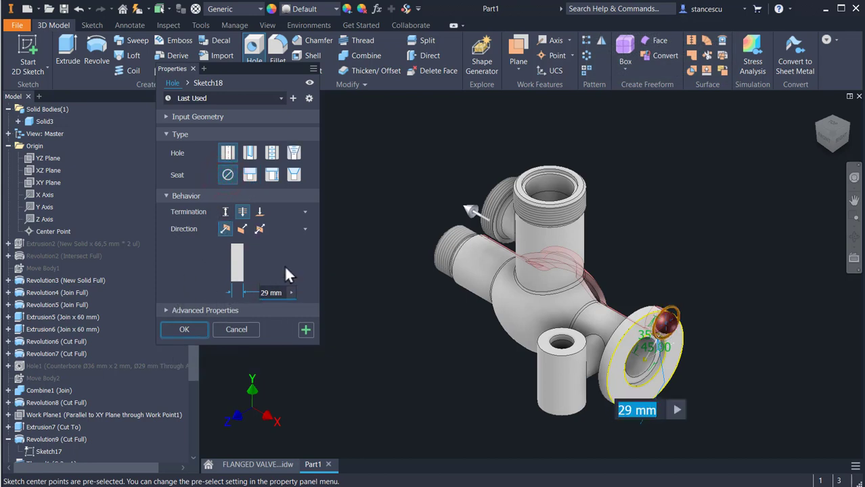
left_click(260, 212)
middle_click_drag(390, 317, 613, 332, "shift")
left_click(609, 338)
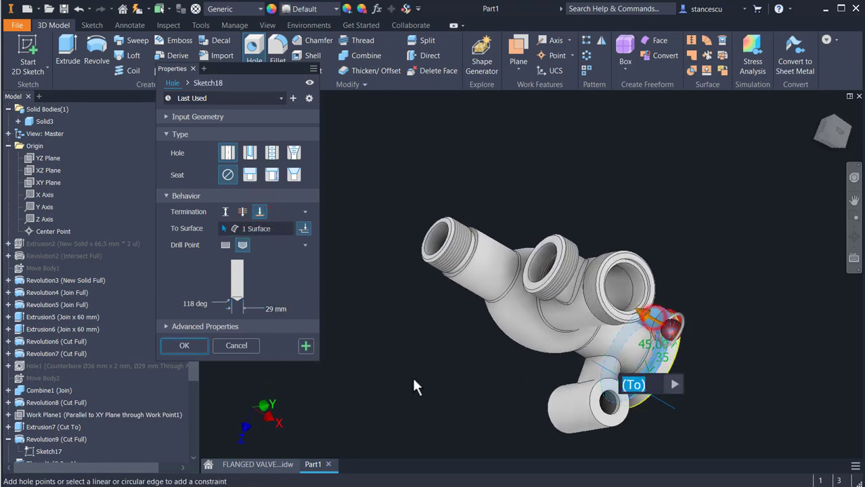
middle_click_drag(416, 385, 370, 337, "shift")
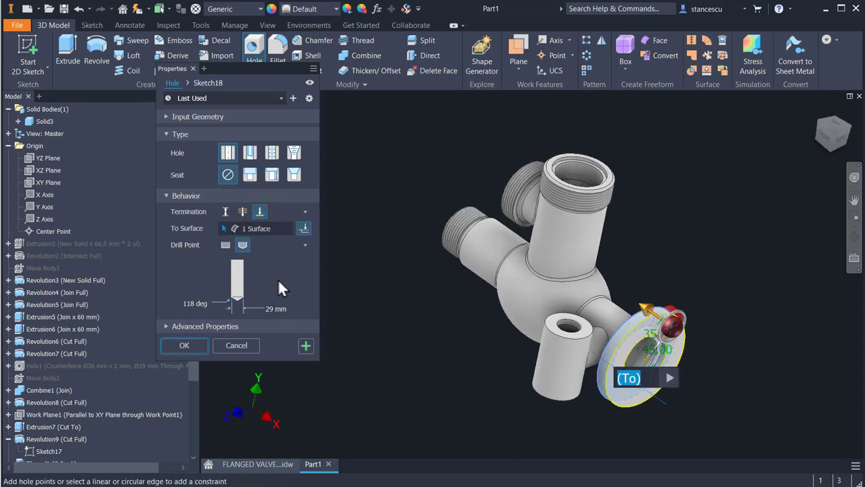
left_click(283, 309)
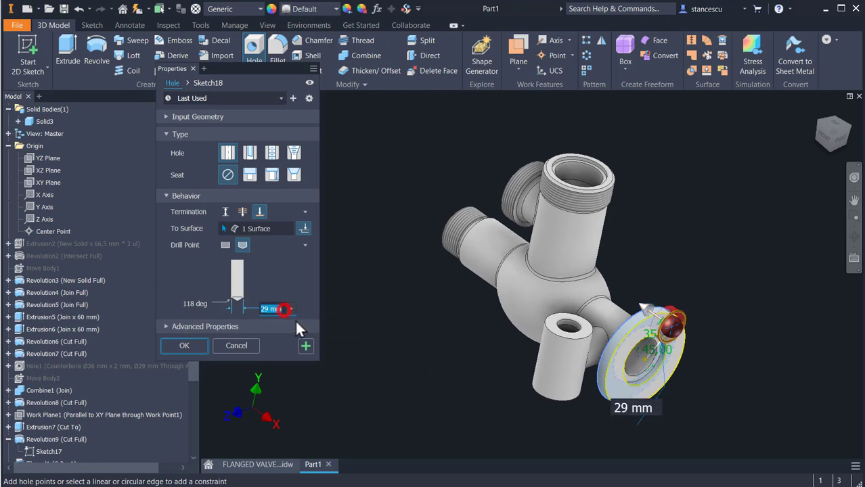
type("10.5")
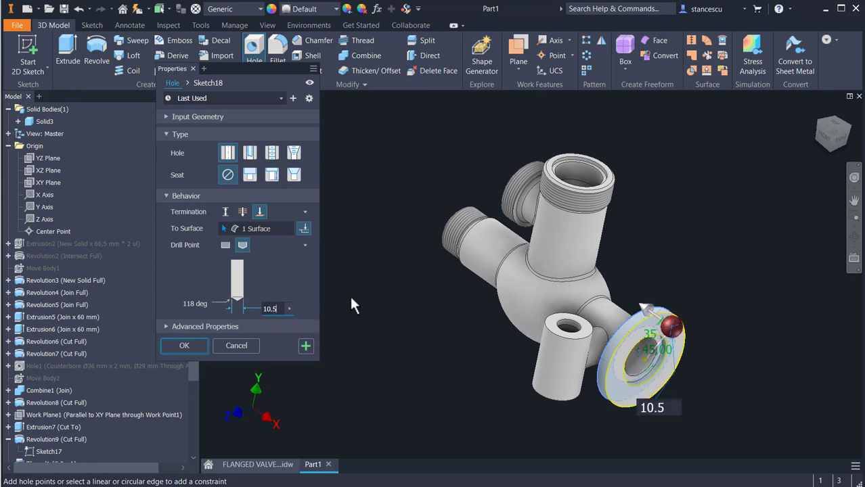
key("Return")
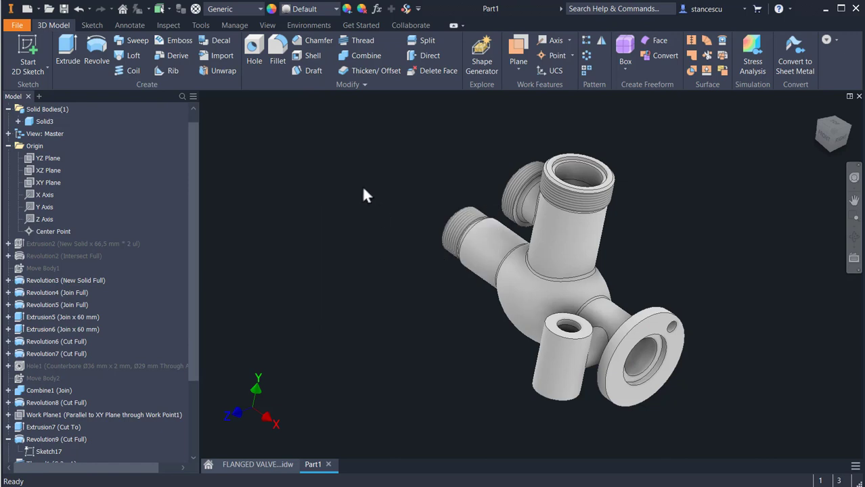
- Pattern the flange hole circularly around the flange's axis with 4 occurrences over 360°
left_click(588, 54)
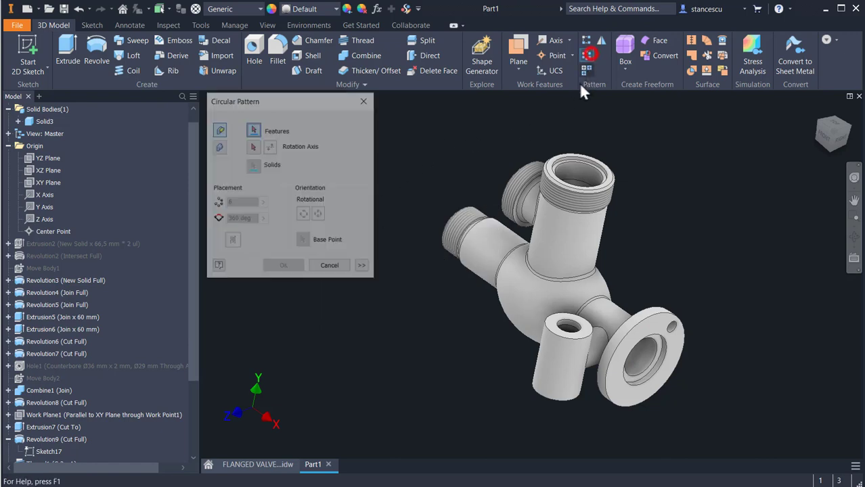
left_click(672, 329)
left_click(253, 146)
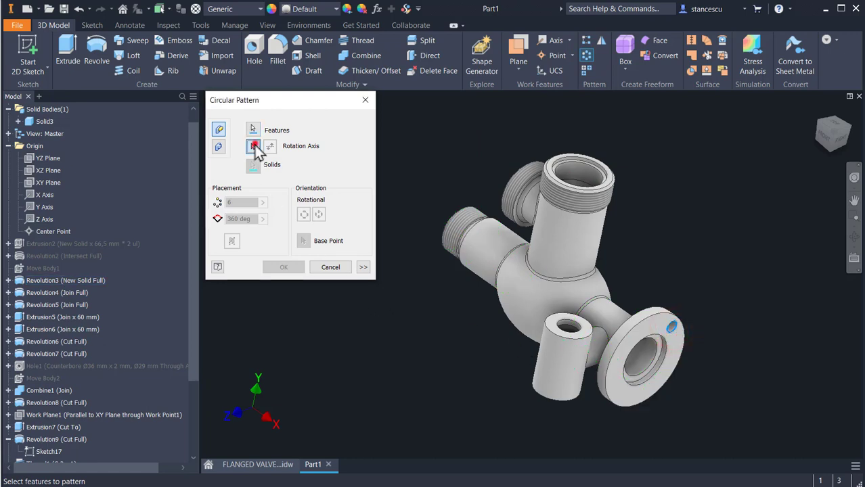
left_click(624, 353)
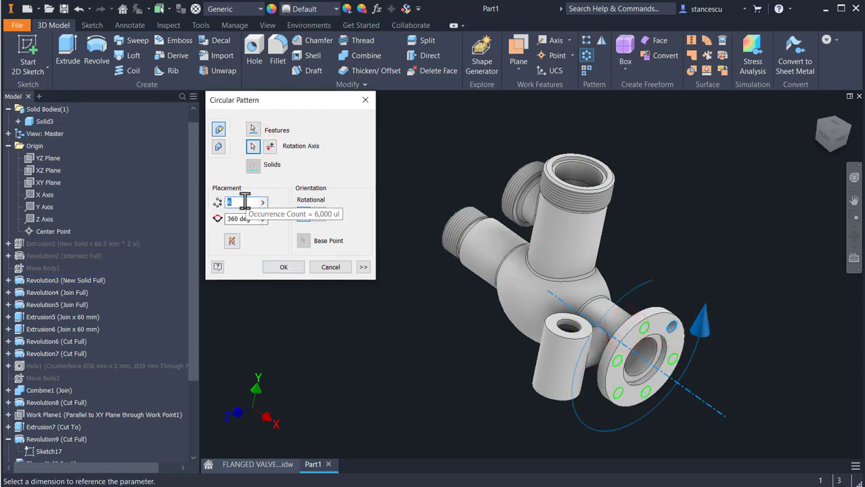
type("4")
left_click(274, 268)
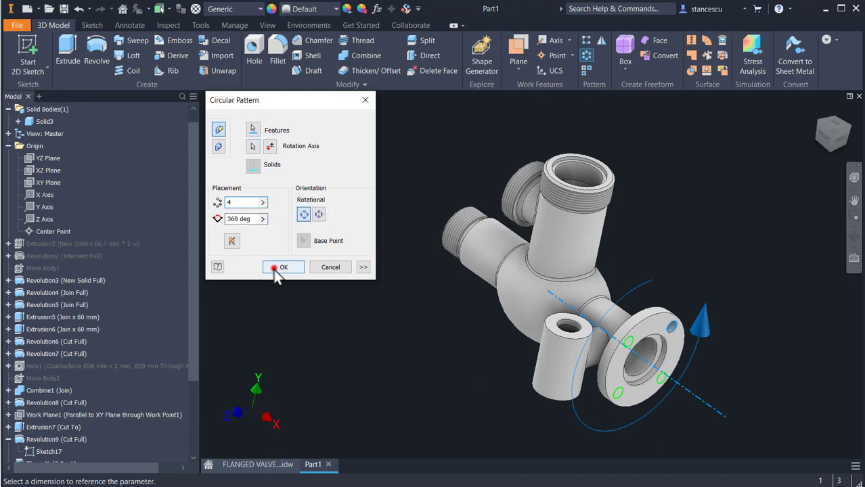
- Apply a 3 mm fillet to the side branch's junctions with the flanged pipe and the small vertical cylinder
scroll(602, 348, "up", 3)
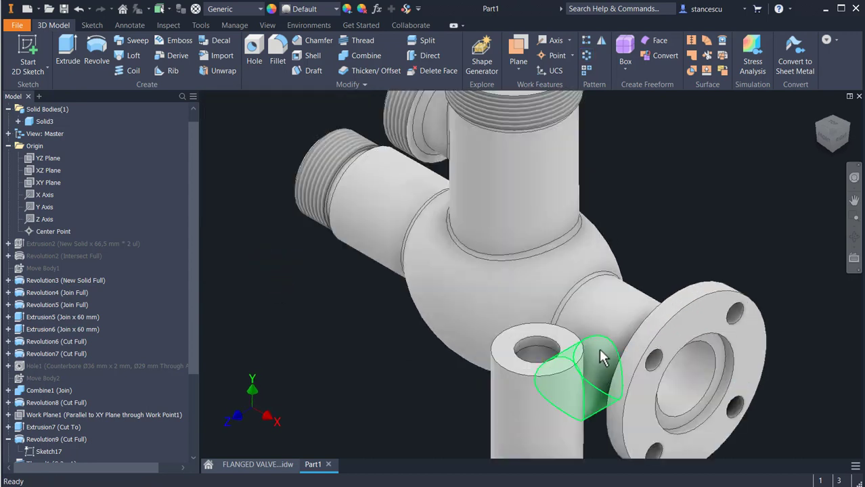
left_click(607, 345)
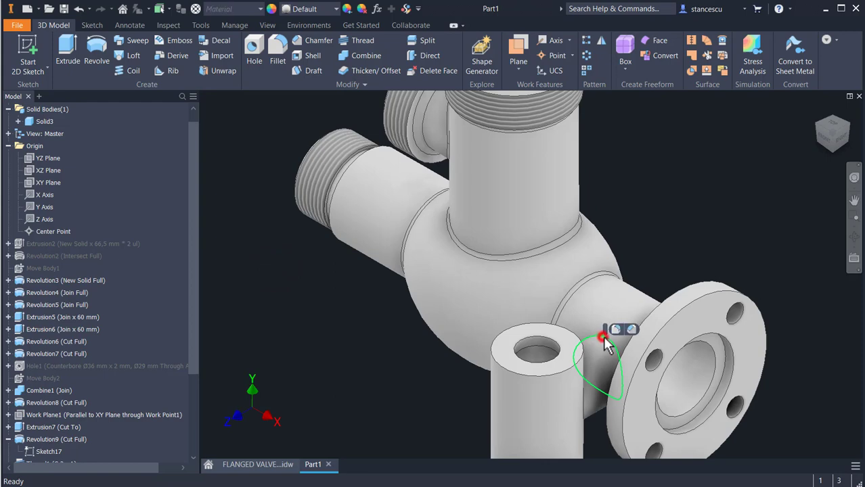
left_click(617, 330)
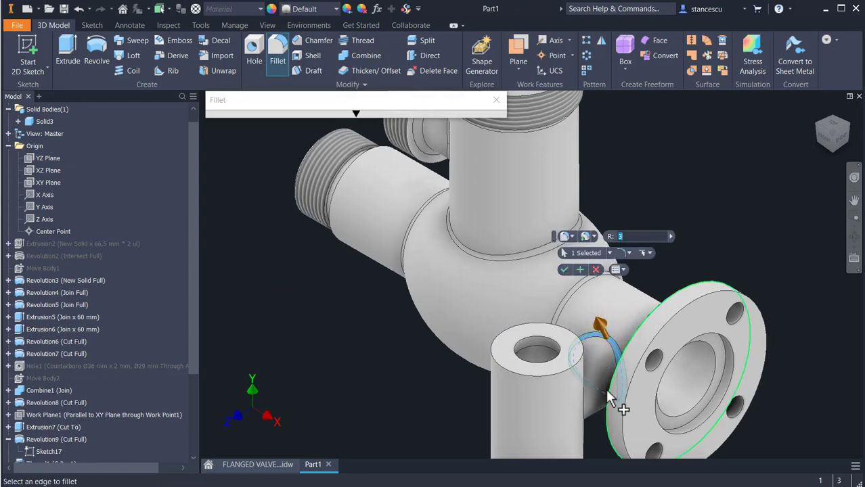
middle_click_drag(613, 396, 554, 411, "shift")
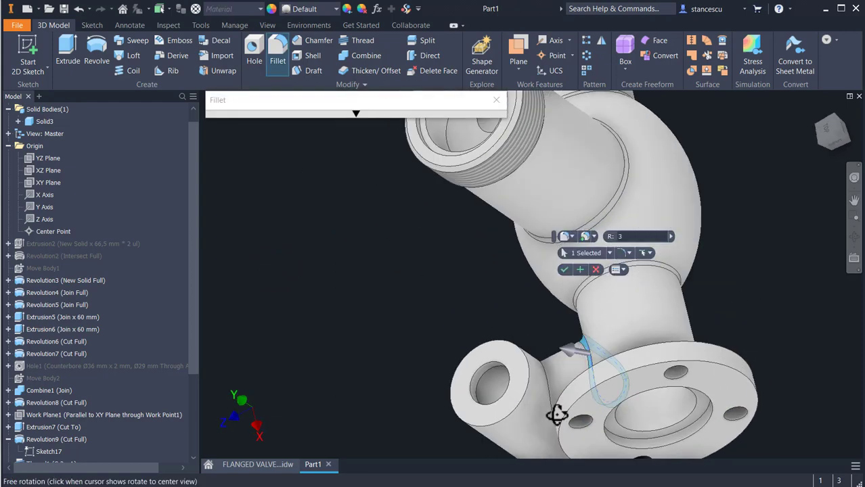
left_click(544, 378)
middle_click_drag(411, 308, 486, 267, "shift")
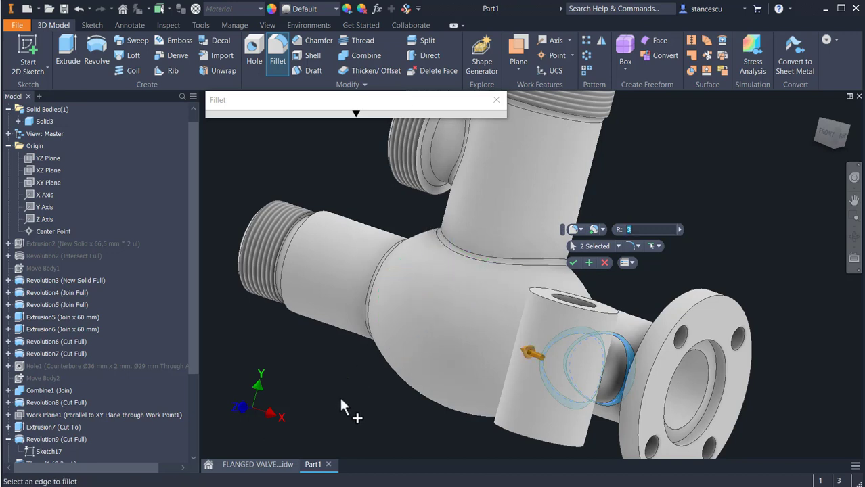
middle_click_drag(340, 399, 361, 365, "shift")
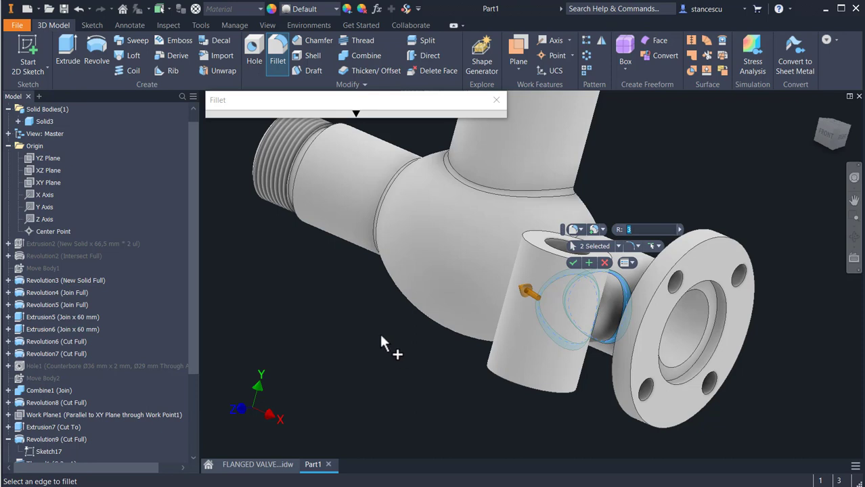
left_click(574, 263)
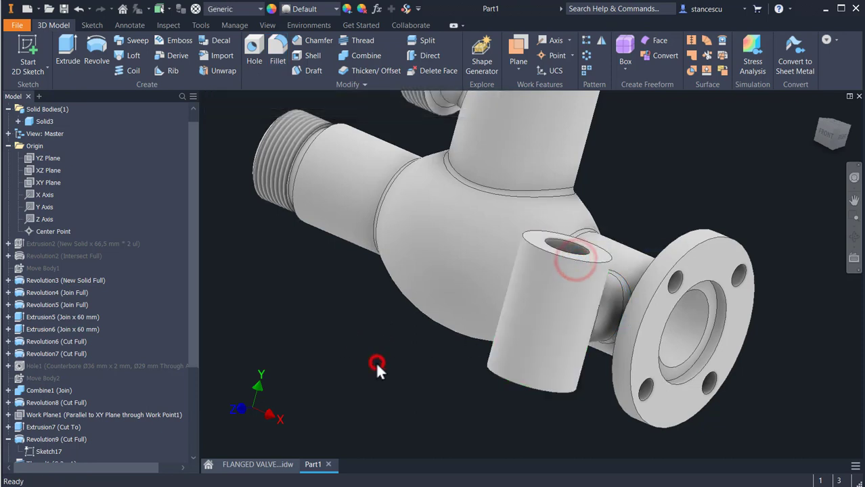
- Assign the Steel, Cast material to the part and set its appearance to Steel - Cast
key("F6")
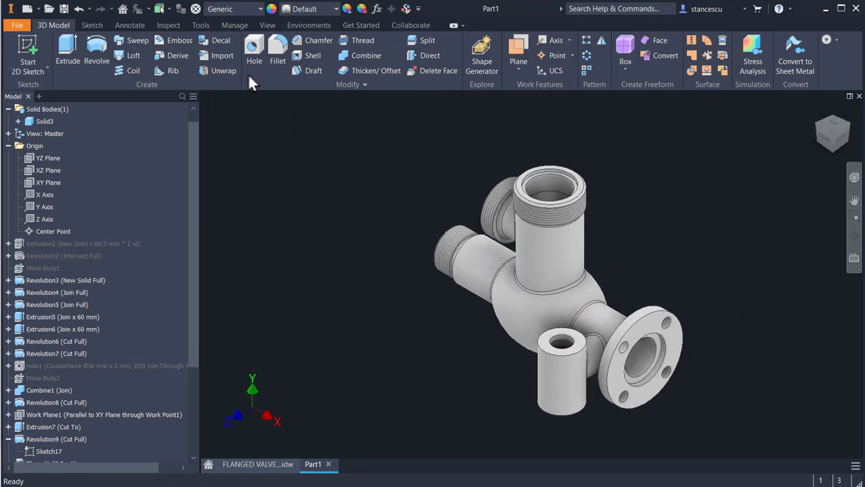
left_click(223, 10)
scroll(249, 228, "down", 4)
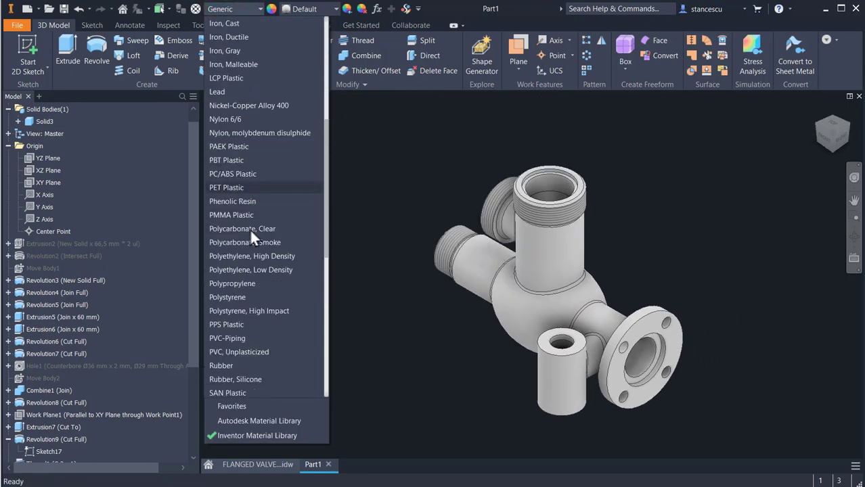
scroll(249, 228, "down", 3)
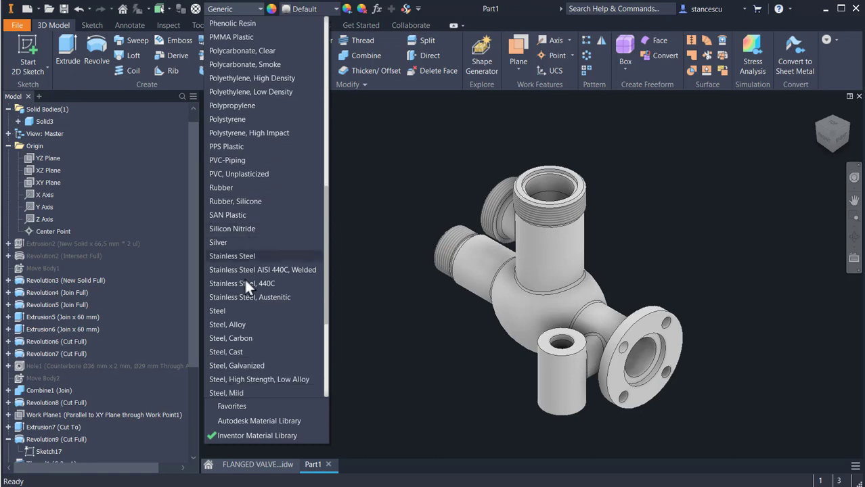
left_click(236, 351)
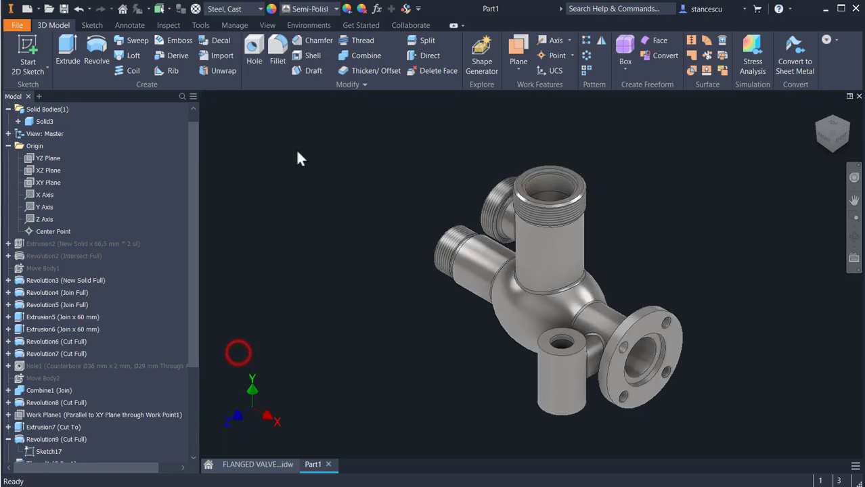
left_click(310, 9)
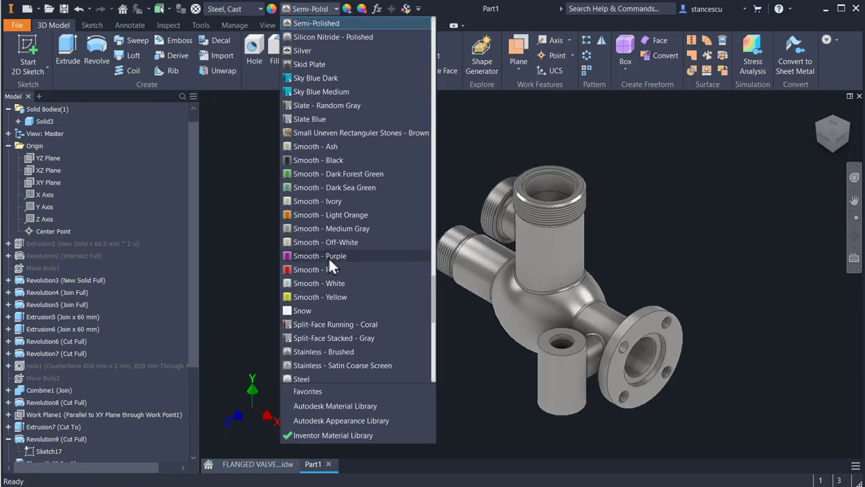
scroll(327, 265, "down", 3)
left_click(323, 324)
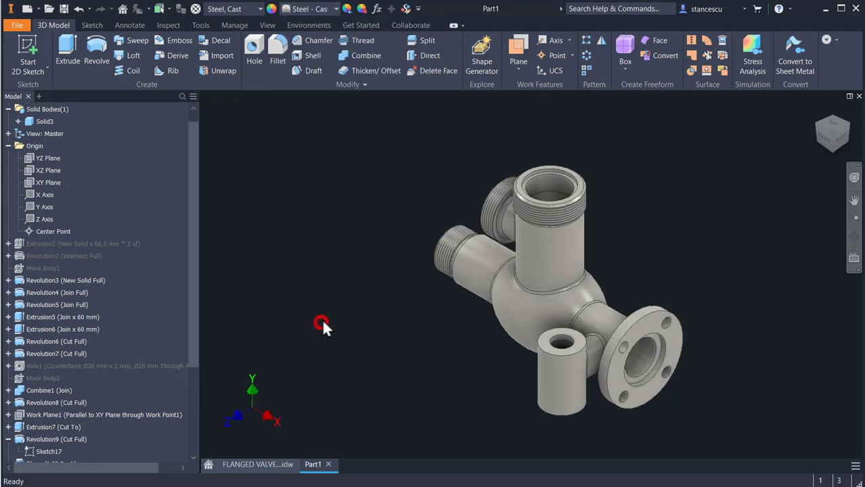
- Select the large upper port's end face, its counterbore wall and step, and the bore face below them
scroll(518, 171, "up", 5)
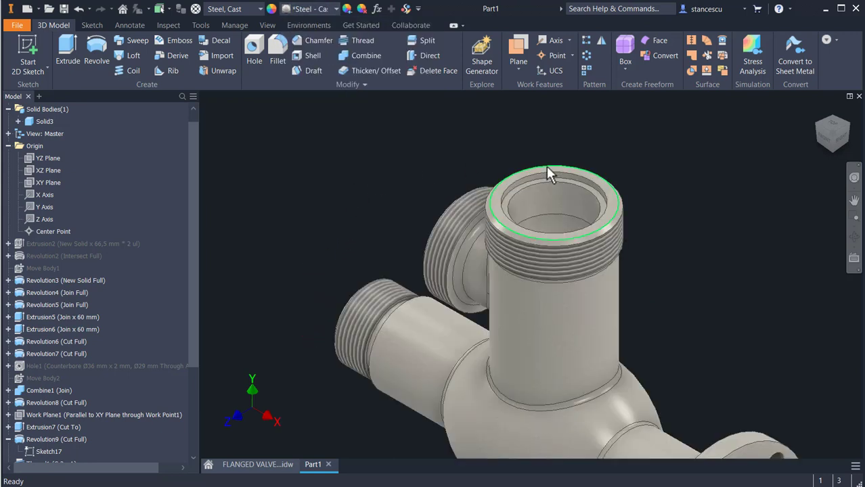
scroll(542, 186, "up", 3)
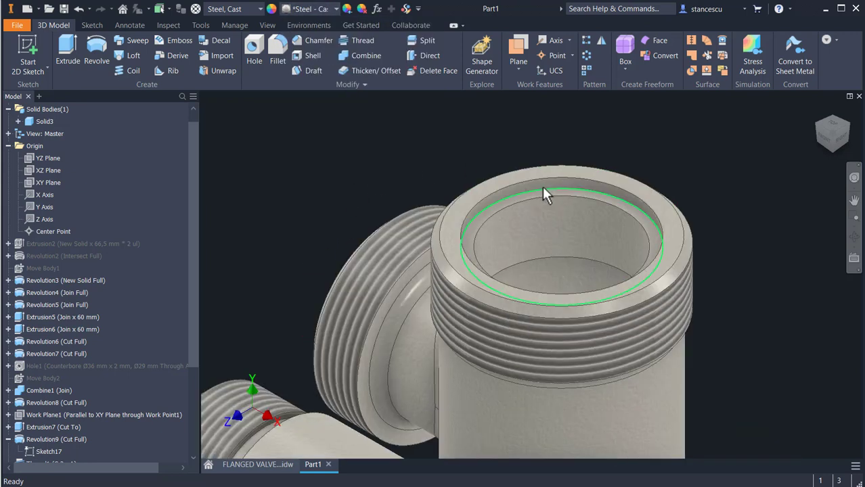
left_click(555, 156)
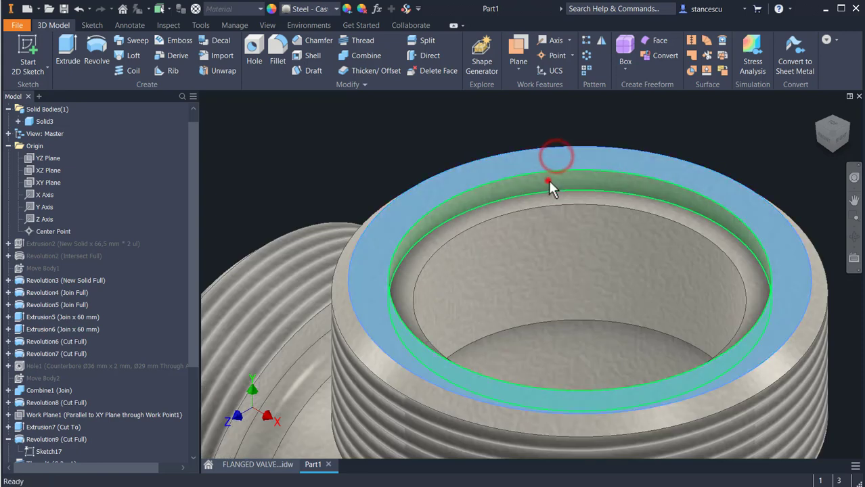
left_click(548, 180, "ctrl")
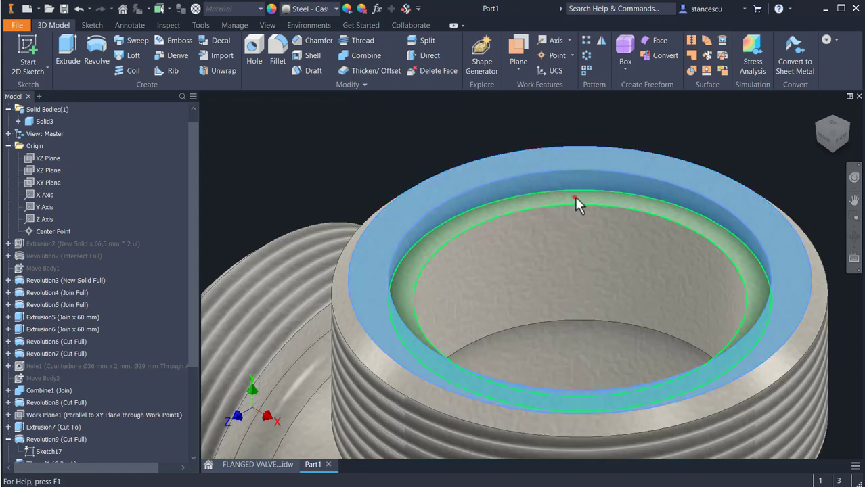
left_click(575, 196, "ctrl")
left_click(564, 238, "ctrl")
- Add the flange's front face and the recess faces around its bore to the face selection
scroll(571, 298, "down", 3)
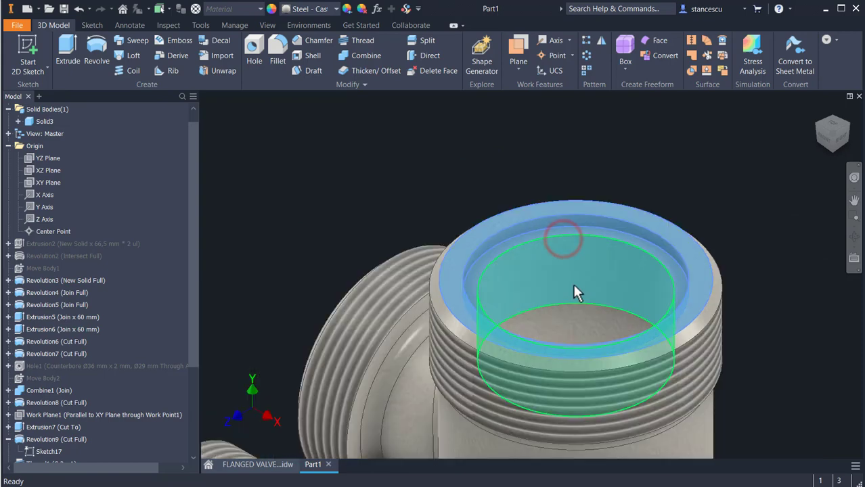
middle_click_drag(575, 289, 522, 154)
scroll(522, 155, "down", 2)
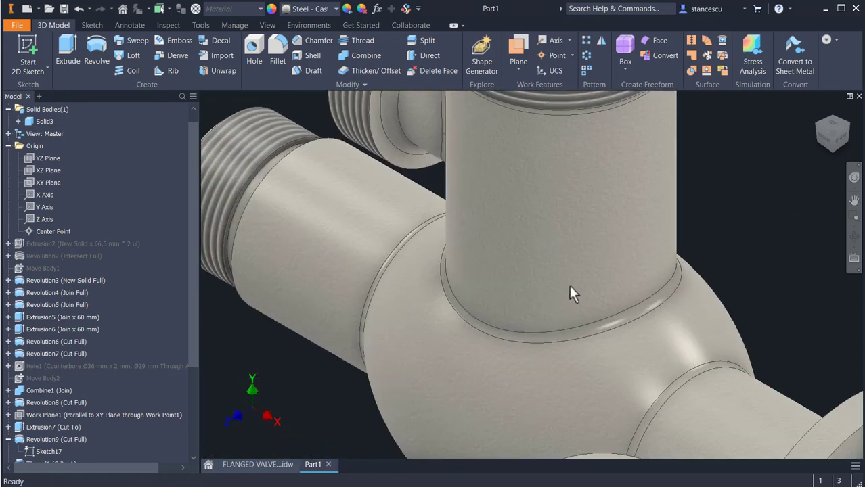
middle_click_drag(569, 284, 366, 150)
left_click(674, 344, "ctrl")
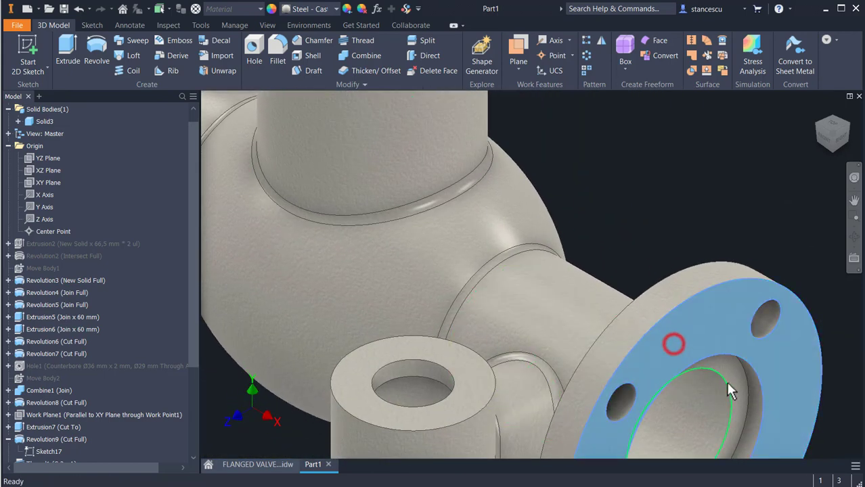
left_click(732, 373, "ctrl")
middle_click_drag(709, 406, 733, 399, "shift")
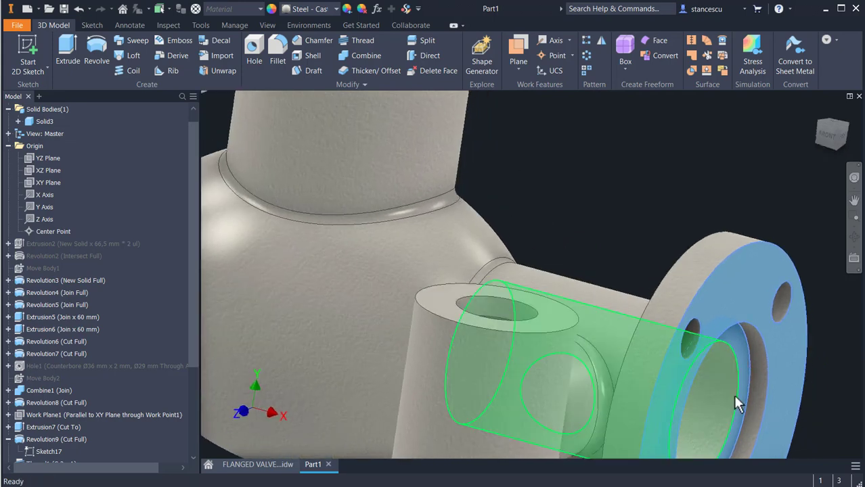
left_click(757, 406, "ctrl")
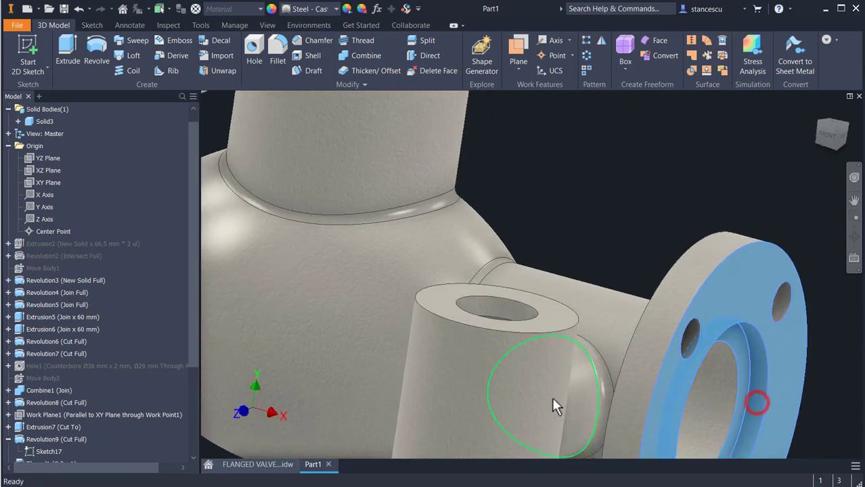
- Add the small vertical cylinder's upper and lower end faces, both hole walls and the inner conical face to the selection
left_click(507, 310, "ctrl")
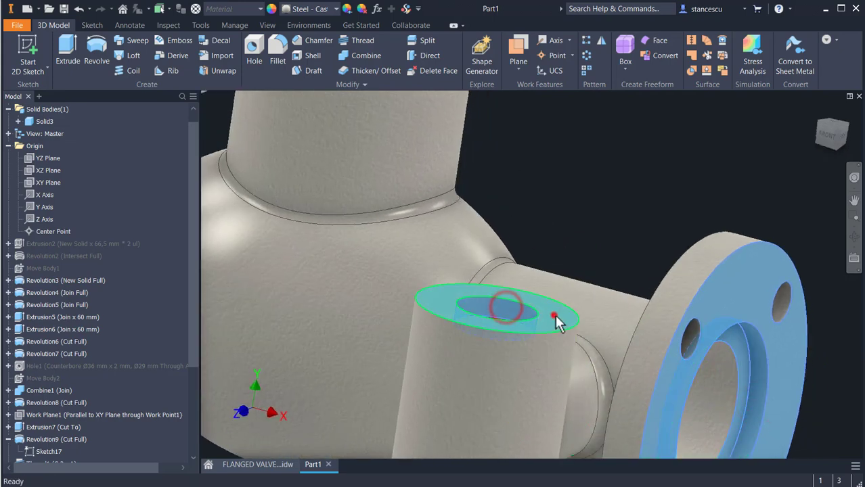
left_click(554, 313, "ctrl")
mouse_move(621, 331)
middle_mouse_down("shift")
mouse_move(637, 290)
mouse_move(623, 311)
mouse_move(594, 188)
middle_mouse_up("shift")
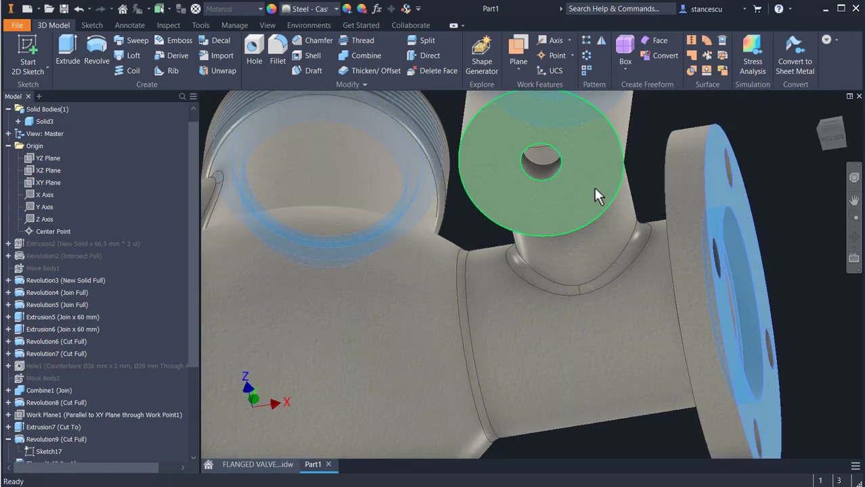
left_click(593, 186, "ctrl")
scroll(548, 172, "down", 2)
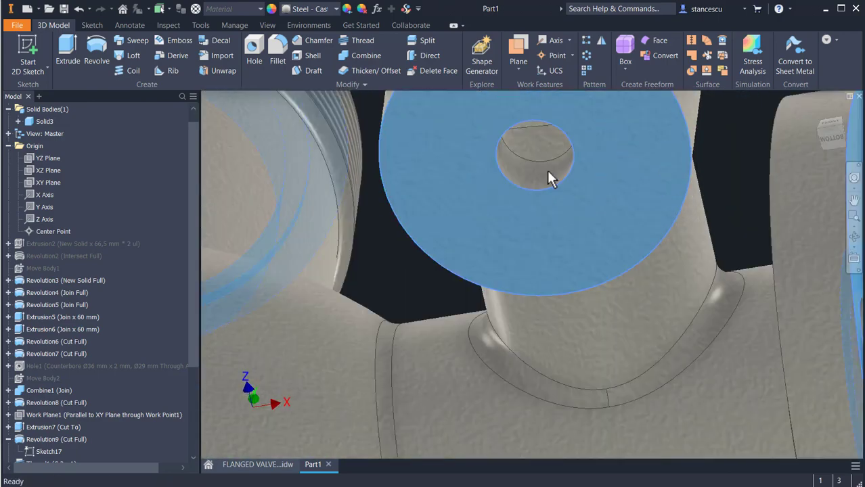
left_click(512, 170, "ctrl")
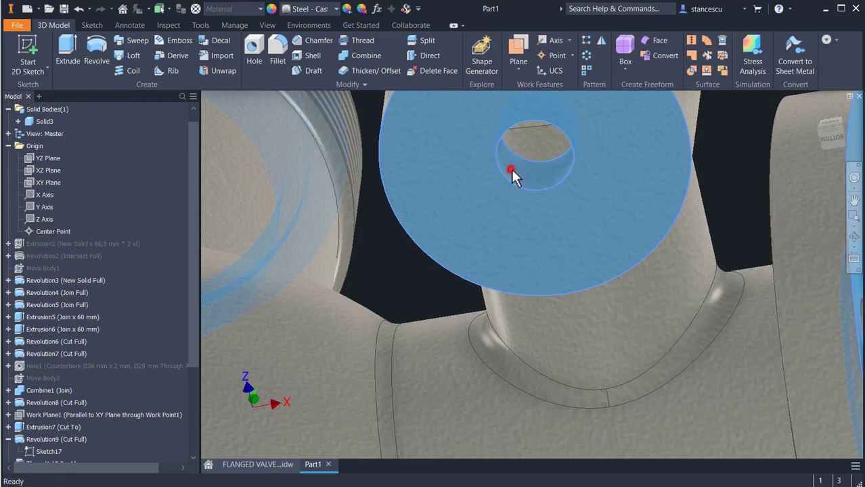
mouse_move(512, 170)
middle_mouse_down("shift")
mouse_move(596, 147)
mouse_move(593, 238)
middle_mouse_up("shift")
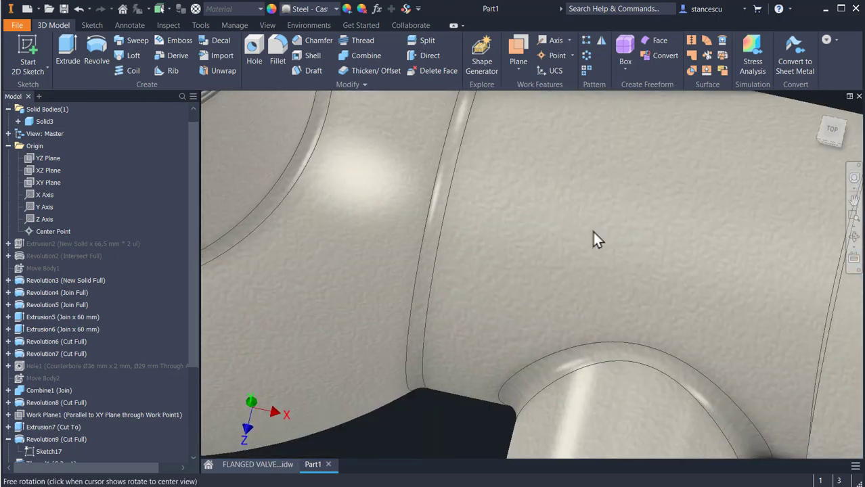
middle_click_drag(623, 386, 583, 322, "shift")
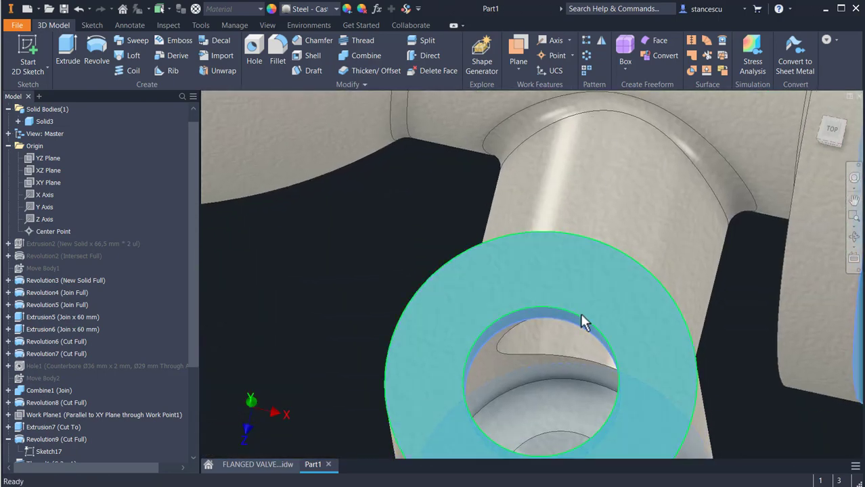
middle_click_drag(570, 354, 570, 355, "shift")
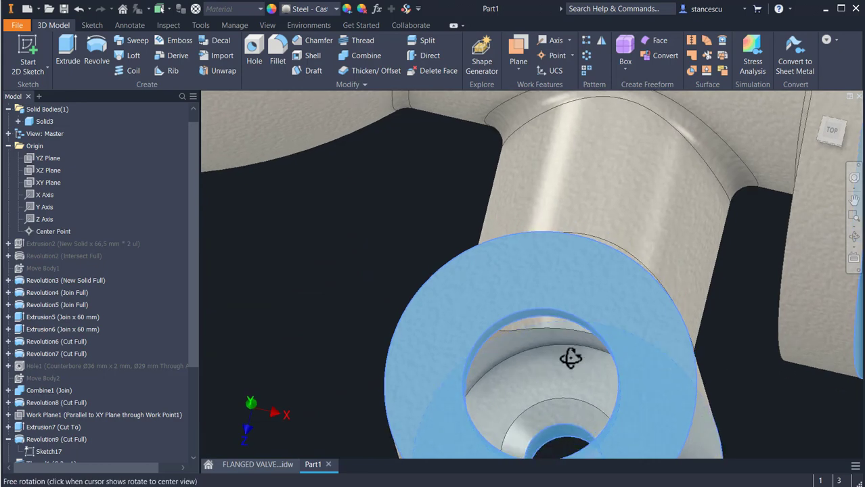
left_click(550, 414)
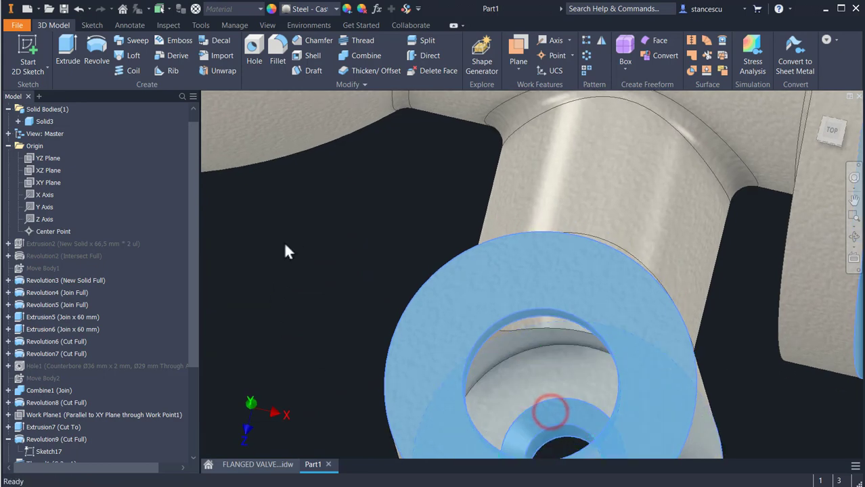
- Add the threaded side port's end face, bore wall and narrow inner step face to the selection
scroll(326, 238, "down", 3)
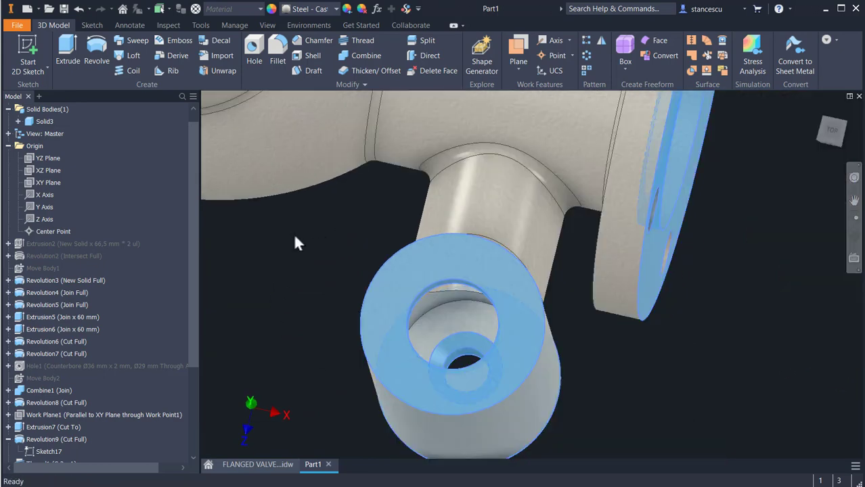
middle_click_drag(295, 236, 536, 264)
scroll(381, 251, "down", 3)
middle_click_drag(382, 258, 512, 329, "shift")
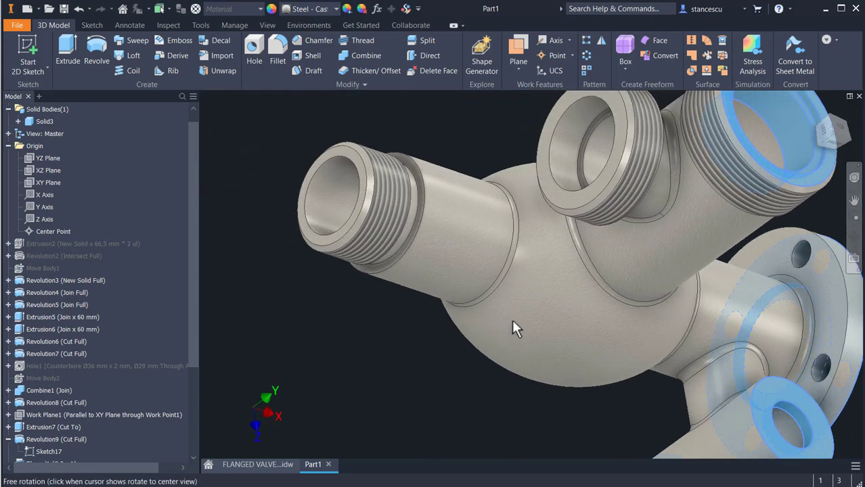
left_click(548, 181)
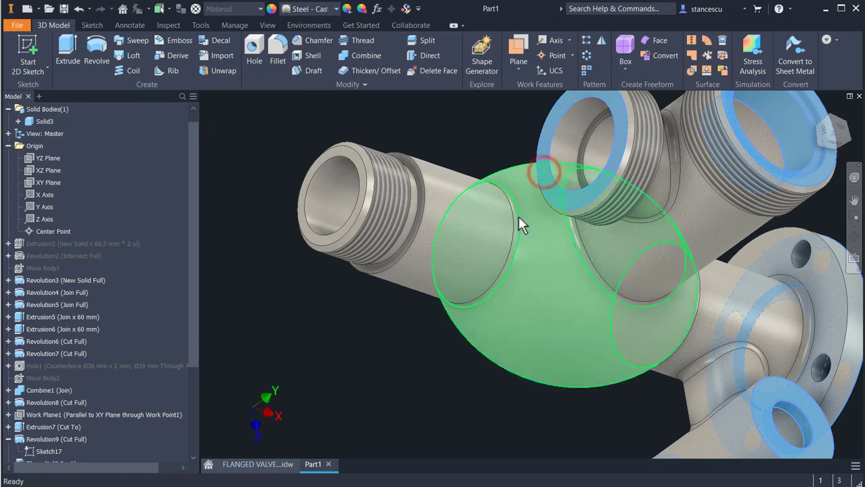
key("Page_Up")
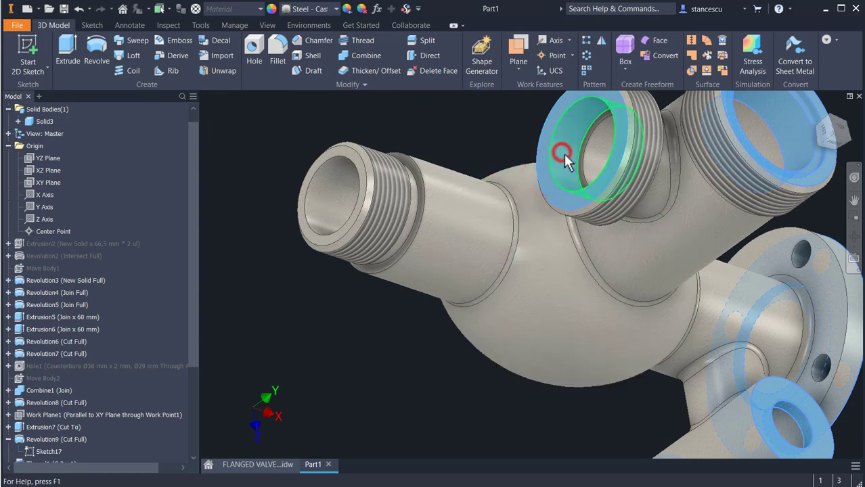
left_click(564, 154)
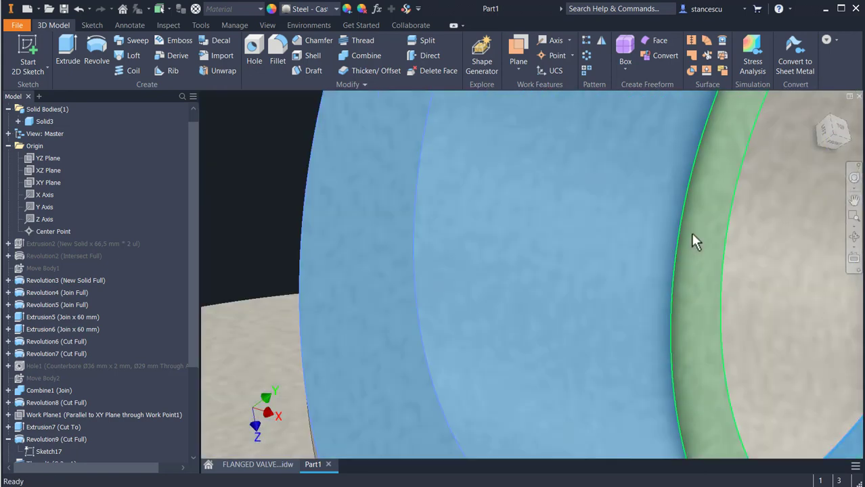
left_click(695, 238)
- Add the end face and outer chamfer face of the threaded pipe opposite the flange to the selection
scroll(525, 276, "down", 3)
scroll(455, 272, "down", 3)
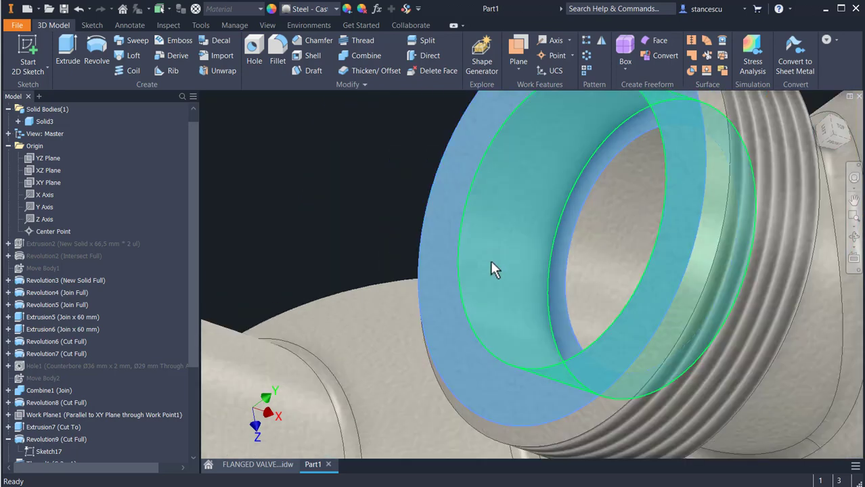
middle_click_drag(501, 317, 849, 247)
middle_click_drag(522, 278, 807, 233)
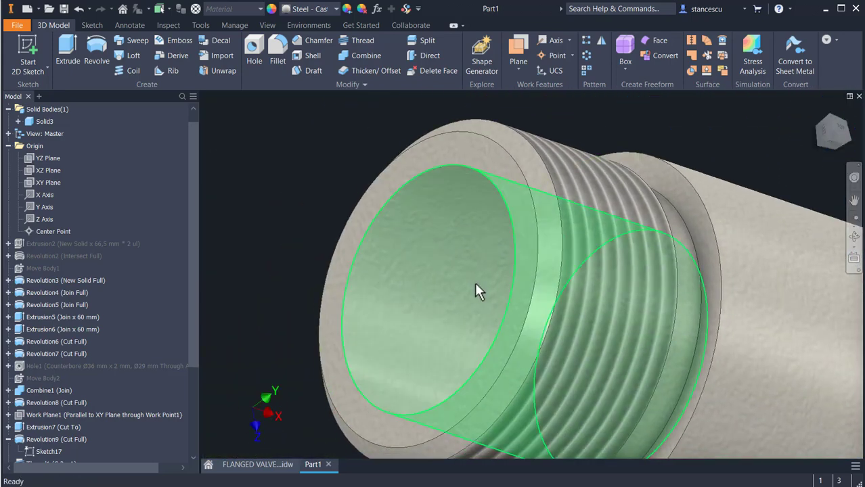
left_click(478, 150)
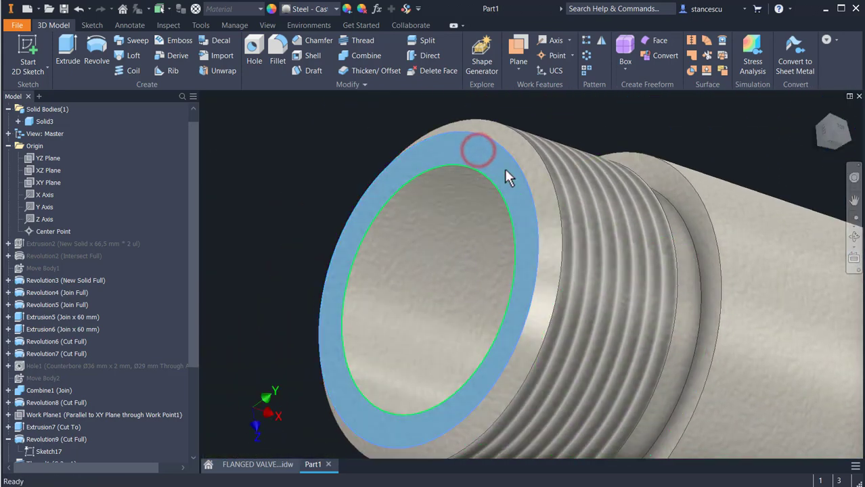
left_click(519, 154, "ctrl")
- Add the outer chamfer faces of the threaded side port and the large upper port to the selection
middle_click_drag(551, 243, 250, 337)
scroll(617, 195, "down", 3)
middle_click_drag(619, 193, 314, 210)
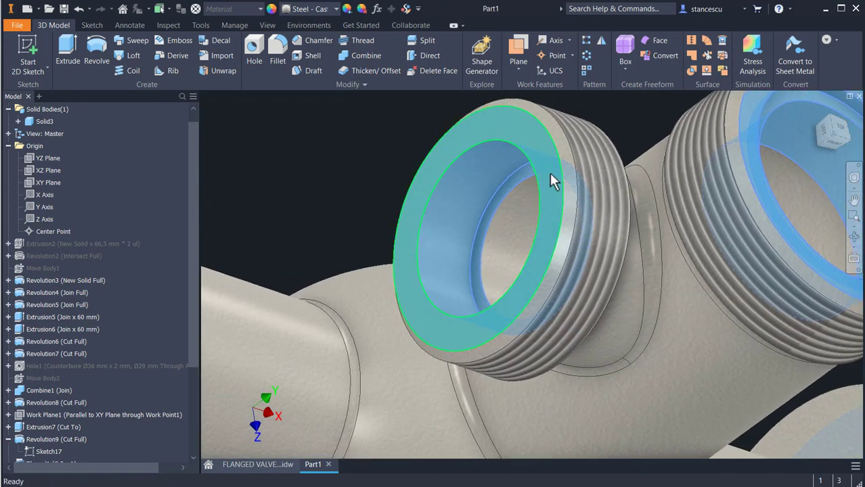
left_click(567, 163, "ctrl")
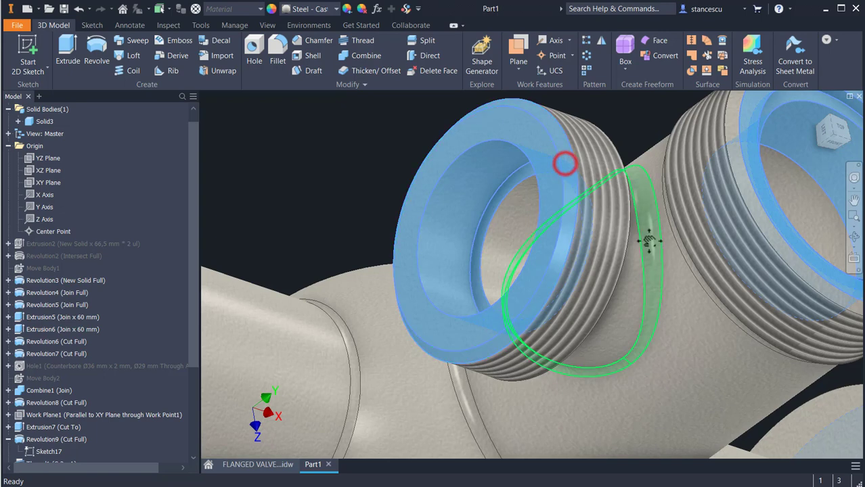
middle_click_drag(648, 240, 391, 284)
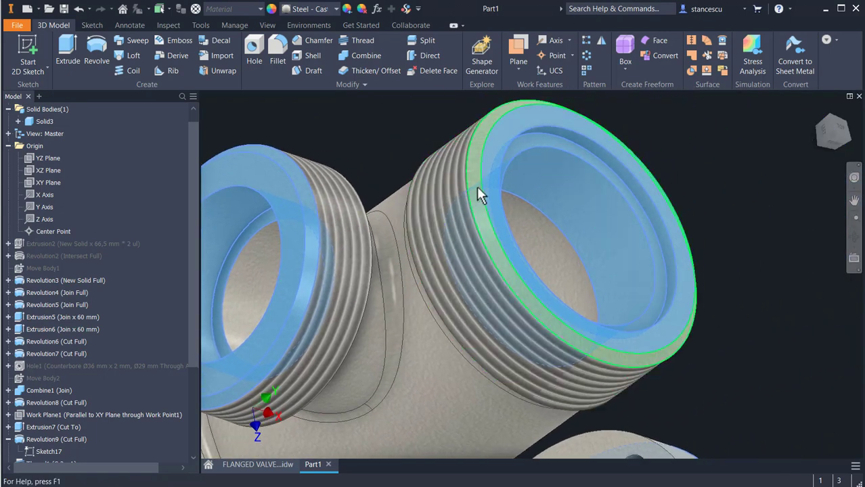
left_click(476, 190, "ctrl")
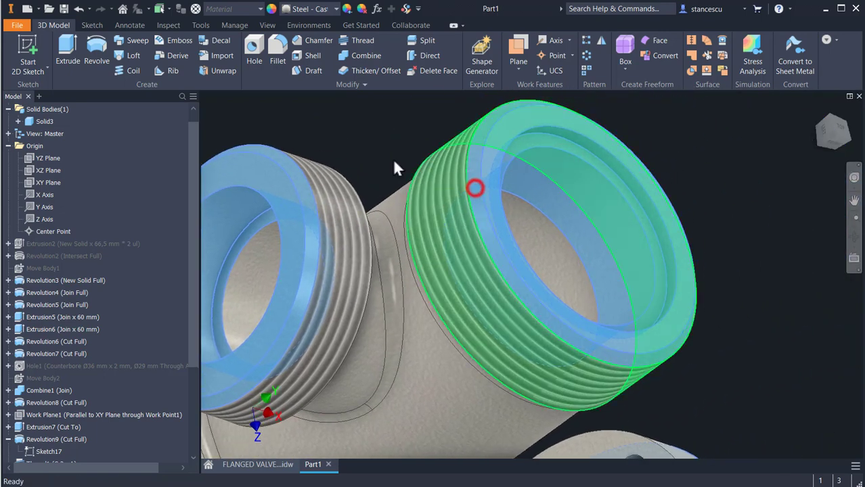
- Apply the Steel - Polished appearance to all the selected machined faces of the valve body
left_click(318, 8)
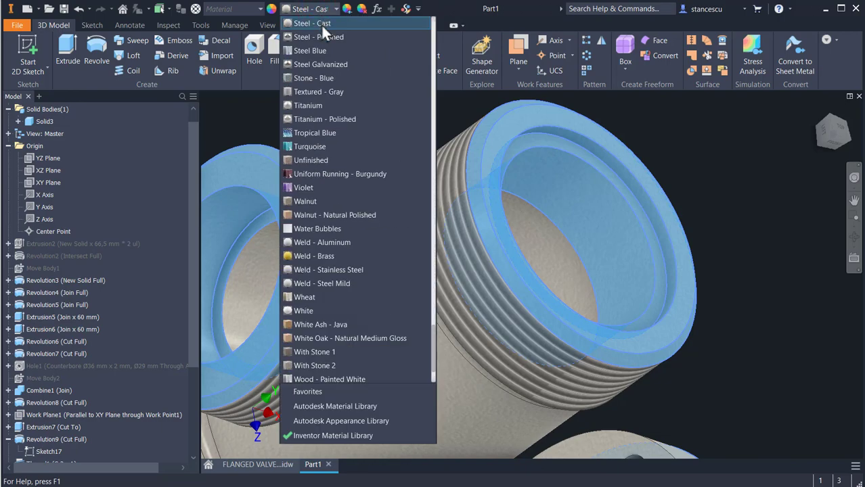
left_click(320, 33)
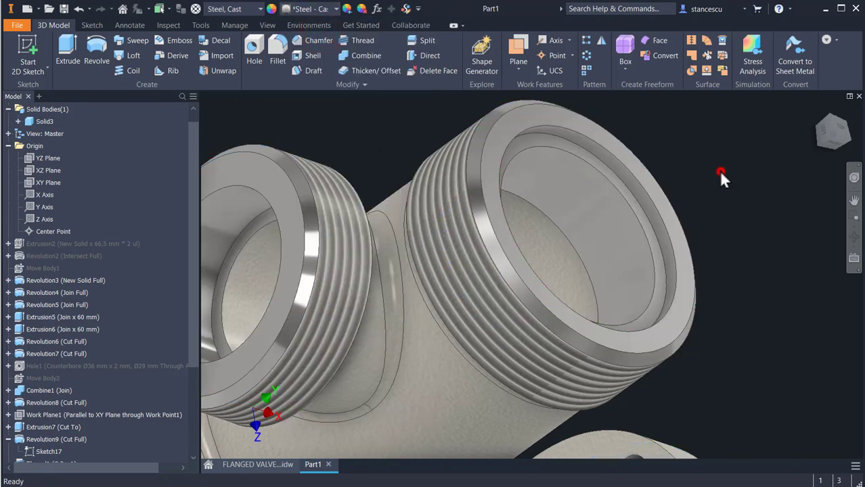
key("F6")
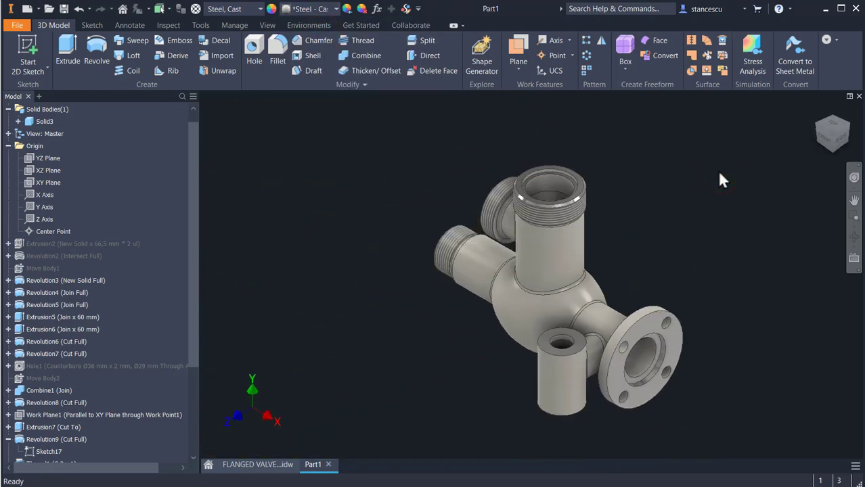
left_click(815, 127)
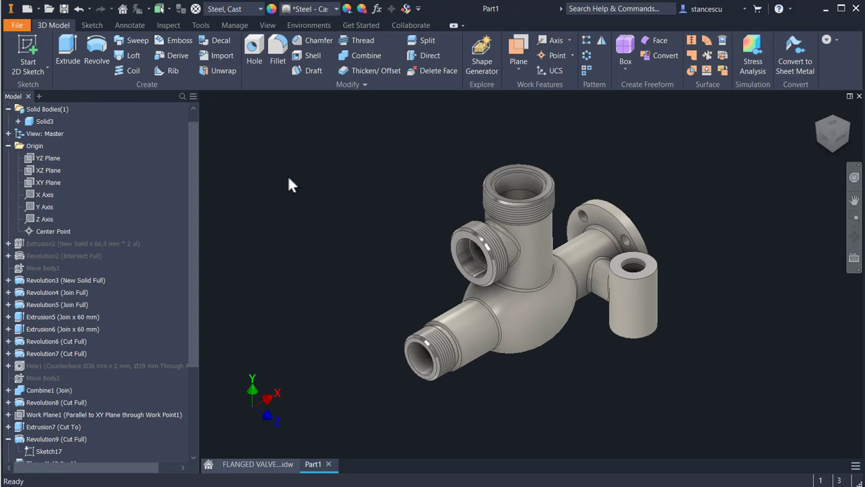
- Check the whole part's updated mass and other physical properties in its iProperties
scroll(67, 135, "up", 1)
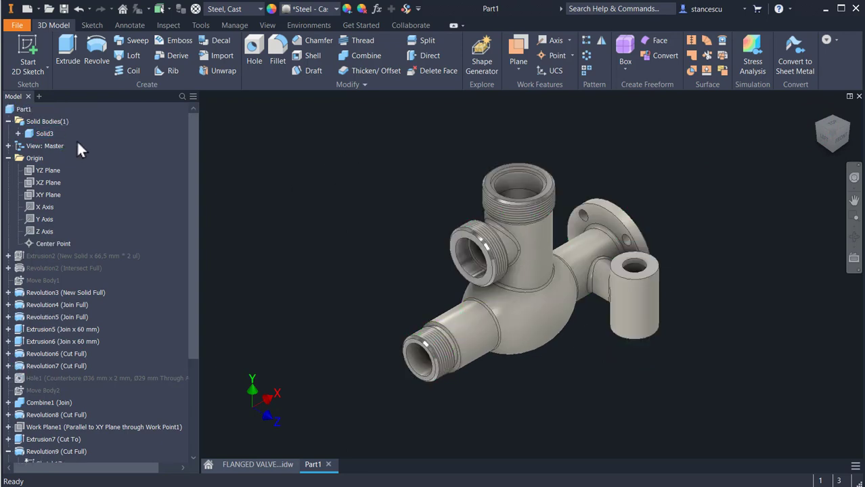
right_click(28, 109)
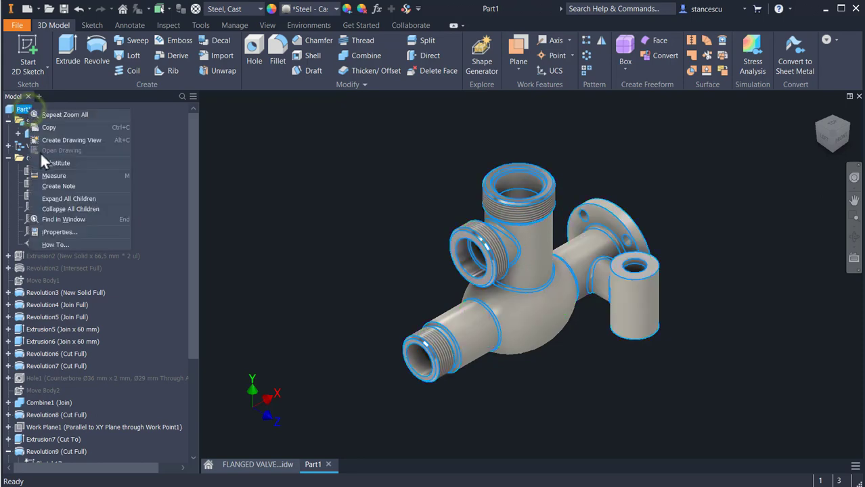
left_click(72, 232)
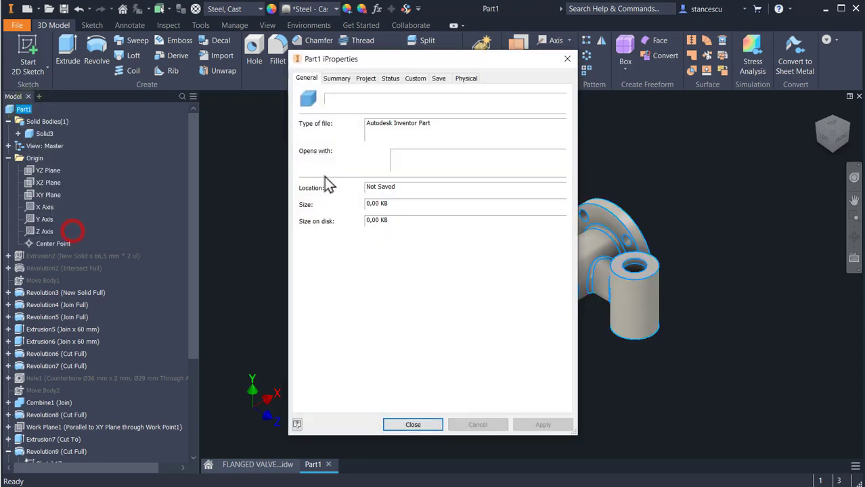
left_click(466, 79)
left_click(545, 107)
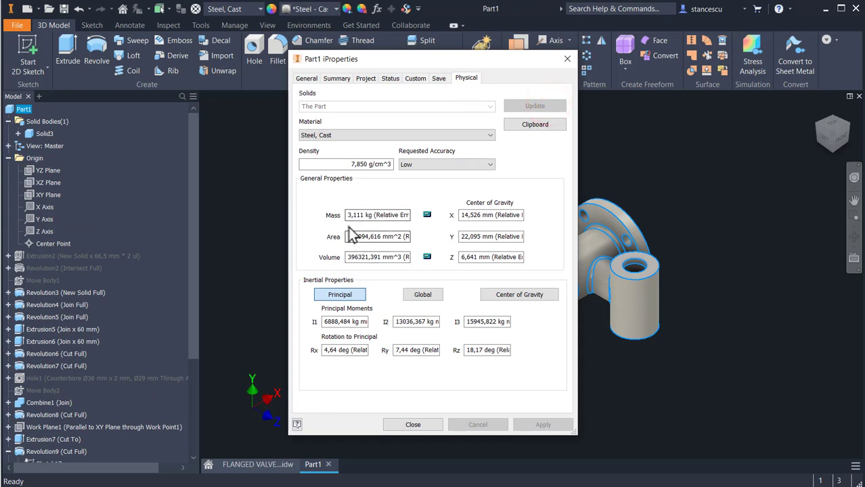
left_click(413, 427)
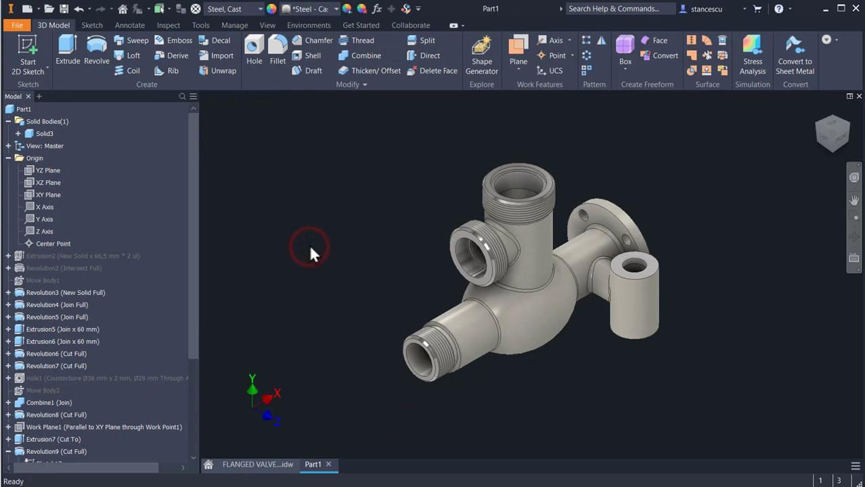